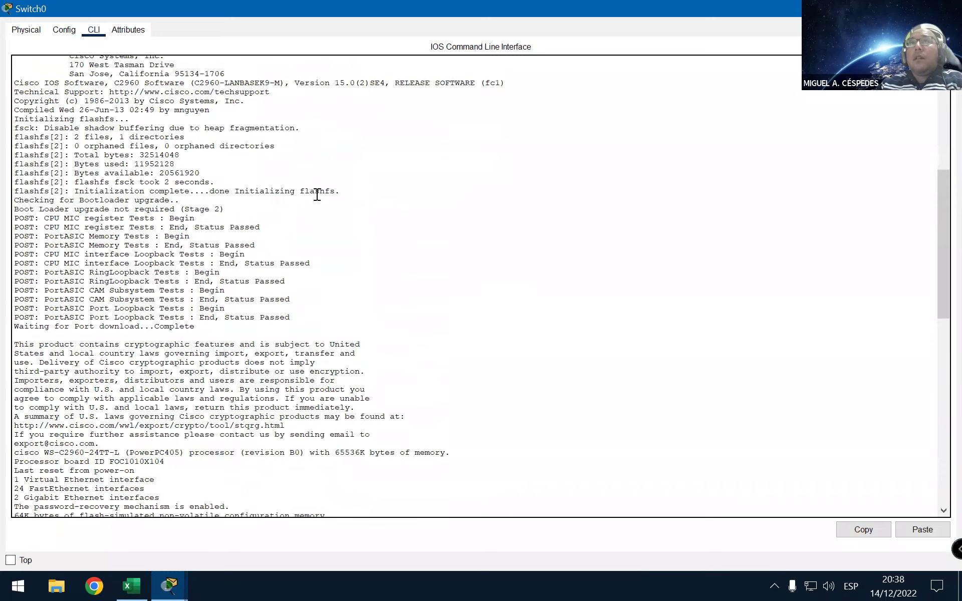
Step: Review the 2960 switch's boot log in the CLI, its attributes and its physical view, and close the device window
scroll(317, 195, "up", 6)
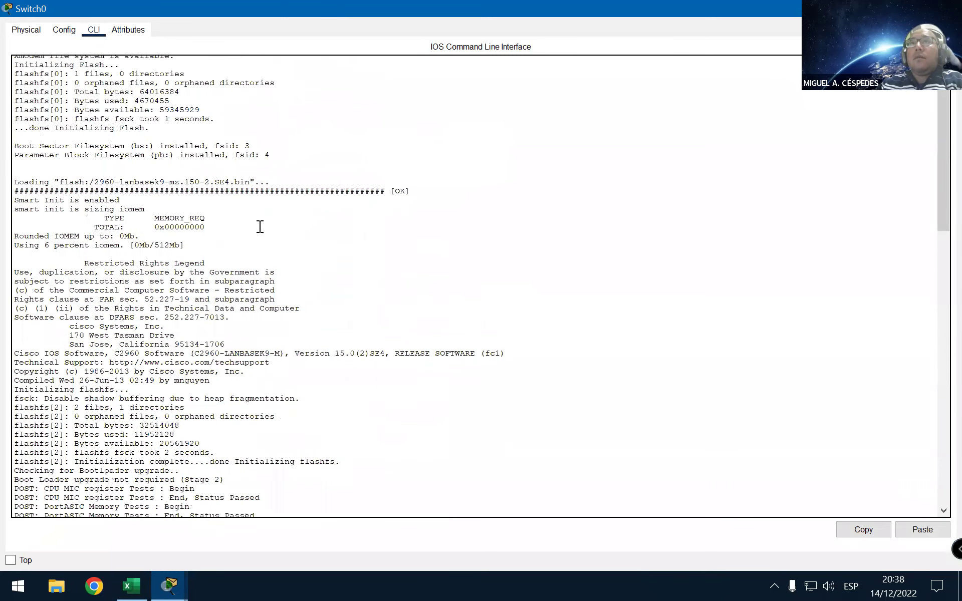
scroll(260, 227, "up", 2)
left_click(129, 31)
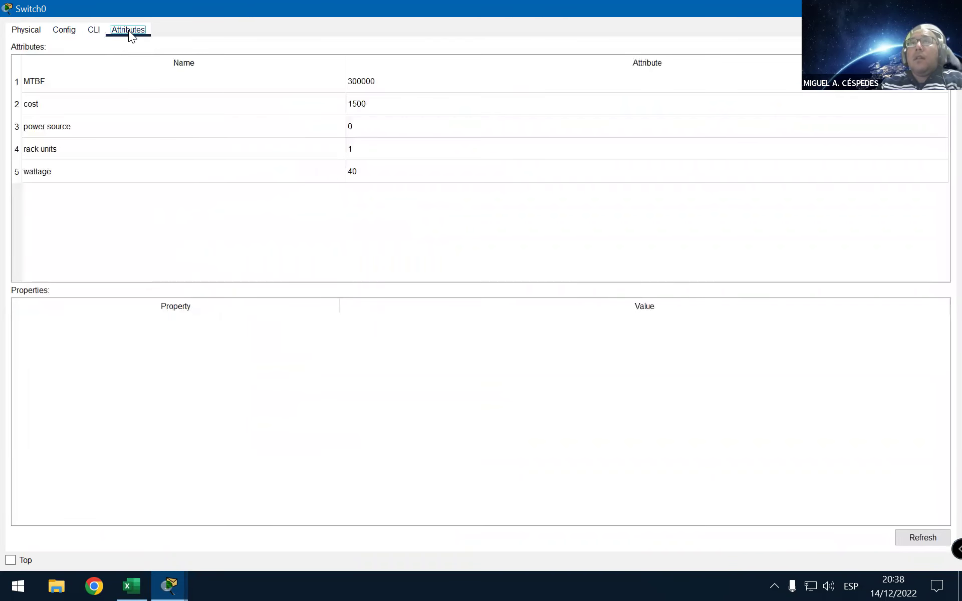
left_click(23, 31)
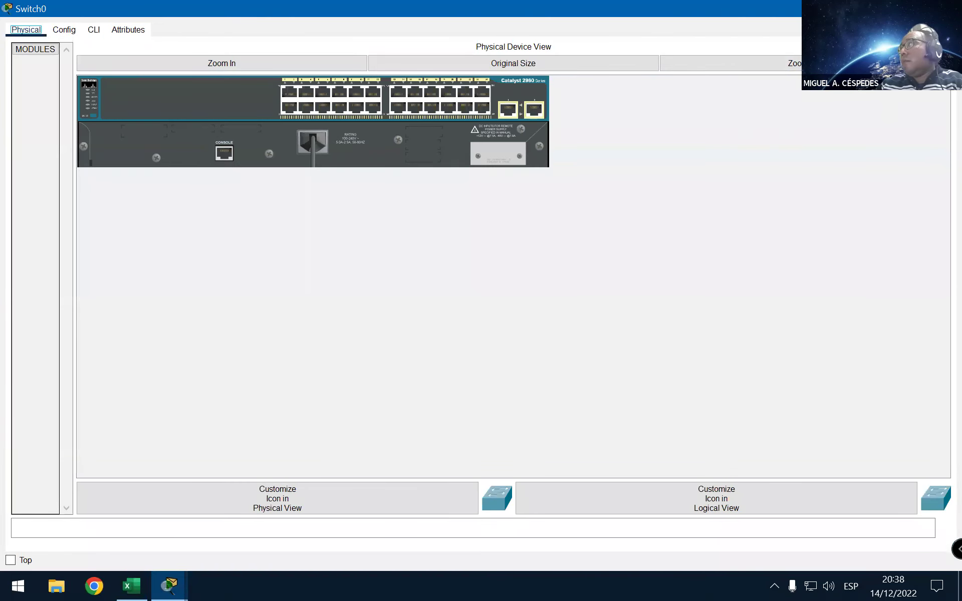
left_click(951, 9)
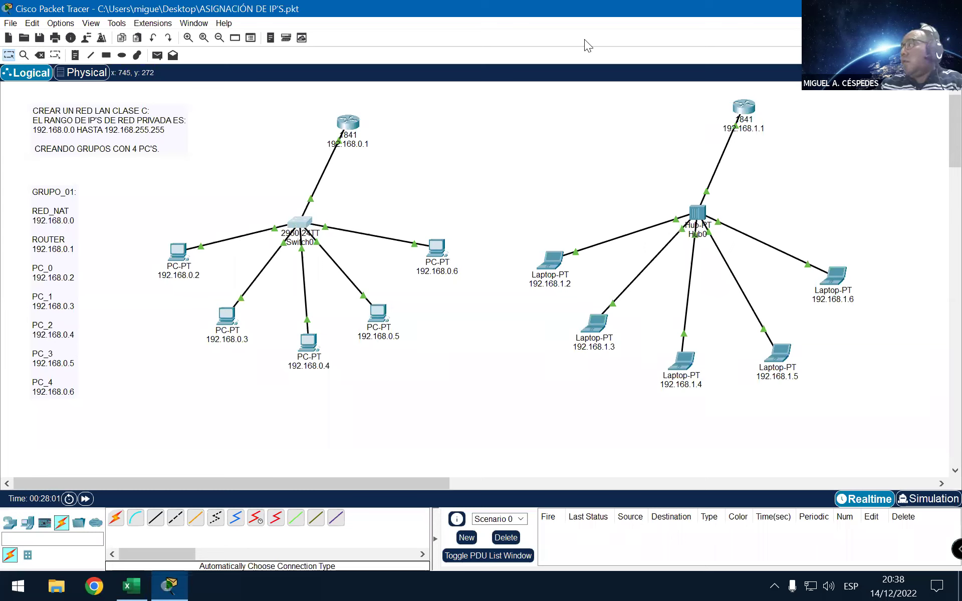
Step: Send a simple PDU from PC 192.168.0.2 to router 192.168.0.1 and play it in simulation mode
left_click(156, 55)
left_click(179, 248)
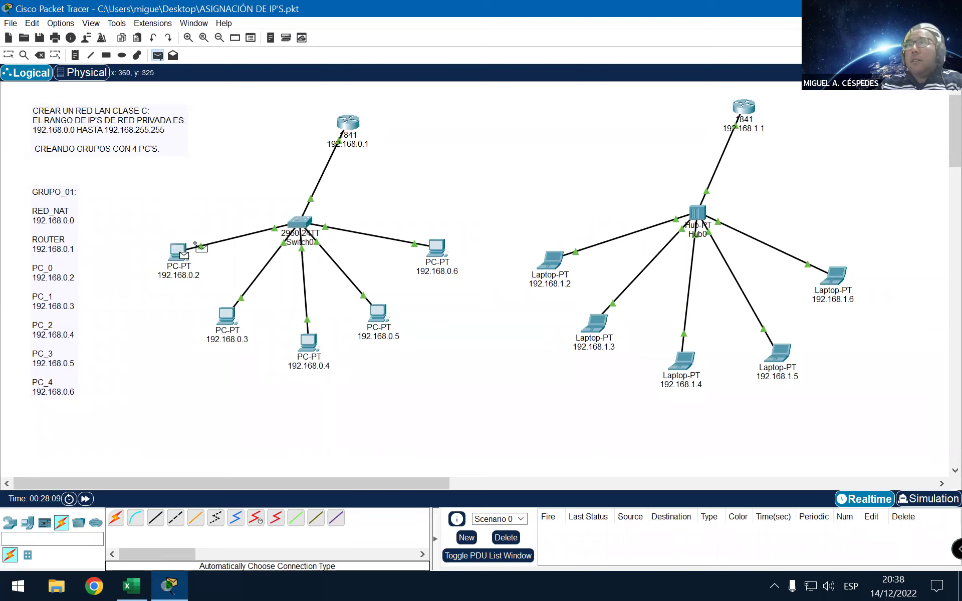
left_click(348, 126)
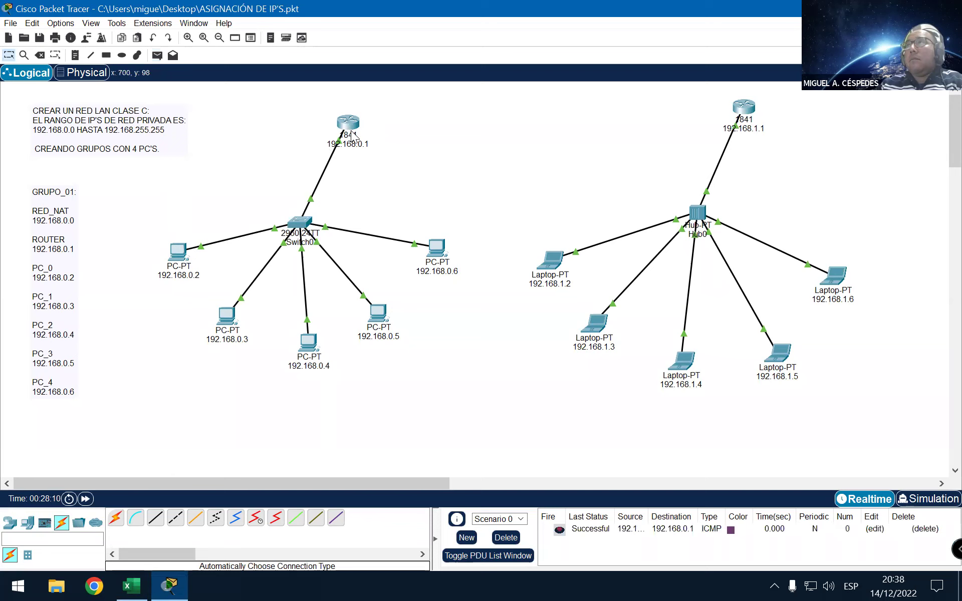
left_click(353, 125)
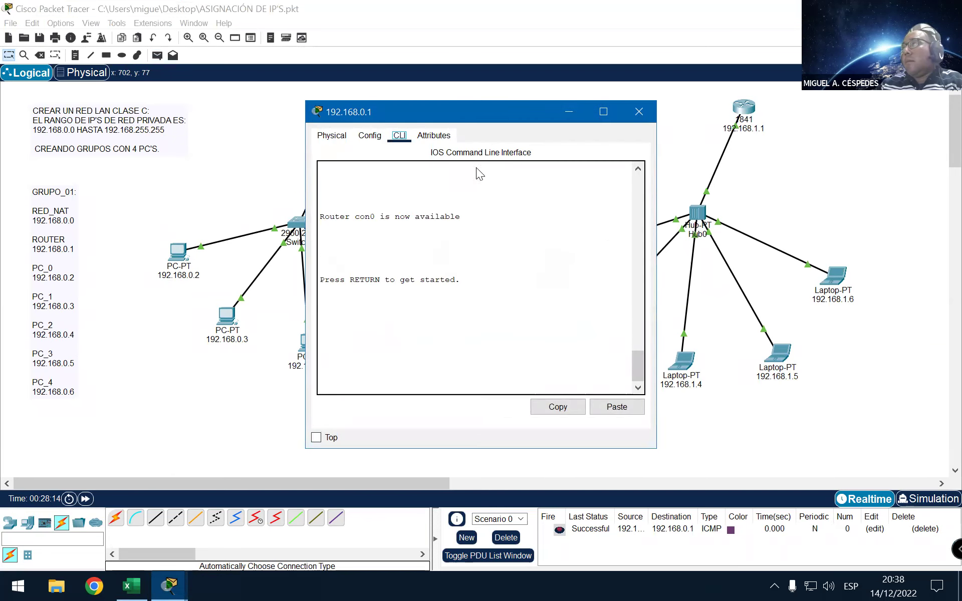
left_click(572, 162)
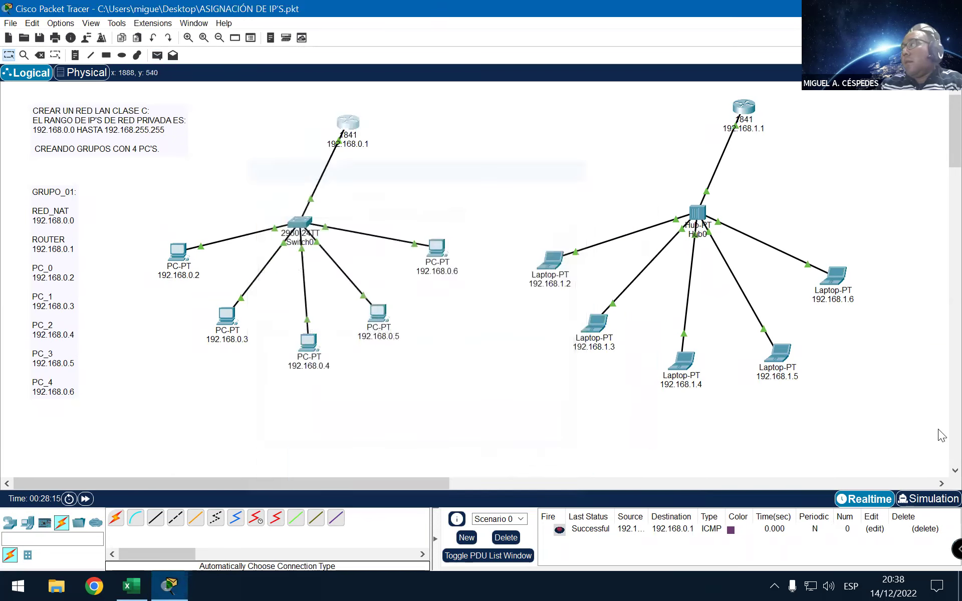
left_click(930, 499)
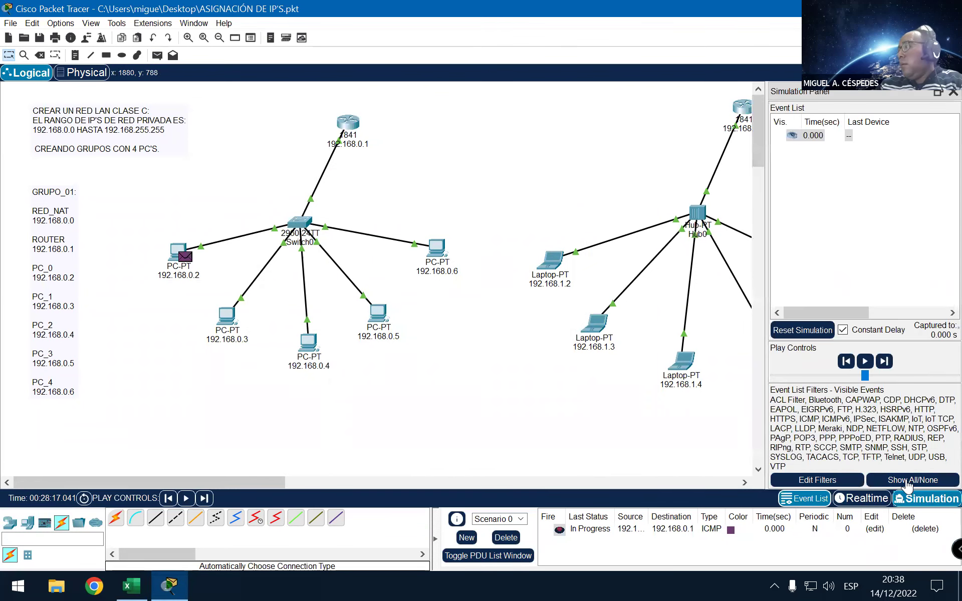
left_click(867, 361)
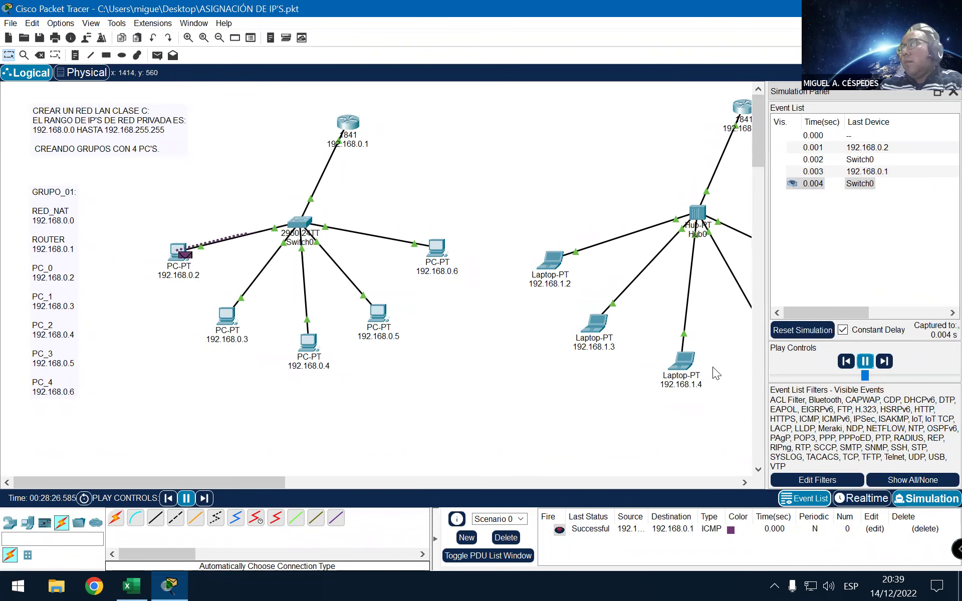
Step: Clear the PDU scenario and simulate a simple PDU from laptop 192.168.1.4 to router 192.168.1.1 in the hub network
left_click(505, 538)
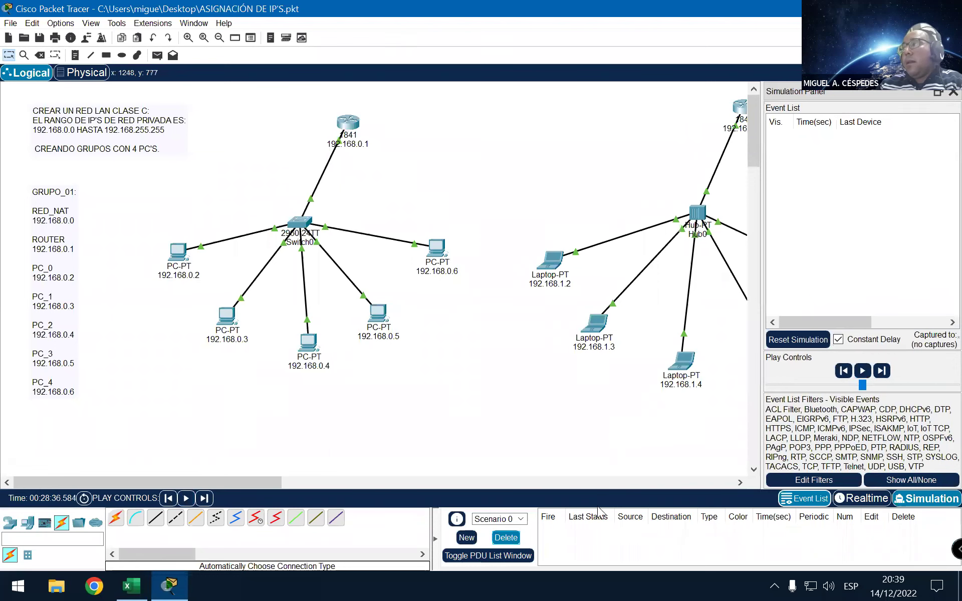
left_click_drag(271, 482, 417, 481)
left_click(159, 55)
left_click(277, 358)
left_click(333, 107)
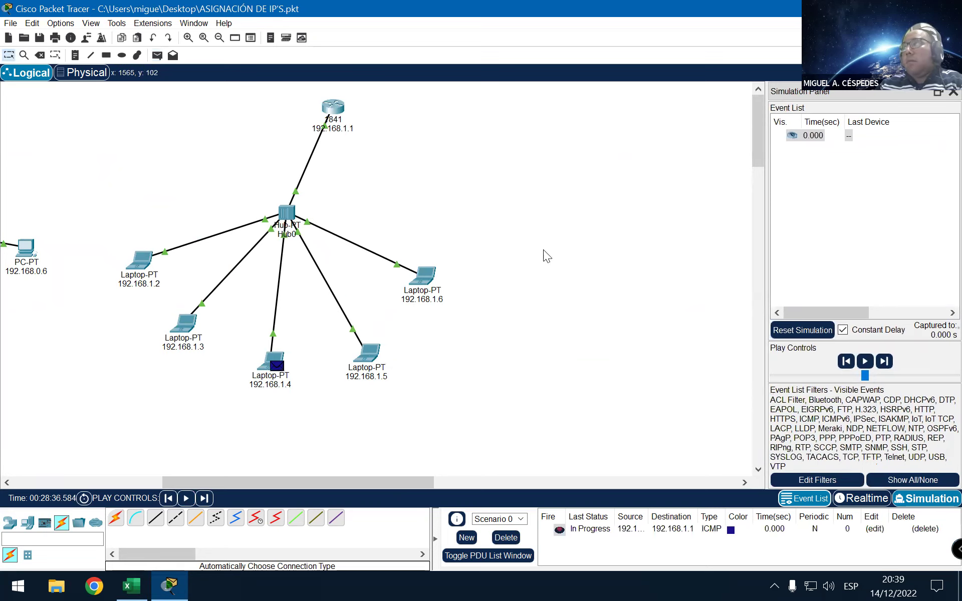
left_click(865, 361)
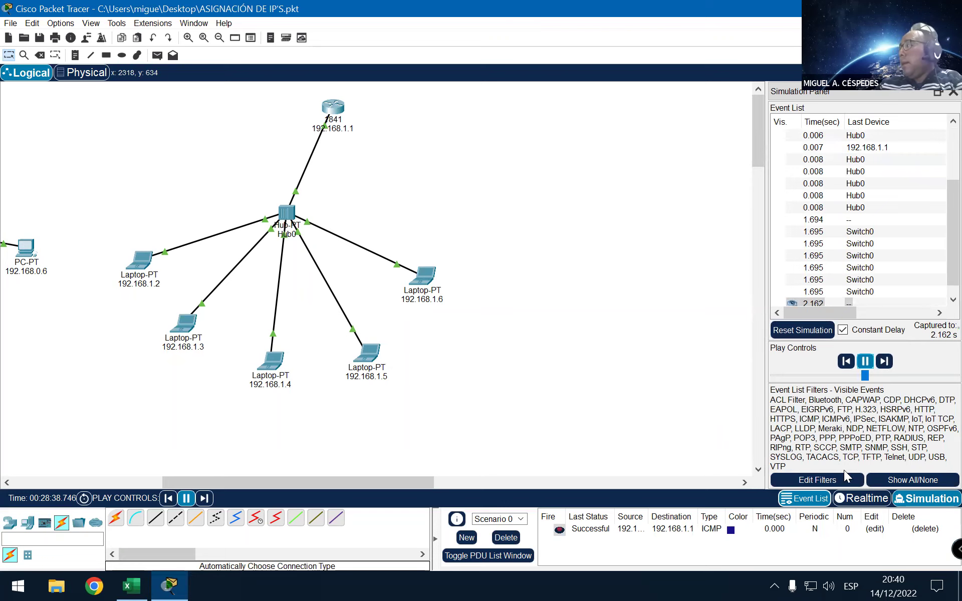
Step: Return the network to realtime mode and bring both router groups into view
left_click(870, 499)
left_click_drag(542, 480, 382, 445)
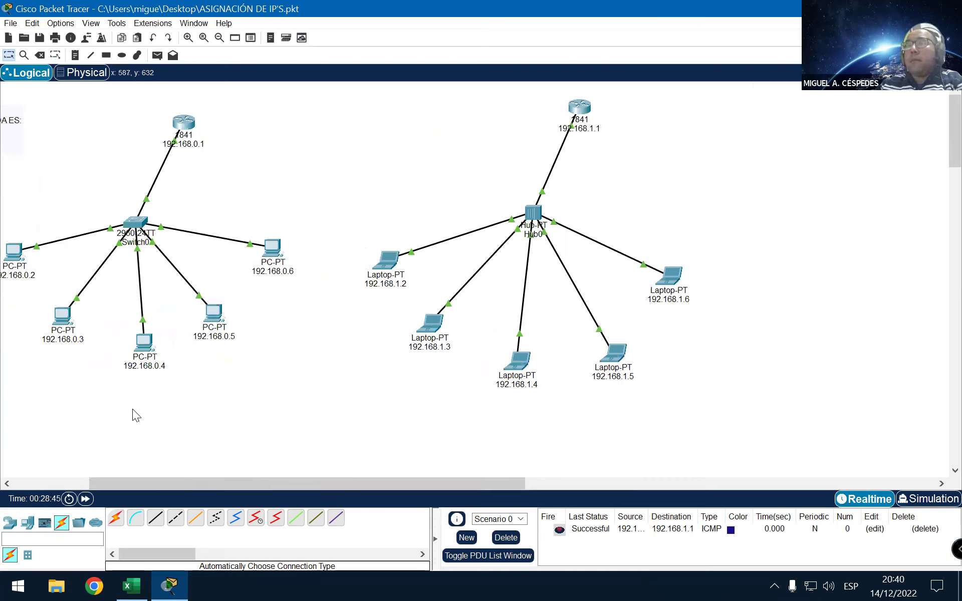
left_click(255, 519)
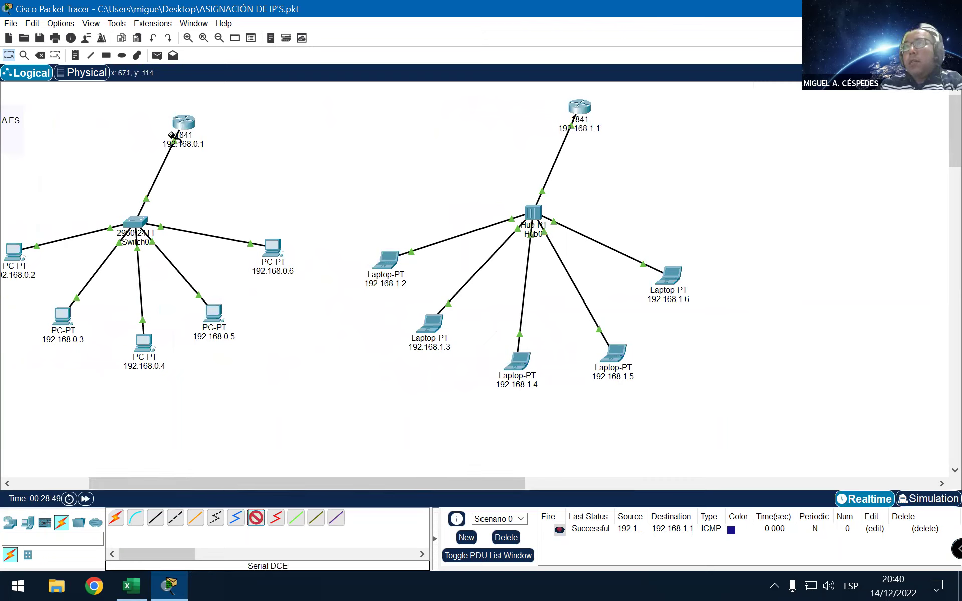
left_click(188, 125)
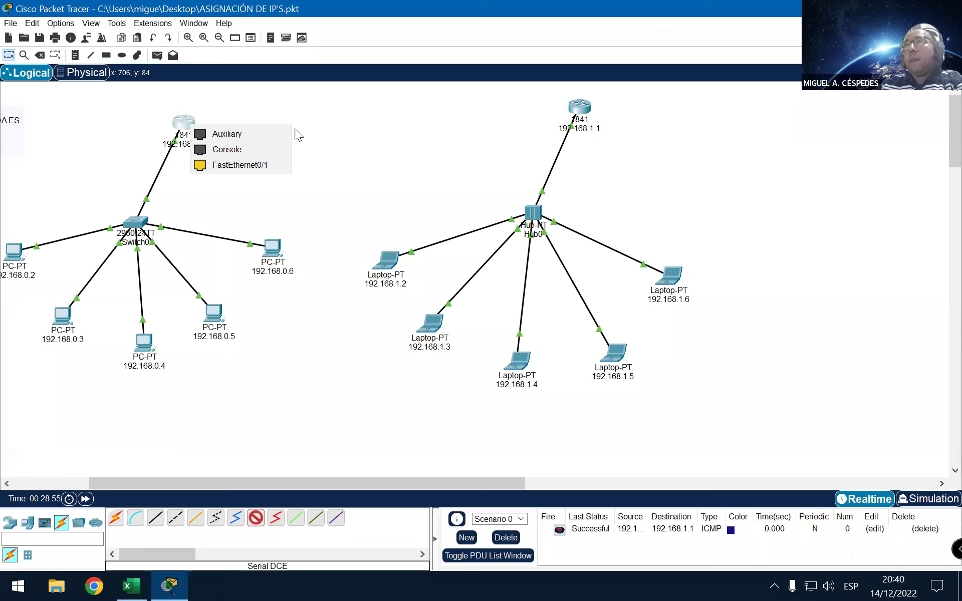
left_click(40, 38)
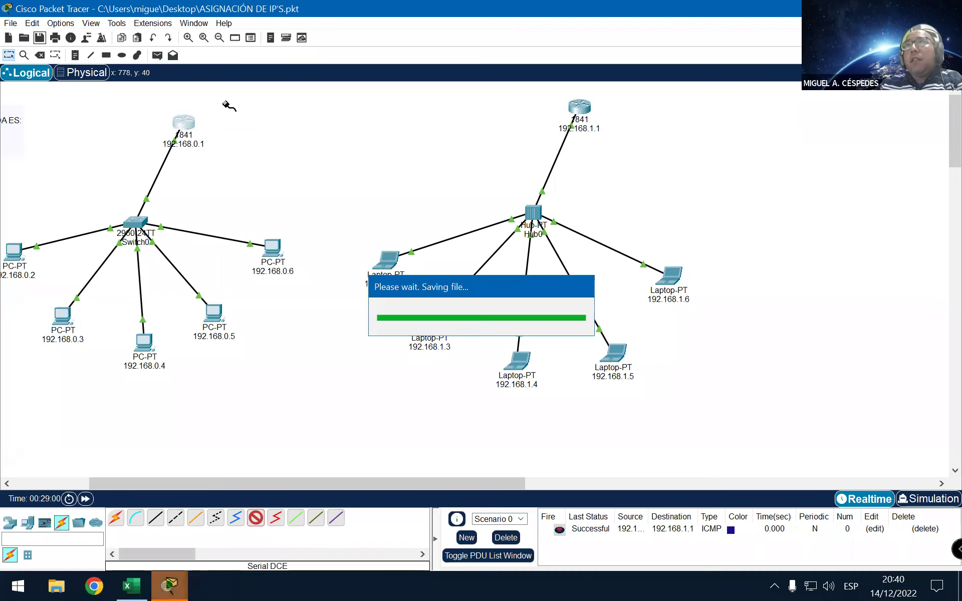
left_click(255, 518)
Step: Shift router 192.168.1.1 slightly to the left above the hub and save the network file
left_click_drag(405, 484, 334, 480)
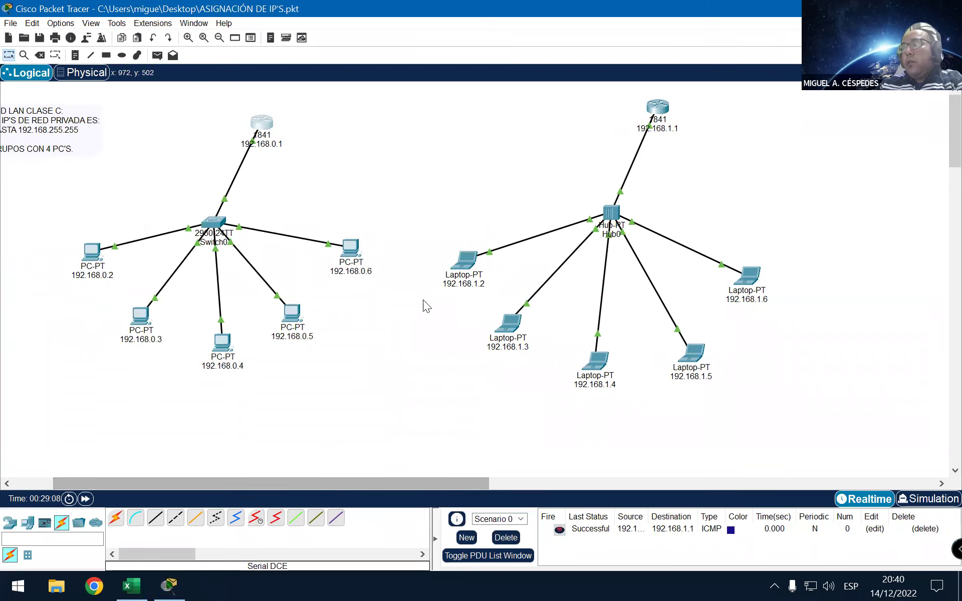
left_click_drag(659, 108, 649, 107)
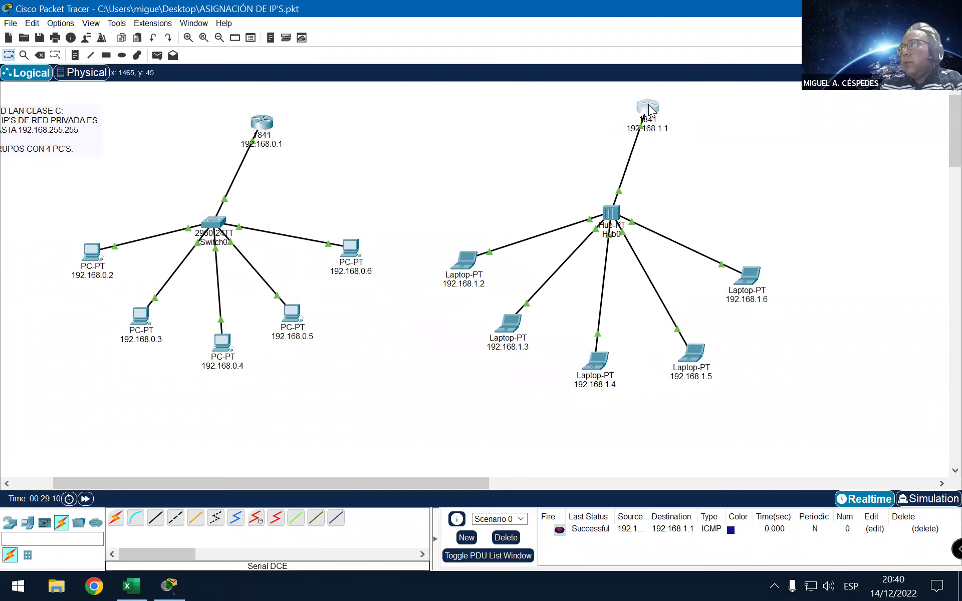
left_click(40, 37)
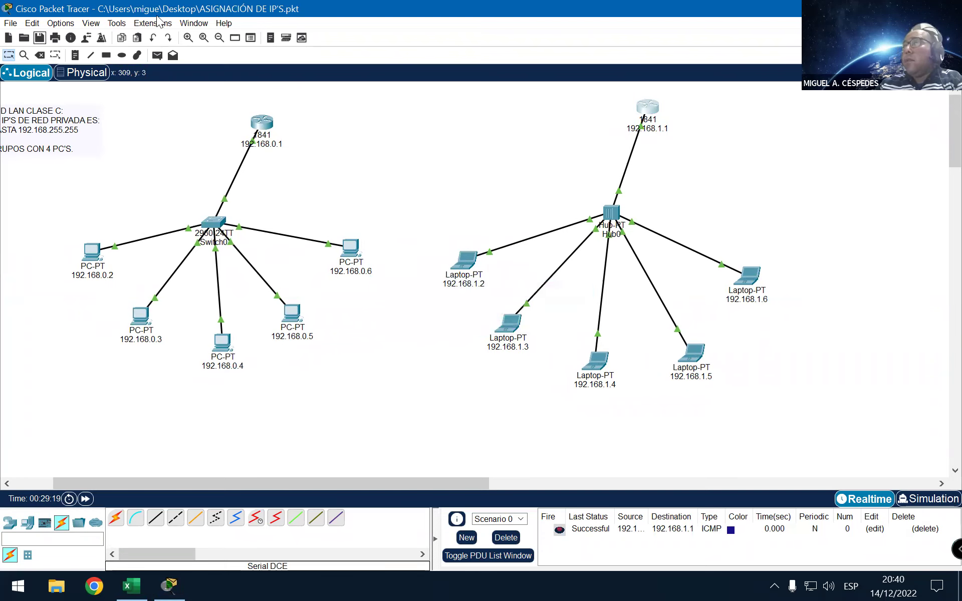
Step: Create a new empty network, saving the current one when asked
left_click(15, 23)
left_click(30, 39)
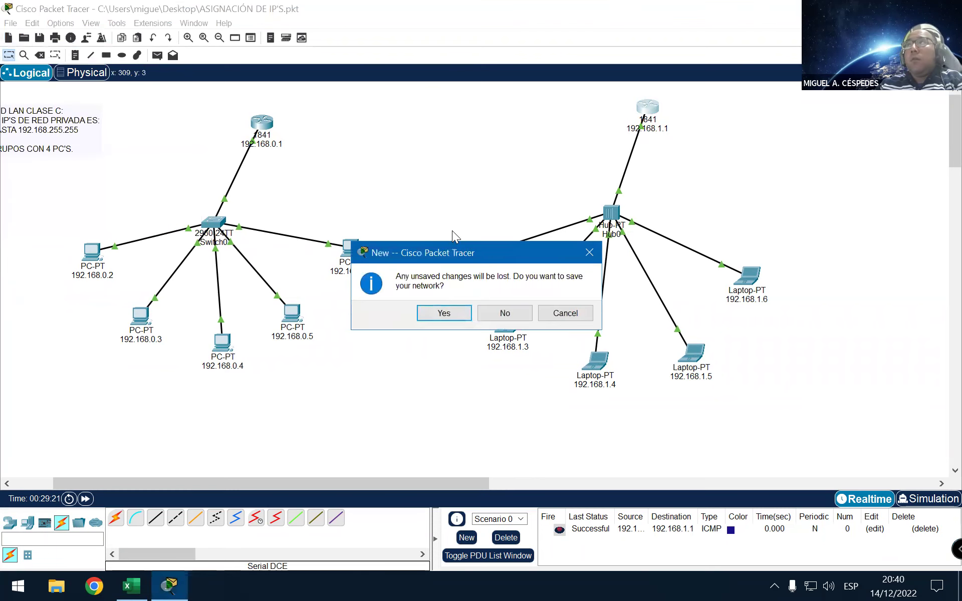
left_click(438, 311)
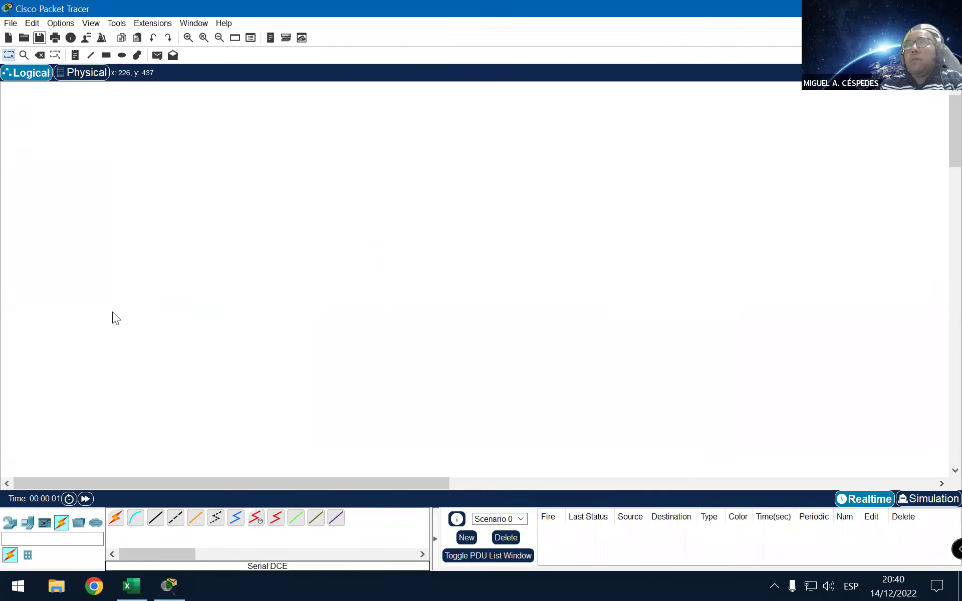
Step: Add a HomeRouter-PT-AC wireless router to the empty workspace and position it near the upper middle
left_click(31, 524)
left_click(10, 523)
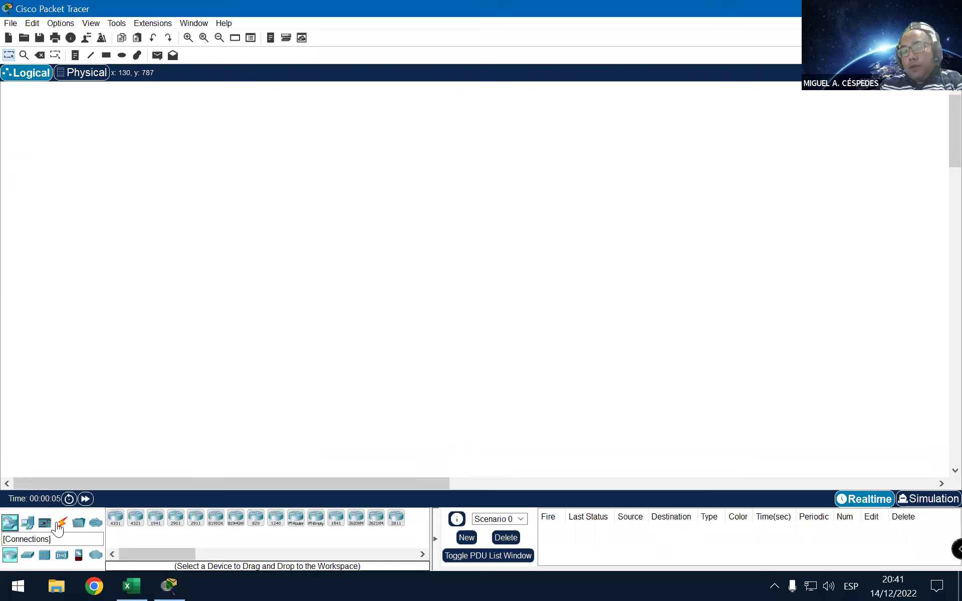
left_click(61, 554)
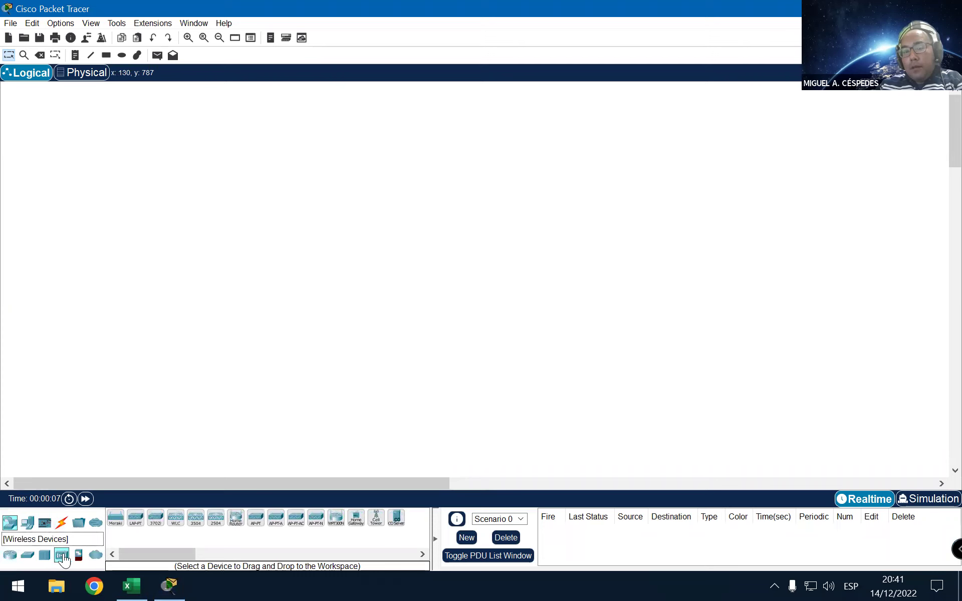
left_click(234, 521)
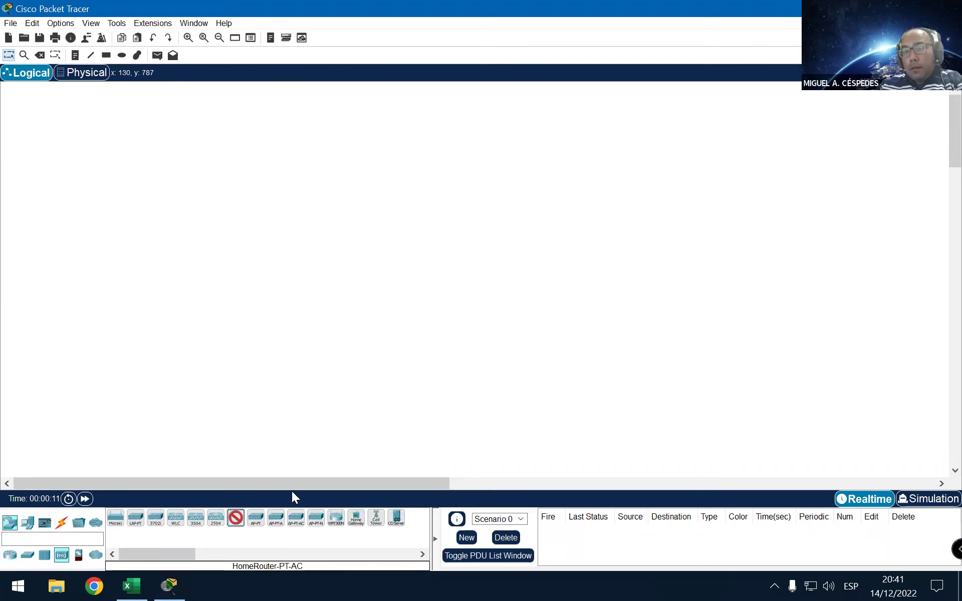
left_click(140, 183)
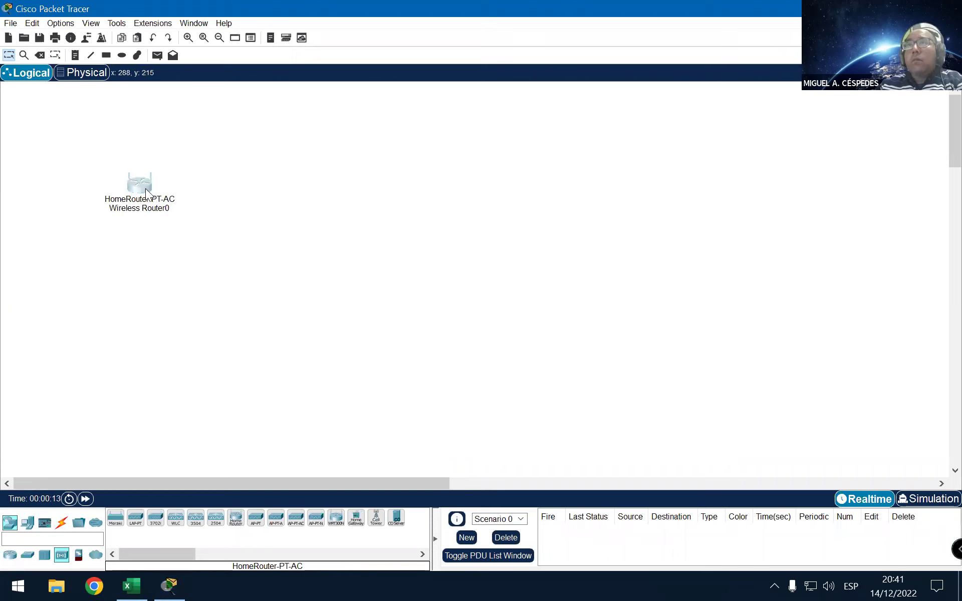
left_click_drag(142, 190, 165, 187)
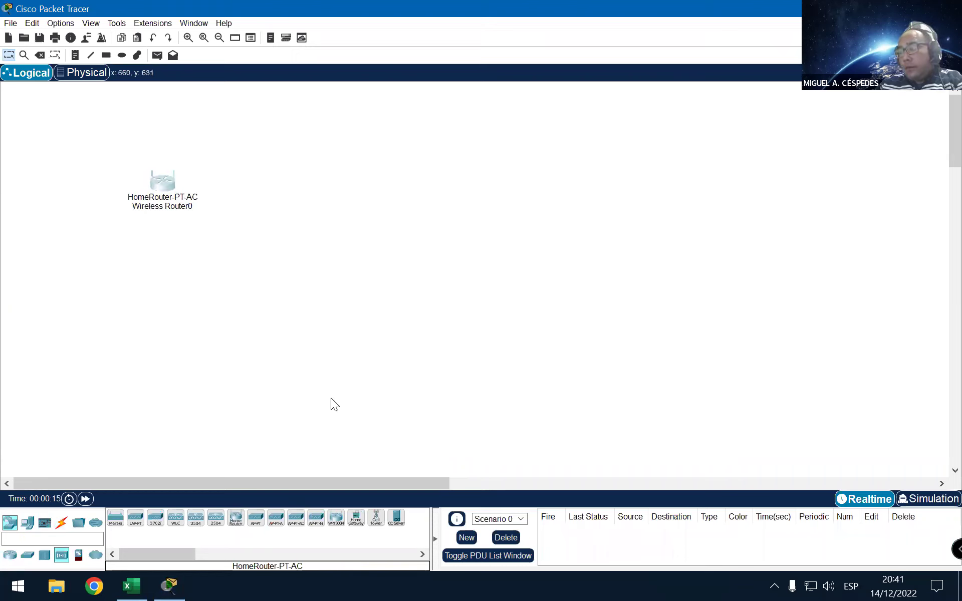
left_click_drag(165, 187, 360, 121)
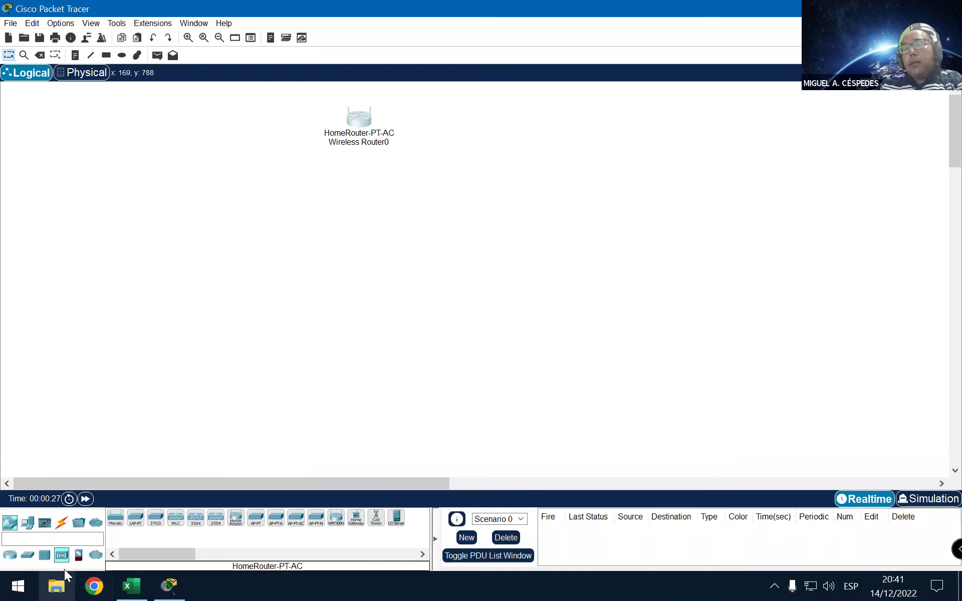
Step: Place eight Laptop-PT devices in an arc around the underside of the wireless router
left_click(28, 522)
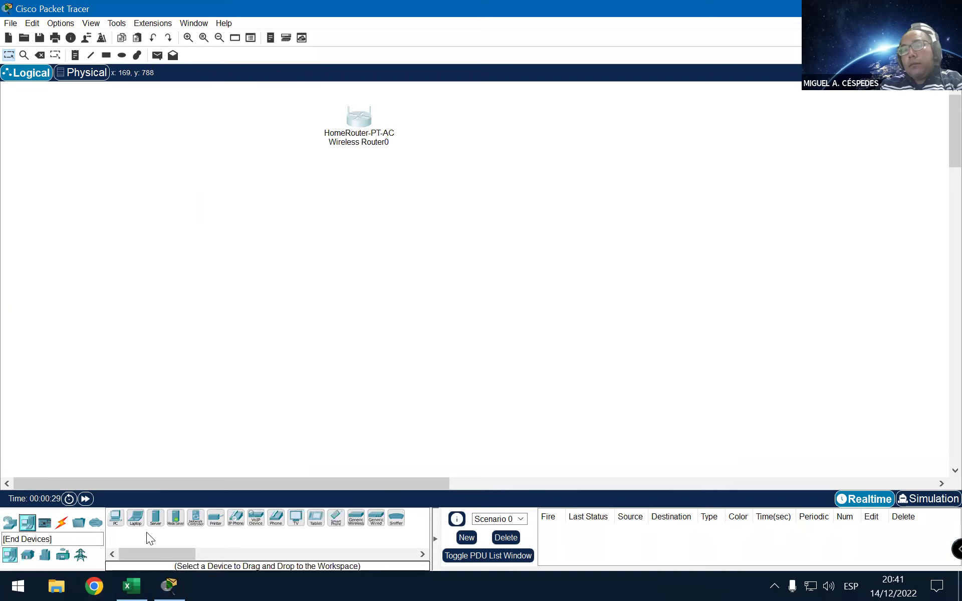
left_click(132, 521)
left_click(123, 196)
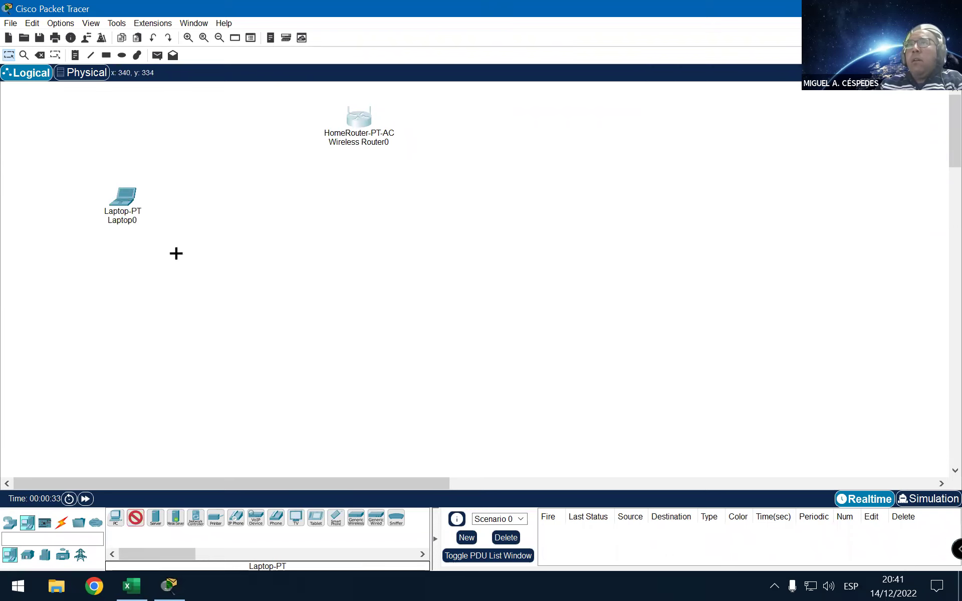
left_click(186, 261)
left_click(256, 298)
left_click(348, 305)
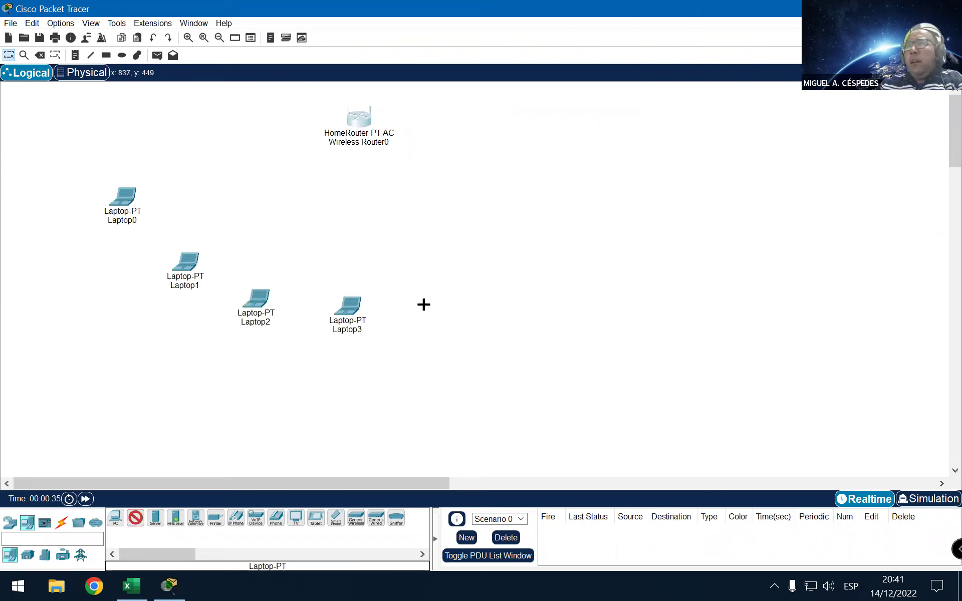
left_click(432, 303)
left_click(513, 271)
left_click(566, 219)
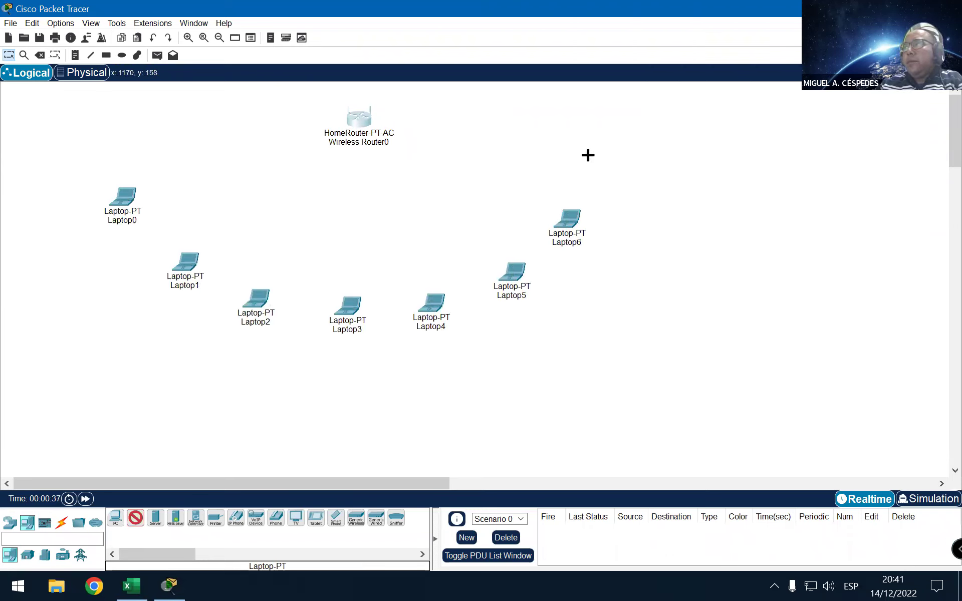
left_click(591, 146)
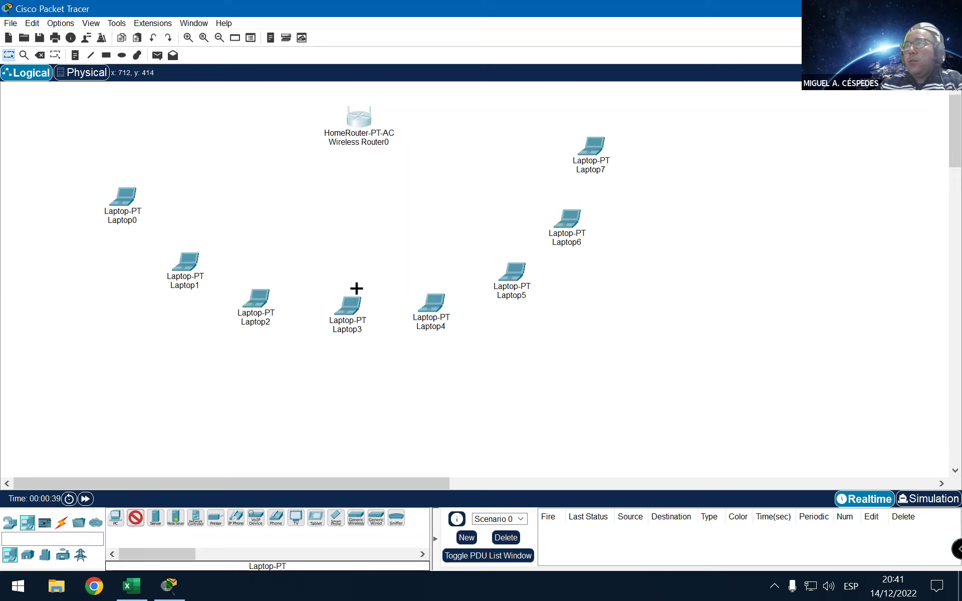
left_click(134, 518)
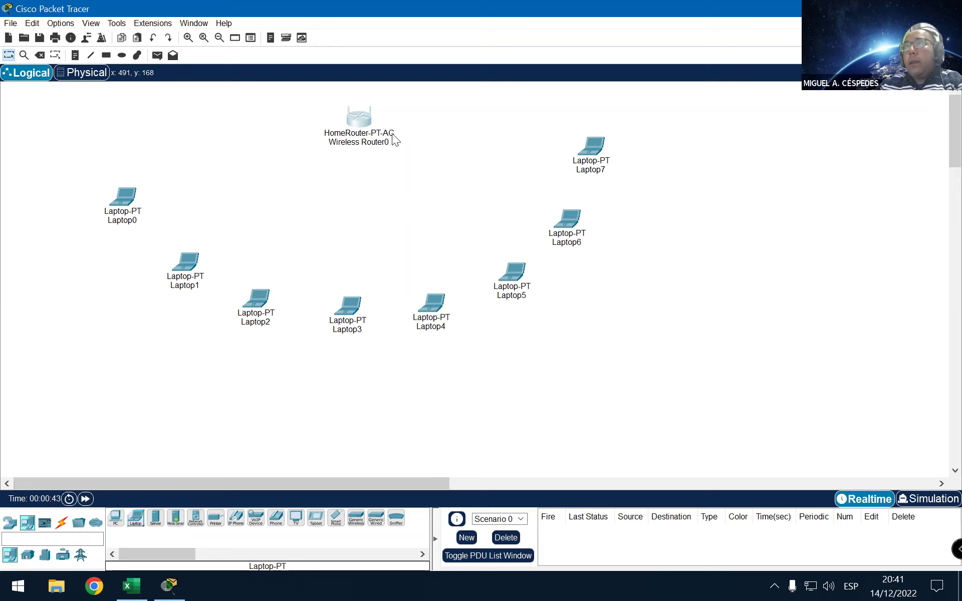
Step: Examine the wireless router's rear ports and its Internet, LAN, 2.4G, 5G and guest wireless settings
left_click(367, 126)
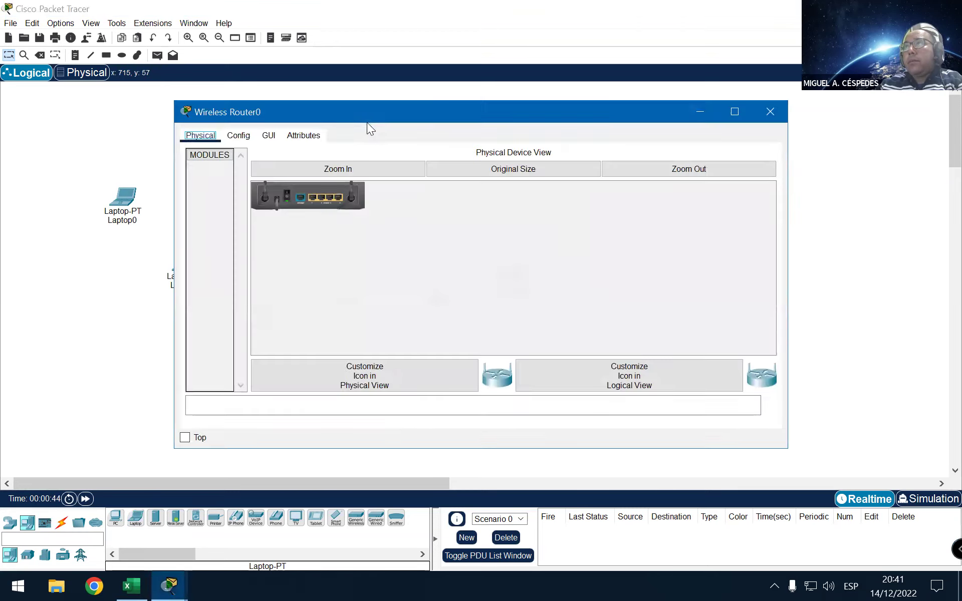
double_click(348, 113)
left_click(280, 66)
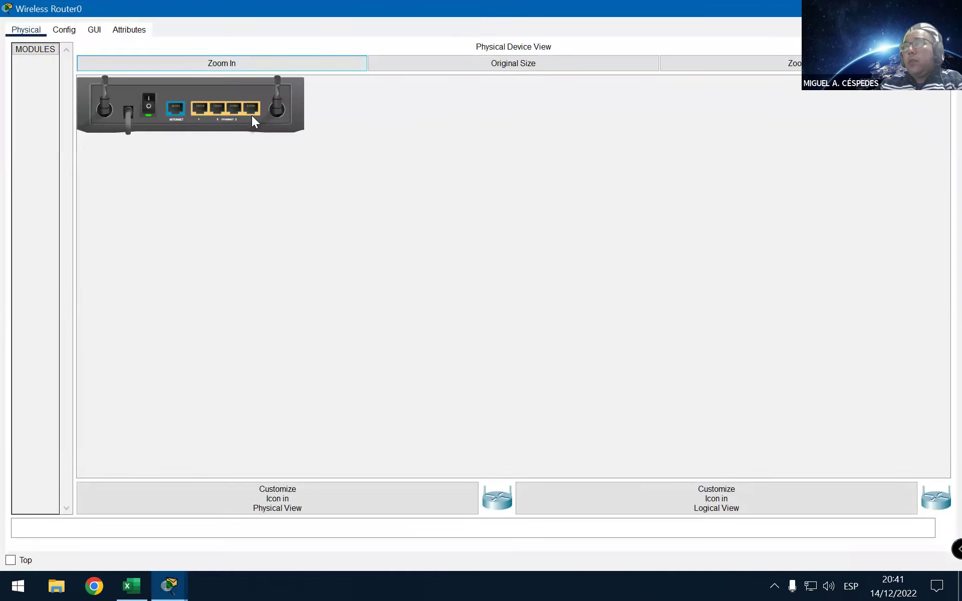
left_click(65, 31)
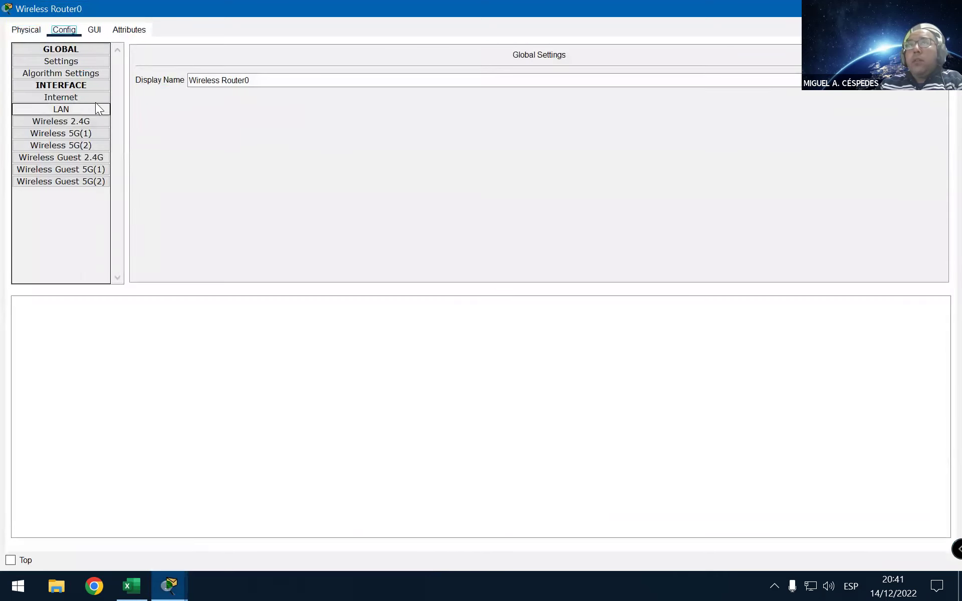
left_click(96, 100)
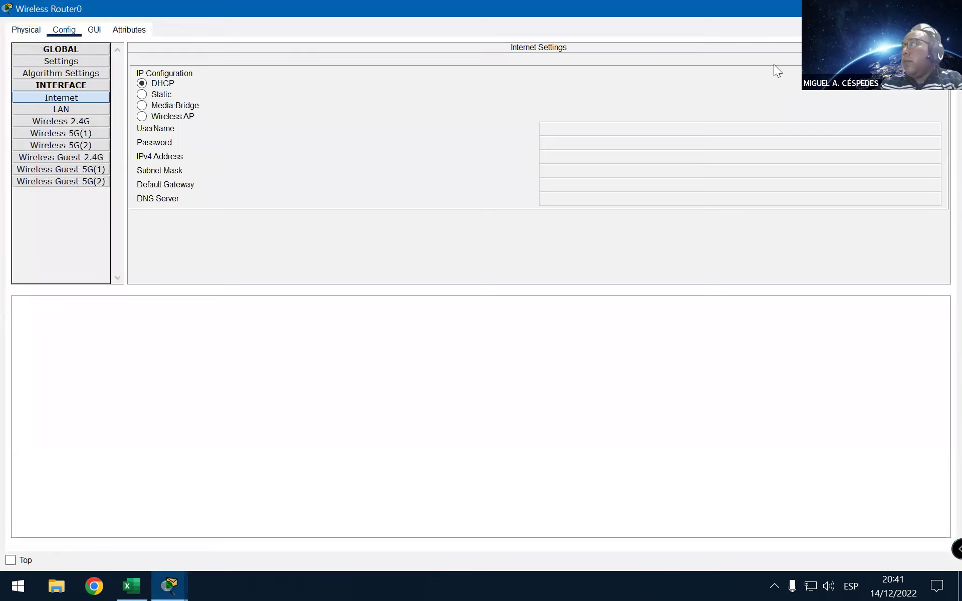
left_click(61, 109)
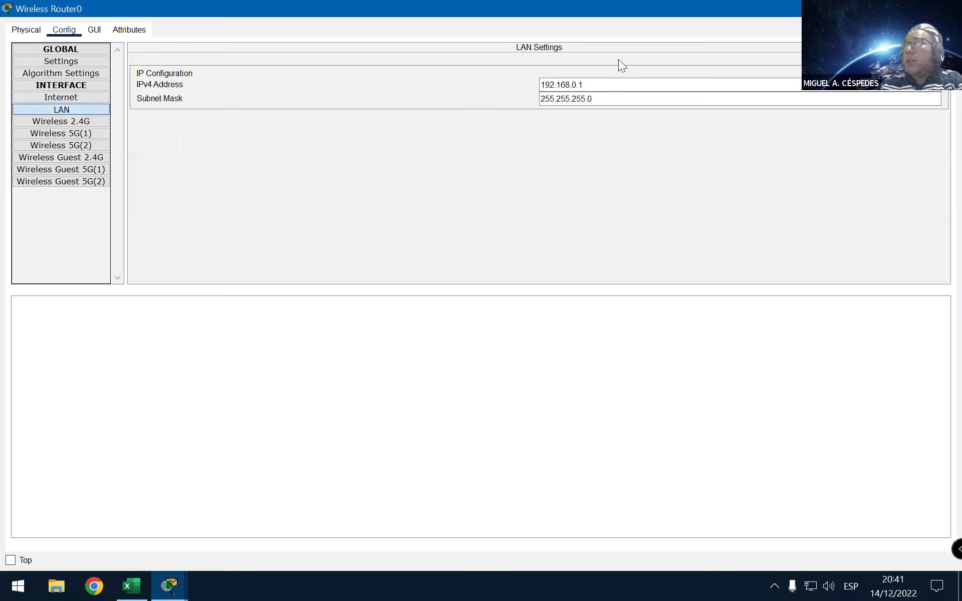
left_click(611, 84)
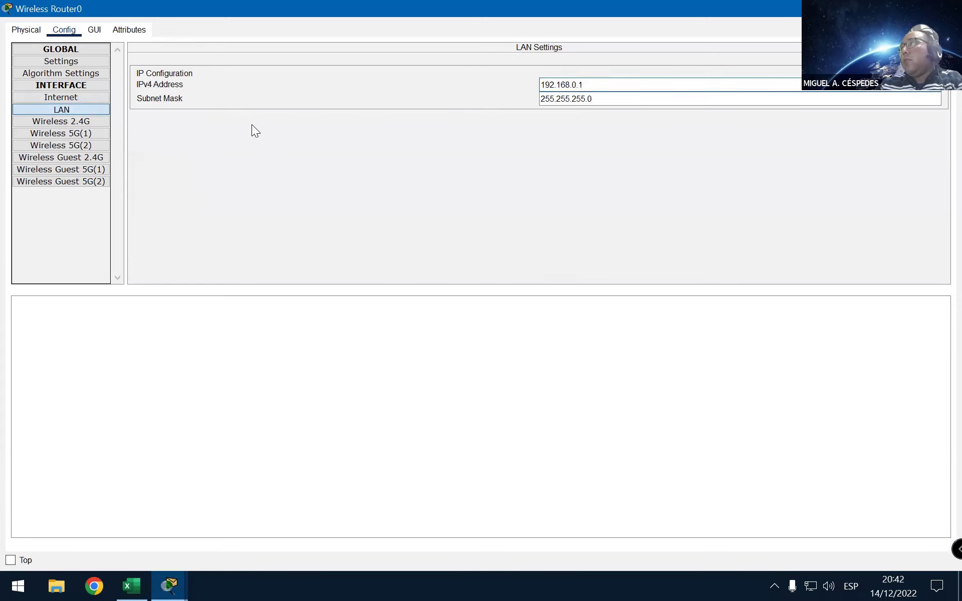
left_click(81, 122)
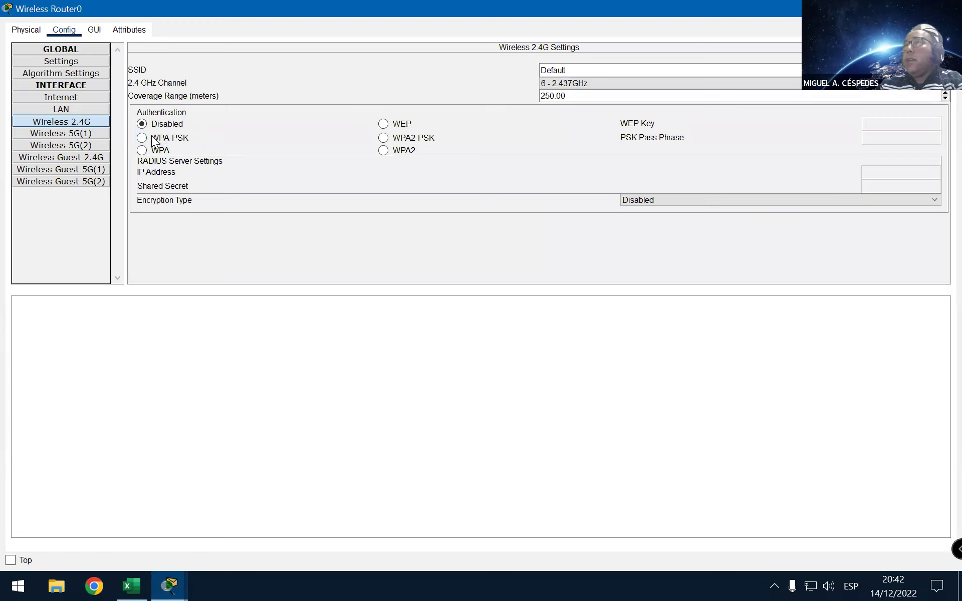
left_click(98, 146)
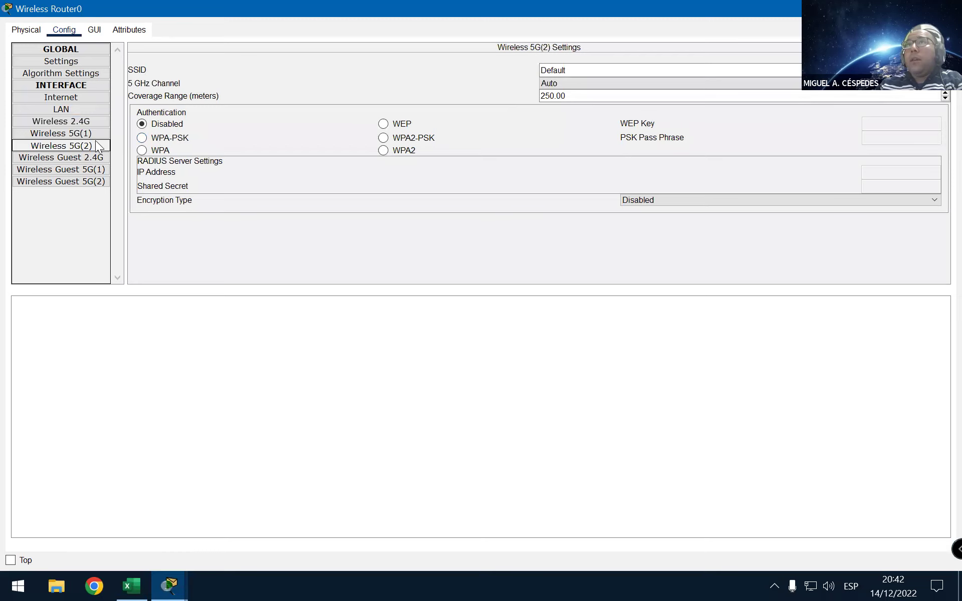
left_click(98, 136)
left_click(100, 145)
left_click(102, 158)
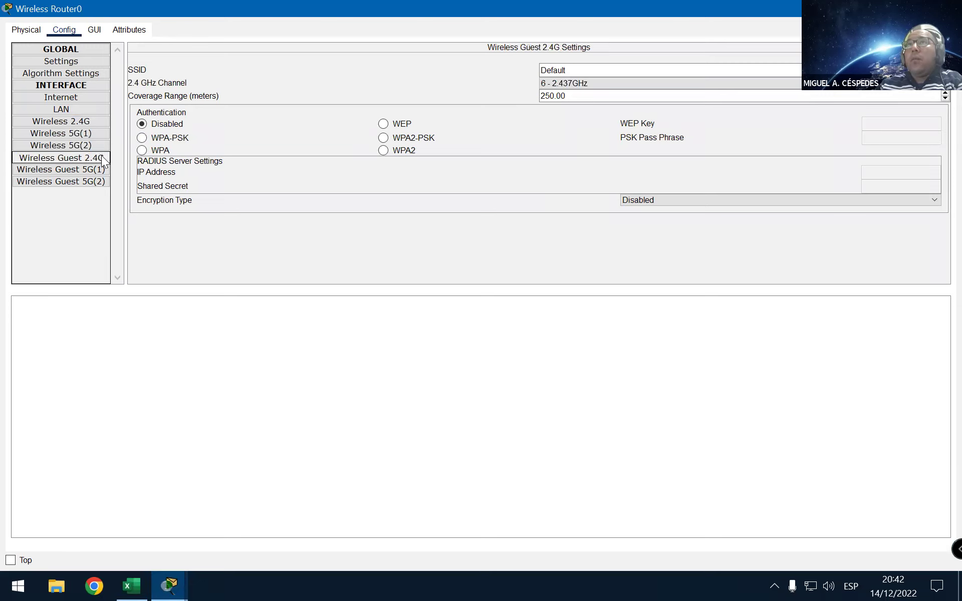
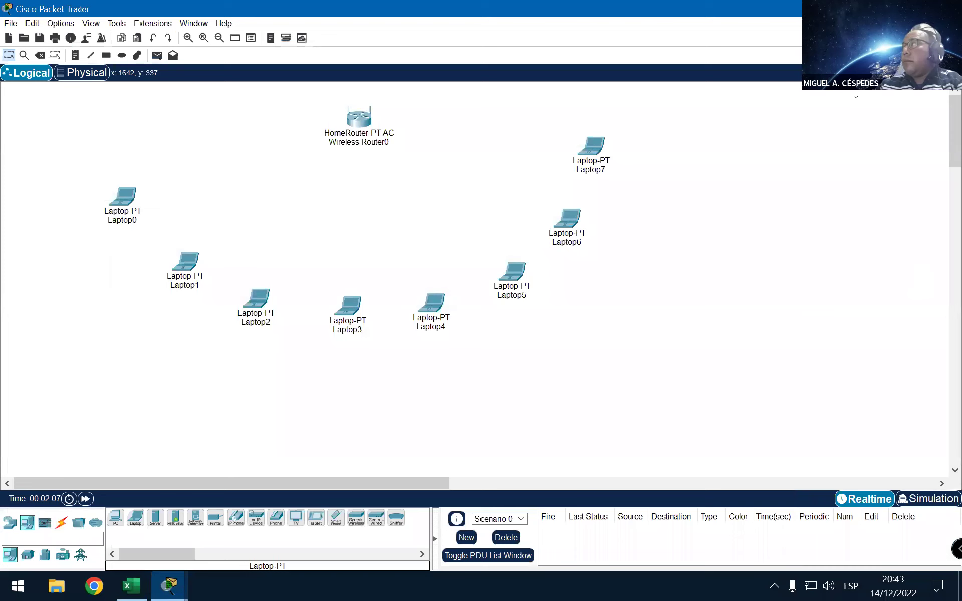
Step: Replace Laptop0's Ethernet module with the WPC300N wireless module, powering the laptop off for the swap and back on
left_click(123, 201)
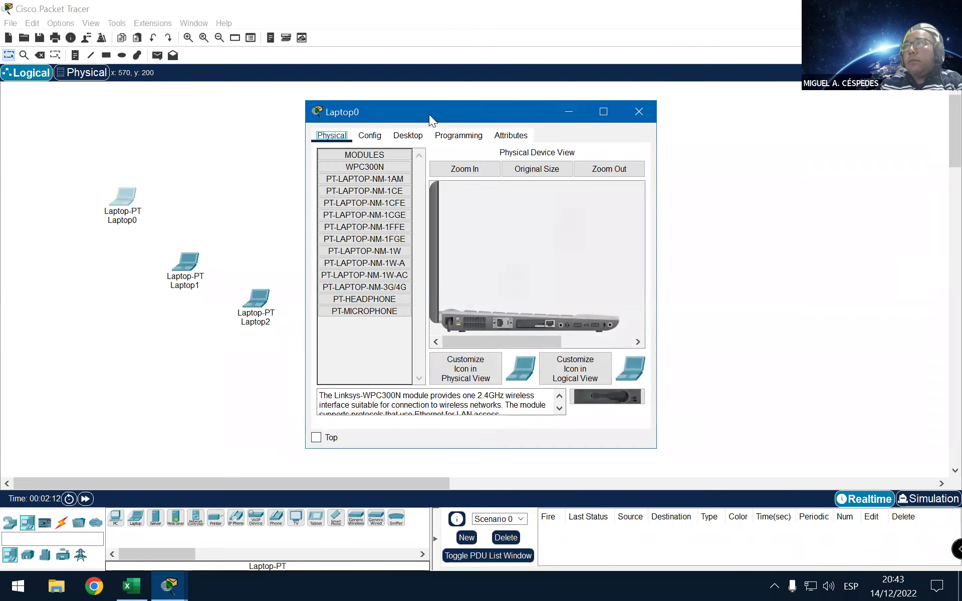
double_click(407, 110)
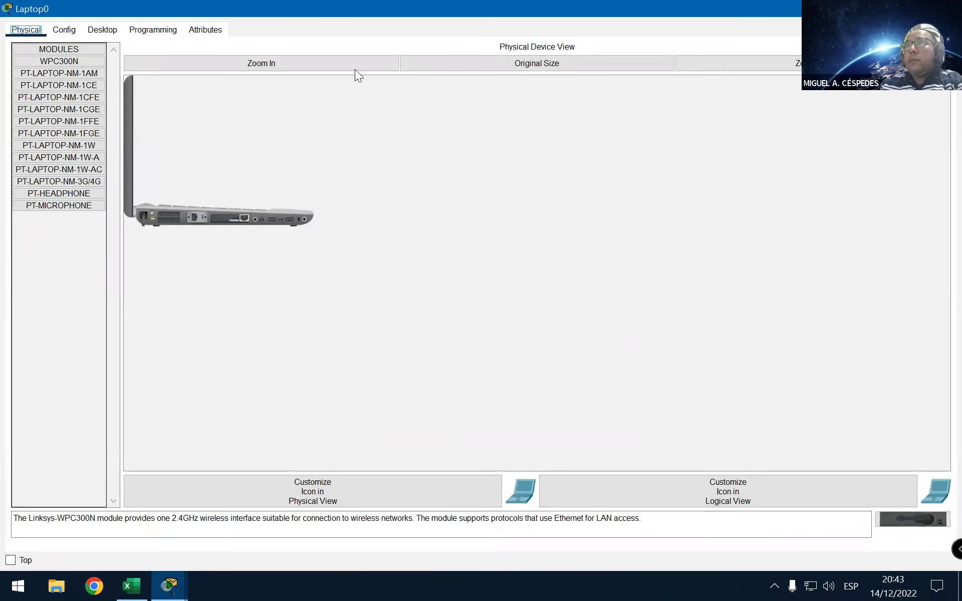
left_click(335, 64)
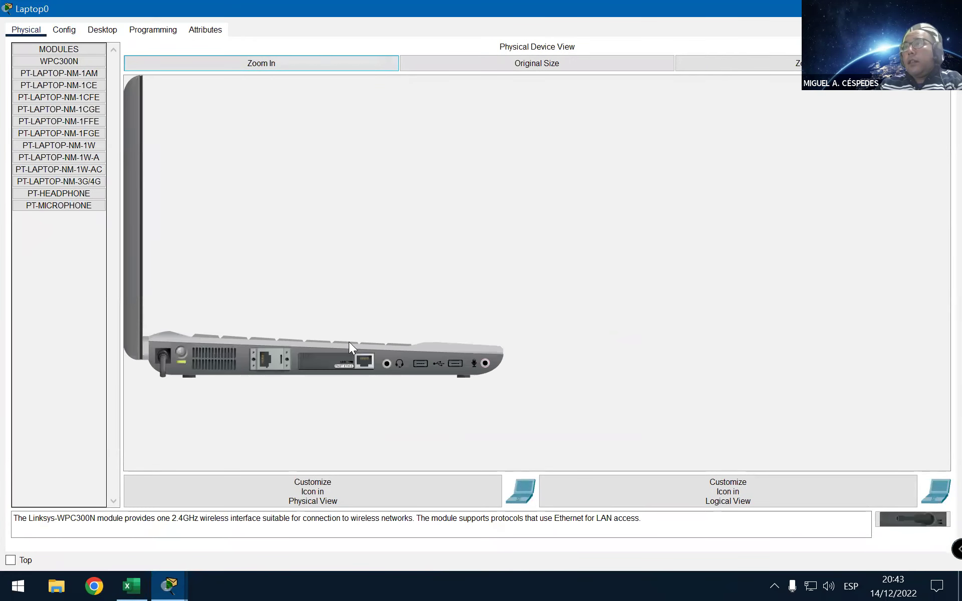
left_click(185, 350)
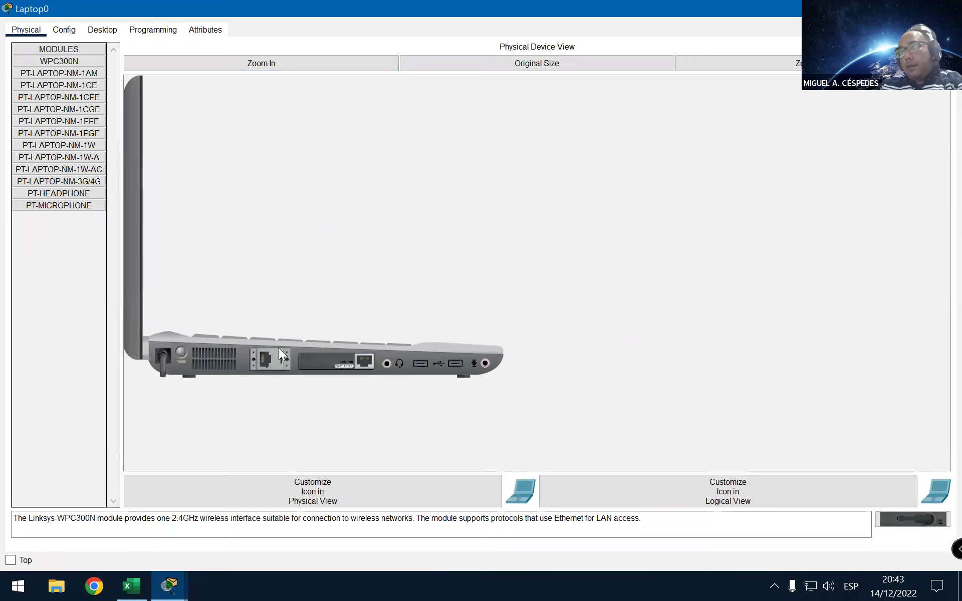
left_click_drag(329, 357, 70, 315)
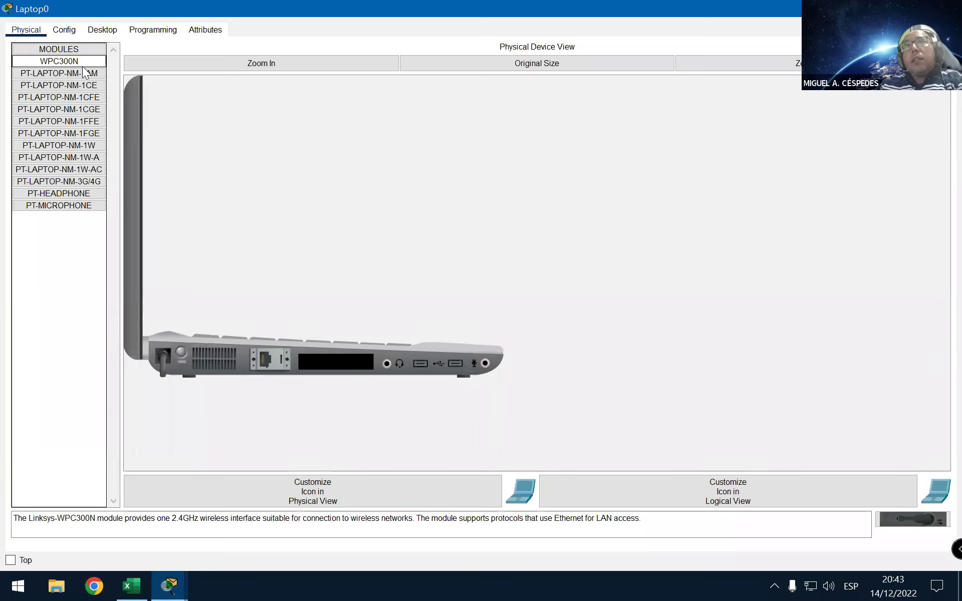
left_click_drag(911, 518, 343, 364)
left_click(182, 353)
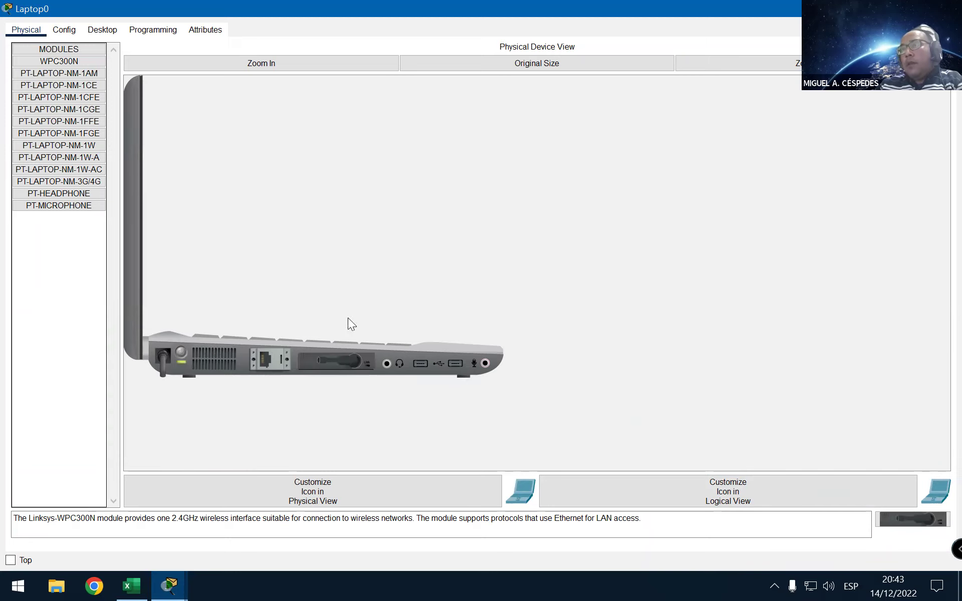
left_click(949, 9)
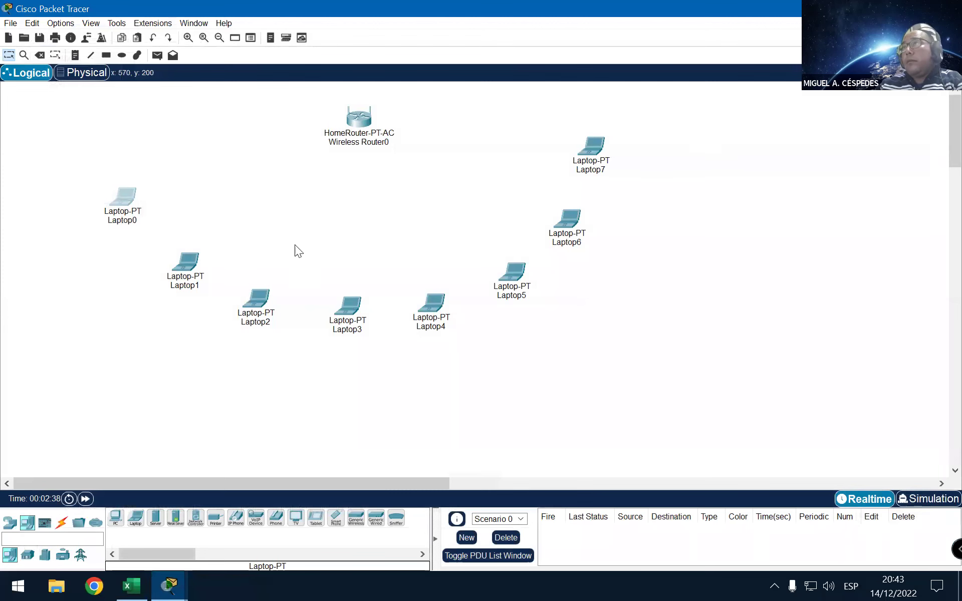
Step: Swap Laptop1's Ethernet module for the WPC300N wireless module with the power off, and switch the laptop back on
left_click(182, 264)
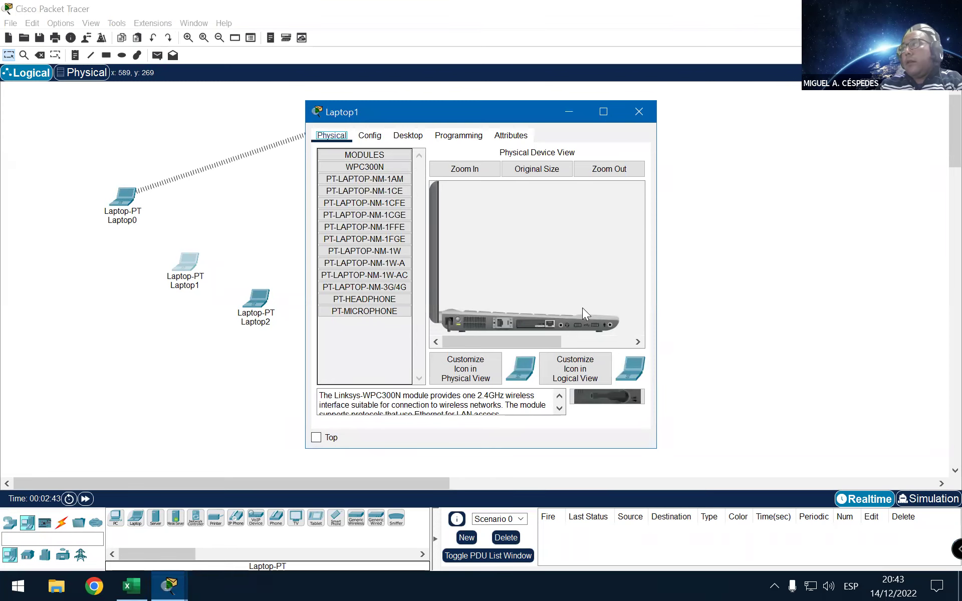
left_click(458, 319)
left_click_drag(521, 325, 363, 323)
left_click_drag(605, 399, 538, 328)
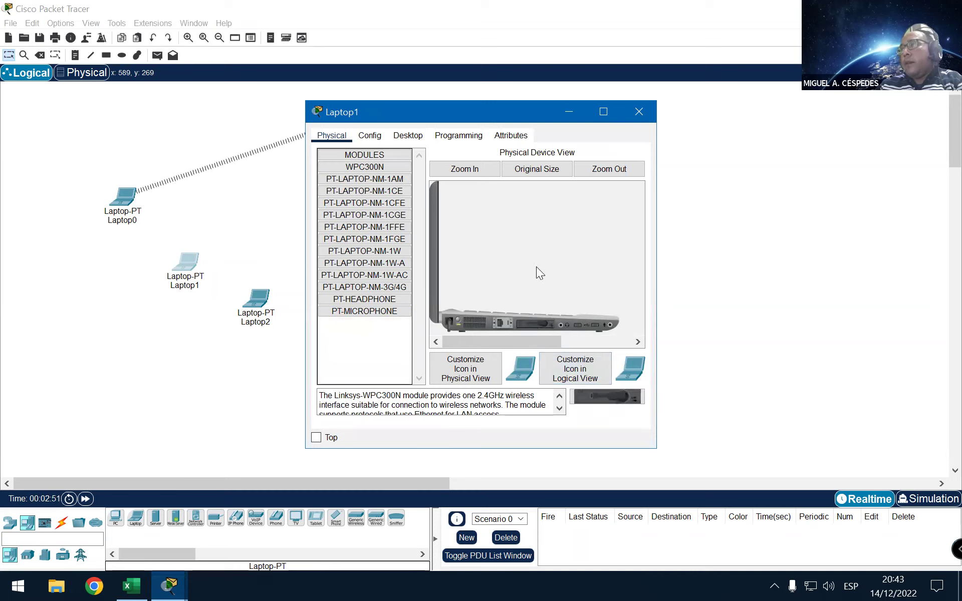
left_click(641, 115)
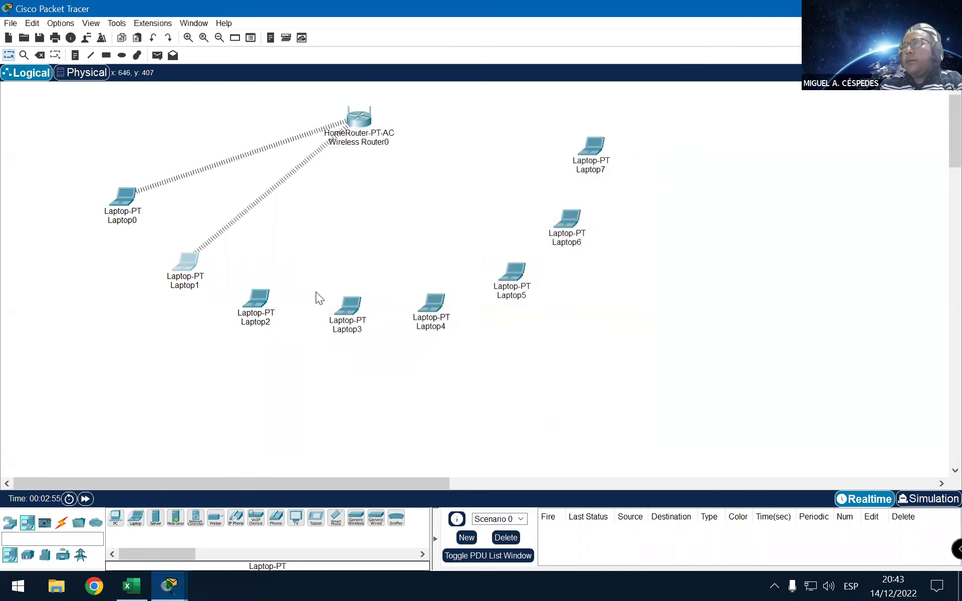
Step: Fit Laptop2 with the WPC300N wireless module in place of its Ethernet module, cycling its power around the swap
left_click(263, 300)
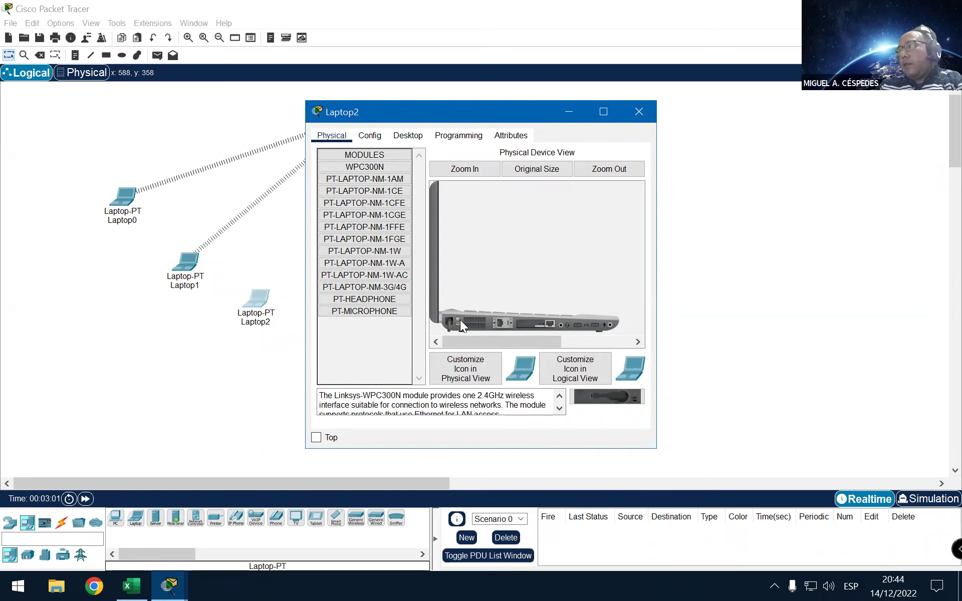
left_click_drag(530, 325, 401, 359)
left_click_drag(607, 396, 537, 324)
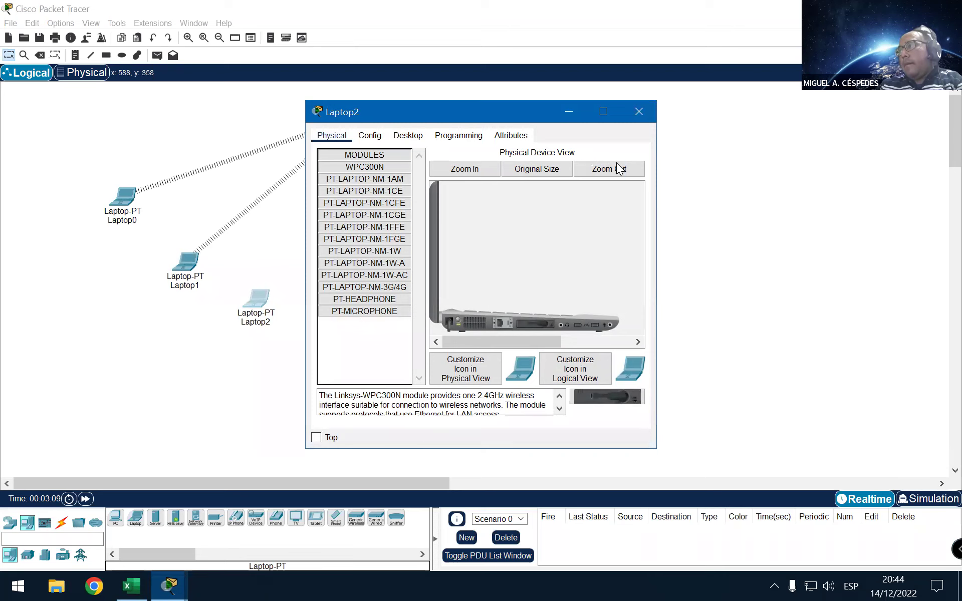
left_click(638, 120)
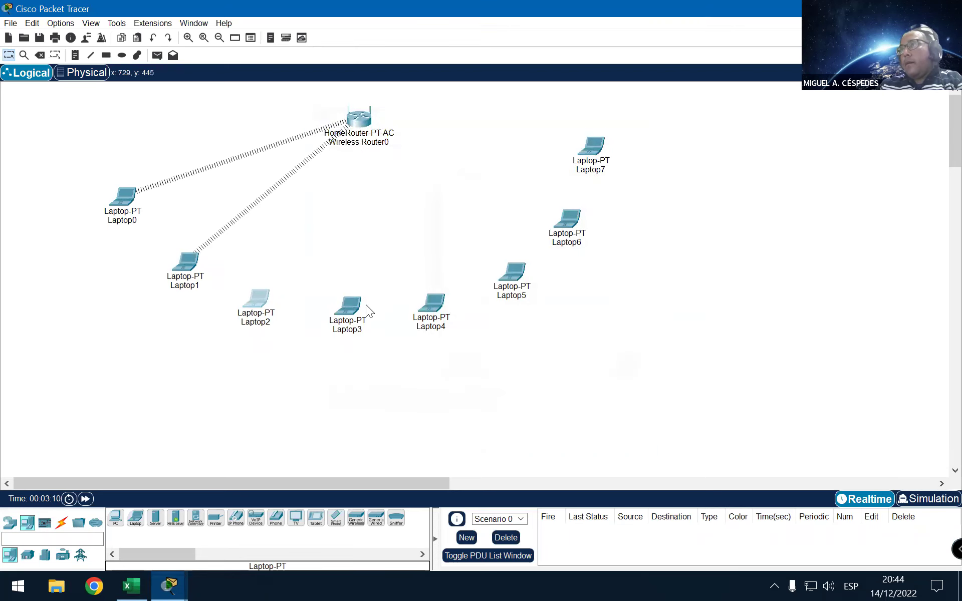
Step: Exchange Laptop3's Ethernet module for the WPC300N wireless module while it is powered off, and restore its power
left_click(357, 304)
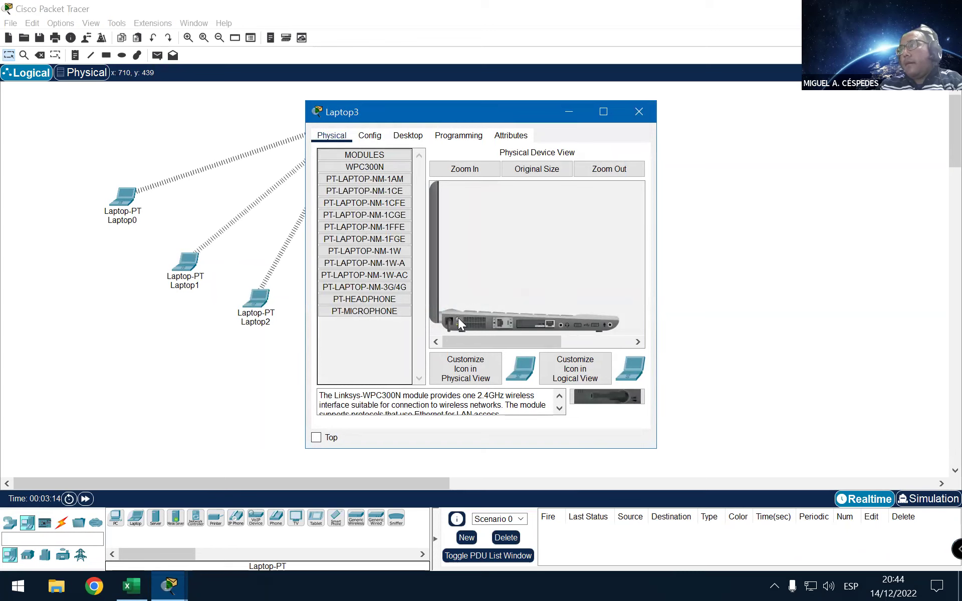
left_click_drag(530, 319, 389, 353)
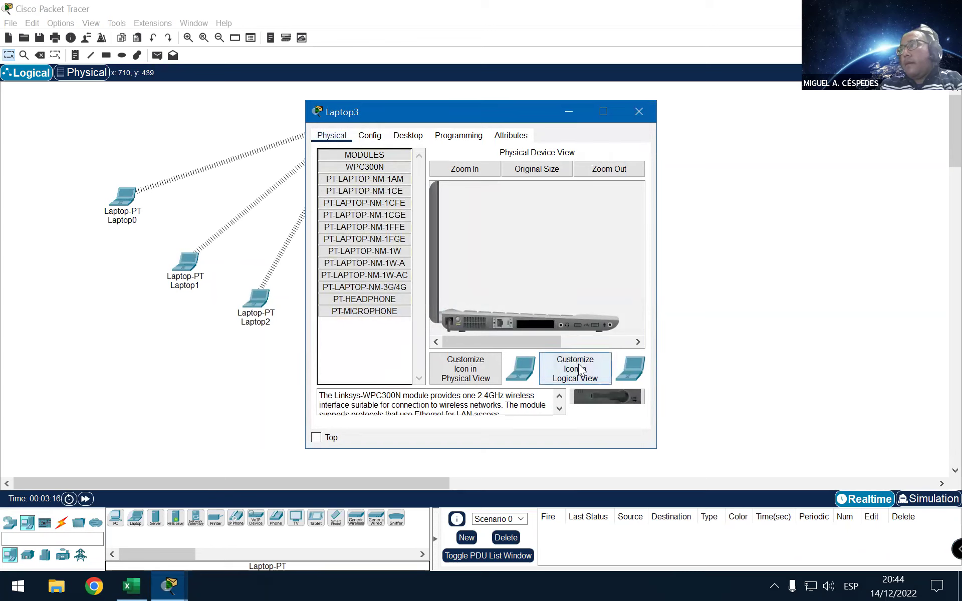
left_click_drag(596, 398, 536, 328)
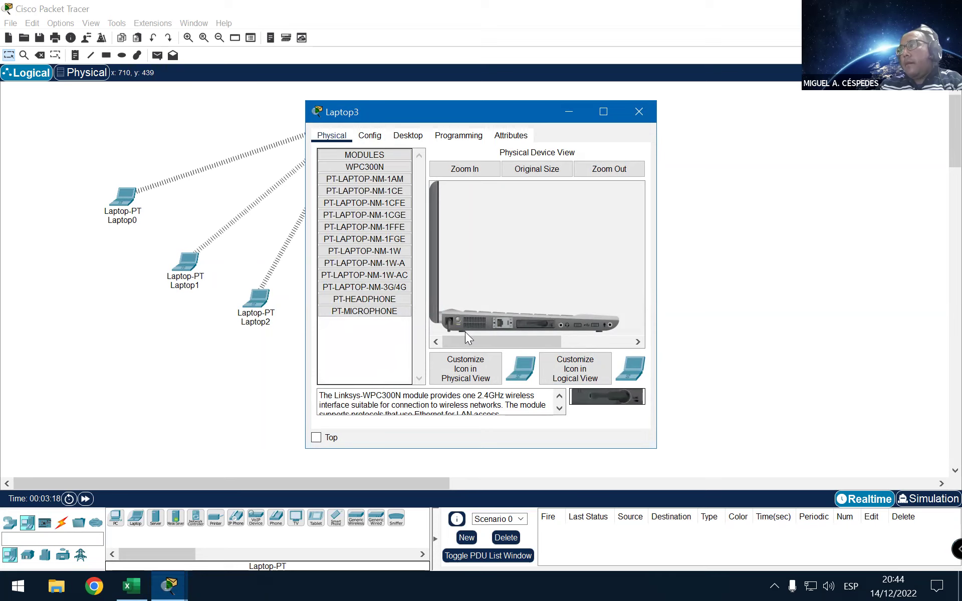
left_click(636, 113)
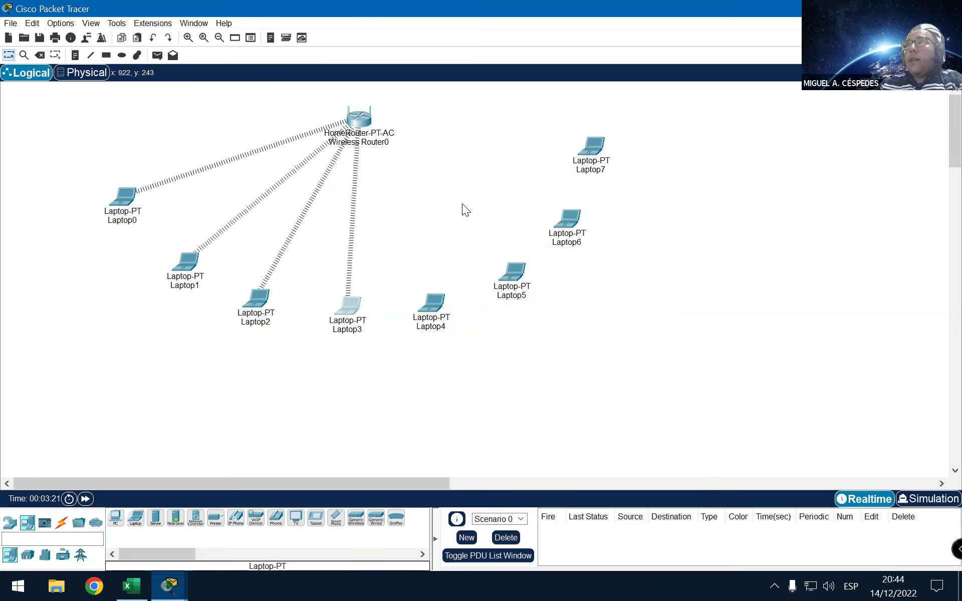
Step: Check the wireless interface's IP configuration on Laptop0 and on Laptop1, closing each device window after viewing it
left_click(129, 203)
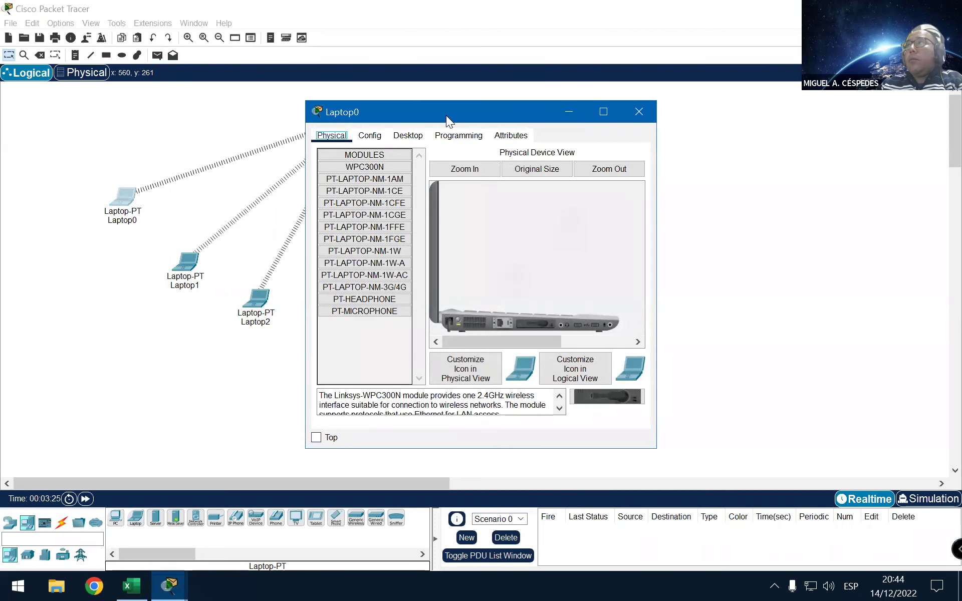
left_click(406, 137)
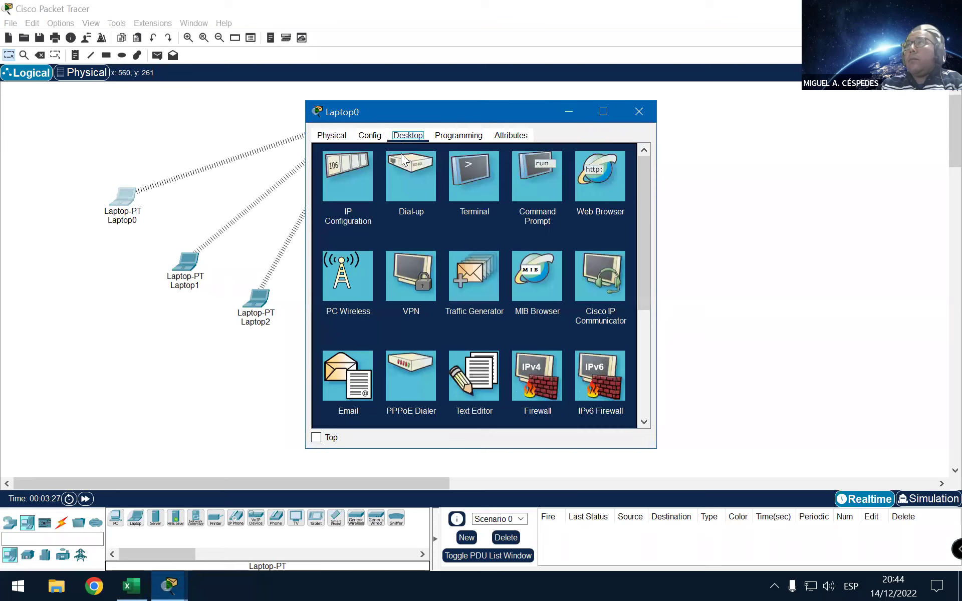
left_click(342, 188)
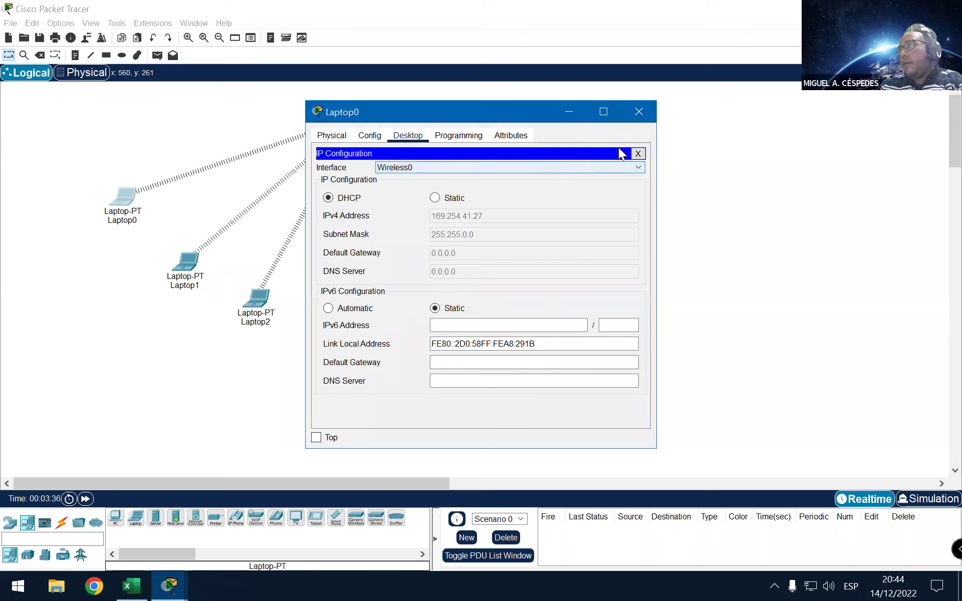
left_click(638, 111)
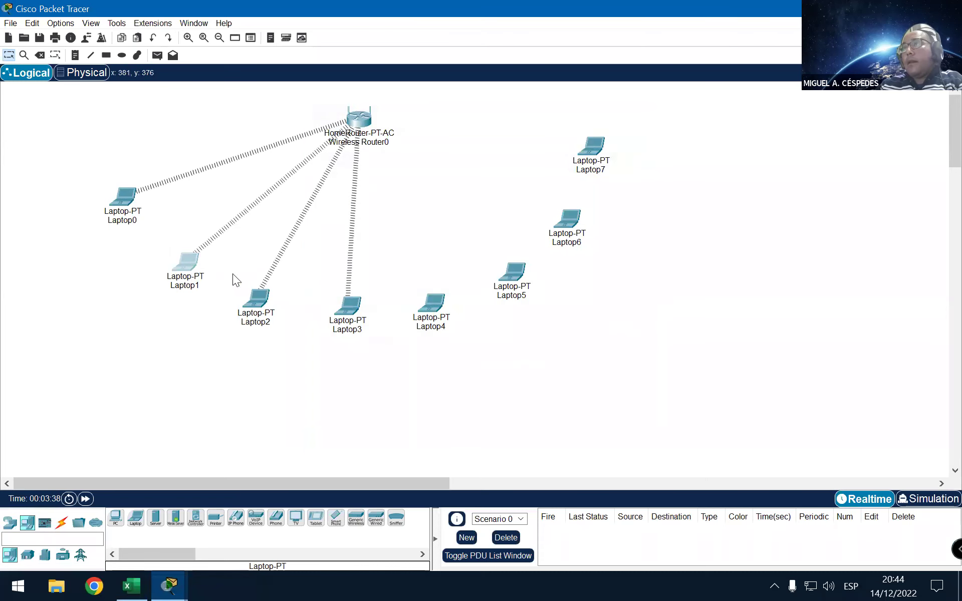
left_click(185, 261)
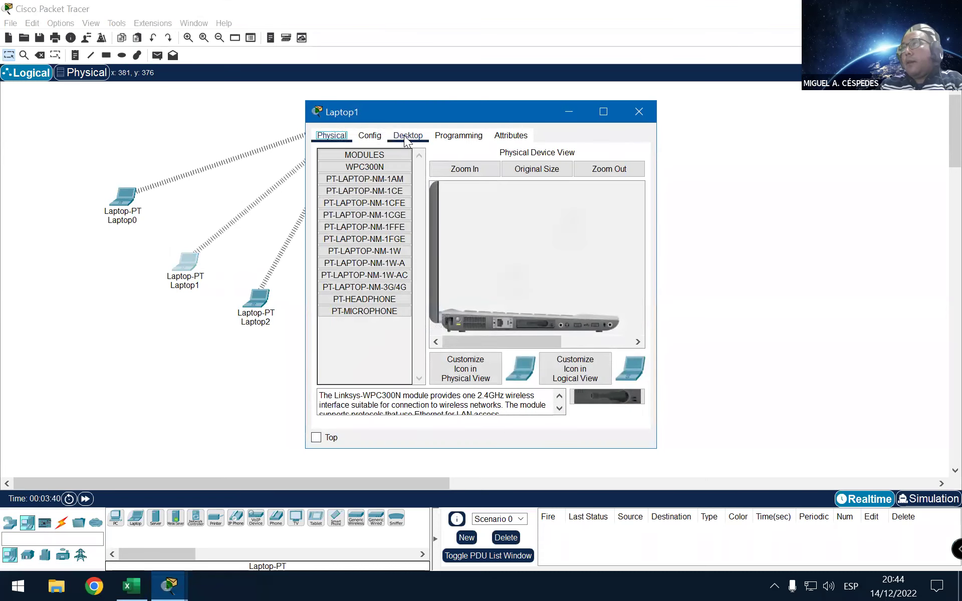
left_click(406, 141)
left_click(343, 170)
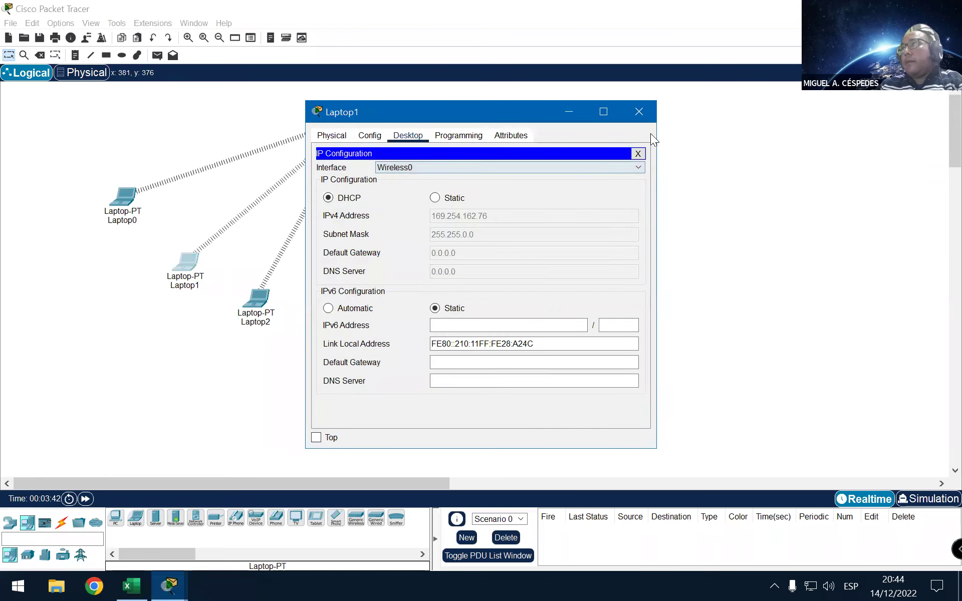
left_click(640, 111)
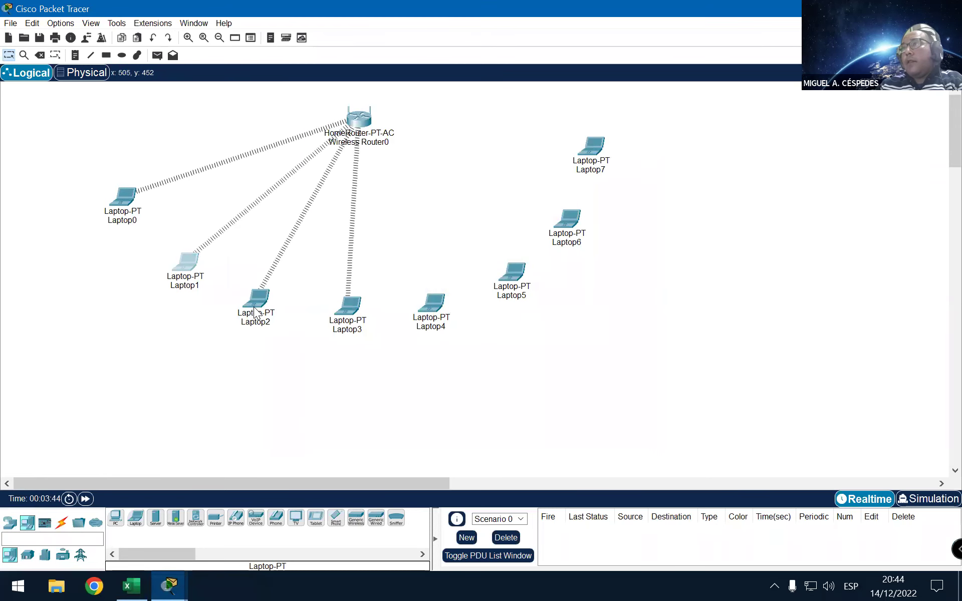
Step: Check the wireless interface's IP configuration on Laptop2 and on Laptop3, closing each device window after viewing it
left_click(257, 303)
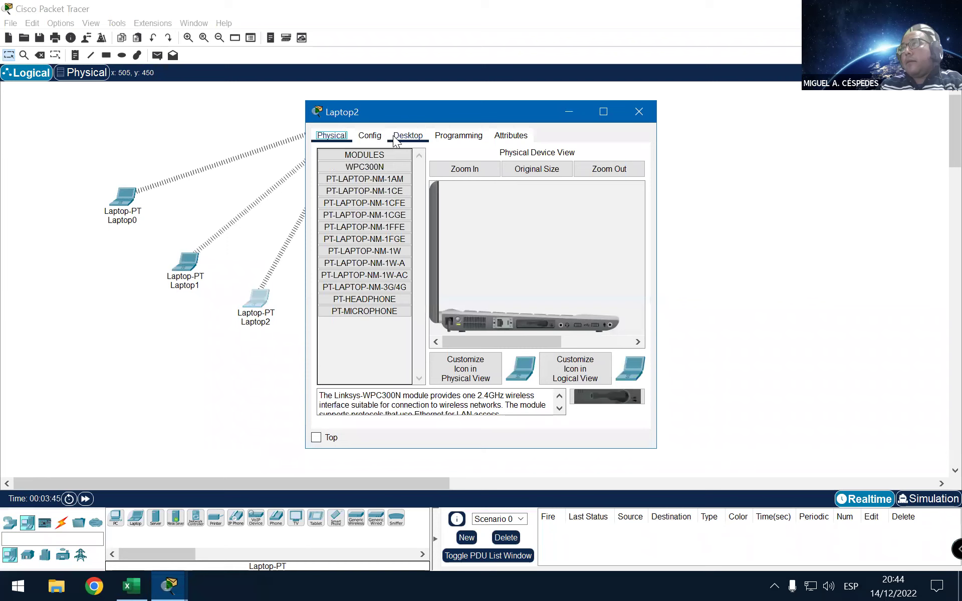
left_click(396, 140)
left_click(347, 179)
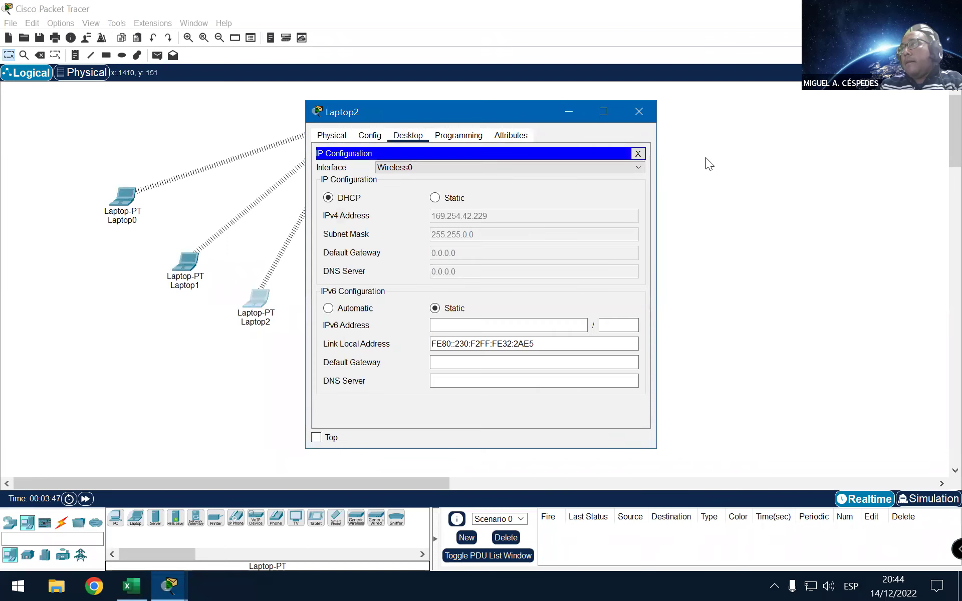
left_click(636, 115)
left_click(351, 308)
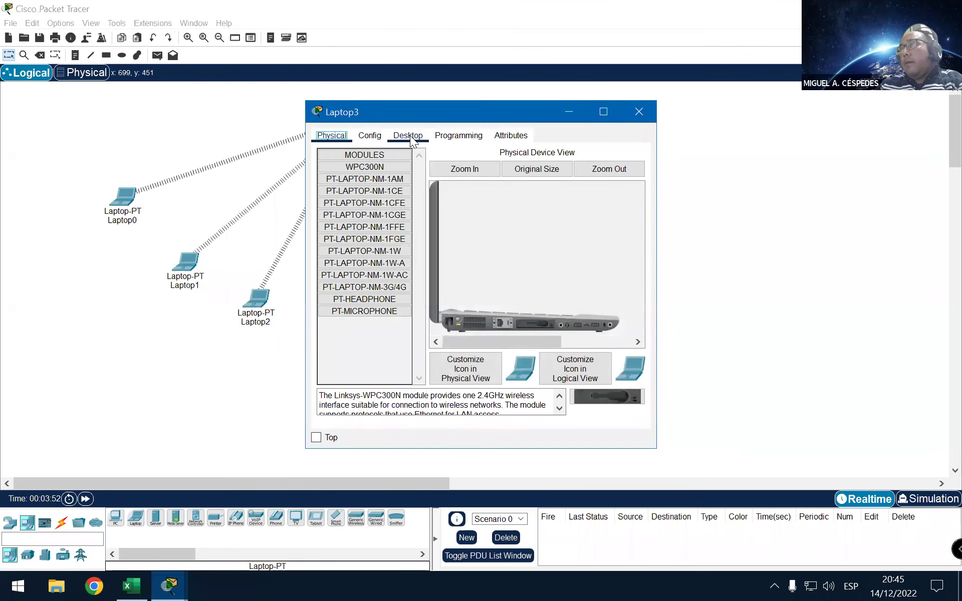
left_click(409, 136)
left_click(344, 192)
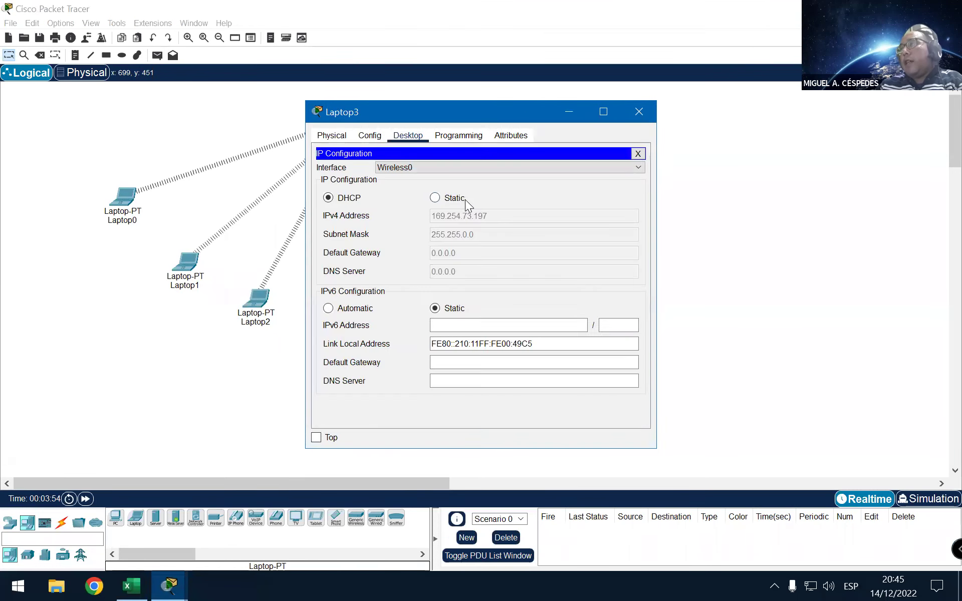
left_click(639, 153)
left_click(639, 111)
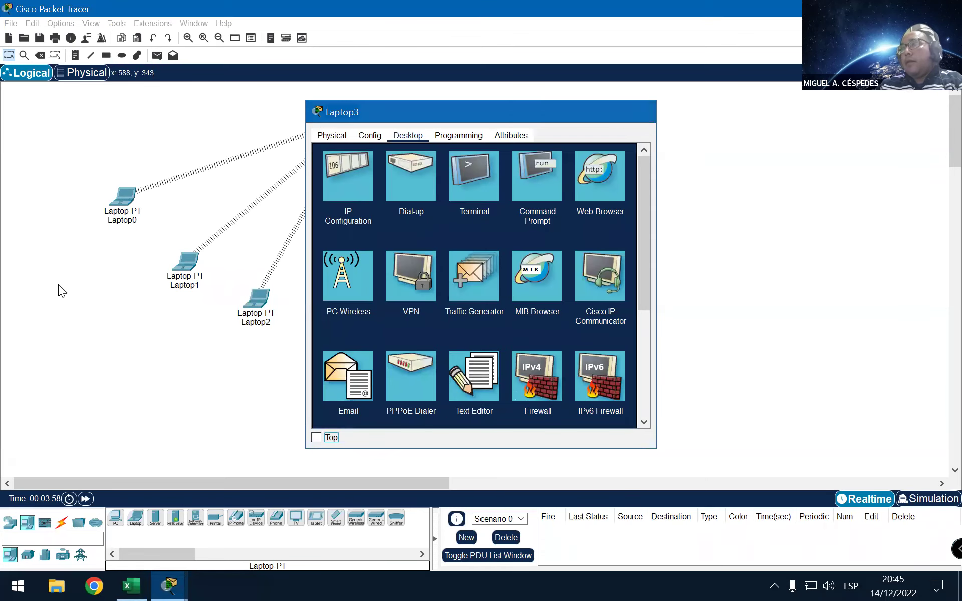
Step: Open Laptop0's PC Wireless utility and refresh its list of available wireless networks
left_click(112, 217)
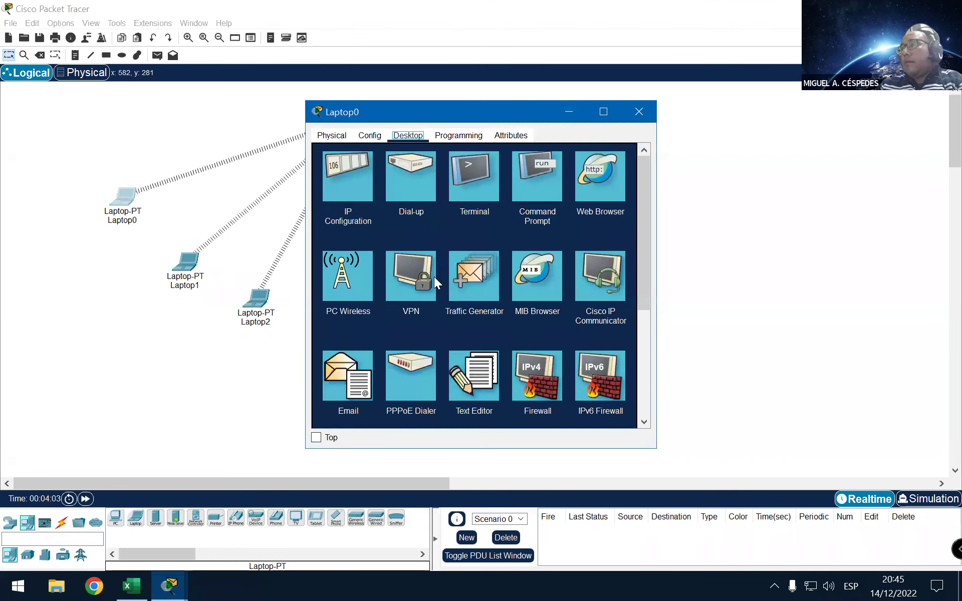
left_click(334, 277)
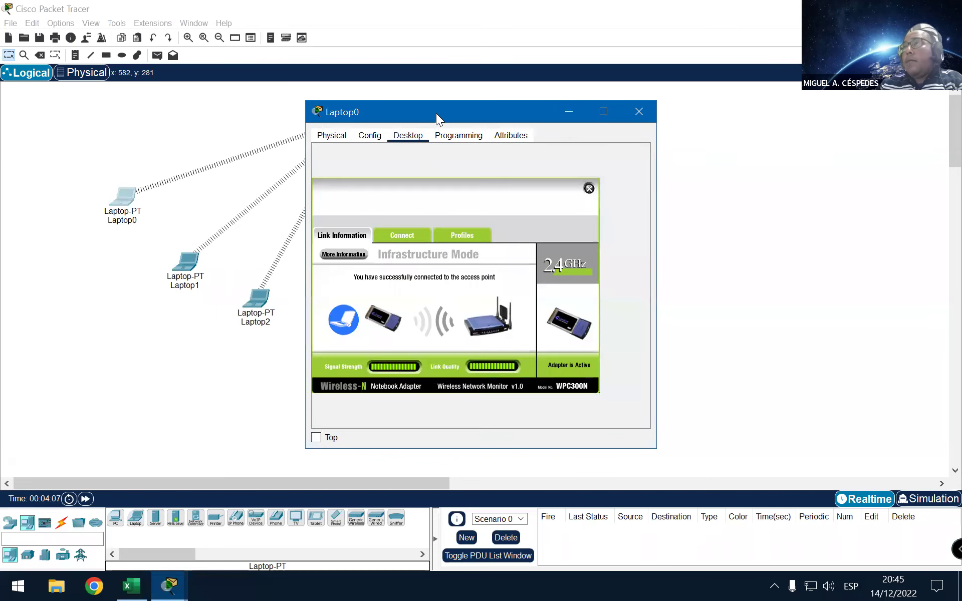
left_click_drag(435, 113, 538, 106)
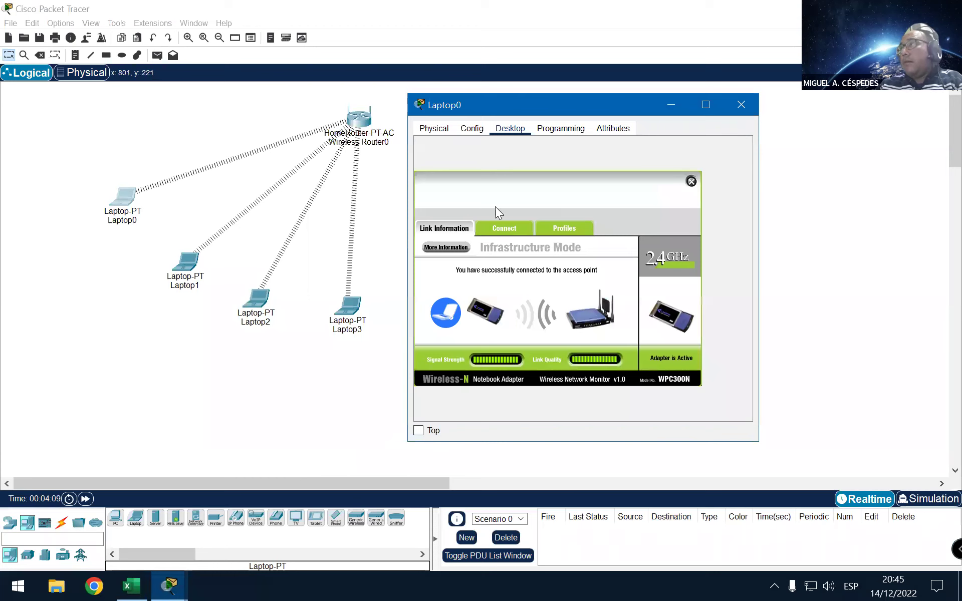
left_click(504, 226)
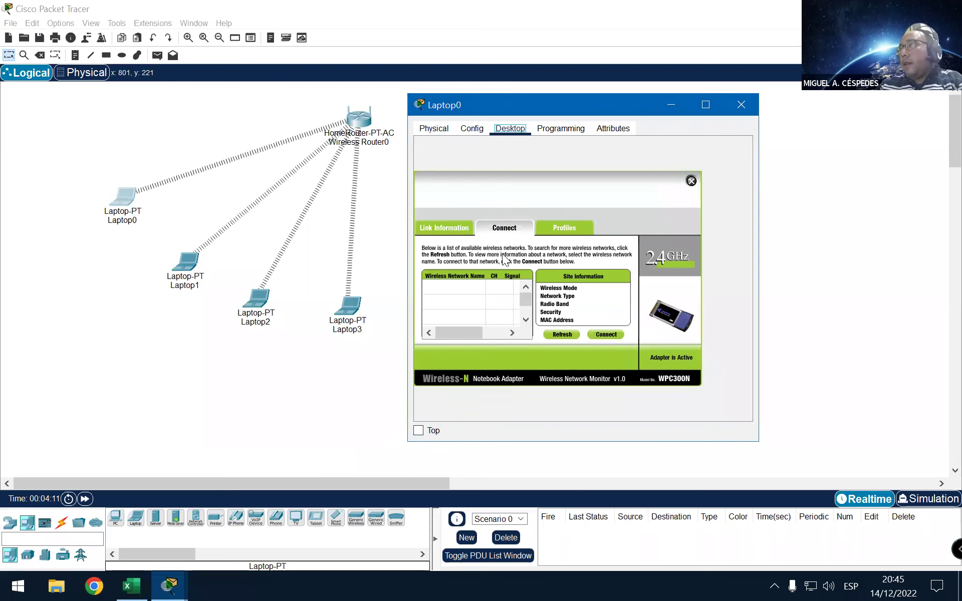
left_click(562, 334)
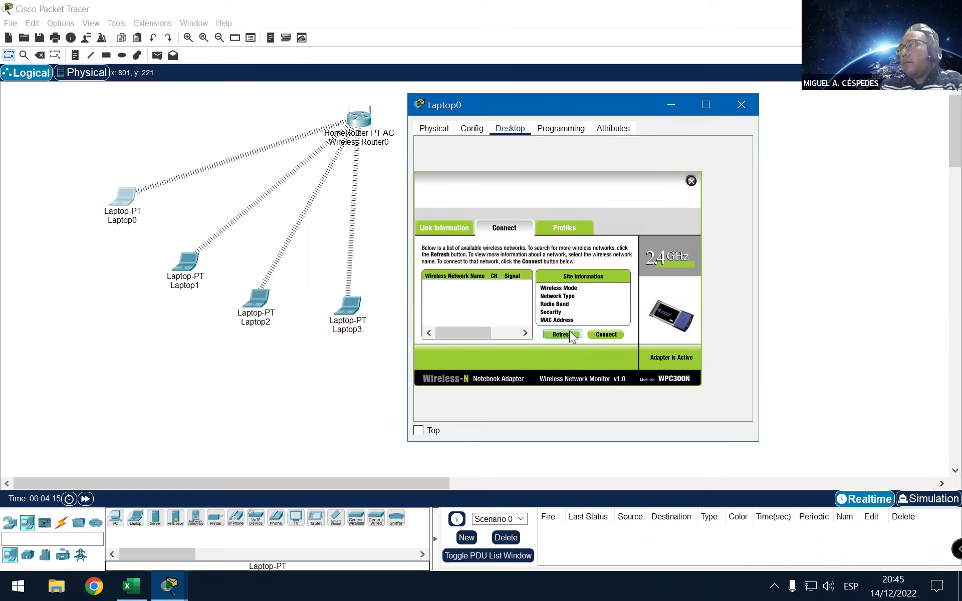
left_click(565, 334)
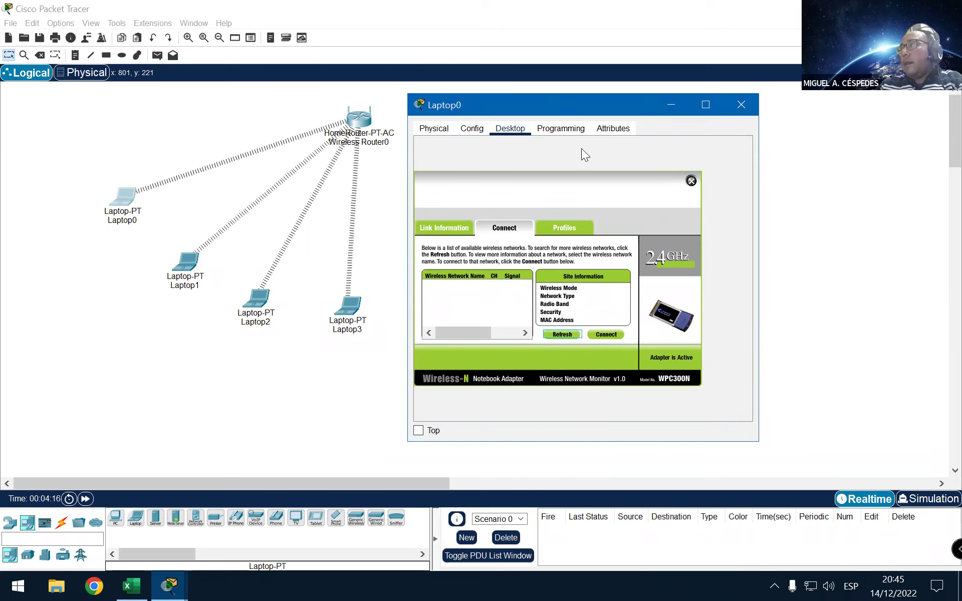
Step: Examine the available networks in Laptop0's wireless monitor, along with its link information
double_click(572, 110)
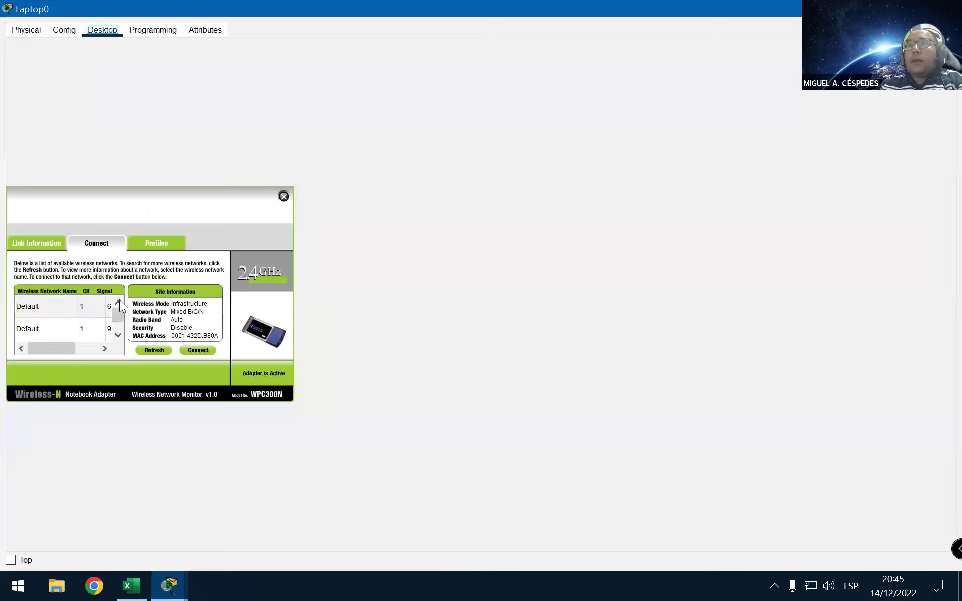
left_click(156, 223)
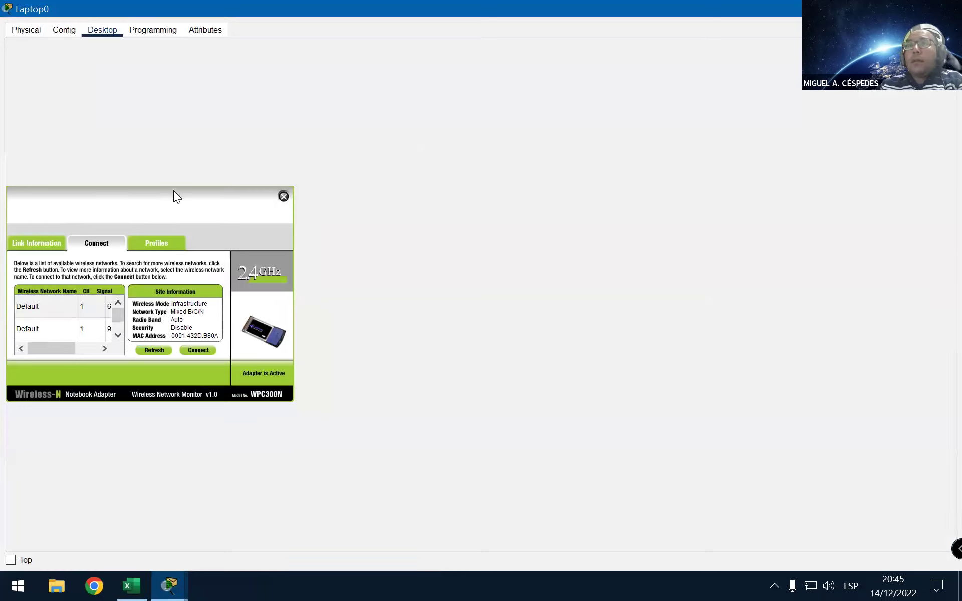
double_click(241, 9)
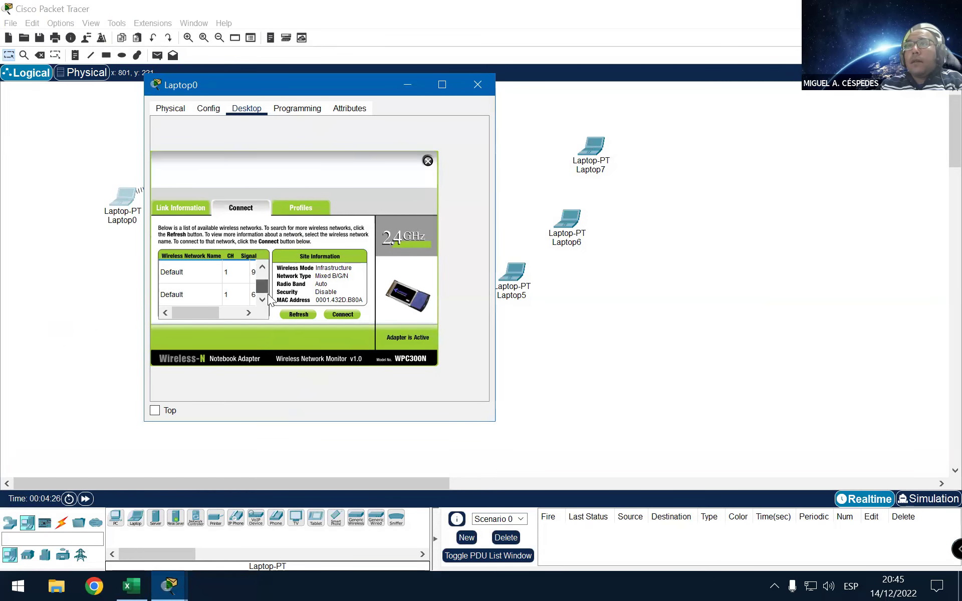
left_click(263, 275)
mouse_move(203, 312)
left_mouse_down()
mouse_move(226, 312)
mouse_move(195, 313)
left_mouse_up()
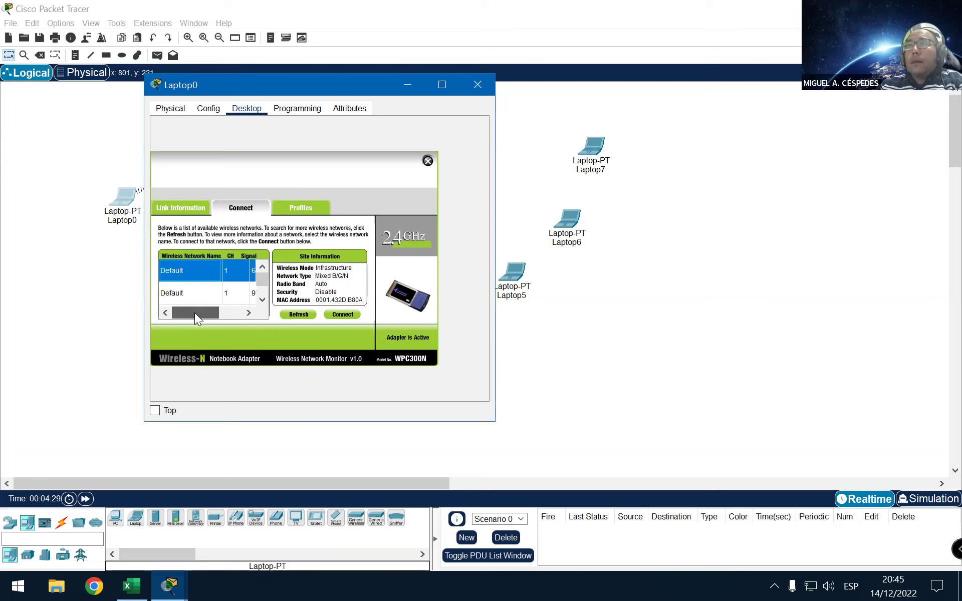
left_click(182, 207)
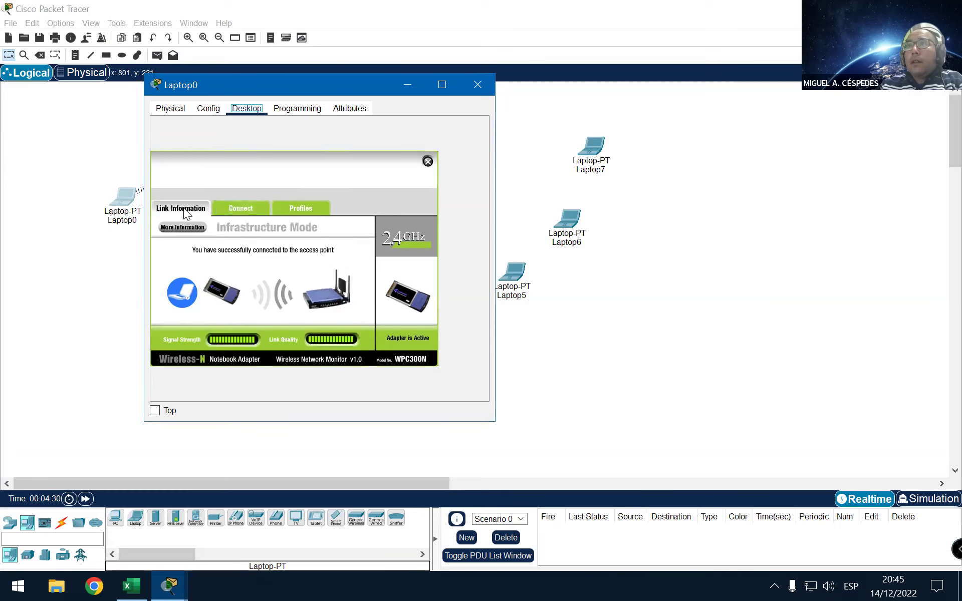
left_click(233, 208)
Step: Keep Laptop0's window always on top and reopen its PC Wireless utility with the window maximized
left_click(155, 410)
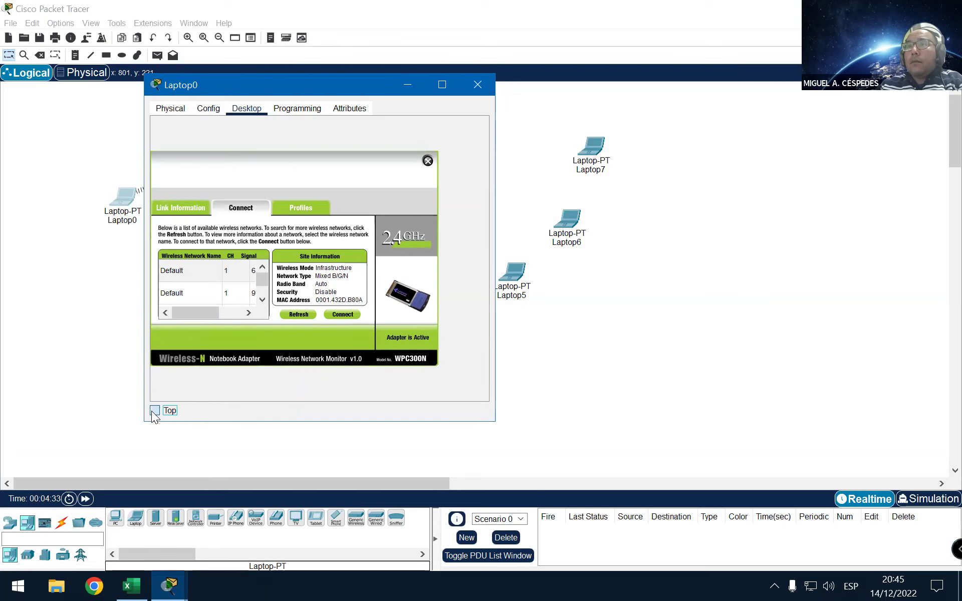
left_click(425, 162)
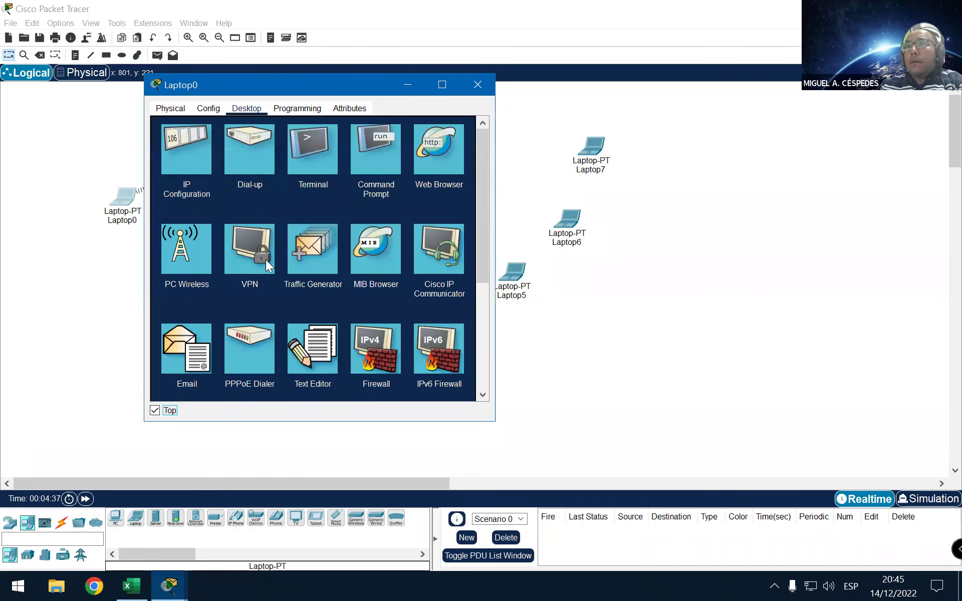
left_click(439, 86)
left_click(121, 181)
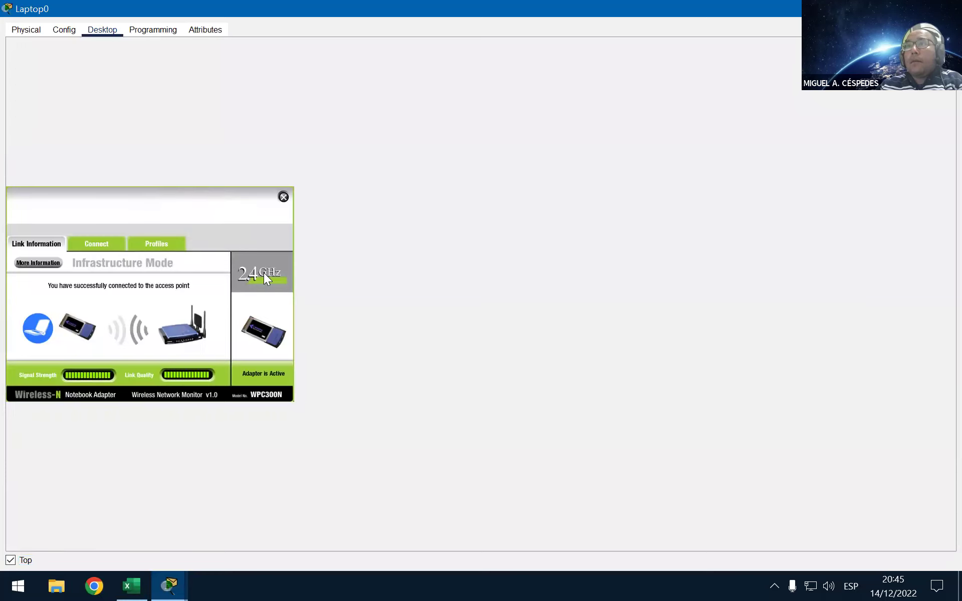
Step: Examine Laptop0's wireless profiles and link information, and compare the site information of the available networks named Default
left_click(102, 246)
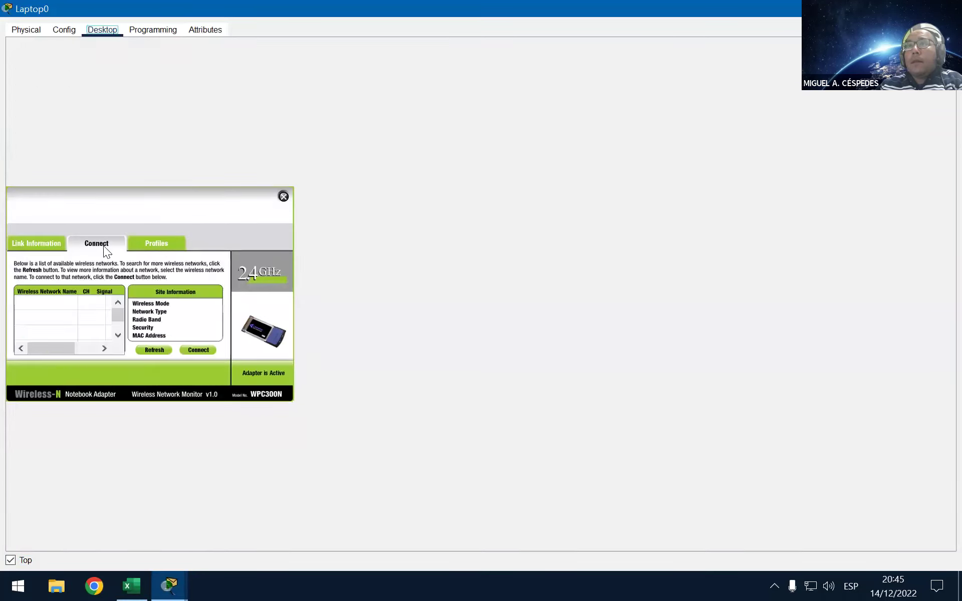
left_click(179, 245)
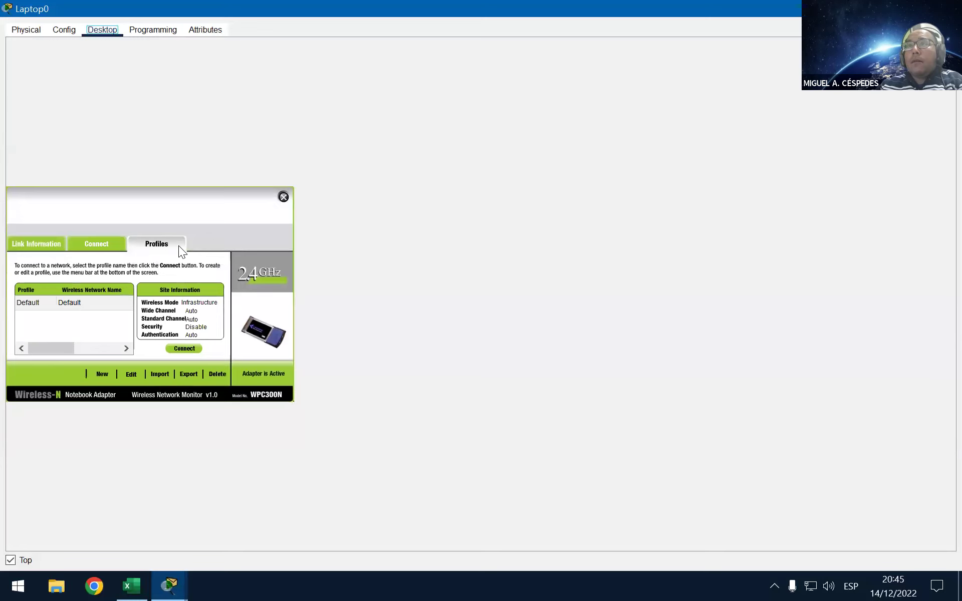
left_click(41, 243)
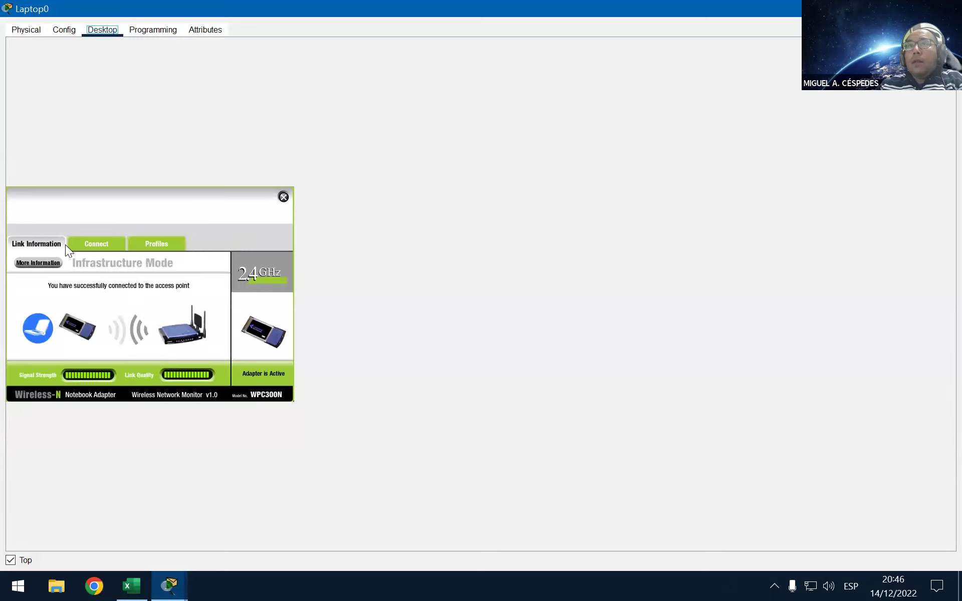
left_click(95, 244)
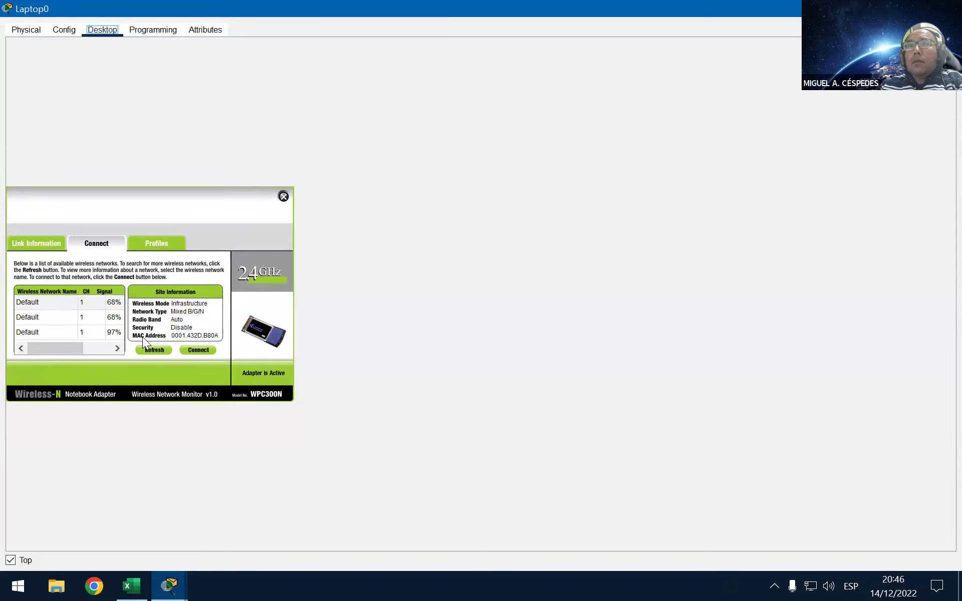
left_click_drag(49, 346, 27, 347)
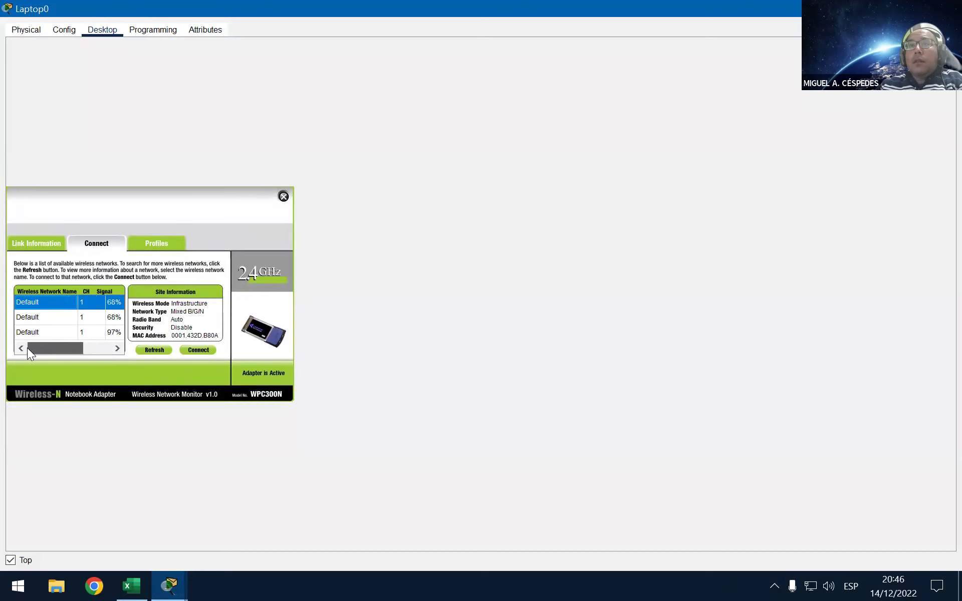
left_click(59, 320)
left_click(55, 333)
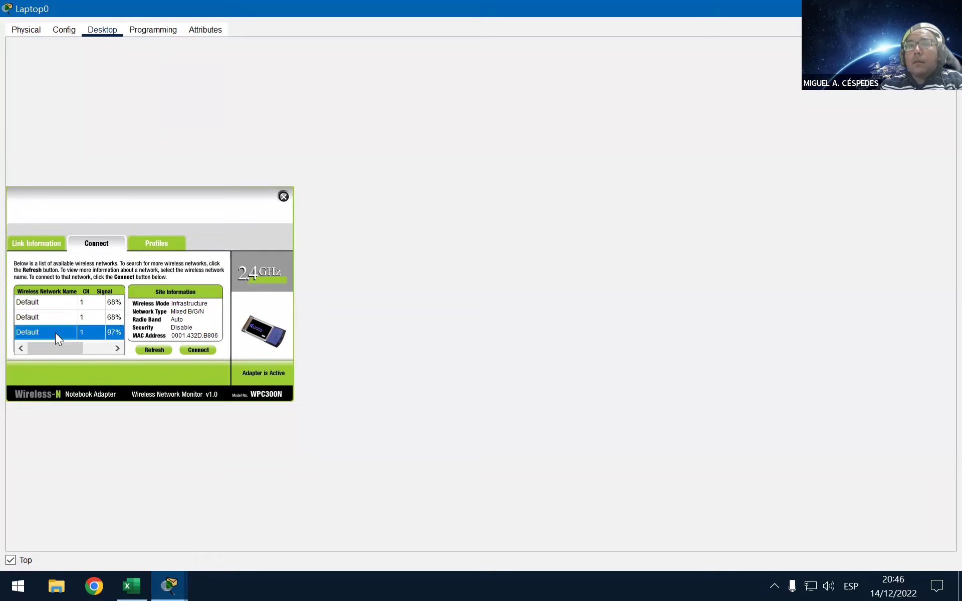
left_click(60, 318)
left_click(60, 300)
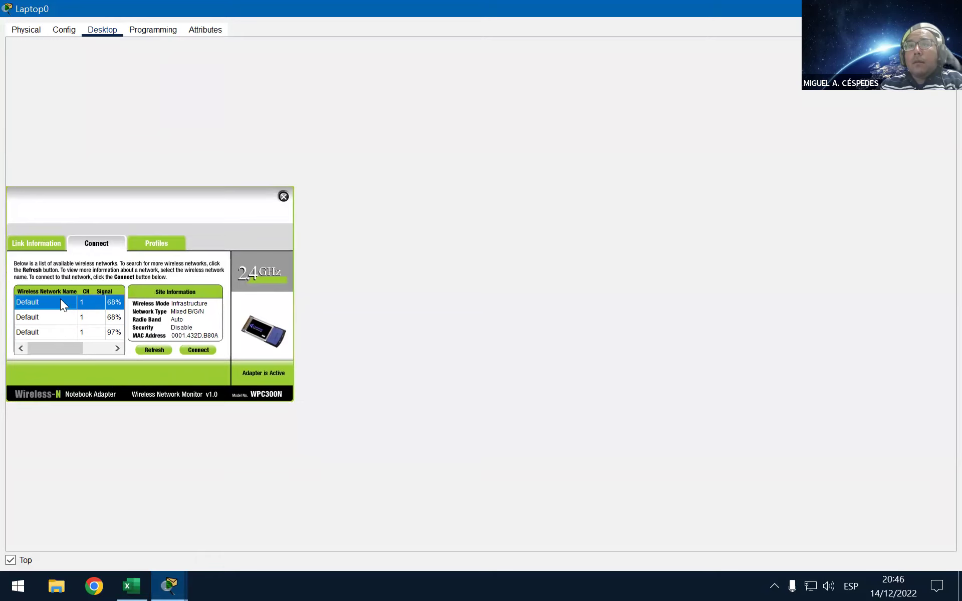
left_click(60, 319)
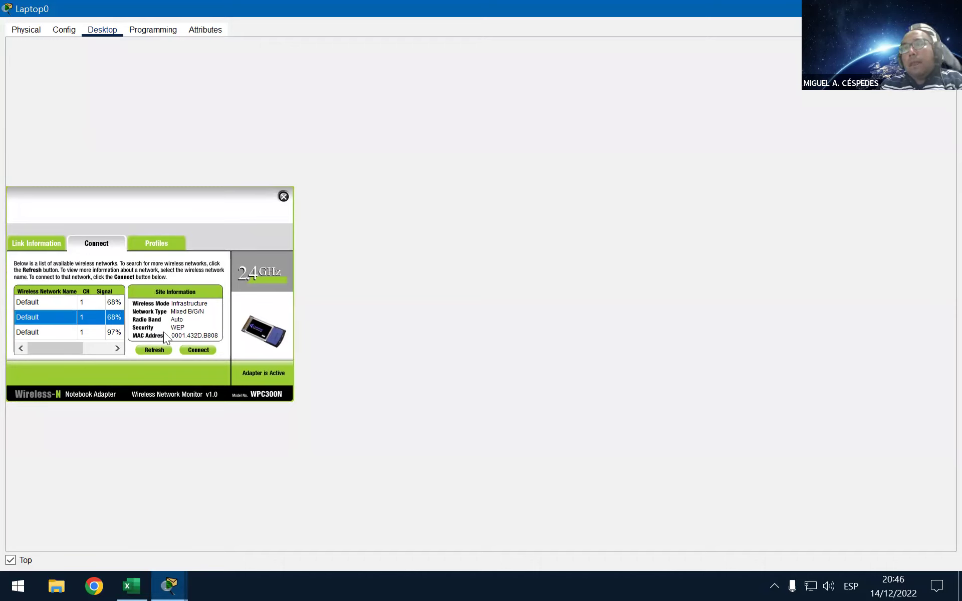
left_click(63, 300)
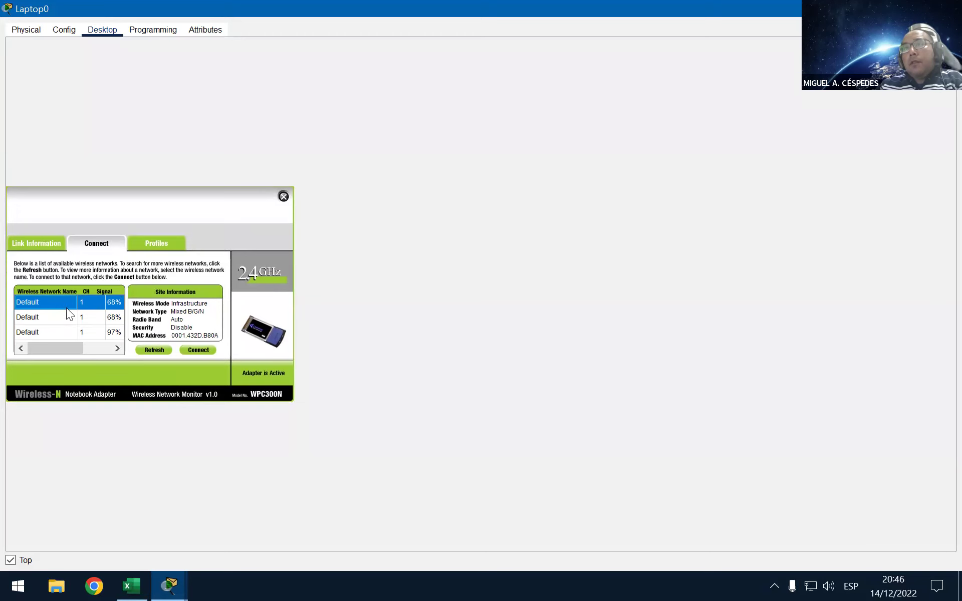
Step: Compare the site information of the third and first Default networks in Laptop0's list of available networks
left_click(70, 336)
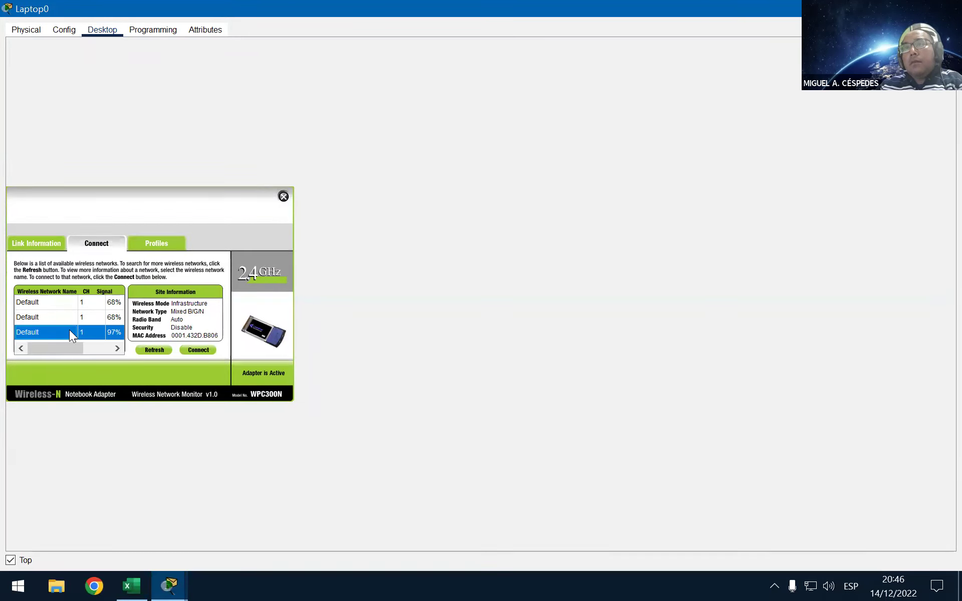
left_click(70, 302)
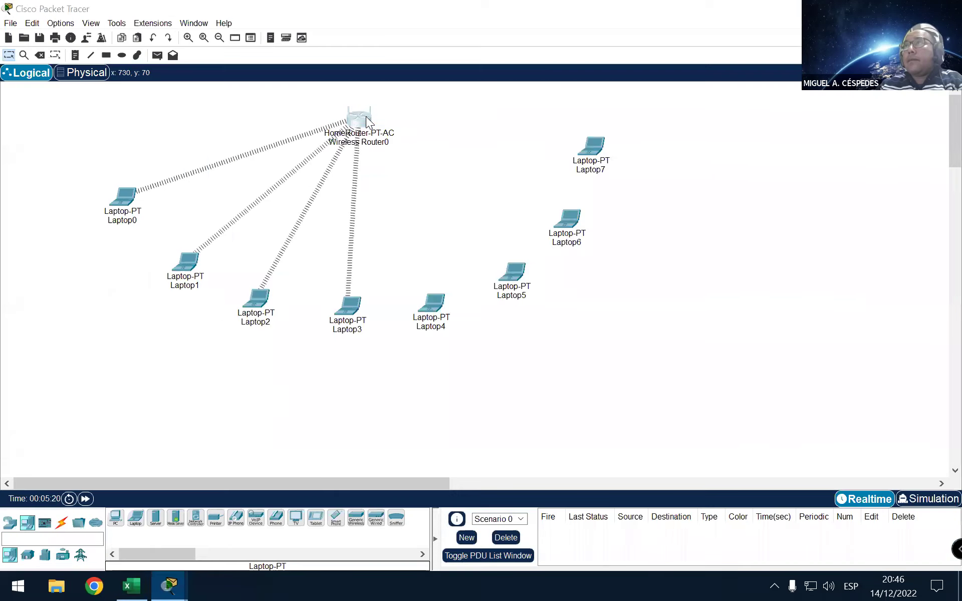
Step: Examine Wireless Router0's authentication settings across its 2.4G, 5G and guest wireless interfaces, along with its LAN and Internet settings
left_click(364, 125)
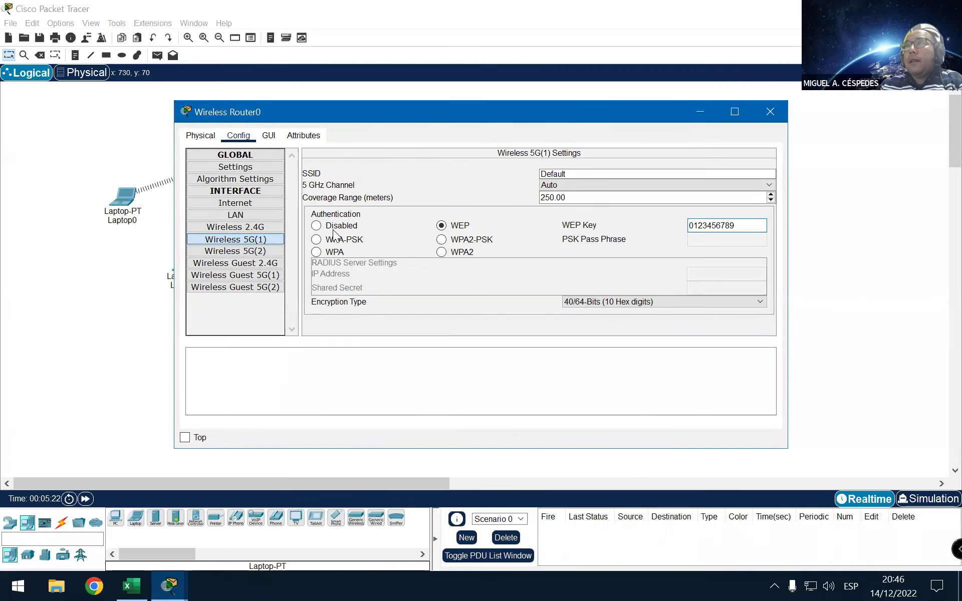
left_click(277, 226)
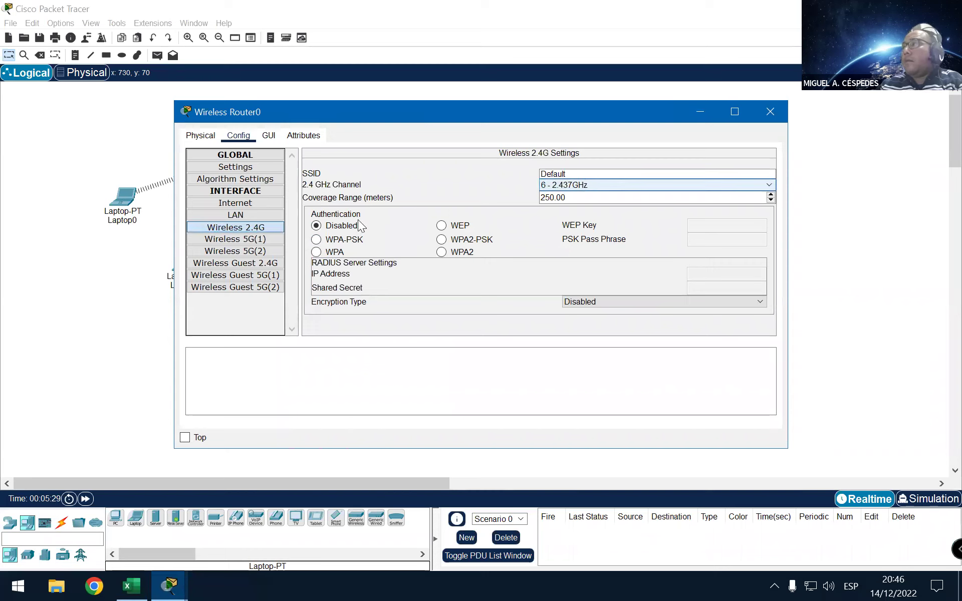
left_click(258, 240)
left_click(257, 251)
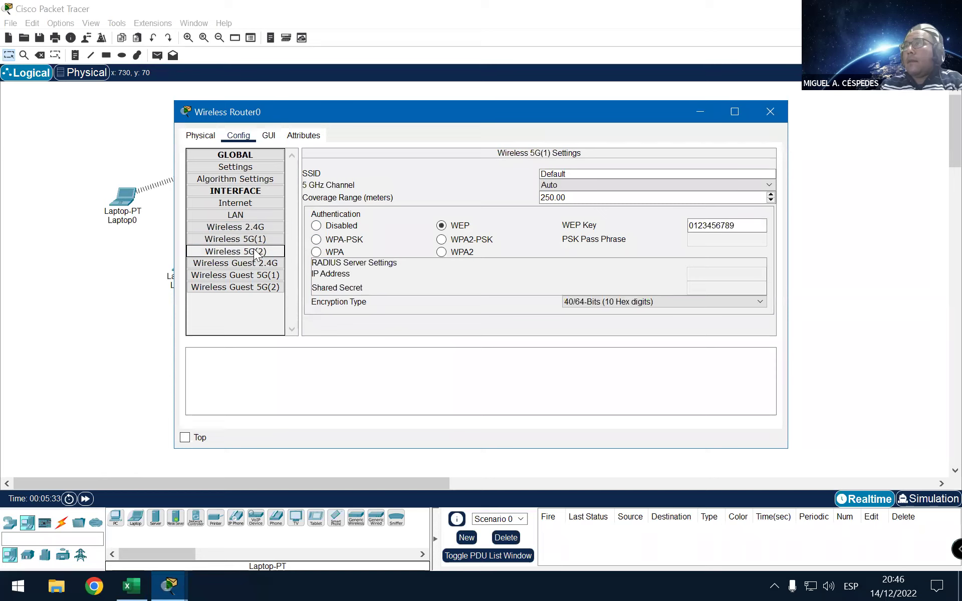
left_click(256, 263)
left_click(252, 287)
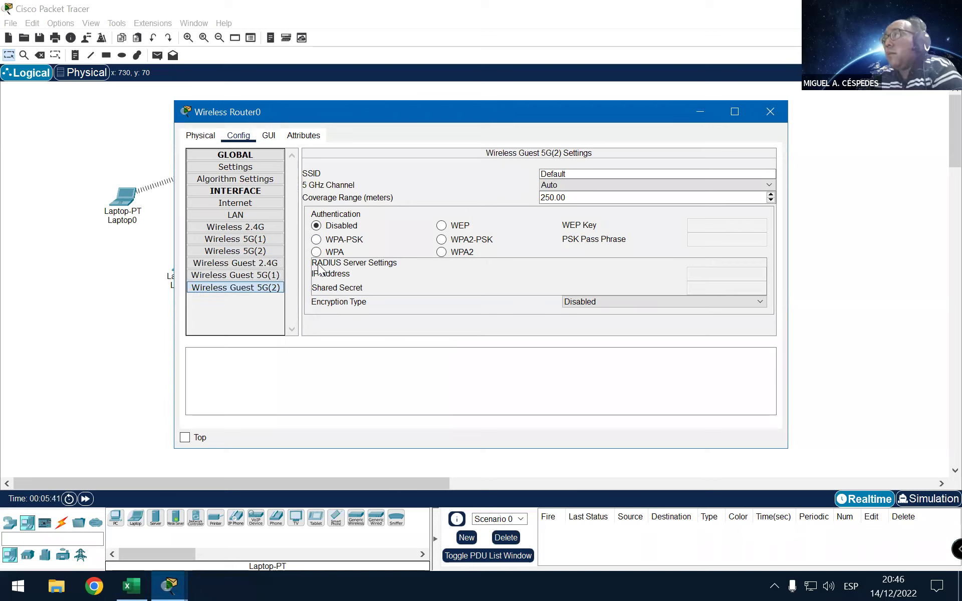
left_click(268, 214)
left_click(271, 205)
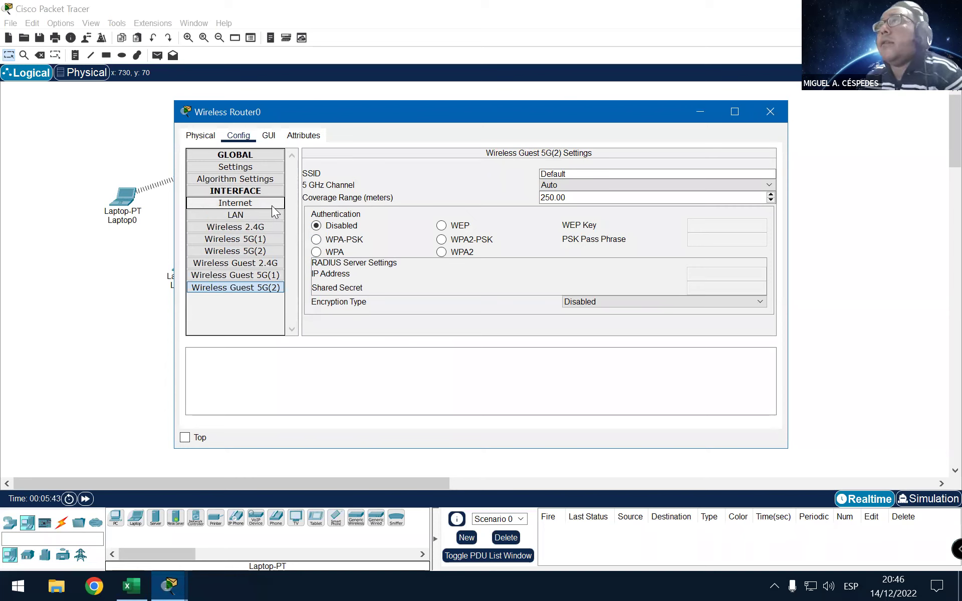
left_click(273, 239)
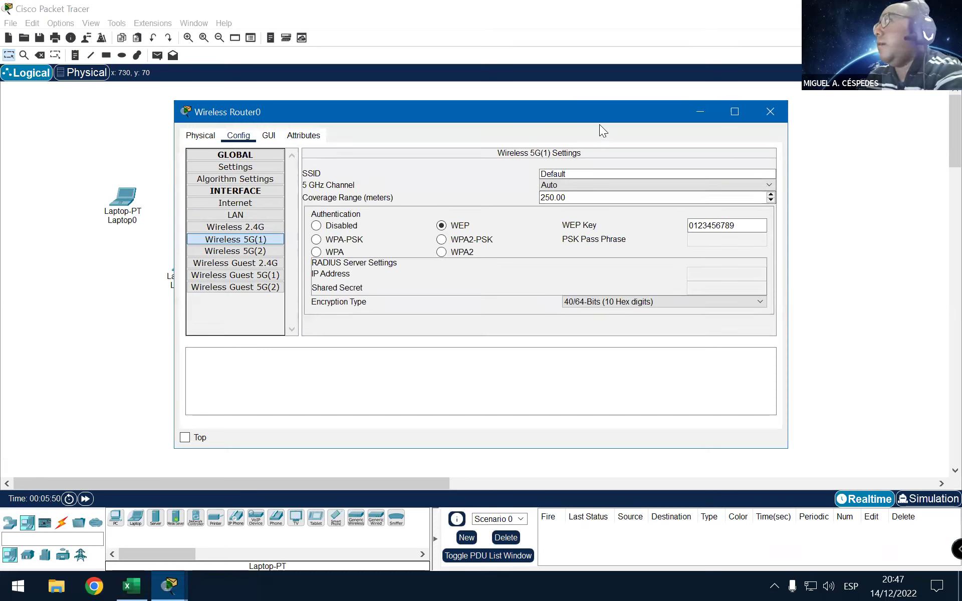
left_click_drag(594, 116, 540, 143)
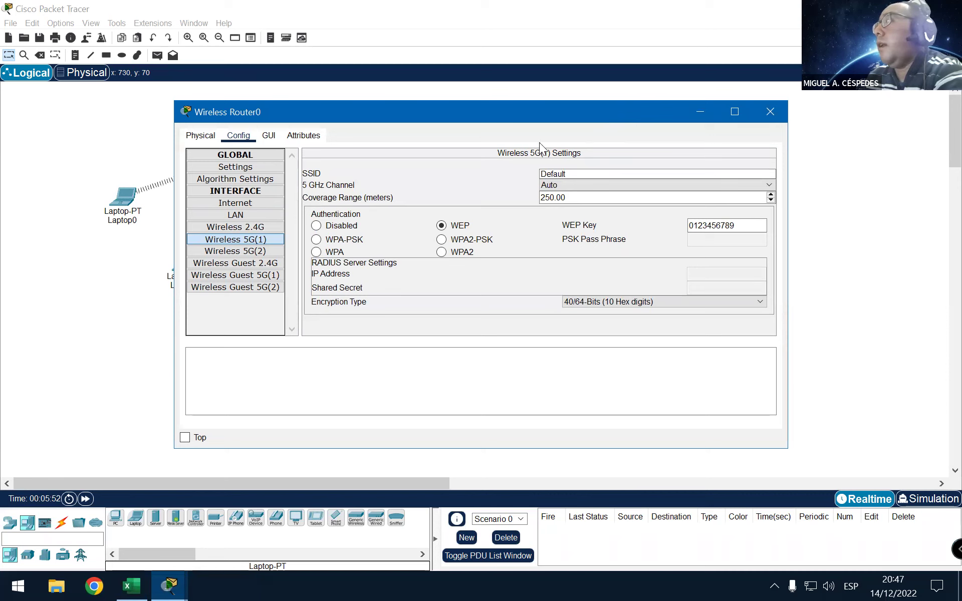
left_click(715, 140)
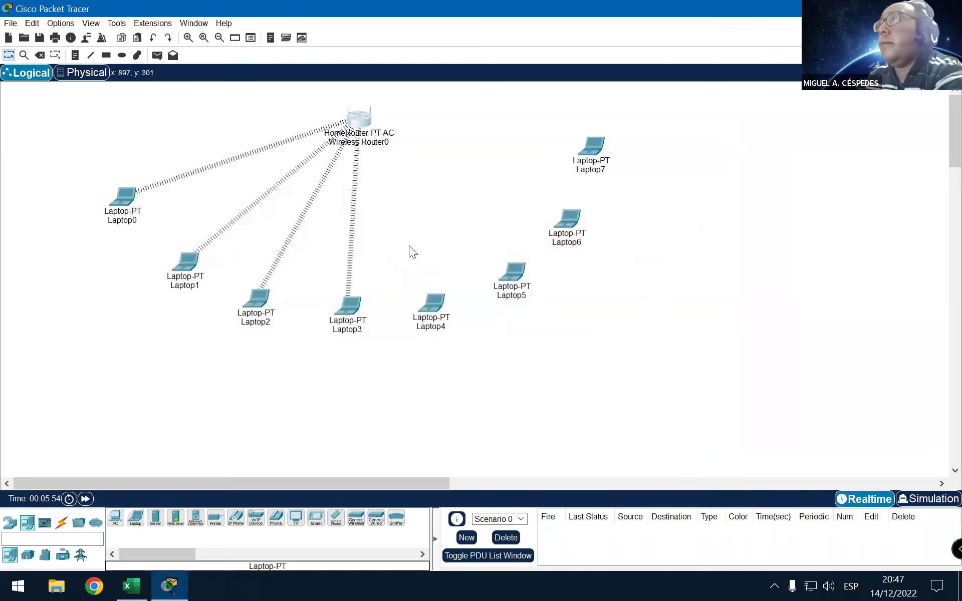
Step: Reopen Laptop0's PC Wireless utility and refresh its list of available wireless networks
left_click(131, 198)
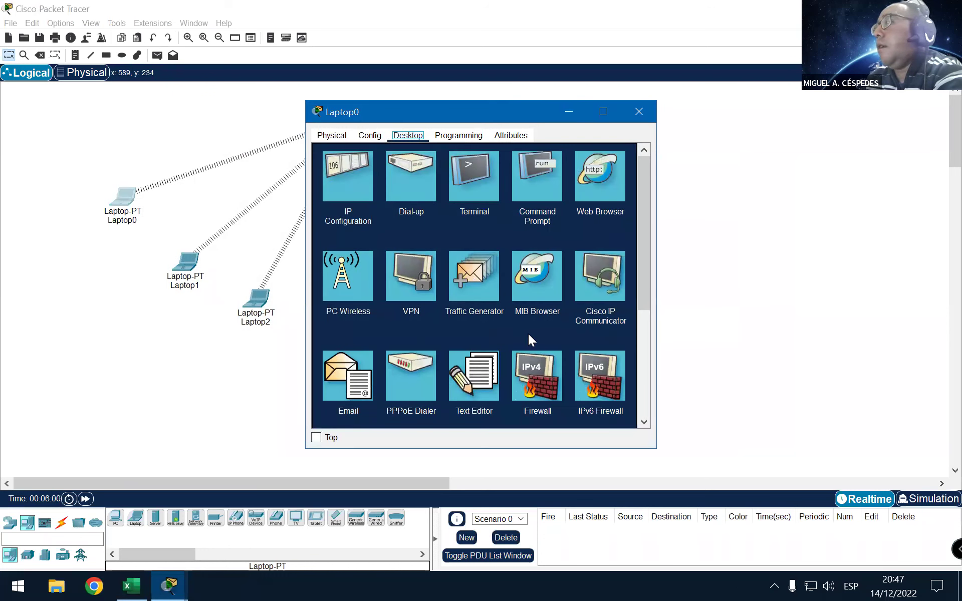
left_click(340, 275)
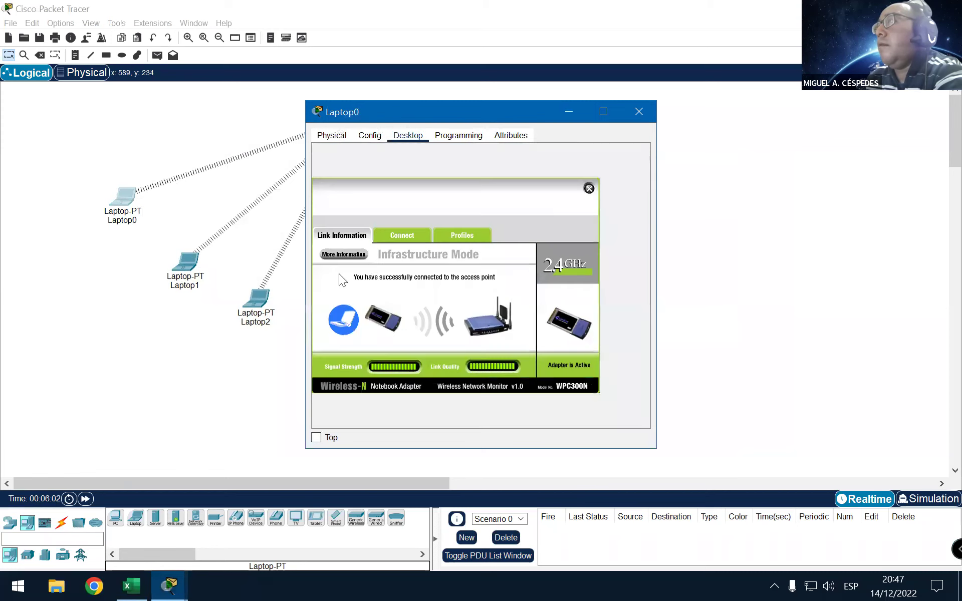
left_click(395, 235)
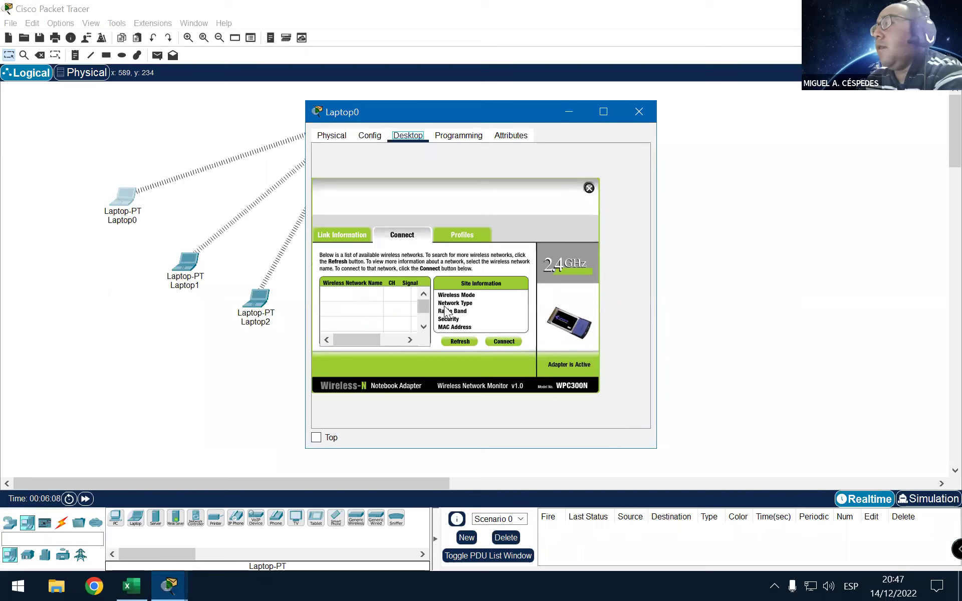
left_click(461, 341)
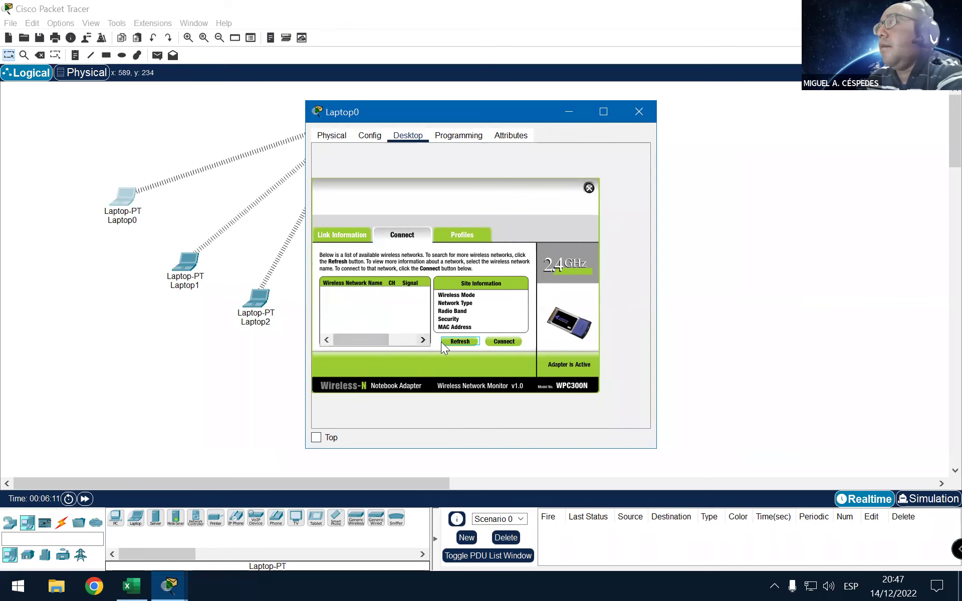
left_click(457, 342)
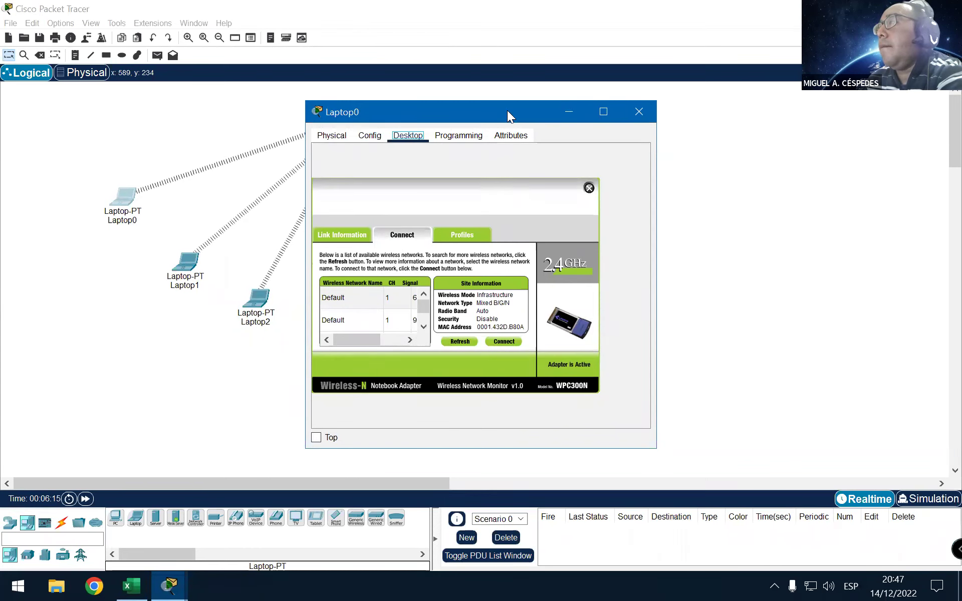
Step: Maximize Laptop0's window and examine its available networks, their signal strengths, and the saved wireless profile
left_click_drag(510, 111, 495, 104)
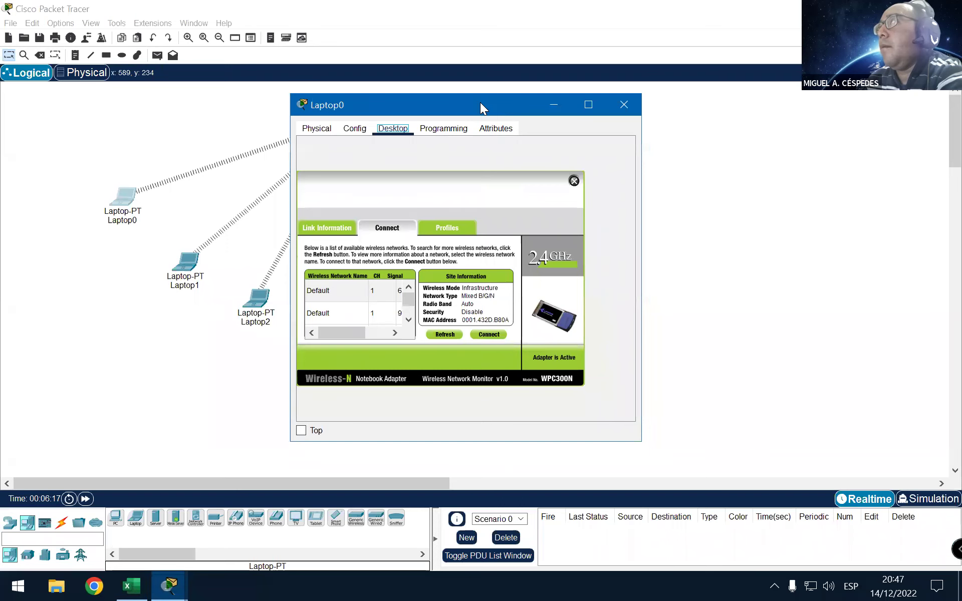
double_click(480, 104)
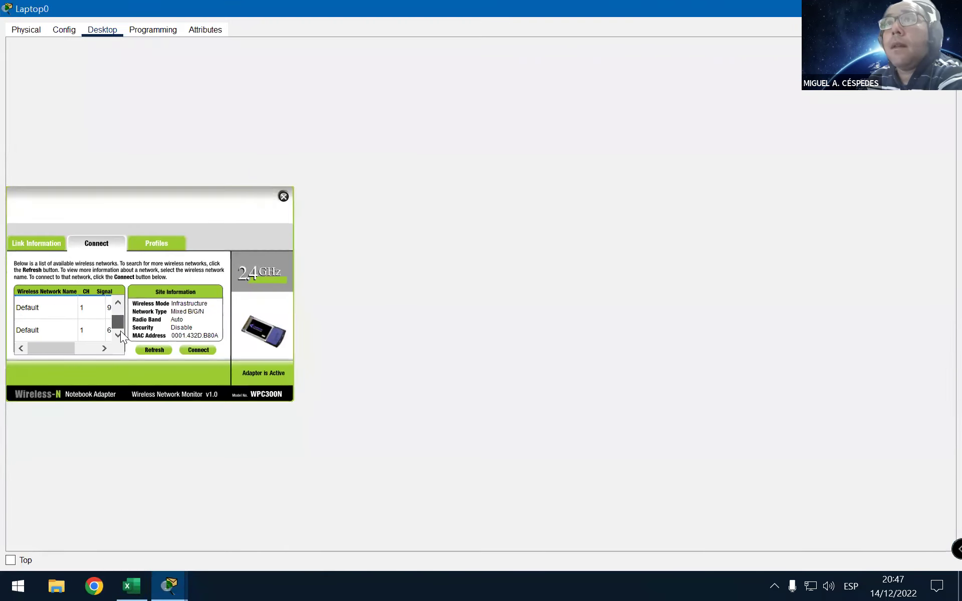
left_click(109, 305)
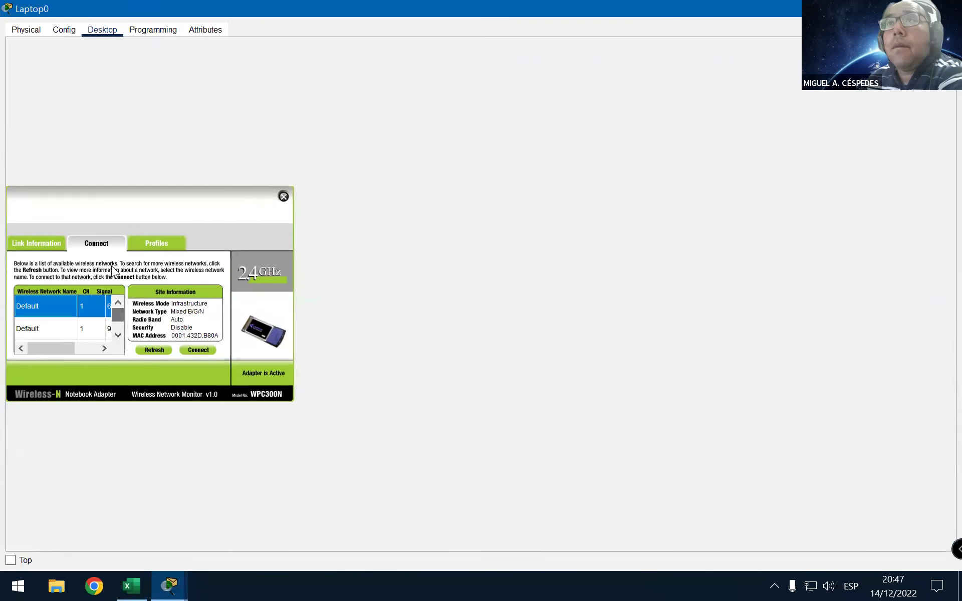
left_click(148, 243)
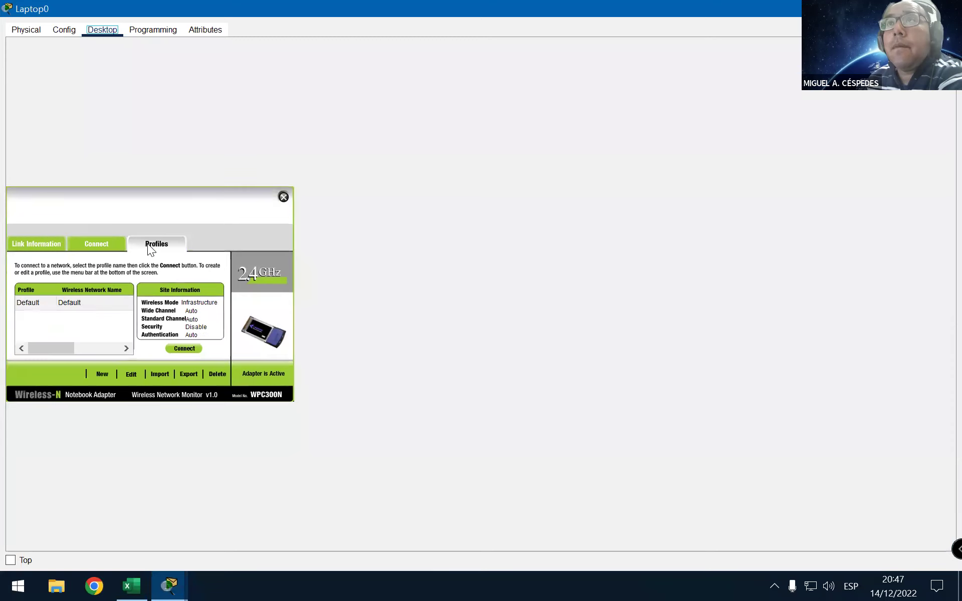
left_click(59, 248)
left_click(102, 243)
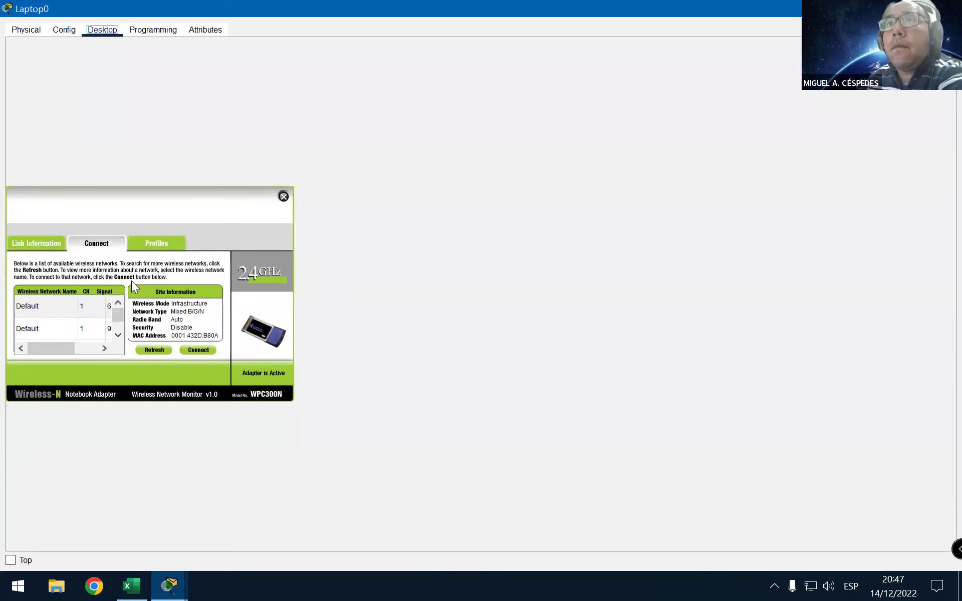
left_click(119, 336)
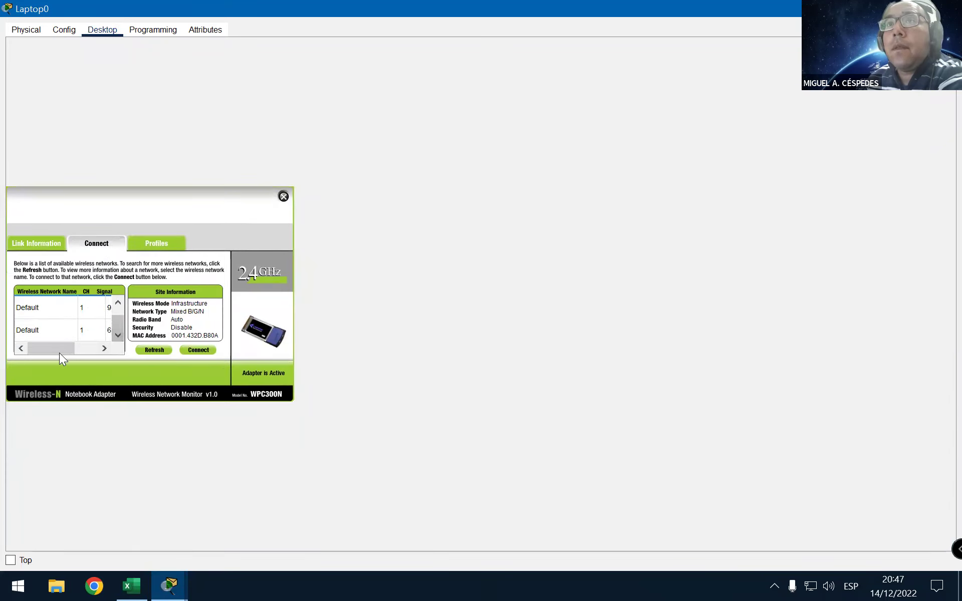
left_click_drag(59, 351, 101, 350)
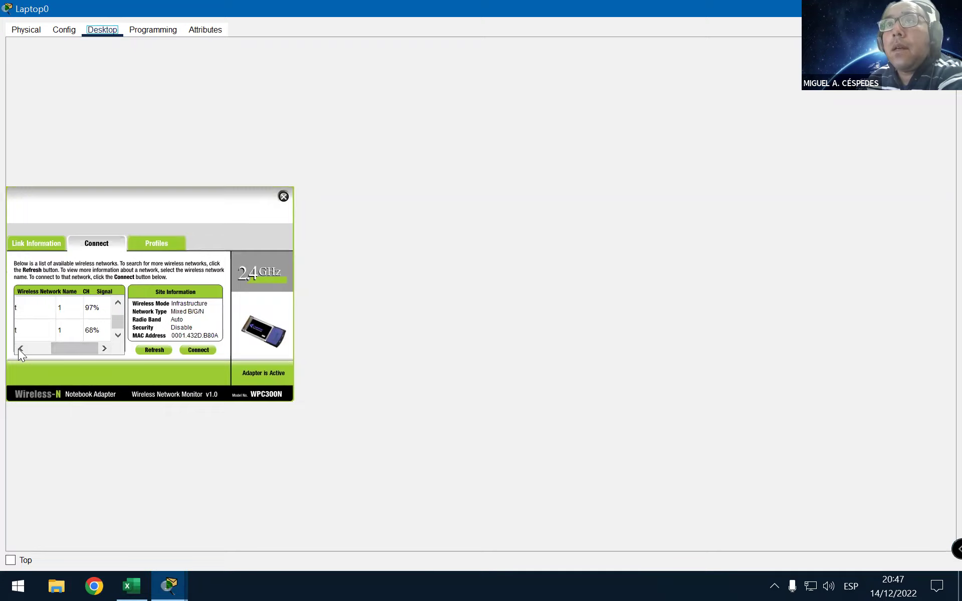
Step: Refresh Laptop0's available networks again and check the wireless adapter's link information
left_click(163, 350)
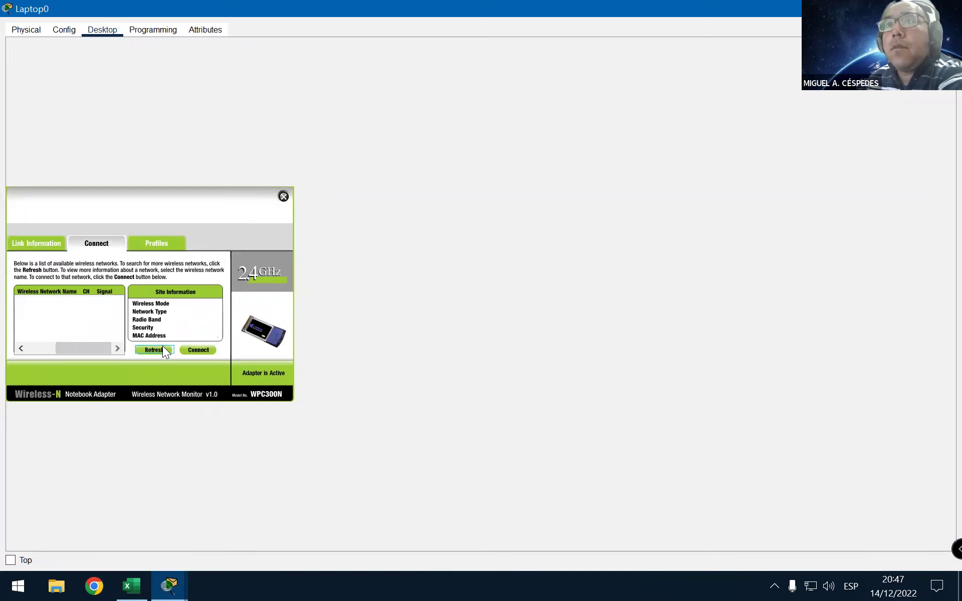
left_click_drag(94, 351, 18, 352)
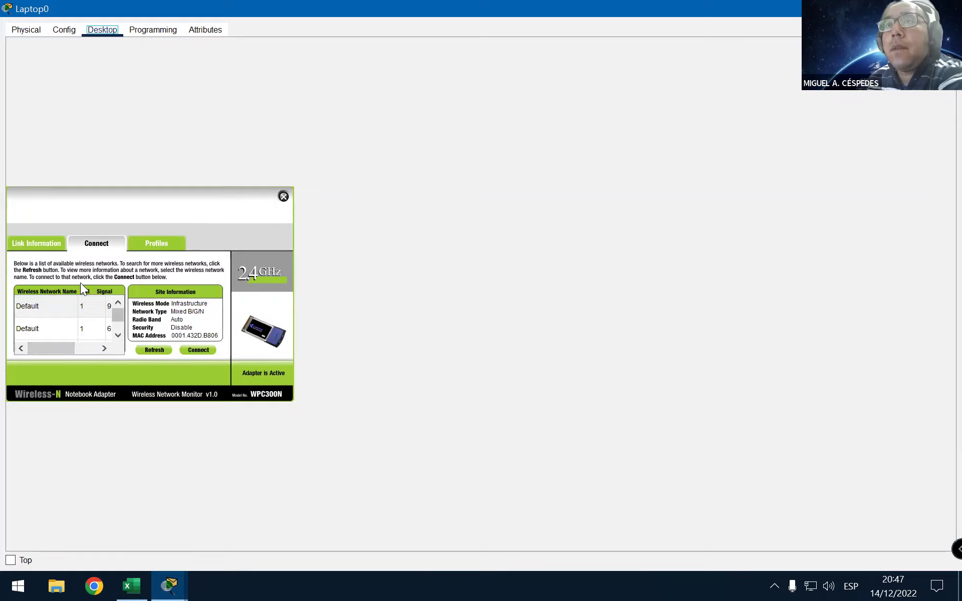
left_click(58, 245)
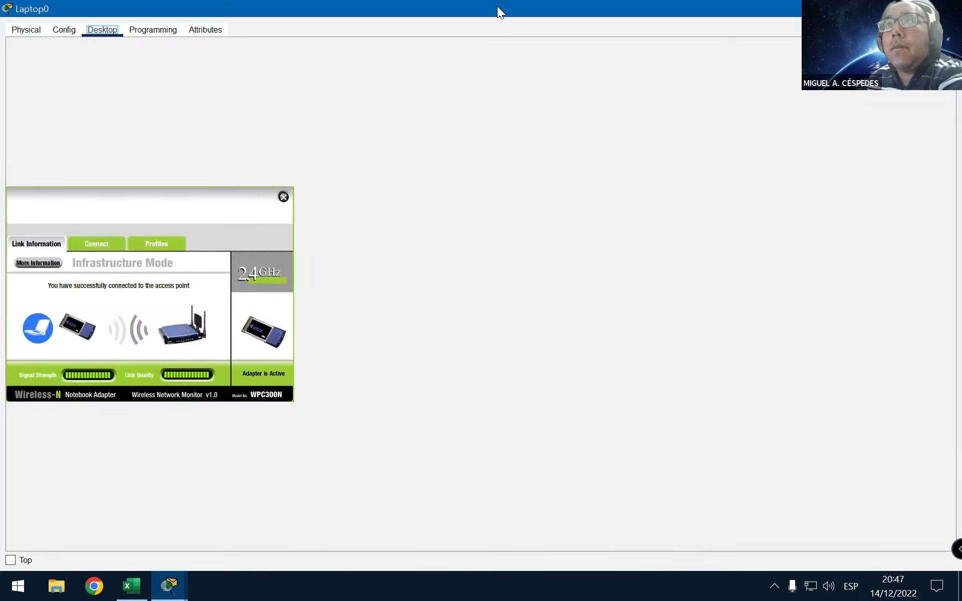
Step: Refresh the available networks with Laptop0's window restored to normal size, and keep that window always on top
key("super+Down")
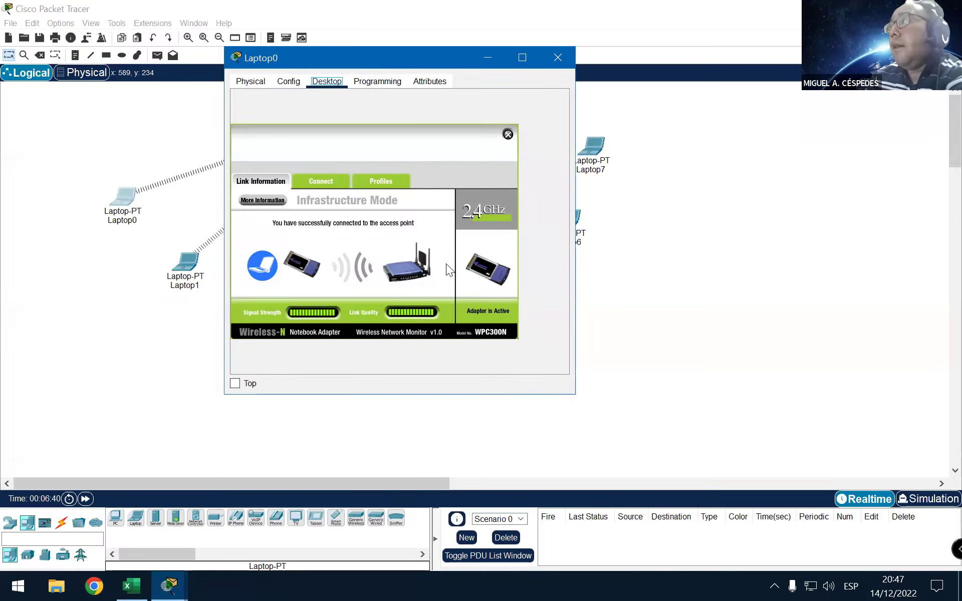
left_click(319, 184)
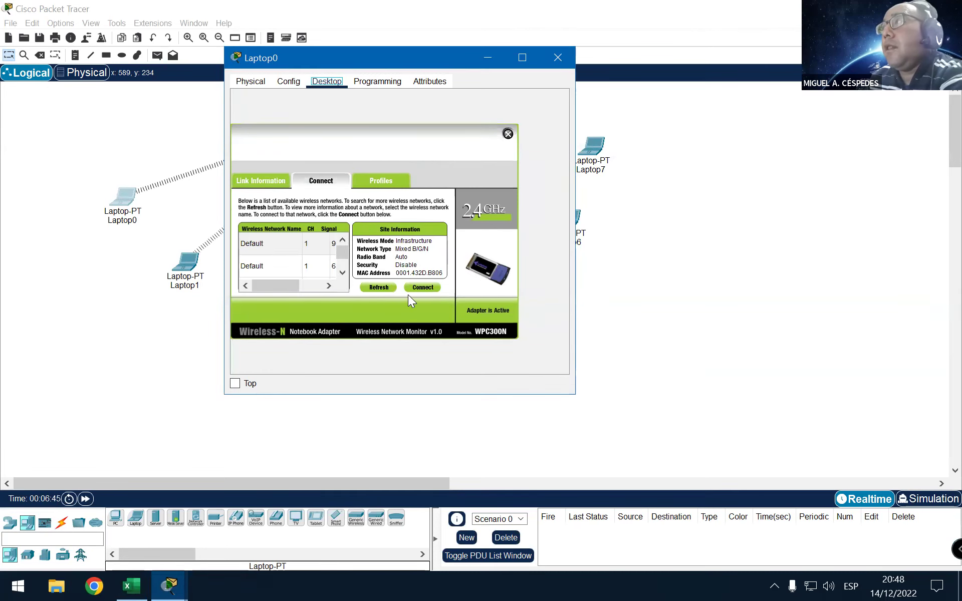
left_click(384, 291)
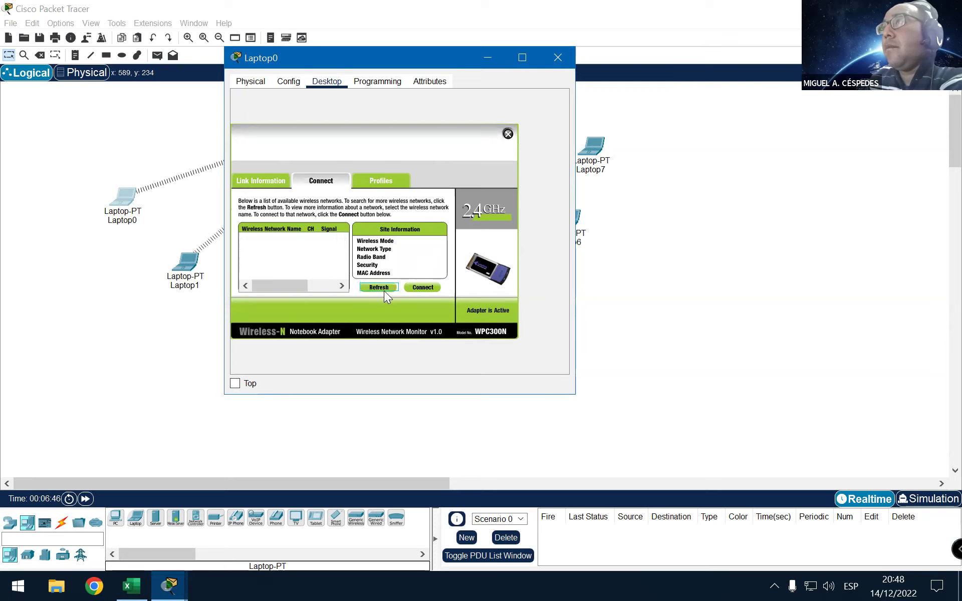
left_click(243, 386)
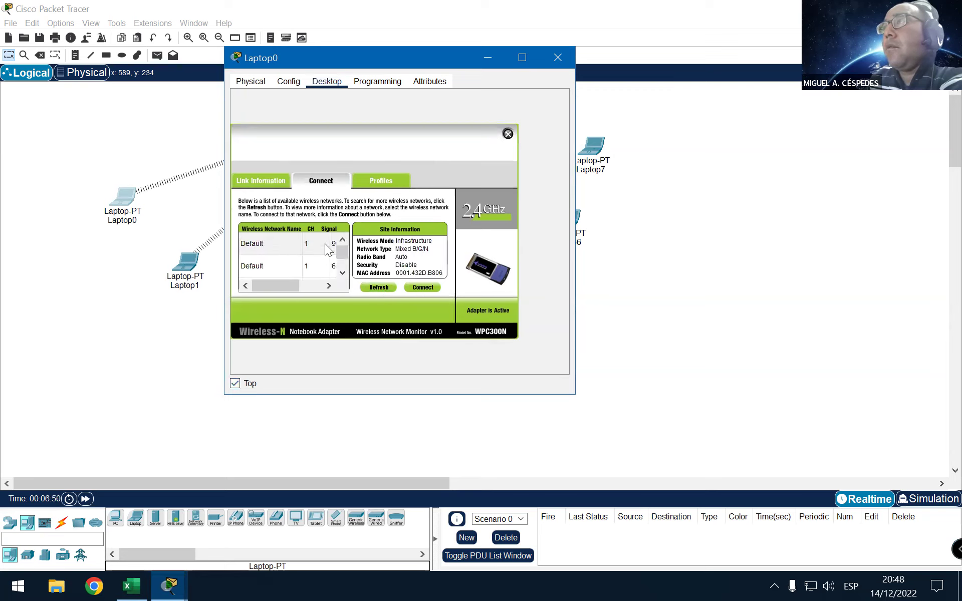
Step: Examine Laptop0's link information and wireless profiles, and look through the available Default networks for their security type and signal
left_click(263, 176)
left_click(314, 182)
left_click(372, 179)
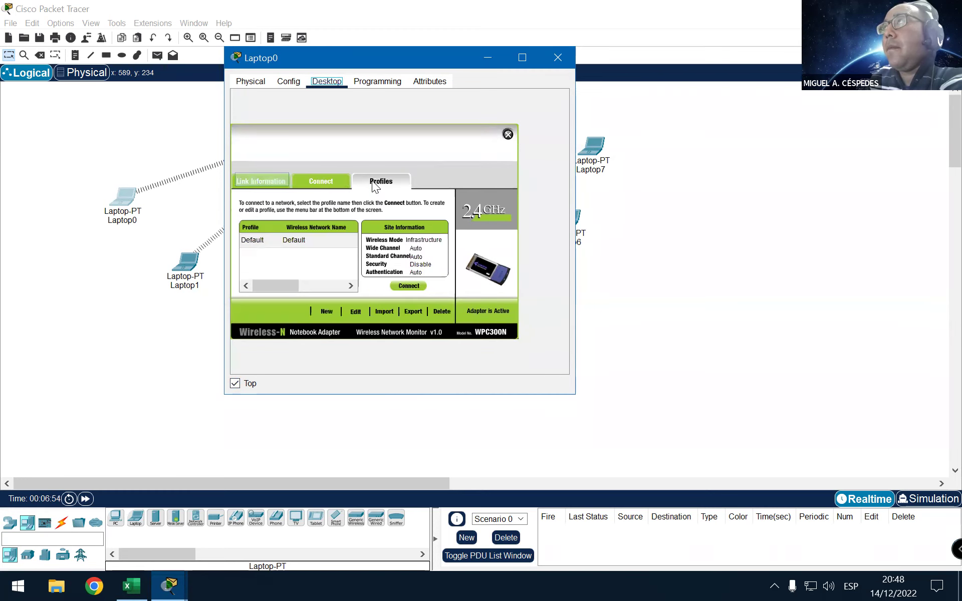
left_click(296, 182)
left_click(277, 186)
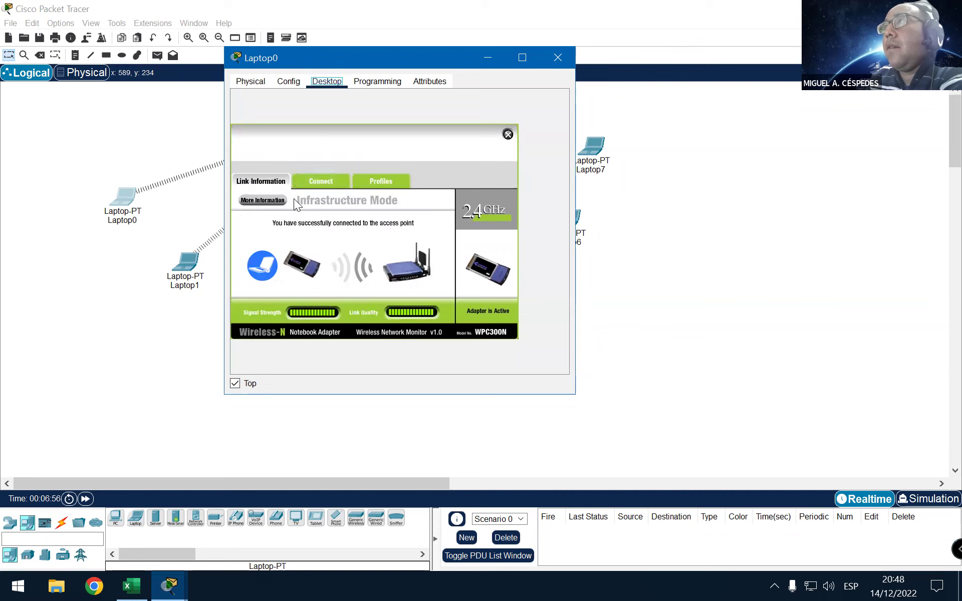
left_click(327, 183)
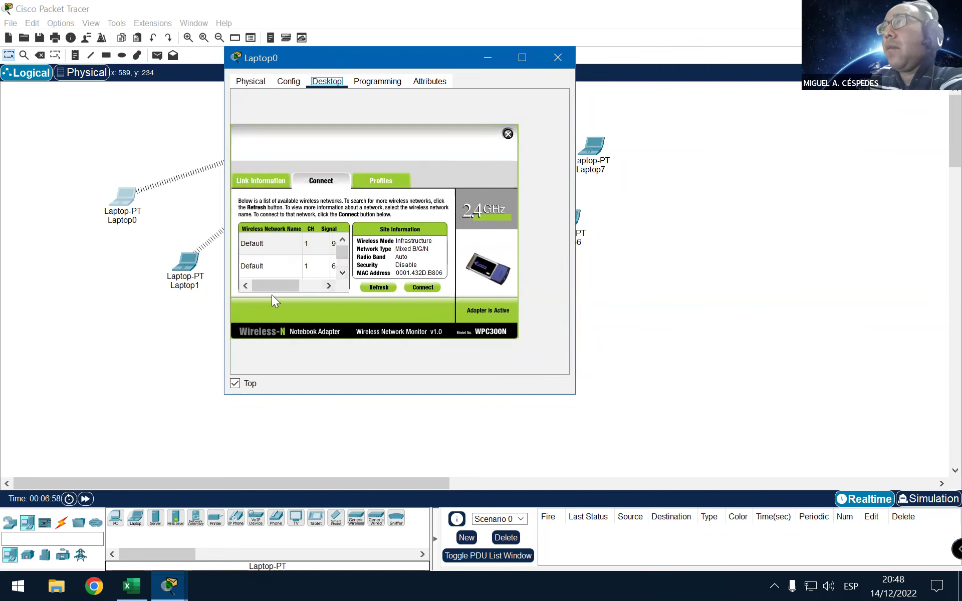
left_click_drag(272, 288, 292, 289)
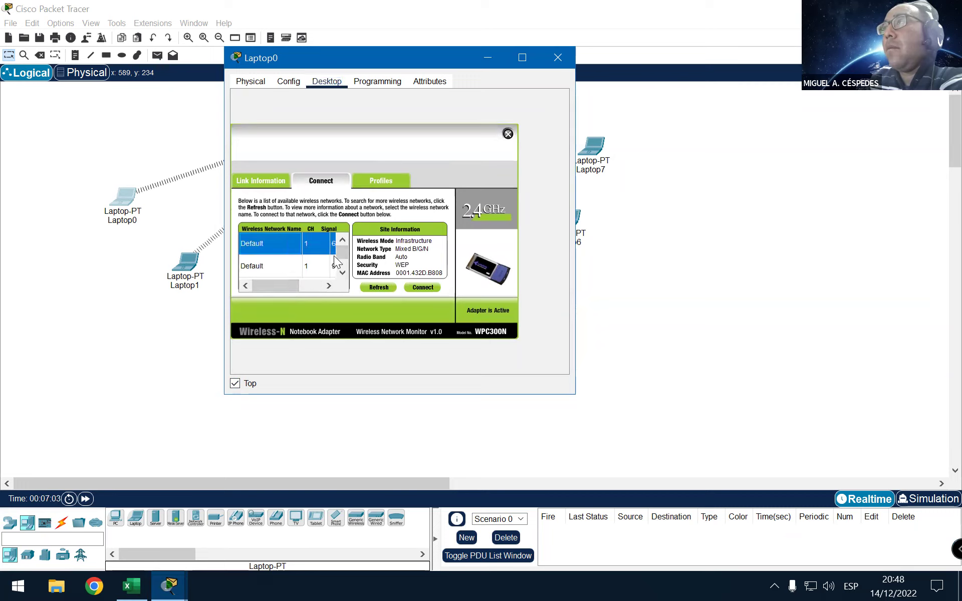
left_click(344, 271)
left_click_drag(275, 290, 249, 287)
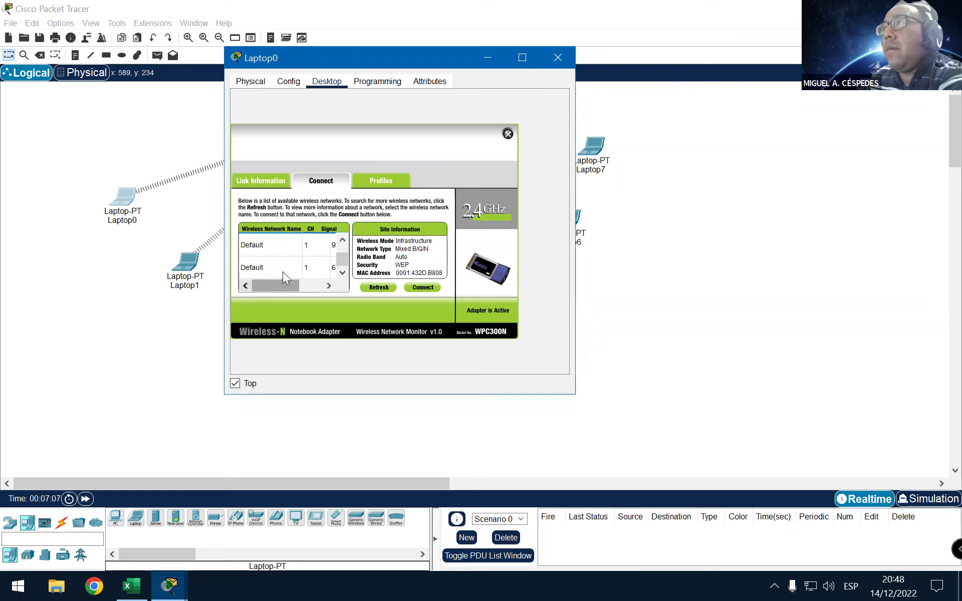
scroll(325, 256, "up", 1)
scroll(347, 251, "down", 1)
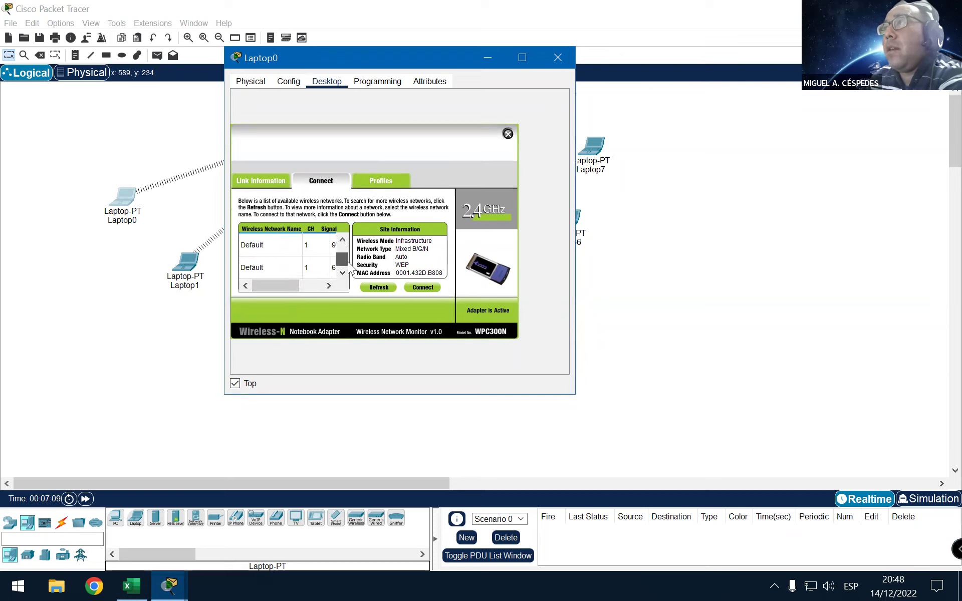
Step: Connect Laptop0 to the available Default network that uses WEP security, entering the 64-bit WEP key
scroll(345, 250, "up", 1)
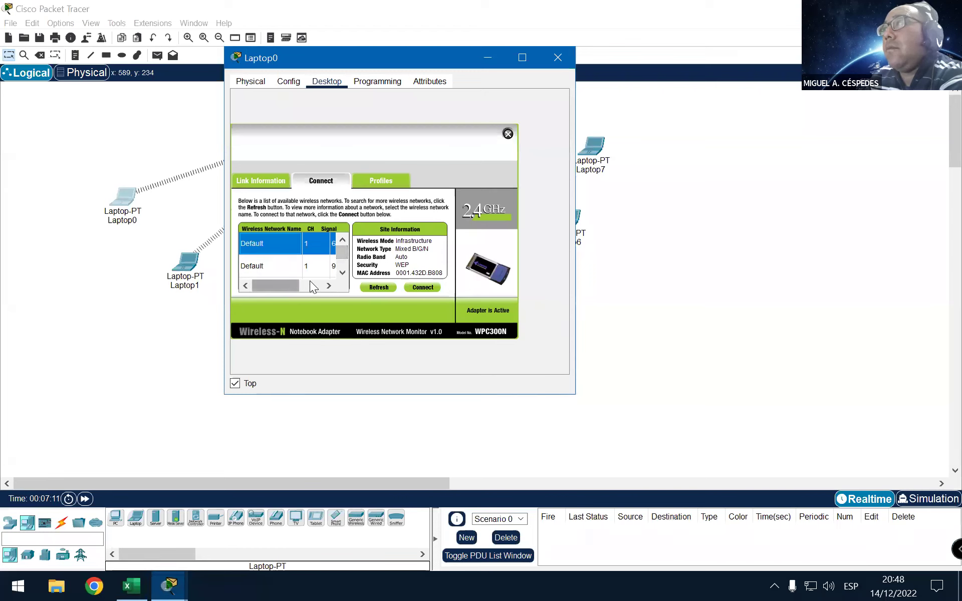
left_click(283, 264)
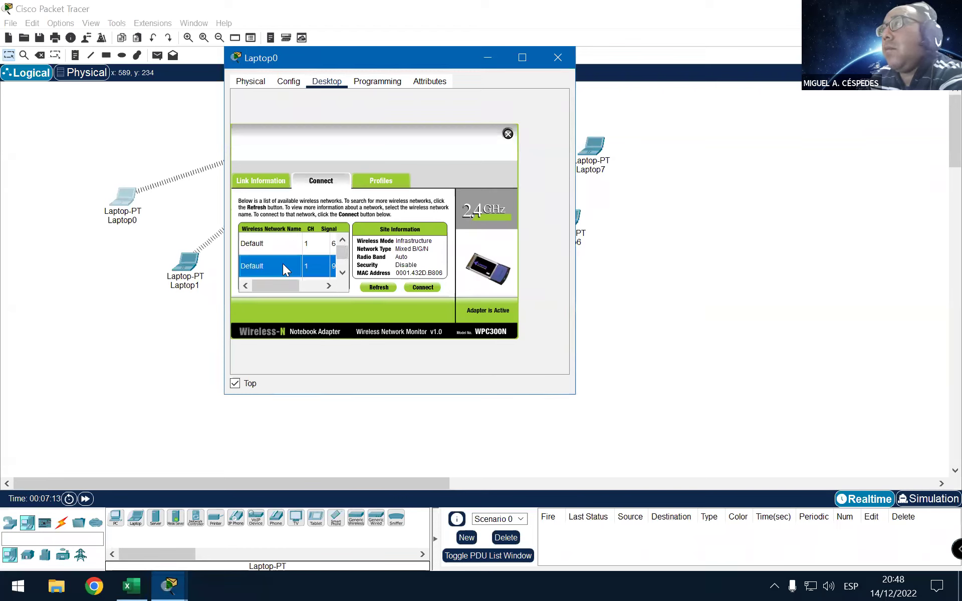
left_click(281, 244)
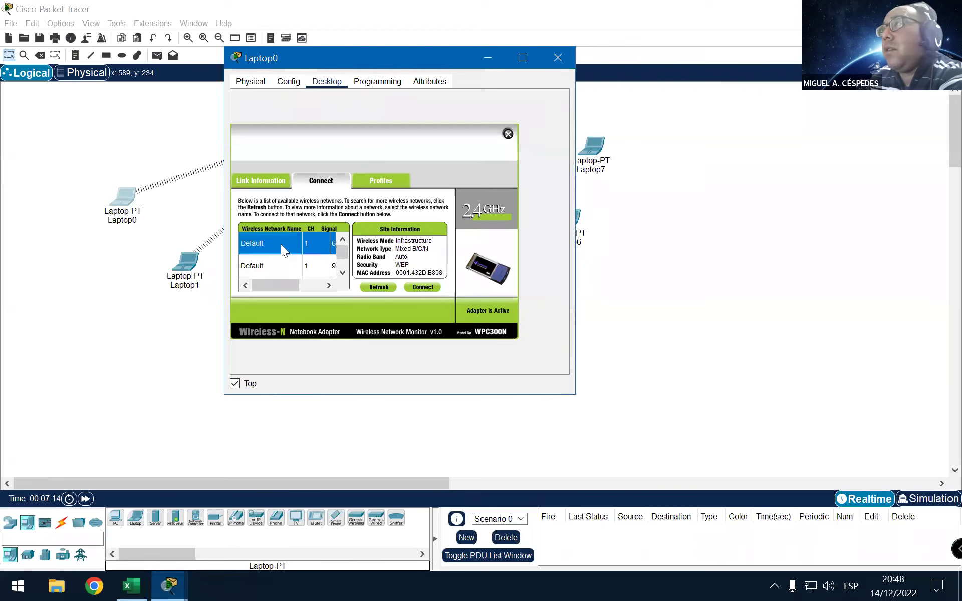
left_click(419, 288)
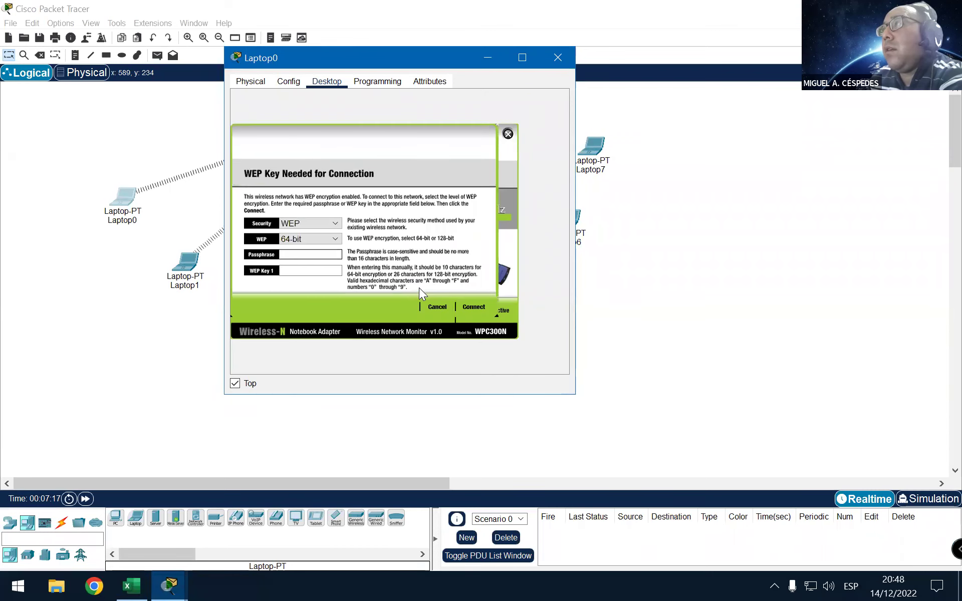
left_click(306, 269)
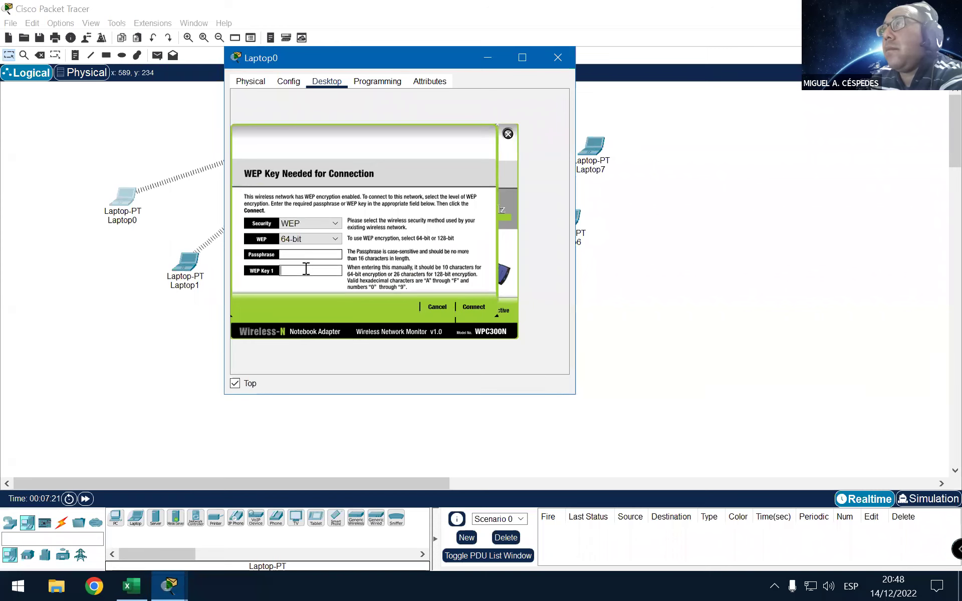
type("0123456789")
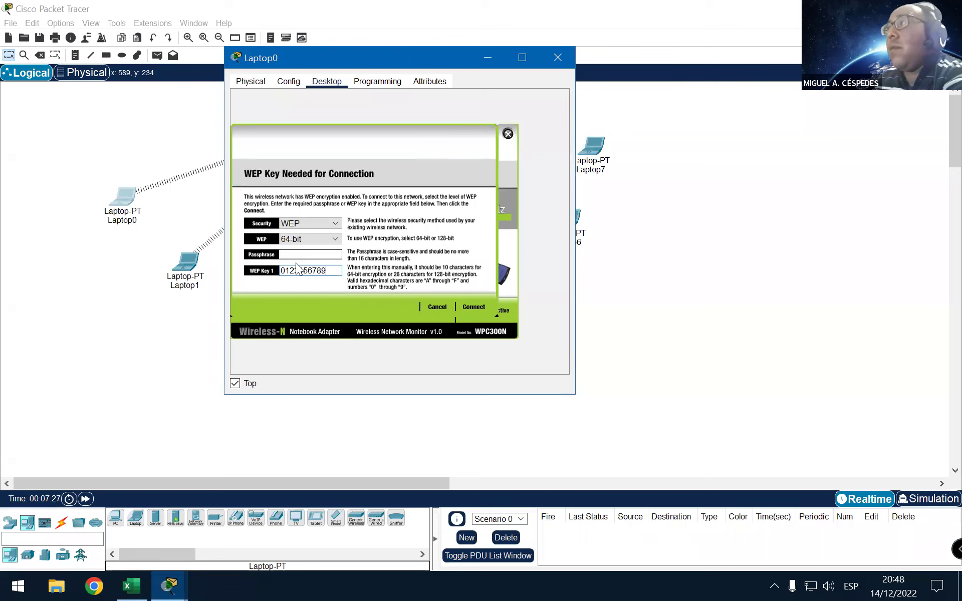
left_click(479, 306)
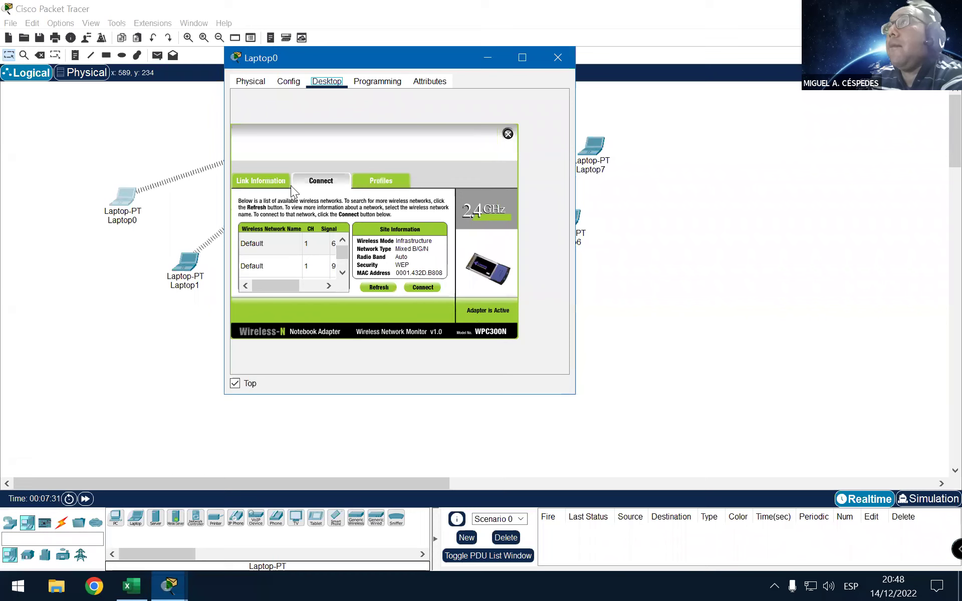
Step: Check Laptop0's link information and wireless profile, then examine its Wireless0 interface settings in a maximized window
left_click(276, 183)
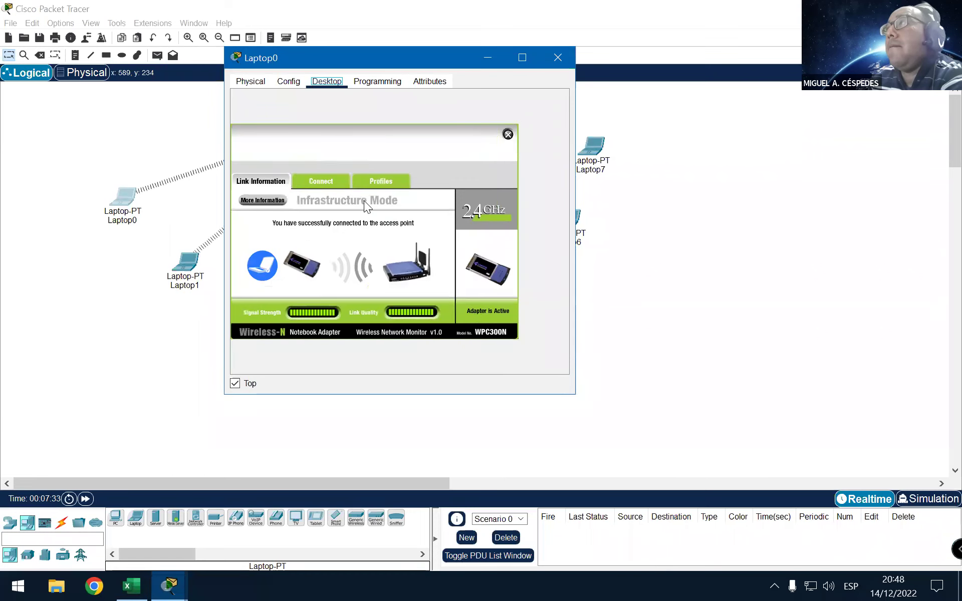
left_click(379, 180)
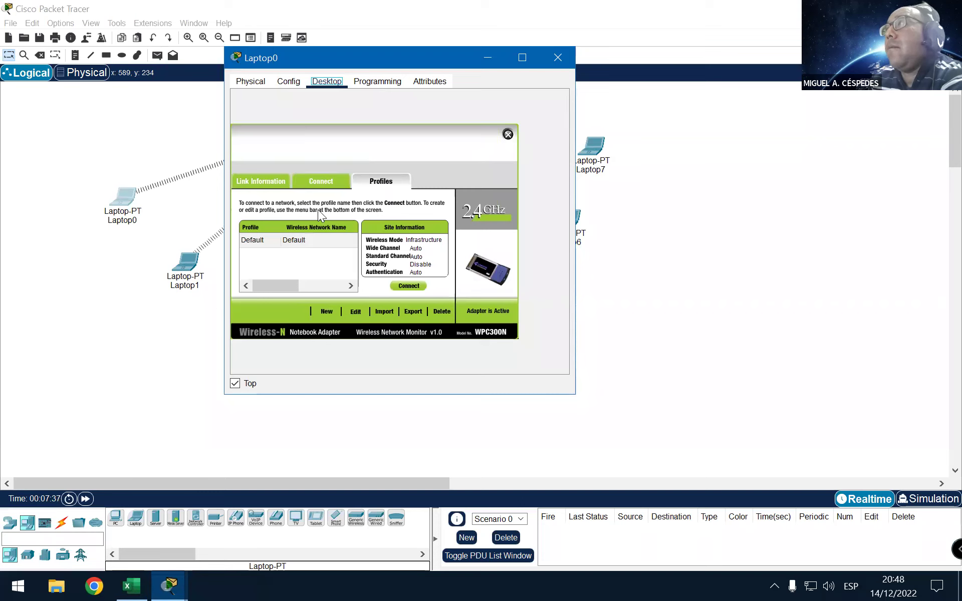
left_click(293, 81)
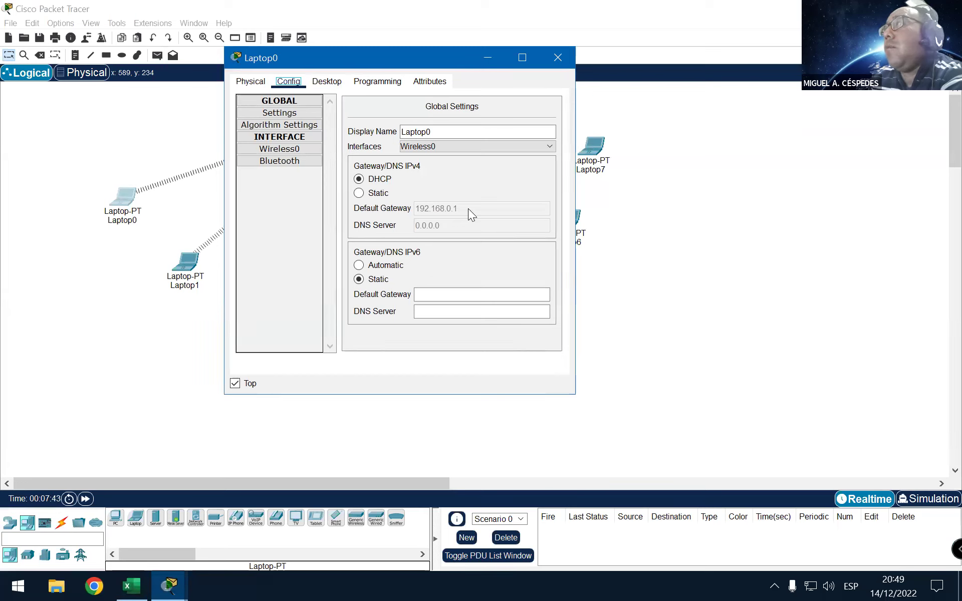
left_click(310, 149)
left_click(523, 58)
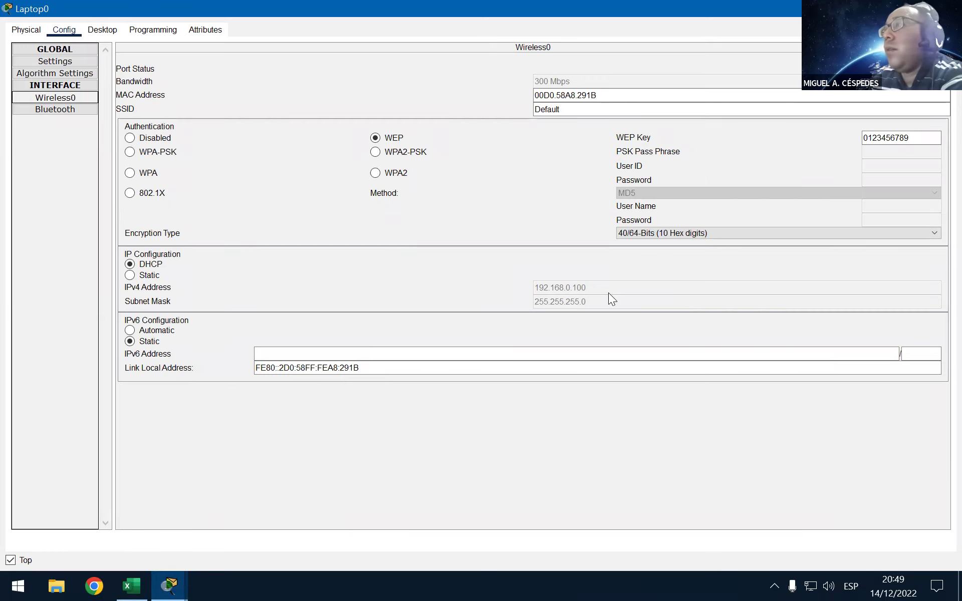
Step: Close the wireless monitor, check Laptop0's IP configuration with the window restored to normal size, and close the laptop's window
left_click(102, 31)
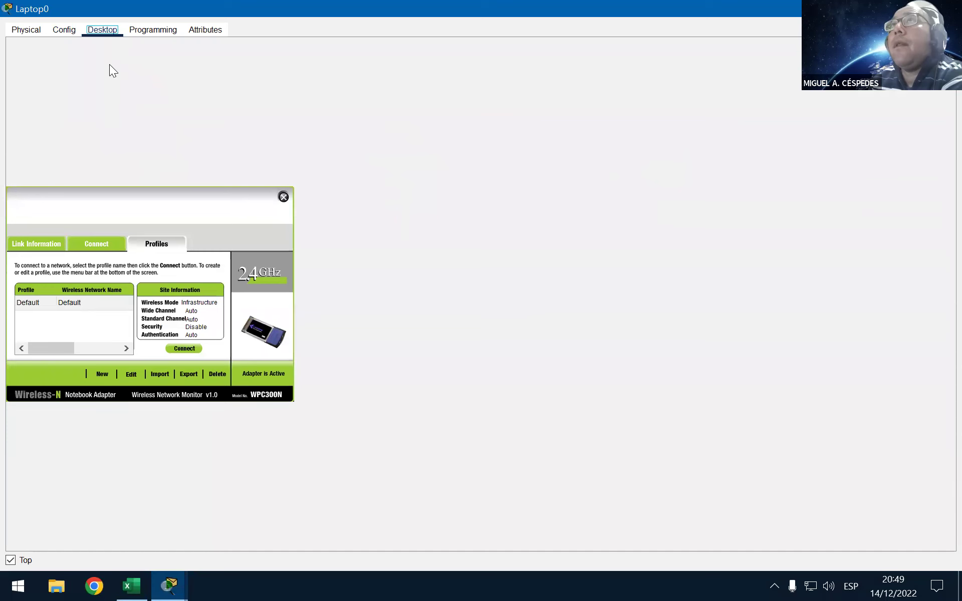
left_click(284, 197)
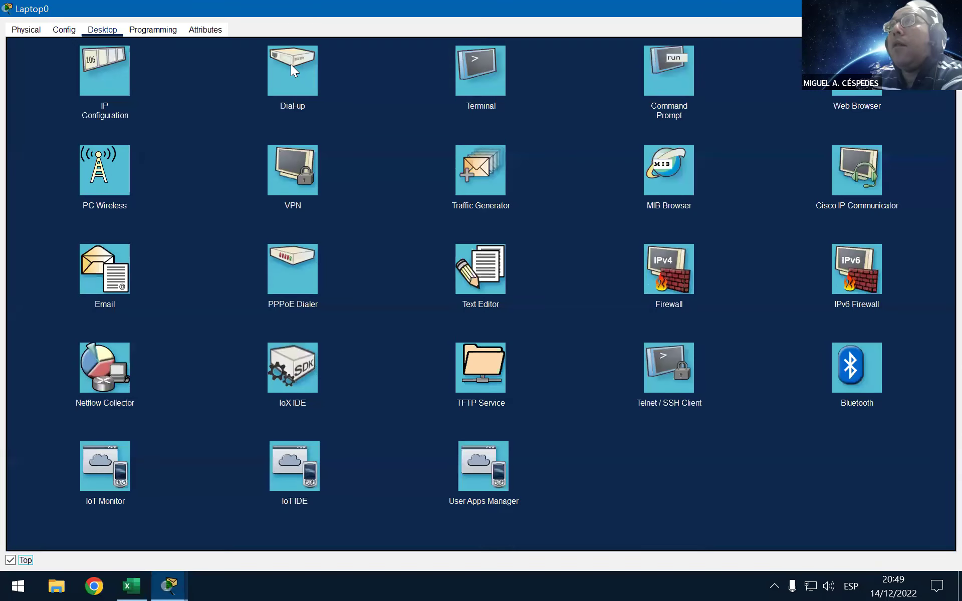
double_click(293, 16)
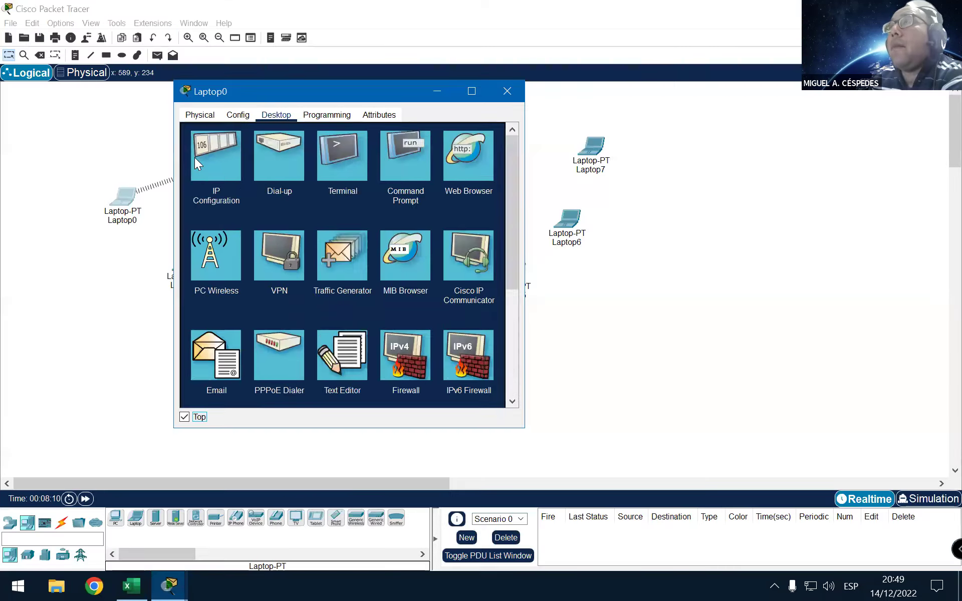
left_click(200, 157)
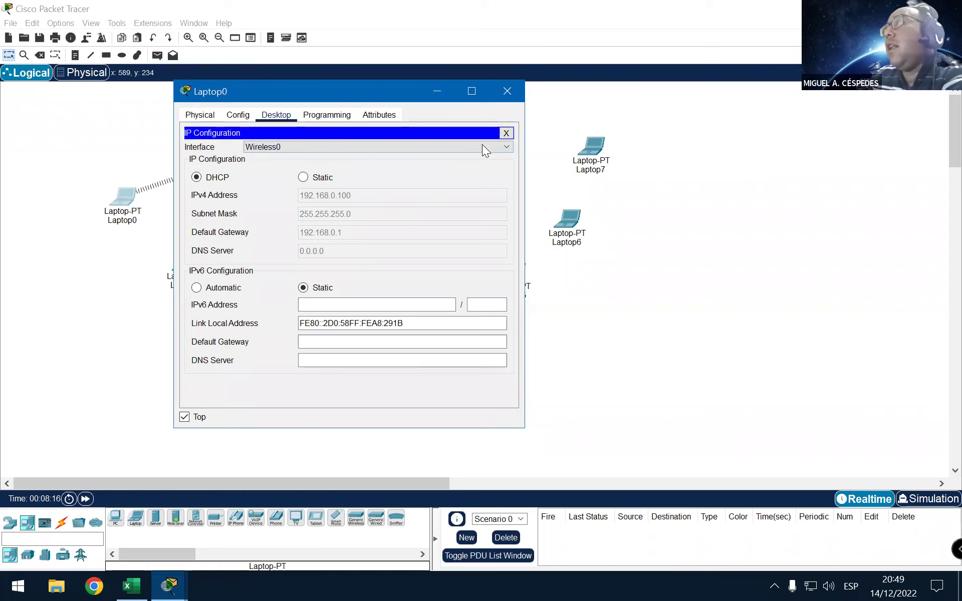
left_click(506, 133)
left_click(507, 91)
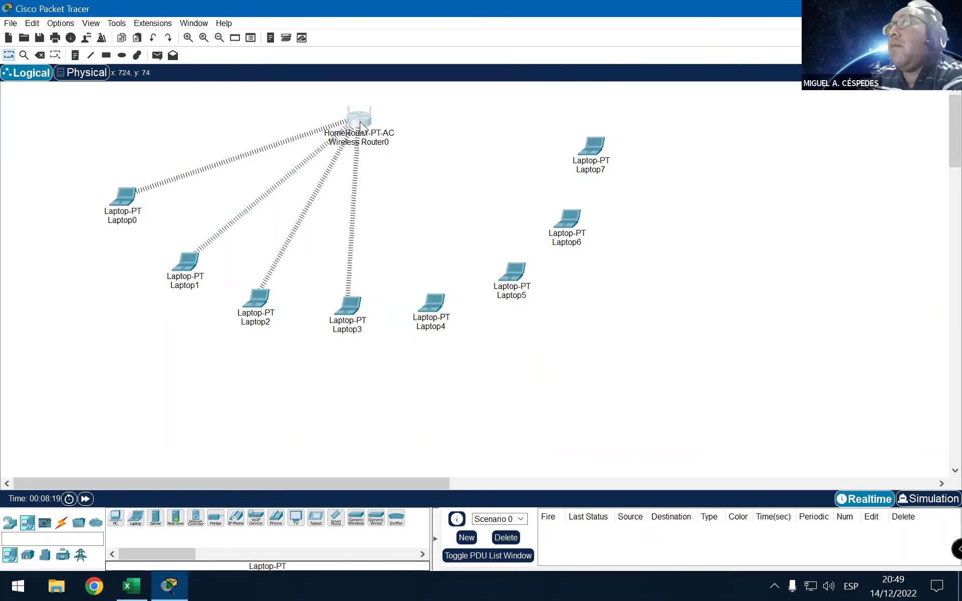
Step: Open Wireless Router0's configuration and examine its global, algorithm and LAN settings
left_click(359, 122)
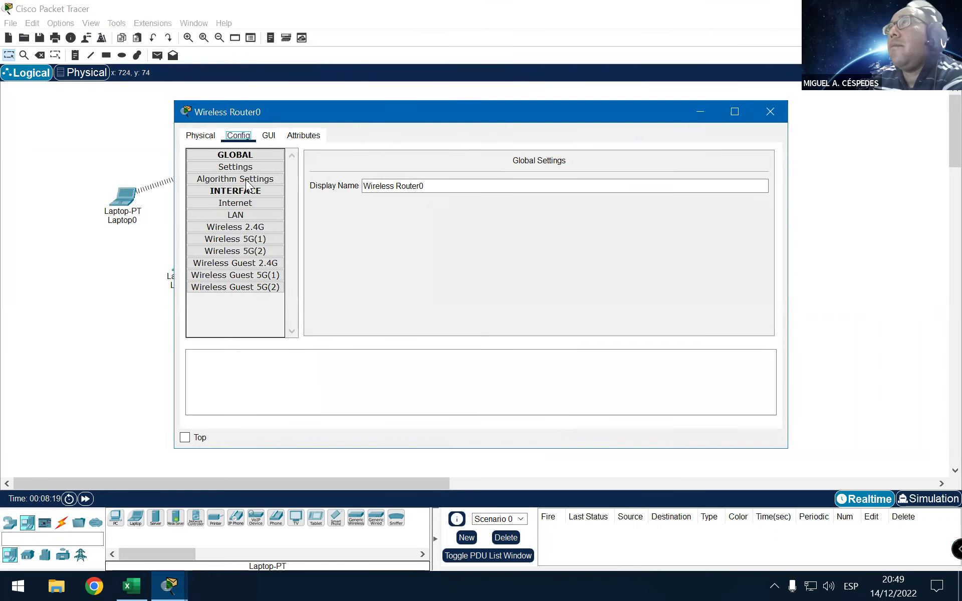
left_click(237, 214)
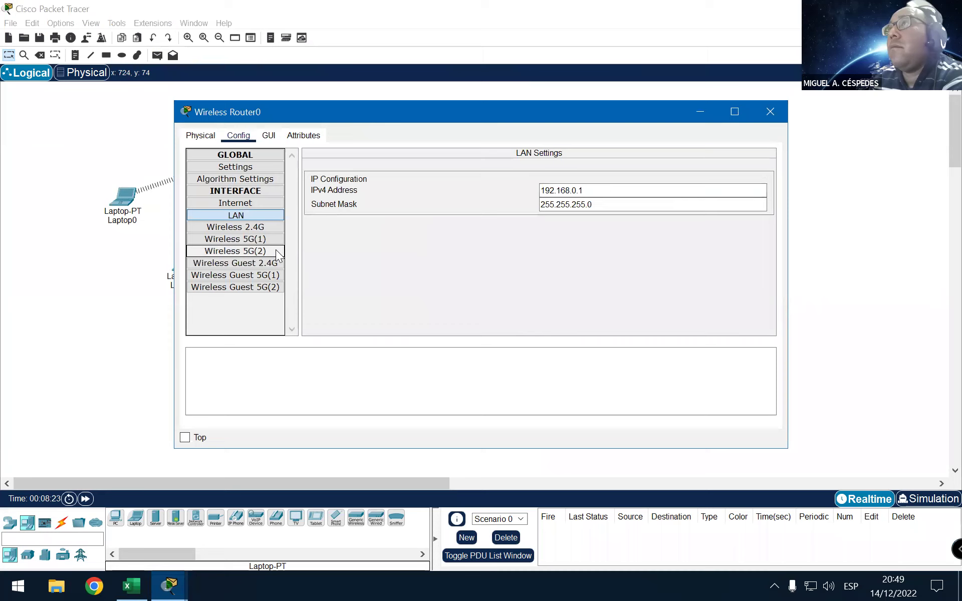
left_click(256, 180)
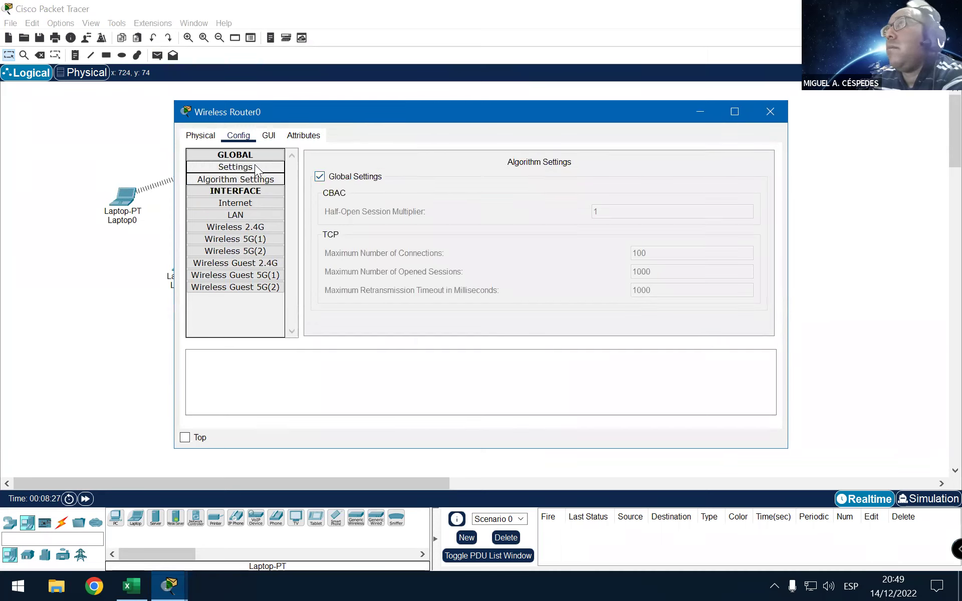
left_click(254, 165)
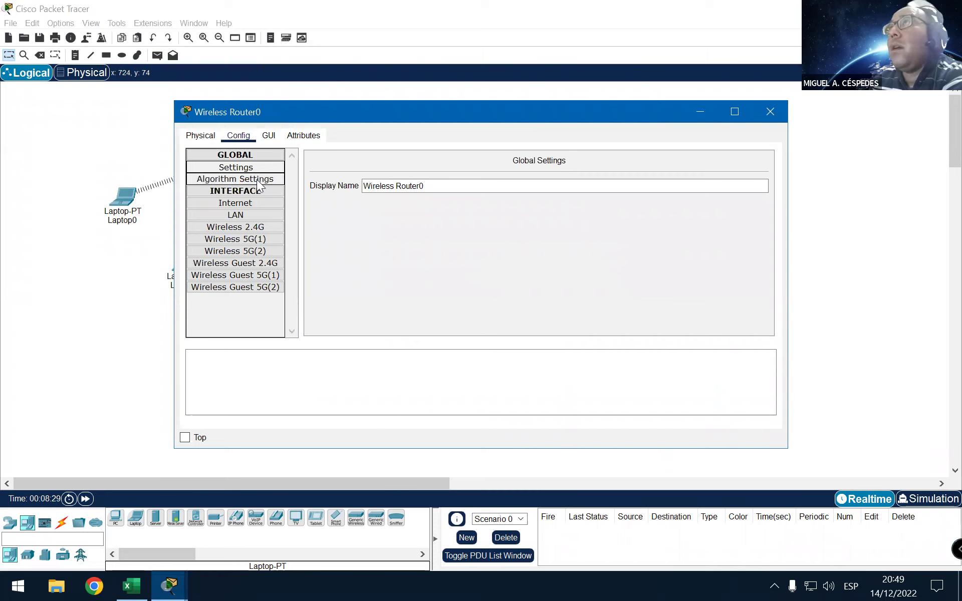
left_click(258, 181)
left_click(260, 194)
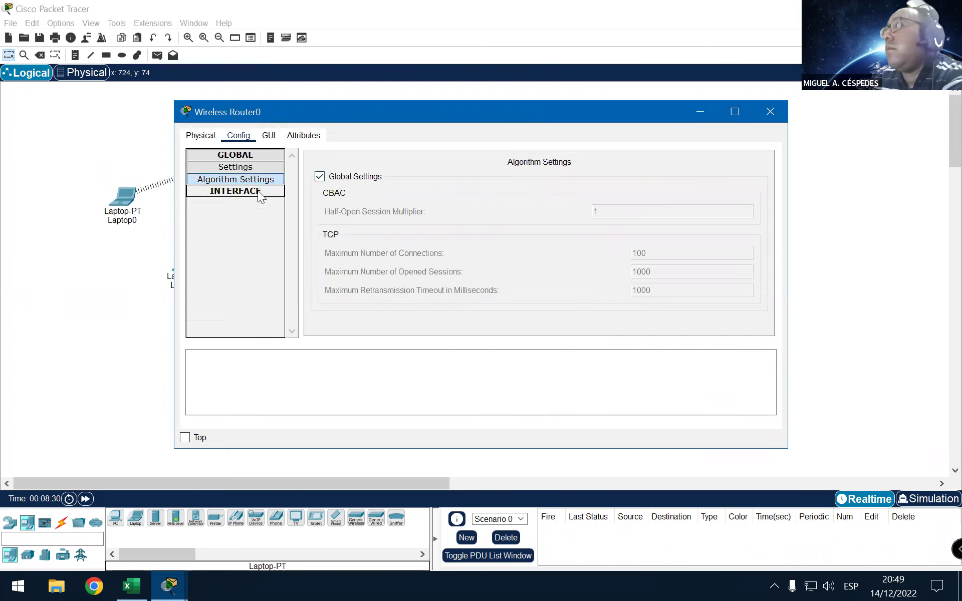
left_click(260, 195)
left_click(262, 202)
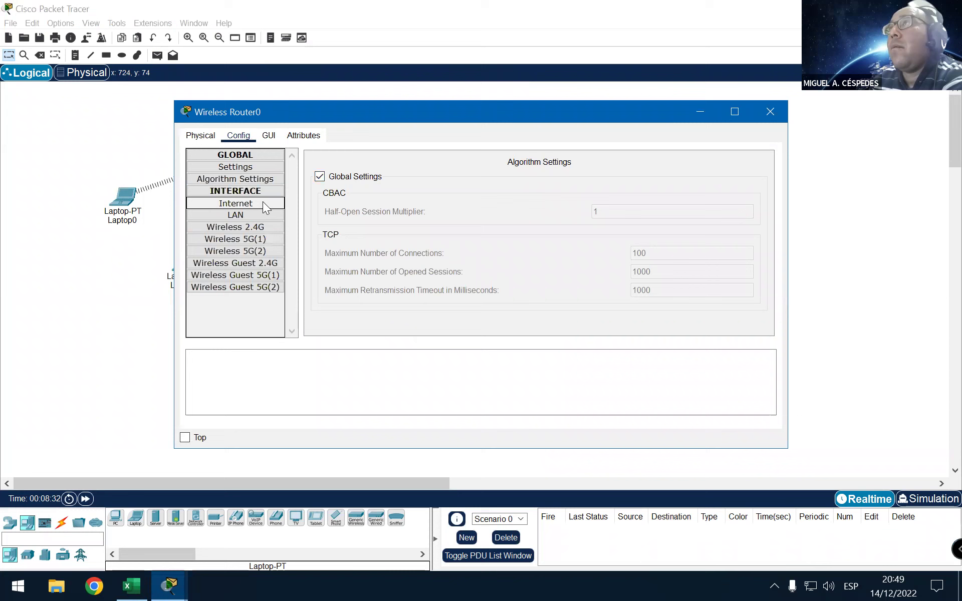
left_click(261, 215)
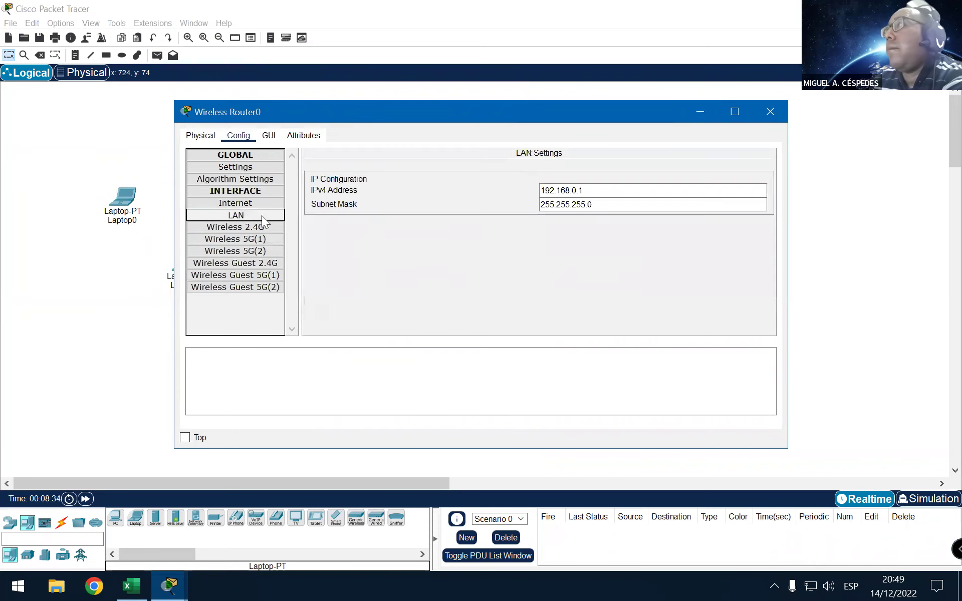
Step: Examine the router's Wireless 2.4G and Wireless 5G(1) settings, including the available 5 GHz channels
left_click(262, 228)
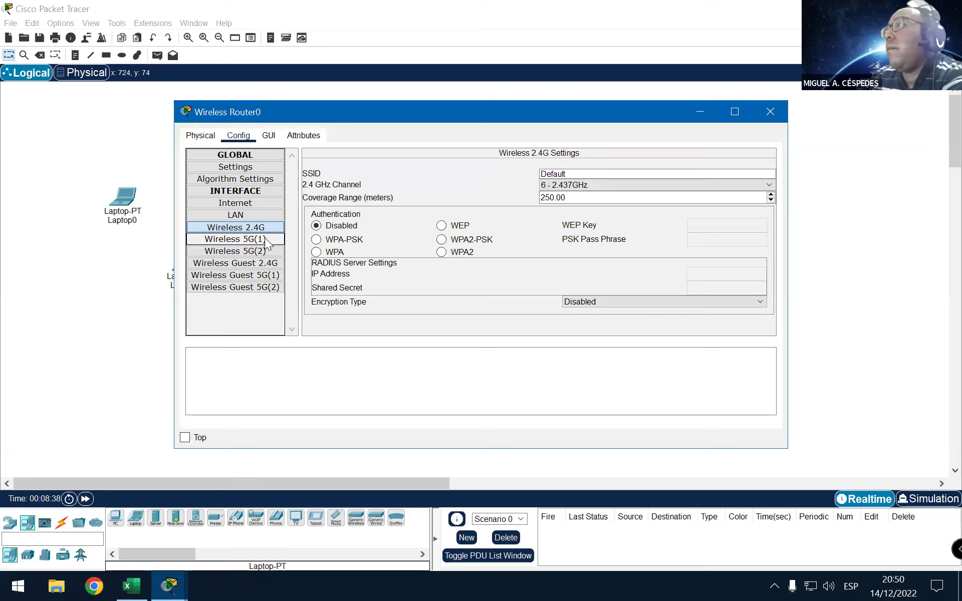
left_click(267, 241)
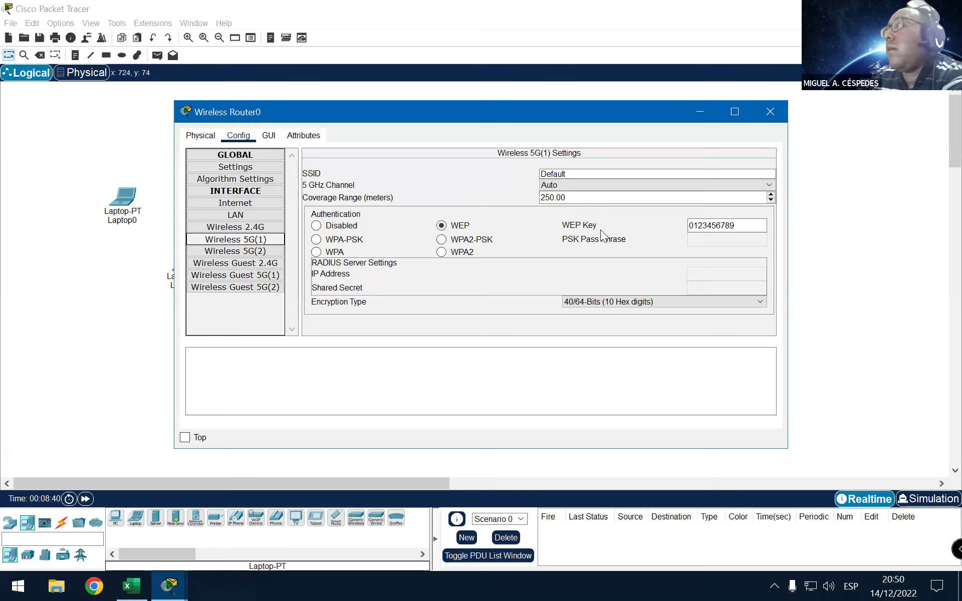
left_click(719, 187)
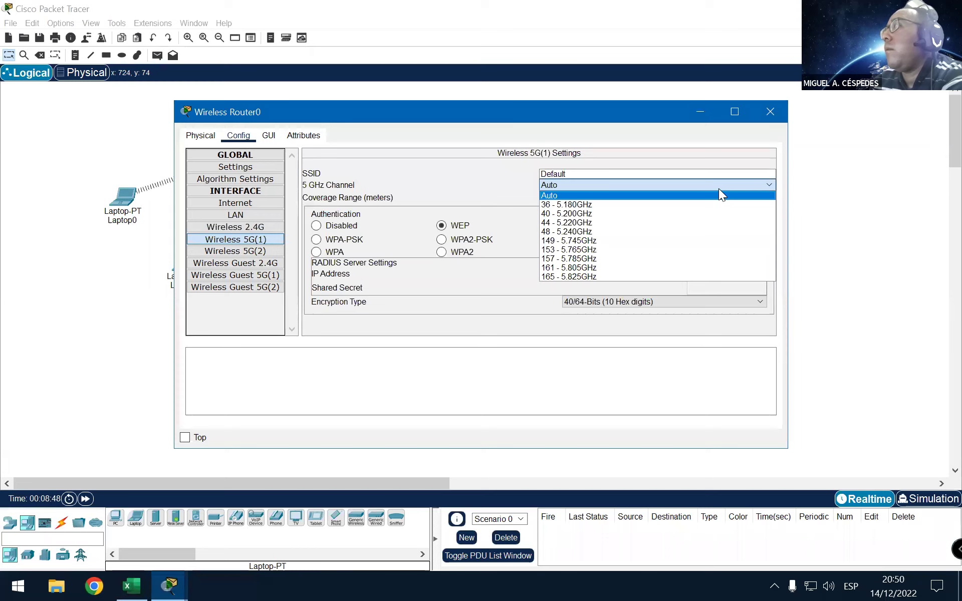
left_click(719, 189)
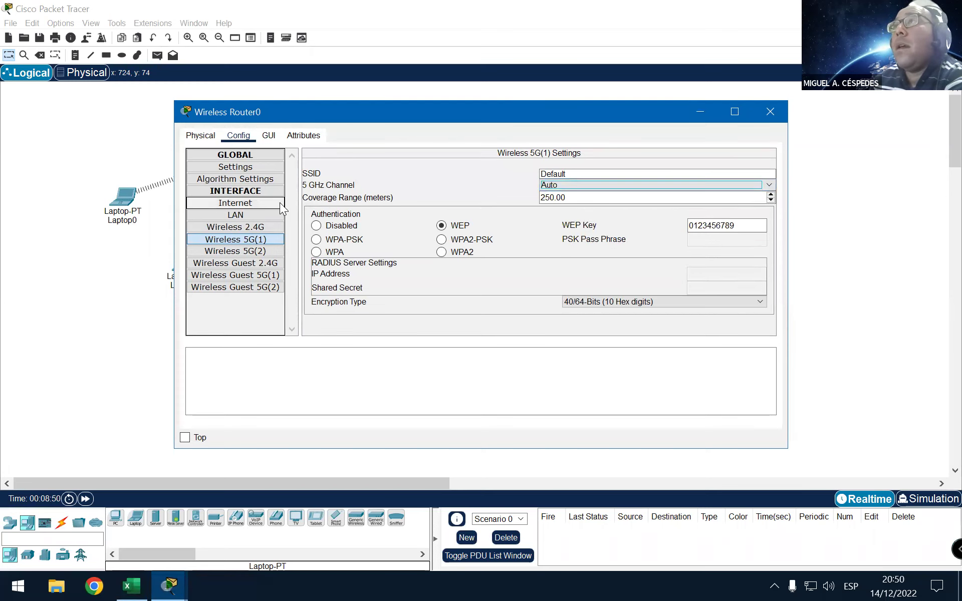
Step: Look over the router's physical device view, LAN settings and attributes
left_click(198, 138)
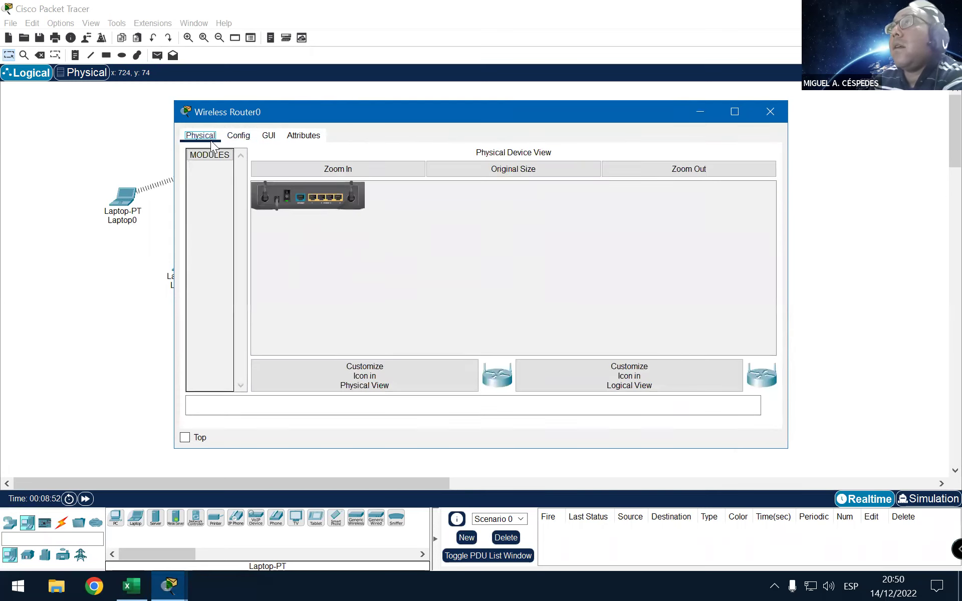
left_click(240, 135)
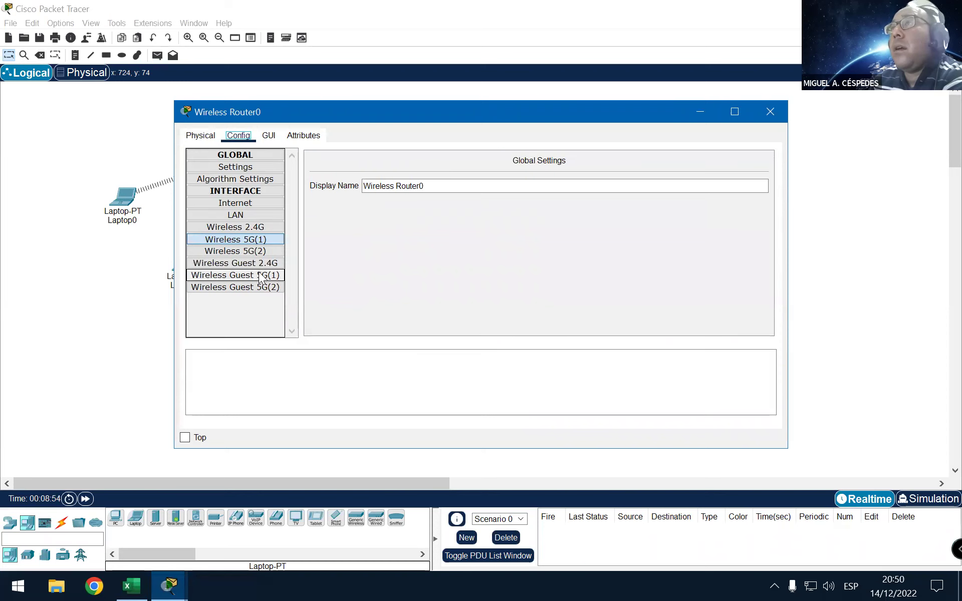
left_click(261, 213)
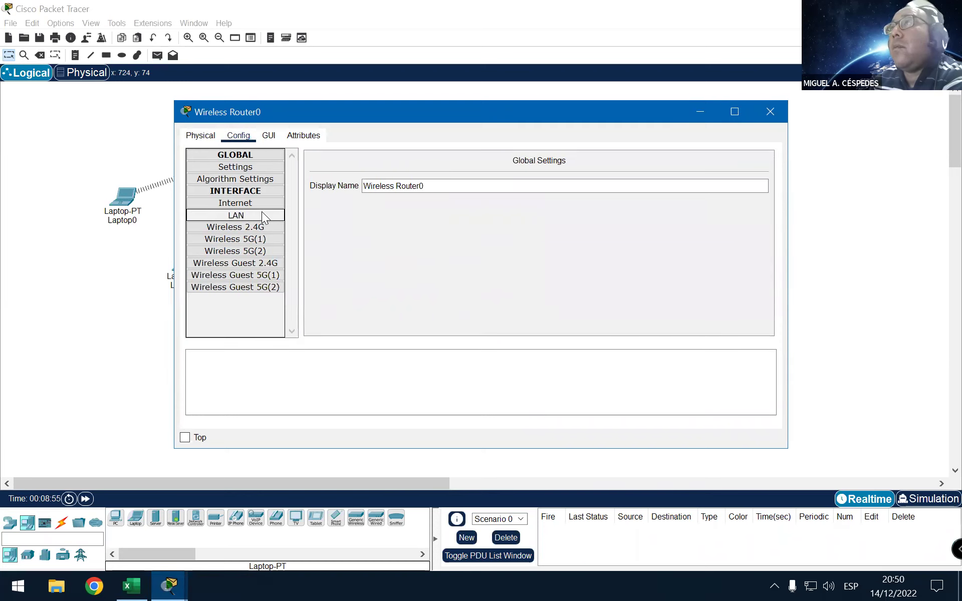
left_click(262, 204)
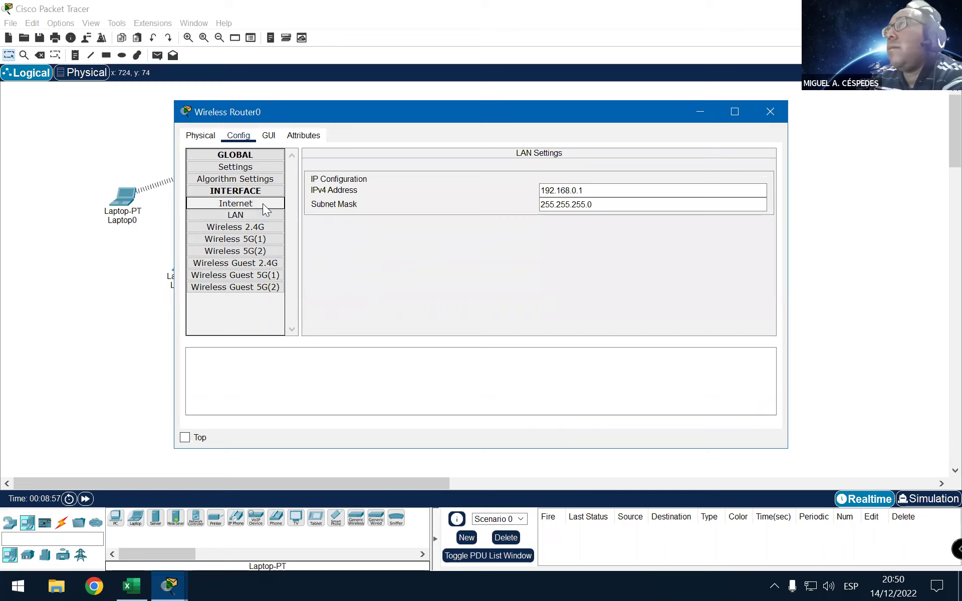
left_click(306, 136)
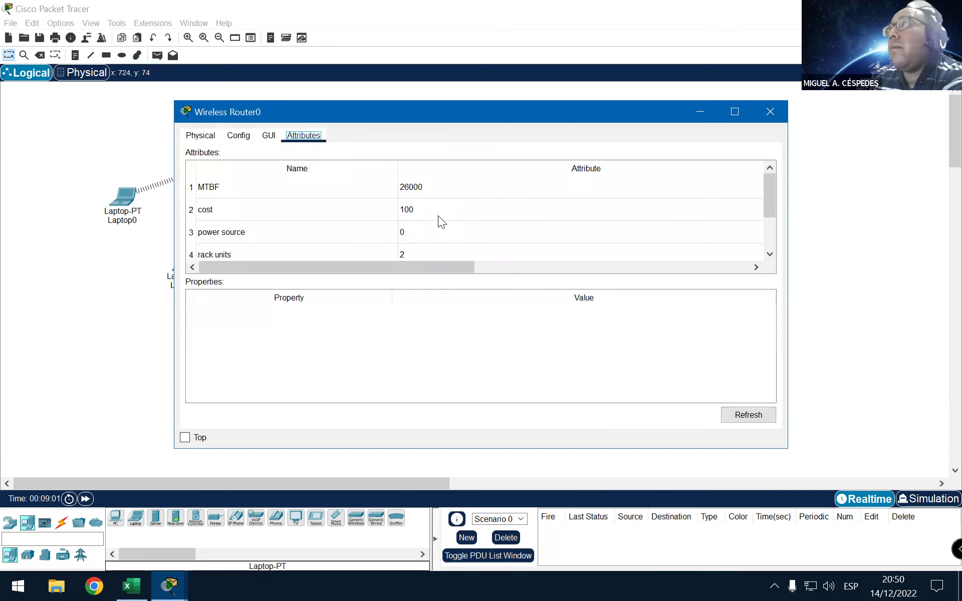
Step: Open Wireless Router0's GUI setup in an enlarged window and set the DHCP start IP address to 192.168.0.200
left_click(274, 137)
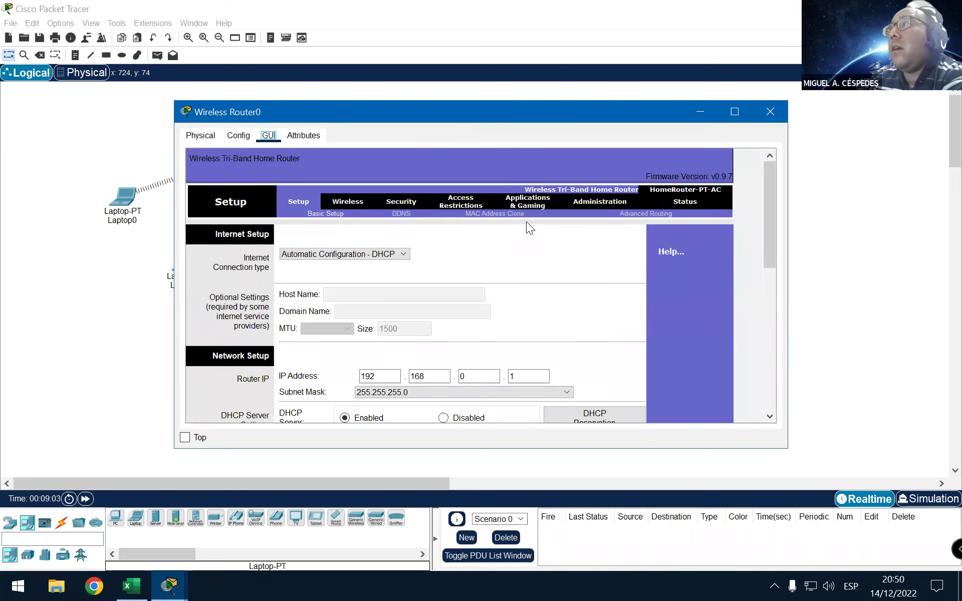
double_click(440, 113)
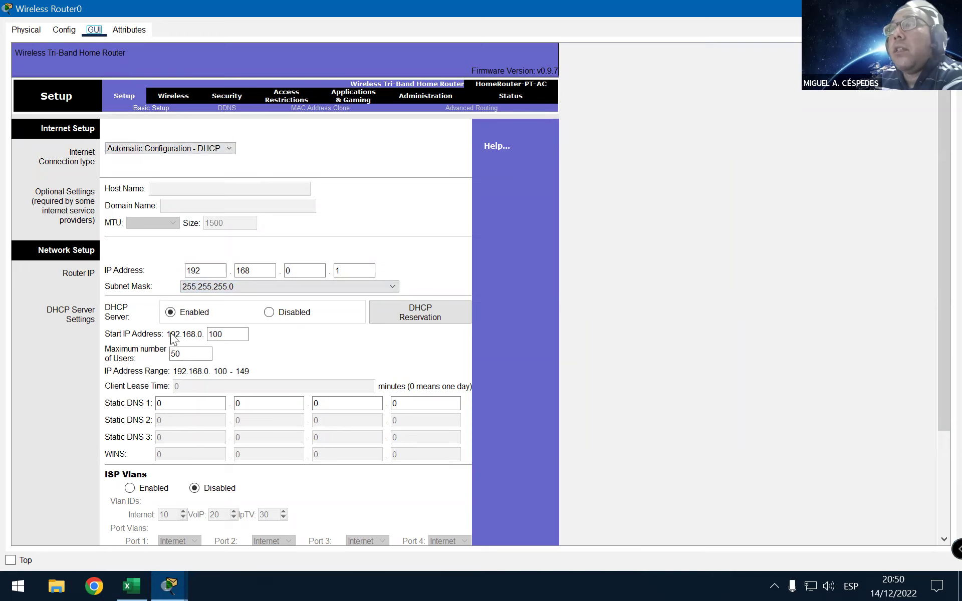
left_click(233, 337)
double_click(232, 337)
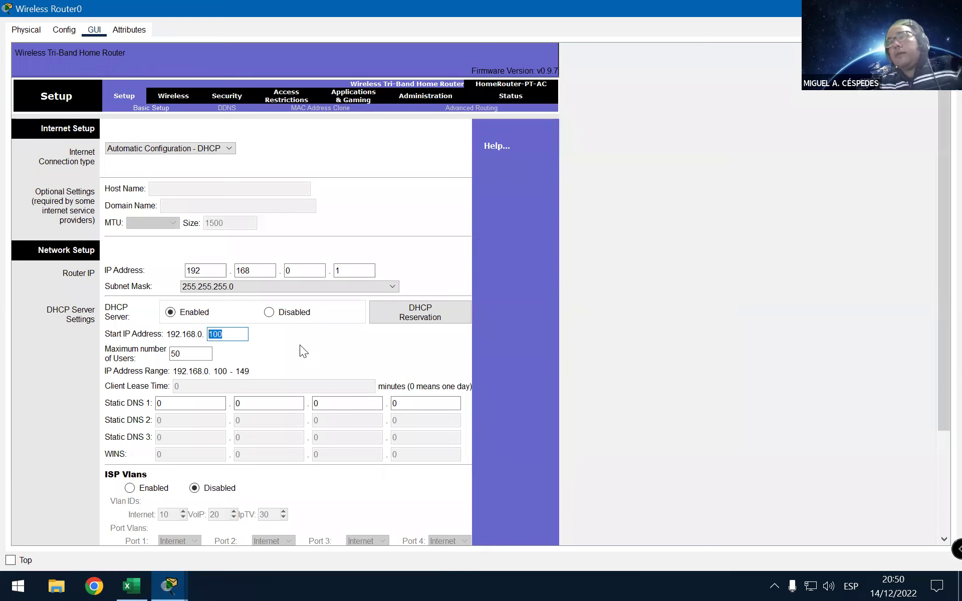
type("20")
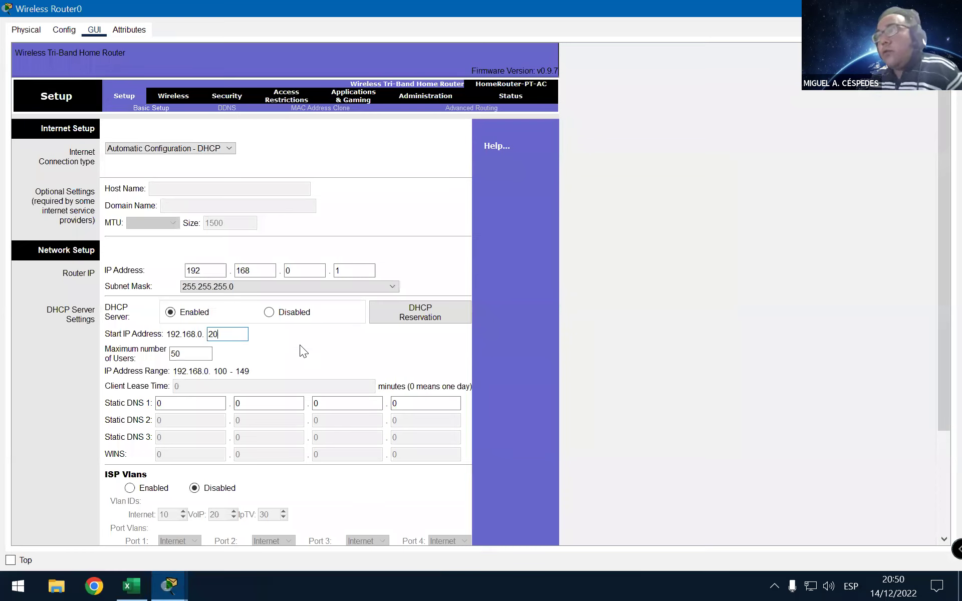
type("0")
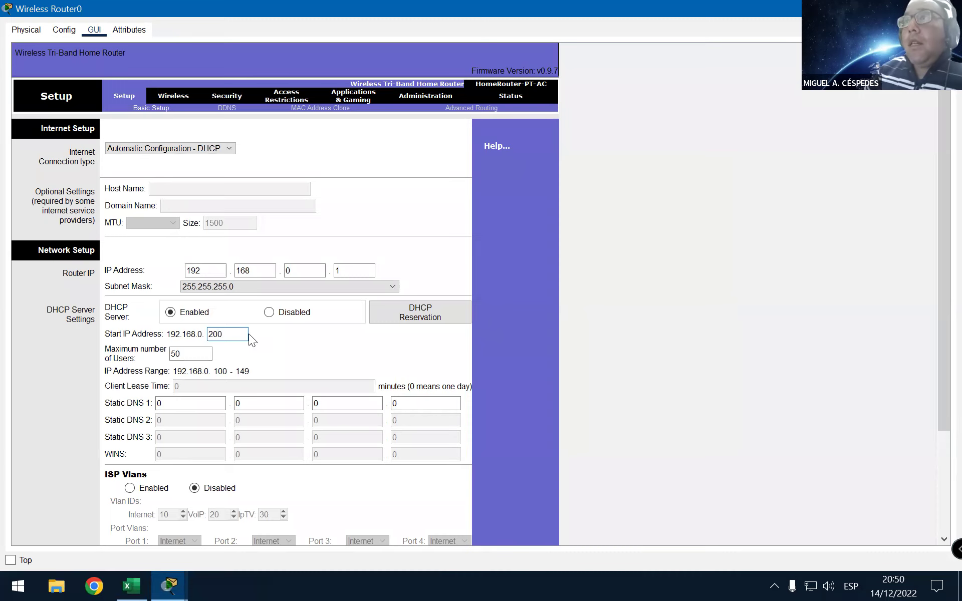
Step: Set the maximum number of DHCP users to 5, save the router's settings, and close its window
double_click(178, 354)
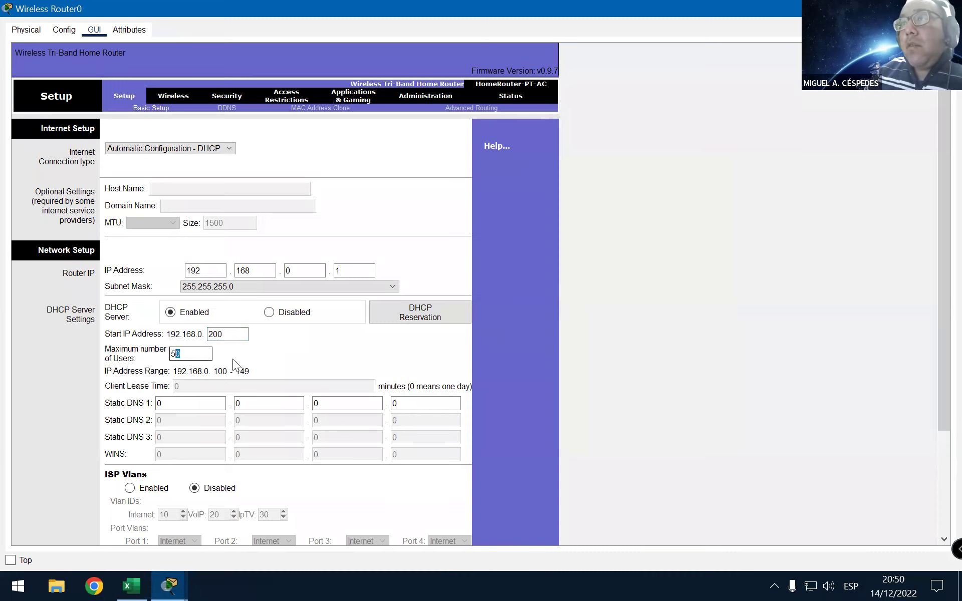
key("BackSpace")
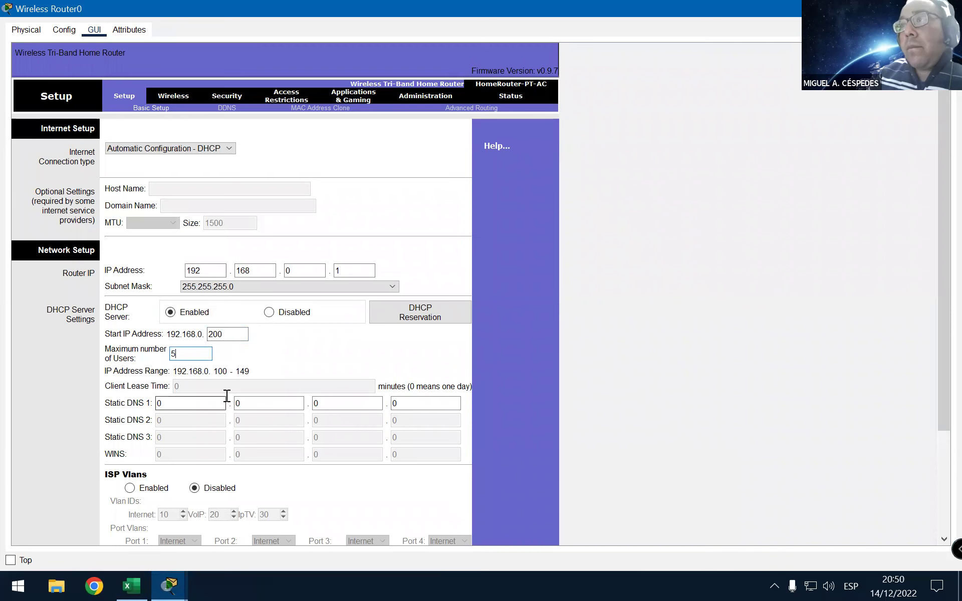
scroll(227, 403, "down", 1)
scroll(250, 421, "down", 3)
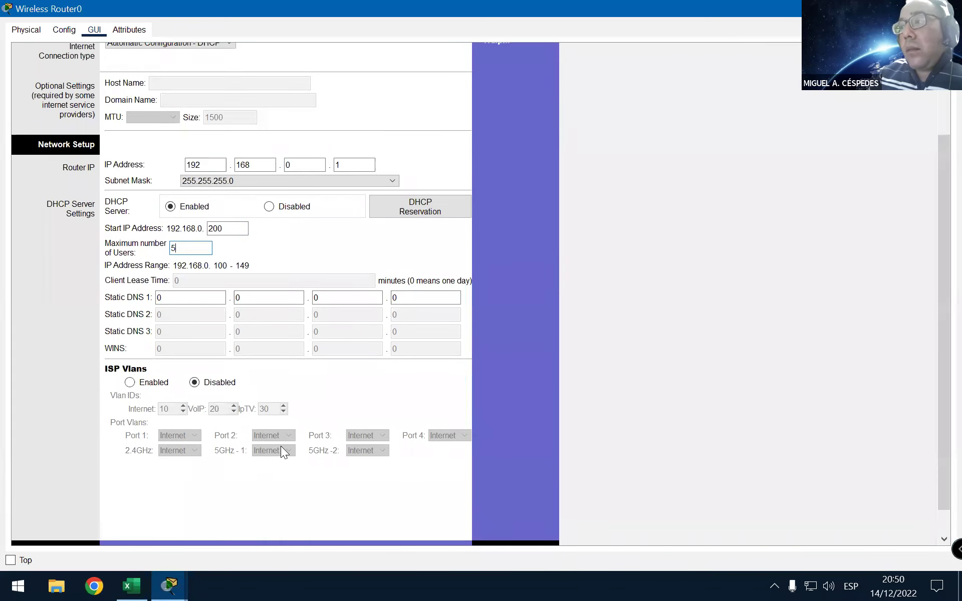
scroll(350, 501, "down", 1)
left_click(325, 531)
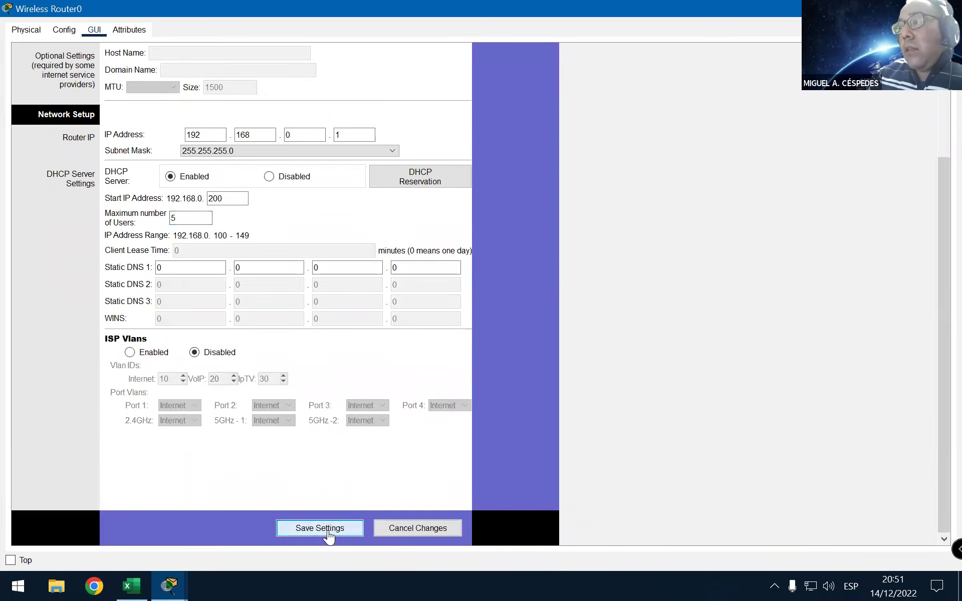
scroll(258, 325, "up", 2)
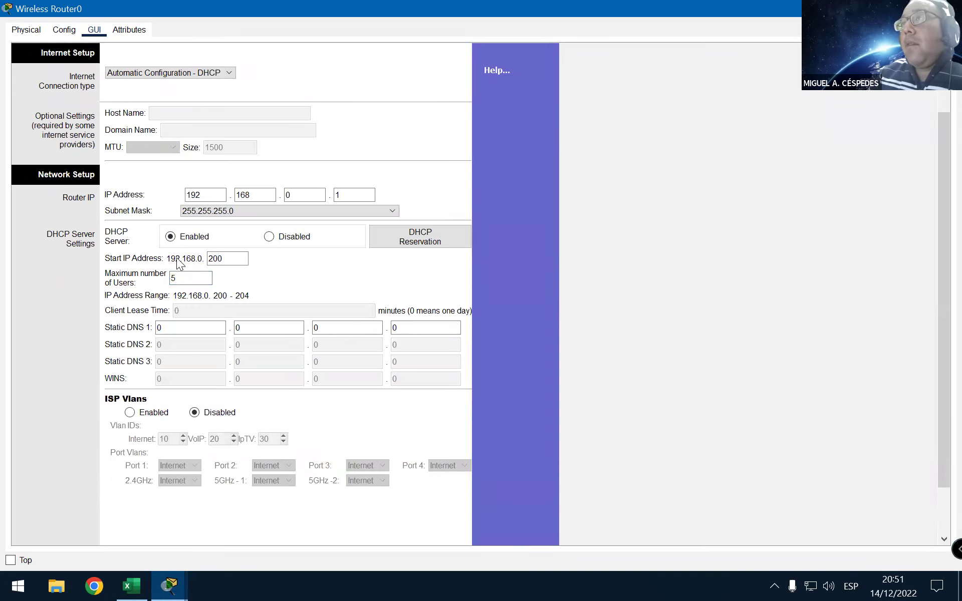
left_click(230, 259)
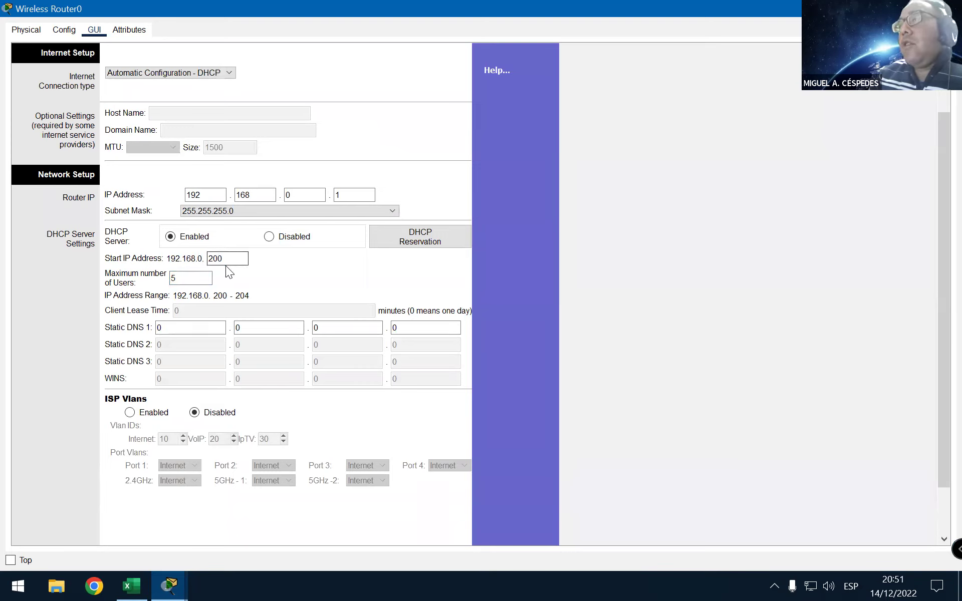
scroll(334, 238, "up", 1)
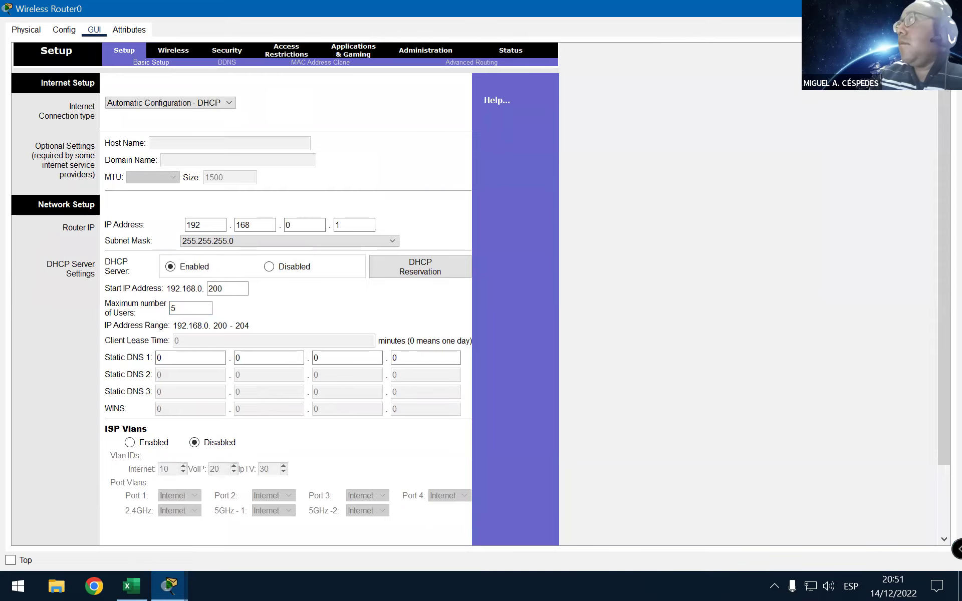
left_click(948, 8)
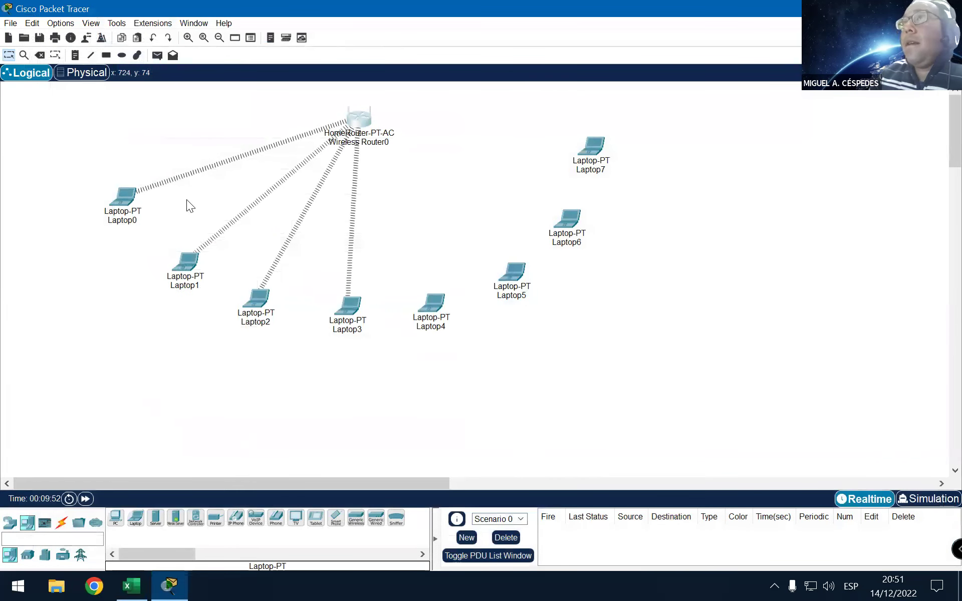
Step: Renew Laptop0's IP address by switching its IPv4 configuration from static back to DHCP, and close its window
left_click(131, 195)
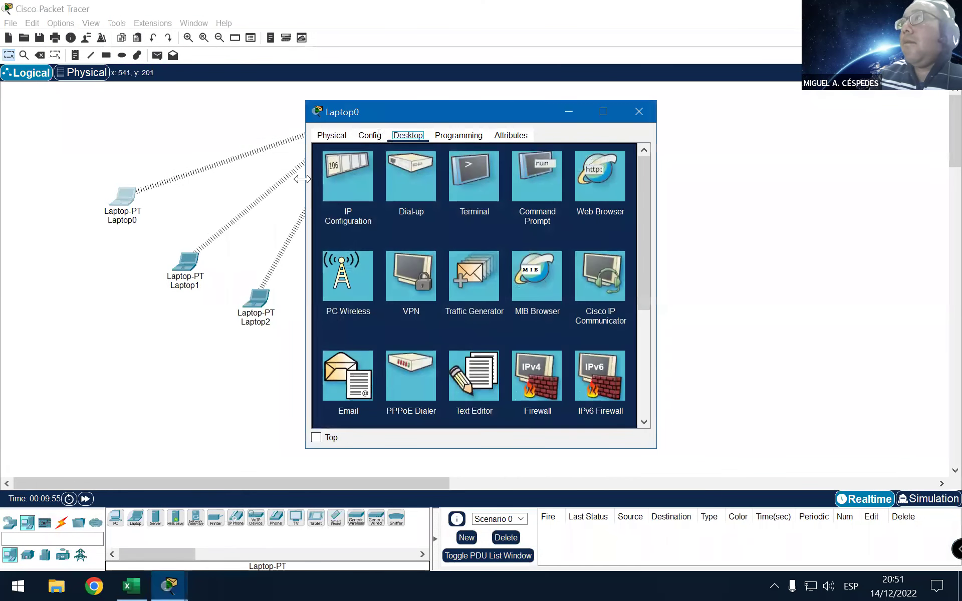
left_click(345, 181)
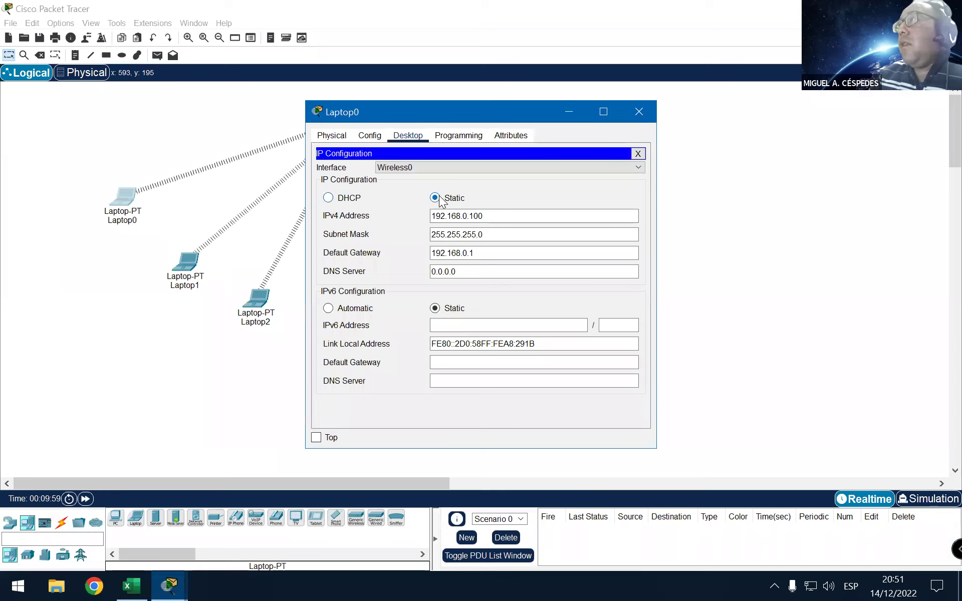
left_click(342, 200)
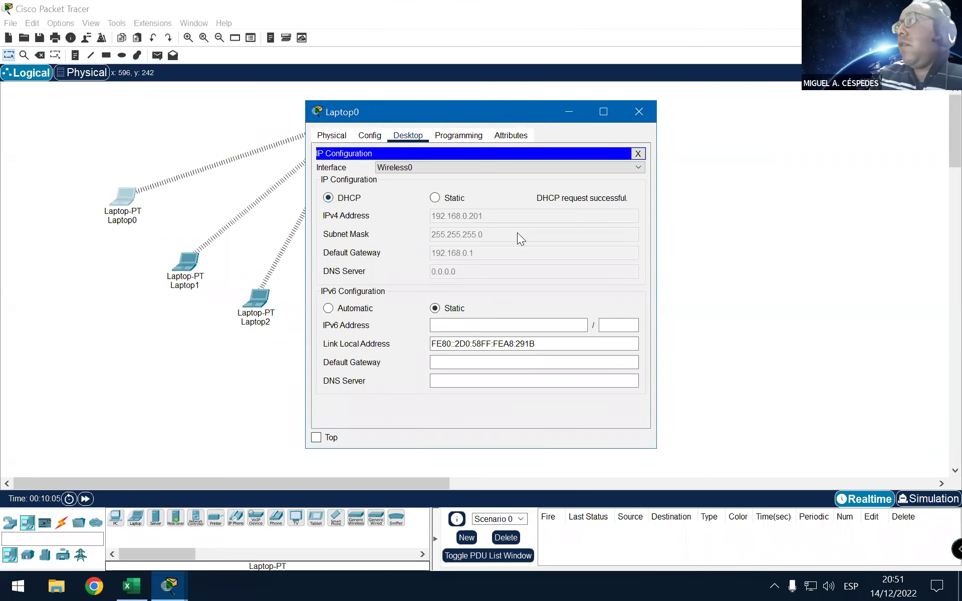
left_click(641, 111)
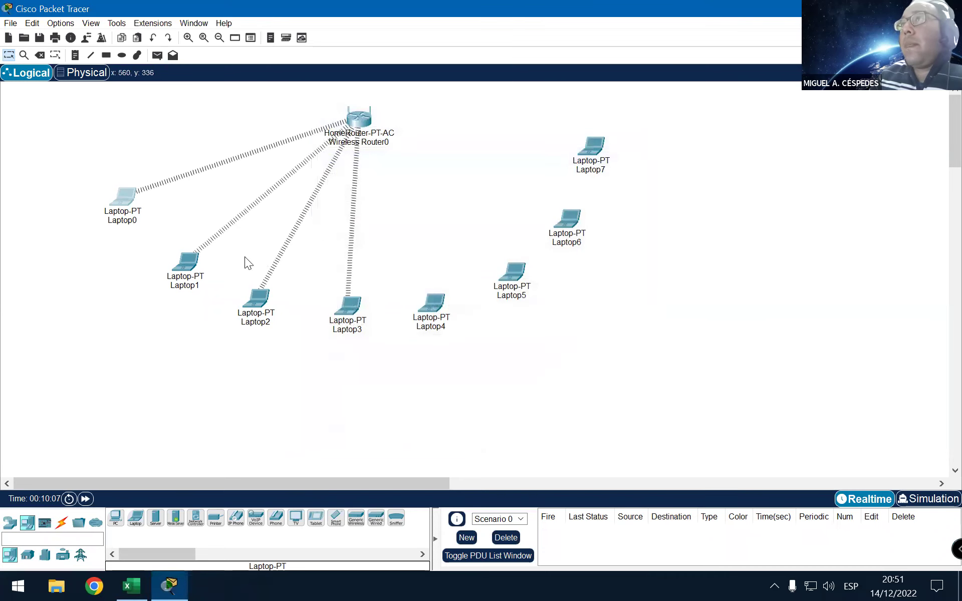
Step: Renew Laptop1's IP address by switching its IPv4 configuration to static and back to DHCP, and close the configuration
left_click(189, 261)
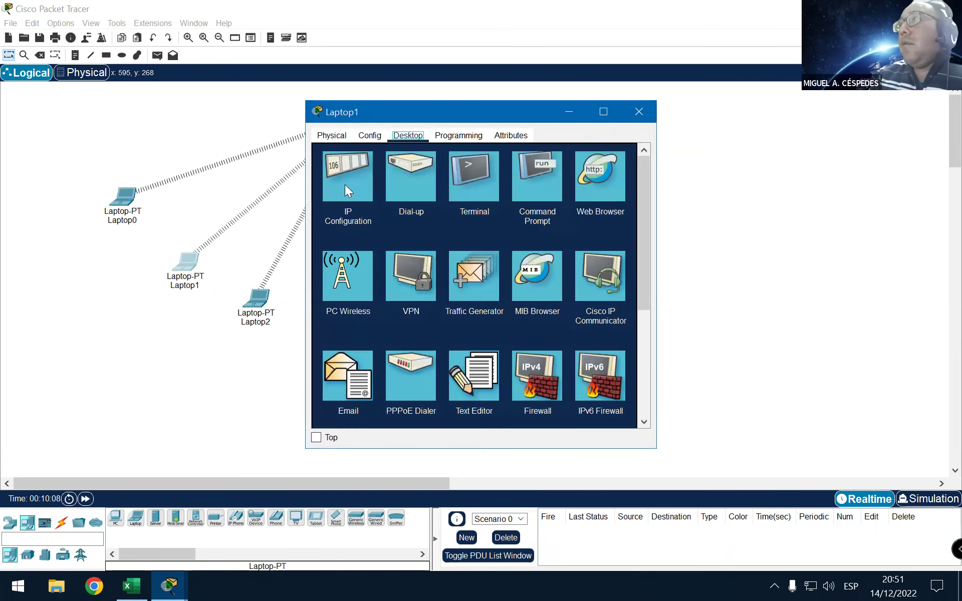
left_click(344, 190)
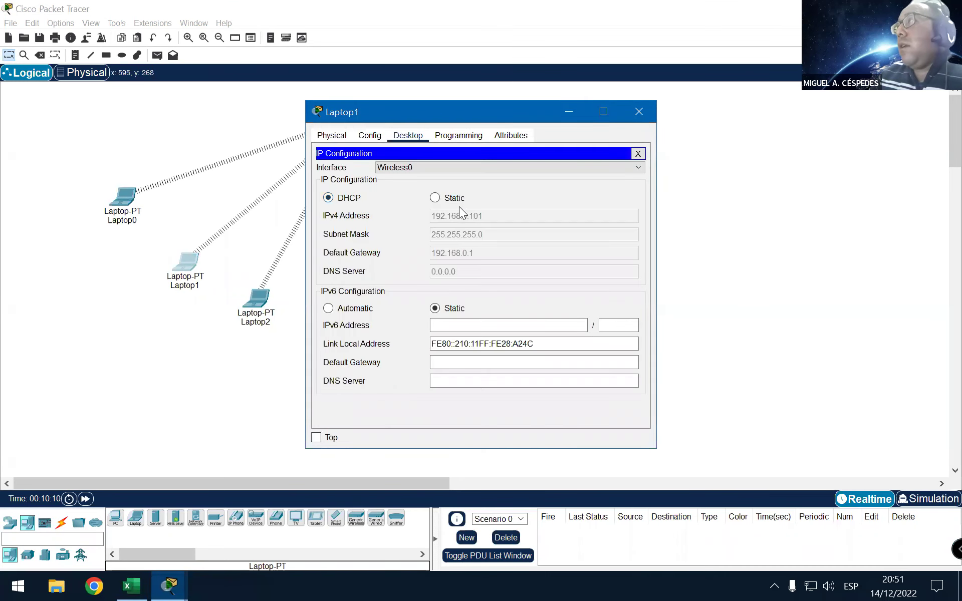
left_click(434, 198)
left_click(342, 201)
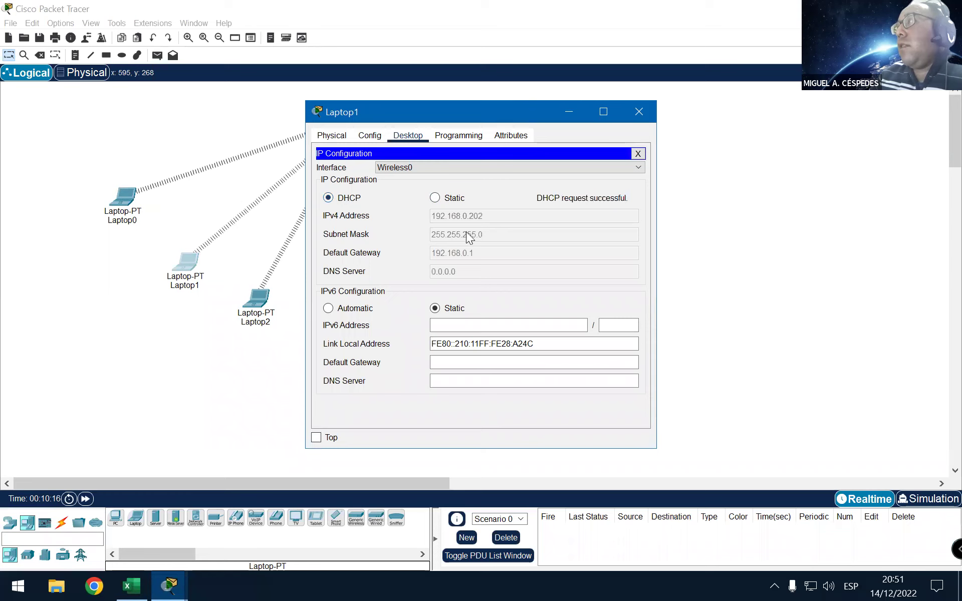
left_click(638, 154)
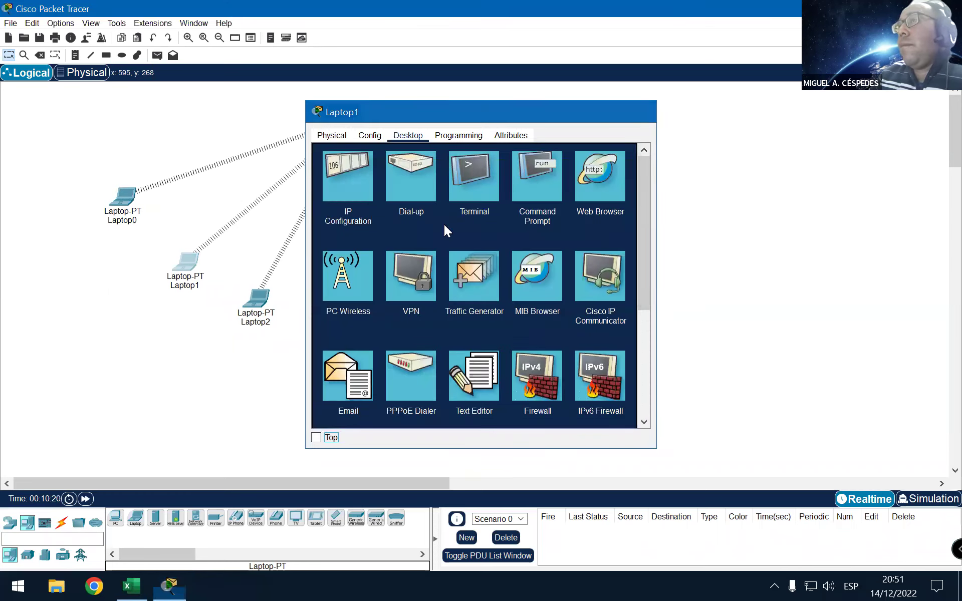
Step: Request a new IP address for Laptop2 by toggling its IPv4 configuration to static and back to DHCP, and close its window
left_click(269, 292)
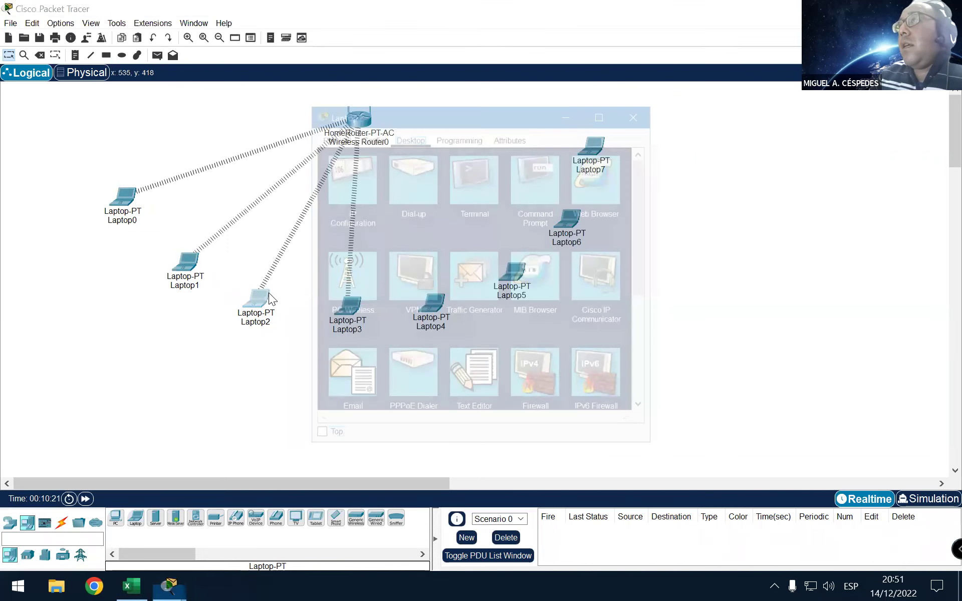
left_click(362, 180)
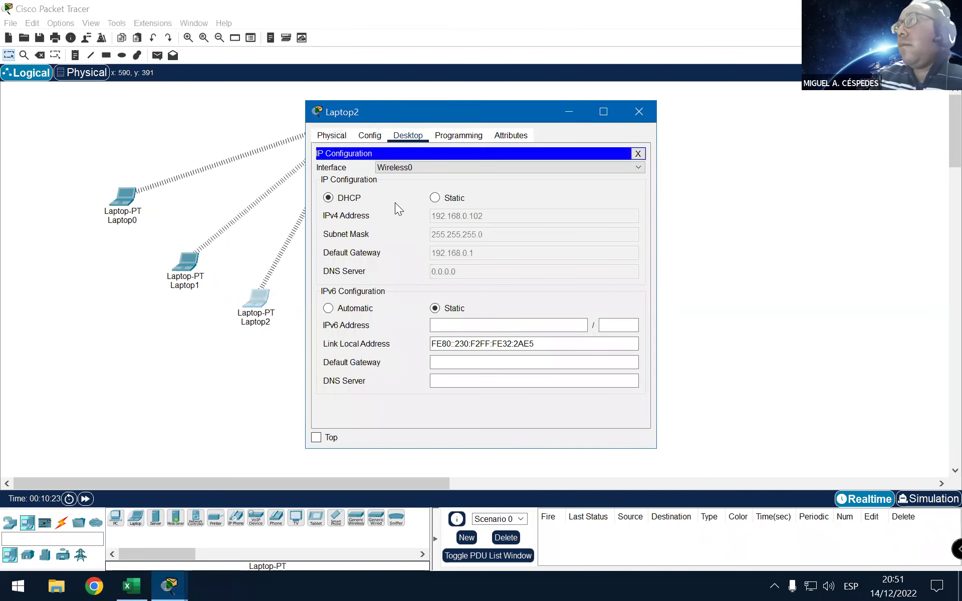
left_click(444, 200)
left_click(347, 200)
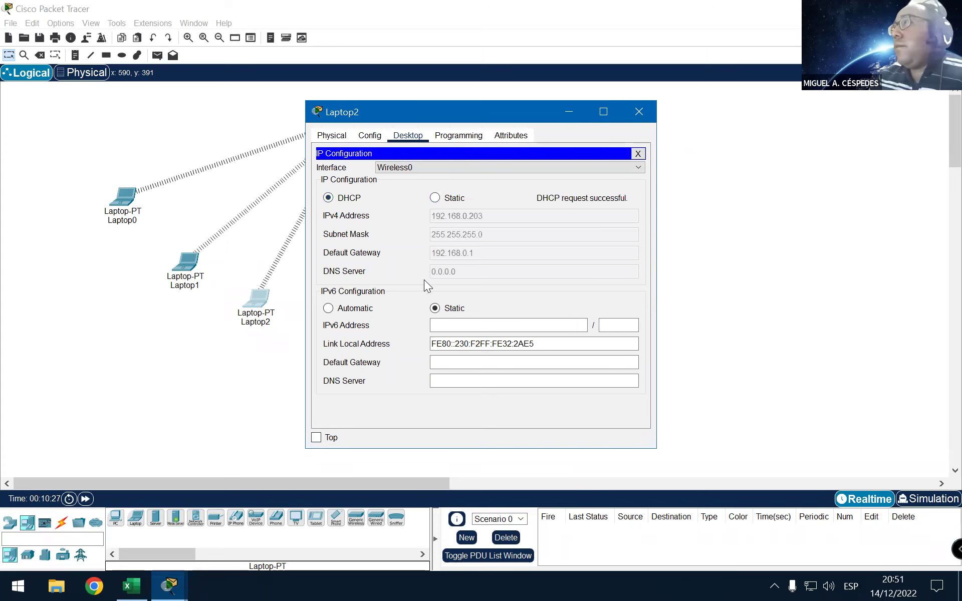
left_click(637, 153)
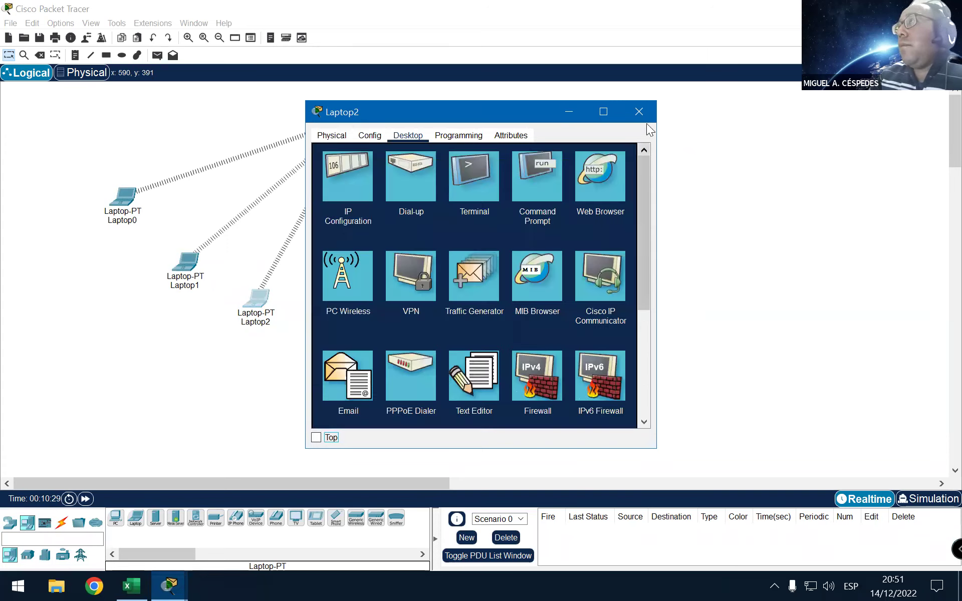
left_click(647, 109)
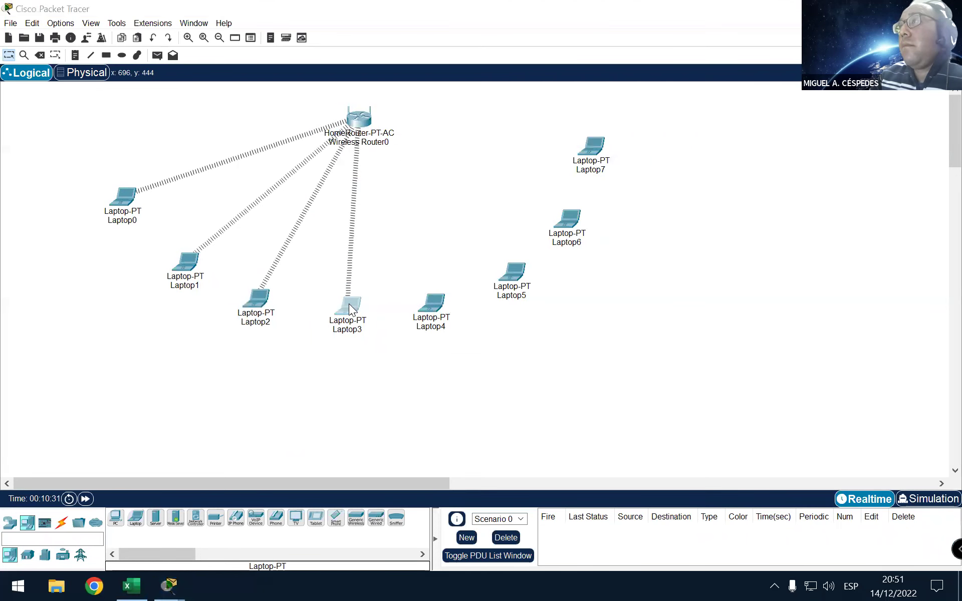
Step: Request a new IP address for Laptop3 by toggling its IPv4 configuration to static and back to DHCP, and close its window
left_click(350, 306)
left_click(369, 170)
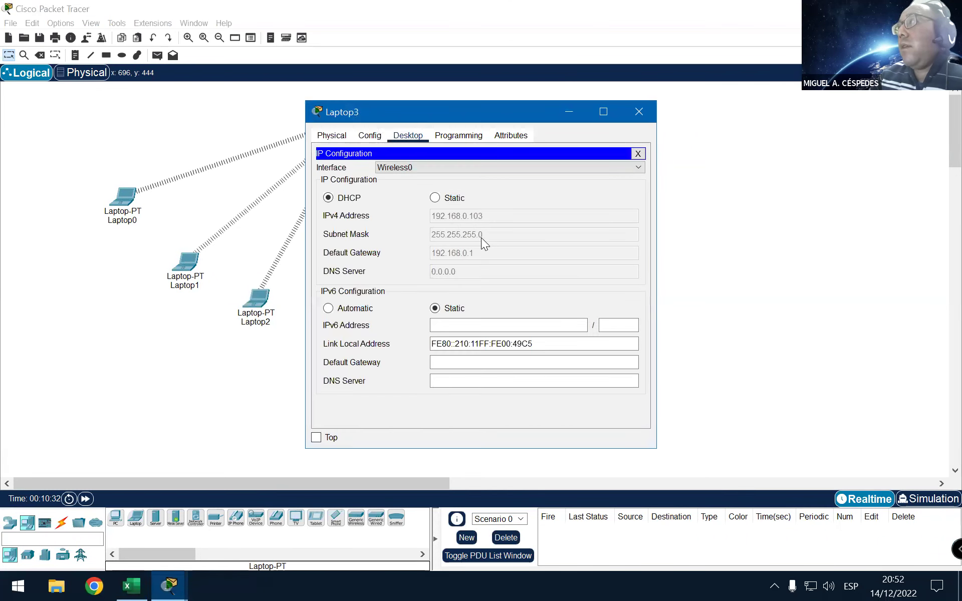
left_click(434, 198)
left_click(352, 199)
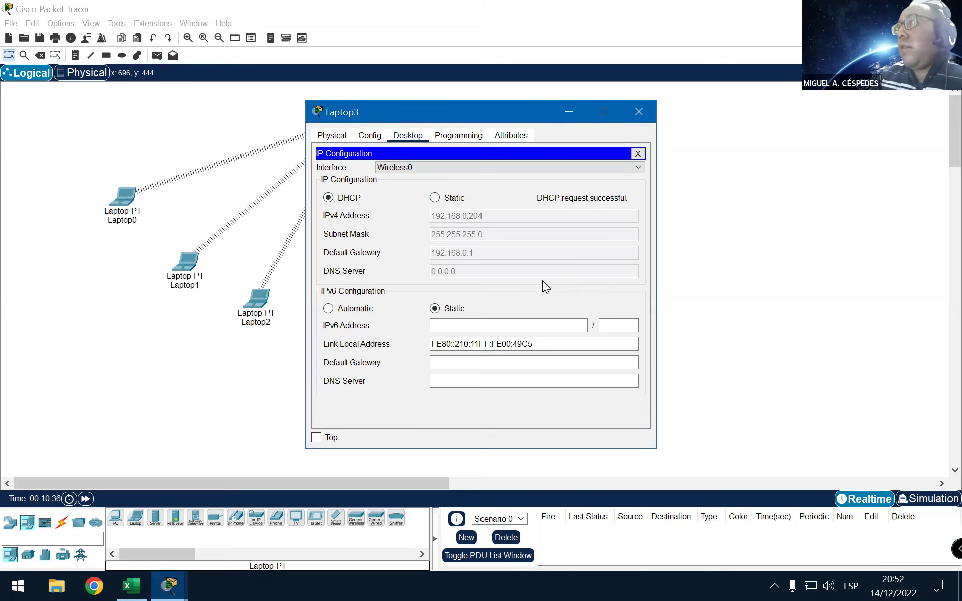
left_click(639, 111)
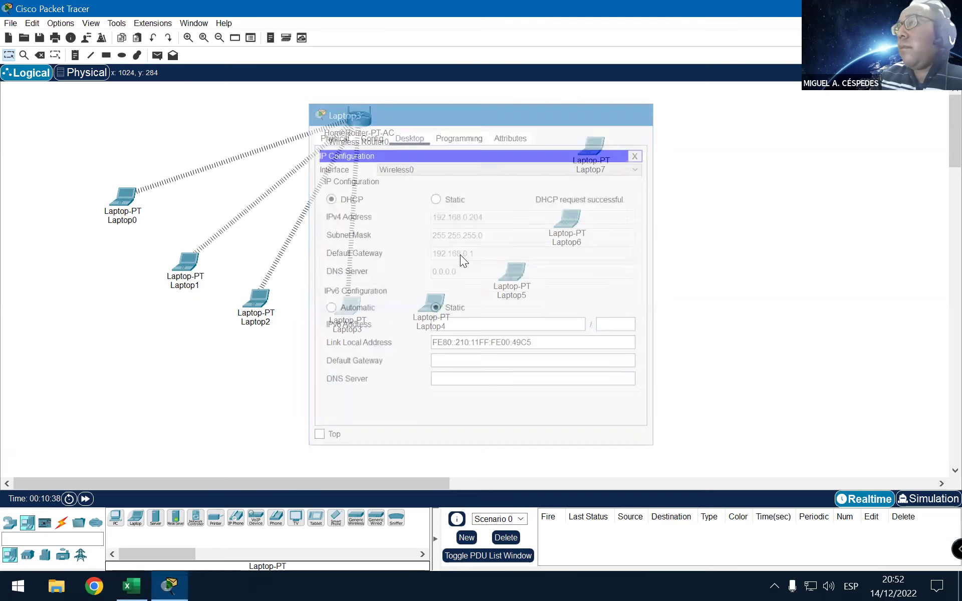
Step: Replace the network module in Laptop4 with the WPC300N wireless module and close the laptop's window
left_click(441, 305)
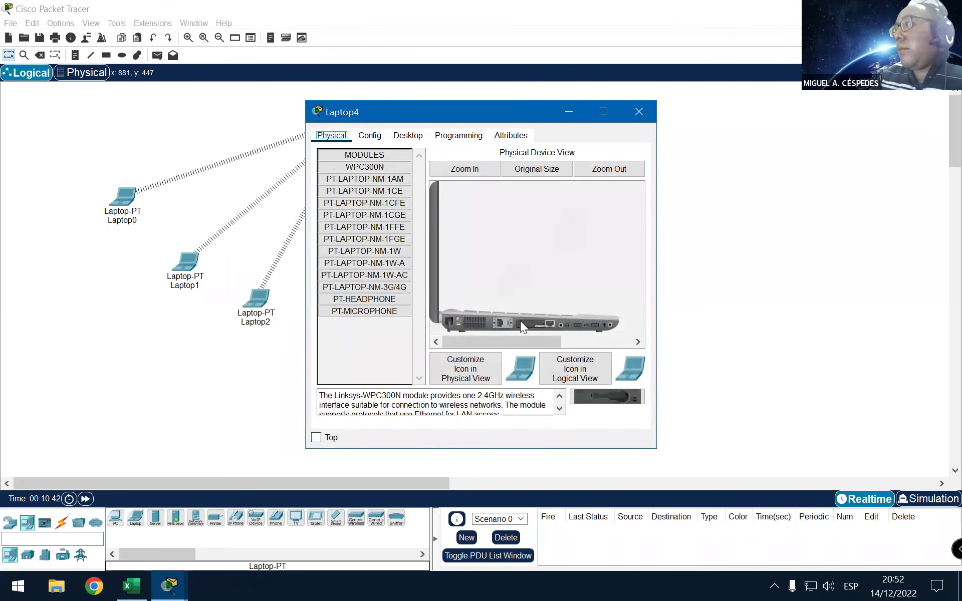
left_click_drag(513, 329, 388, 323)
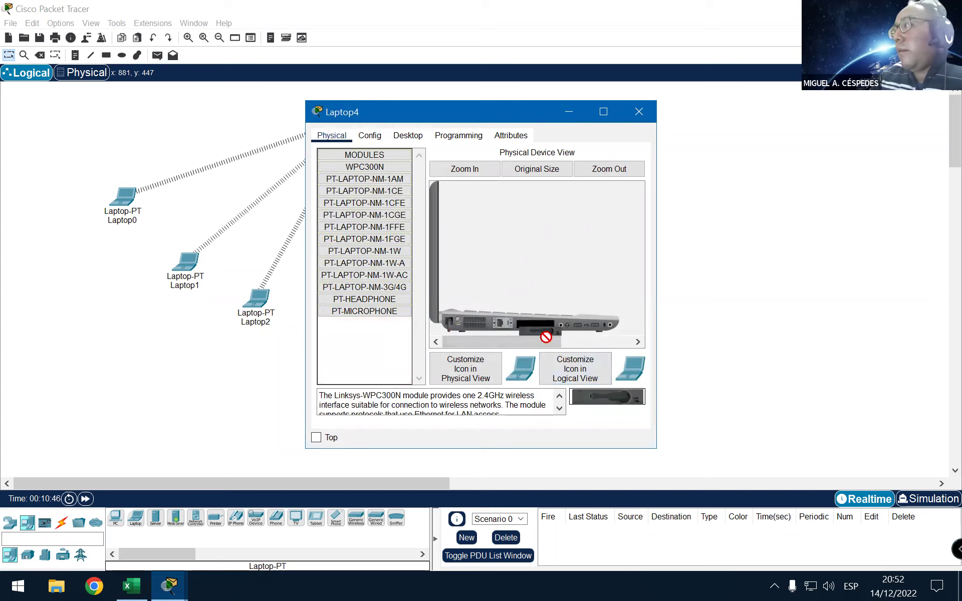
left_click_drag(531, 322, 535, 323)
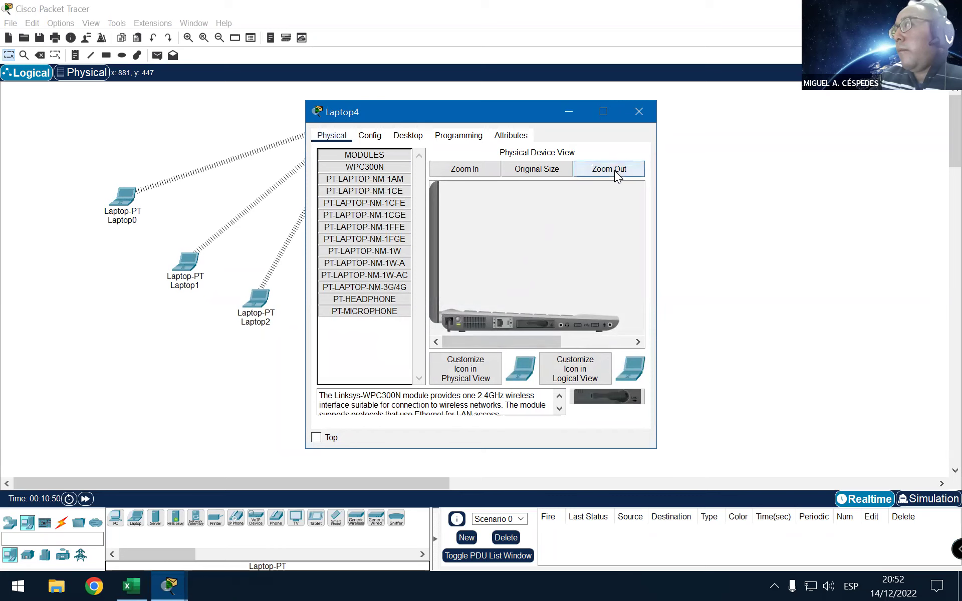
left_click(640, 112)
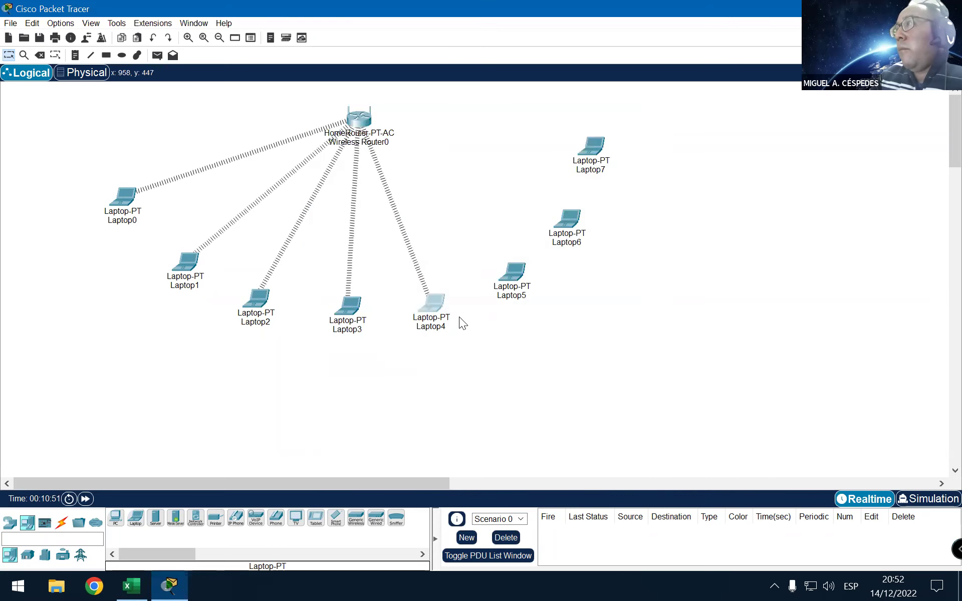
Step: Request an IP address for Laptop4 by switching its IPv4 configuration between static and DHCP twice, and close its window
left_click(436, 300)
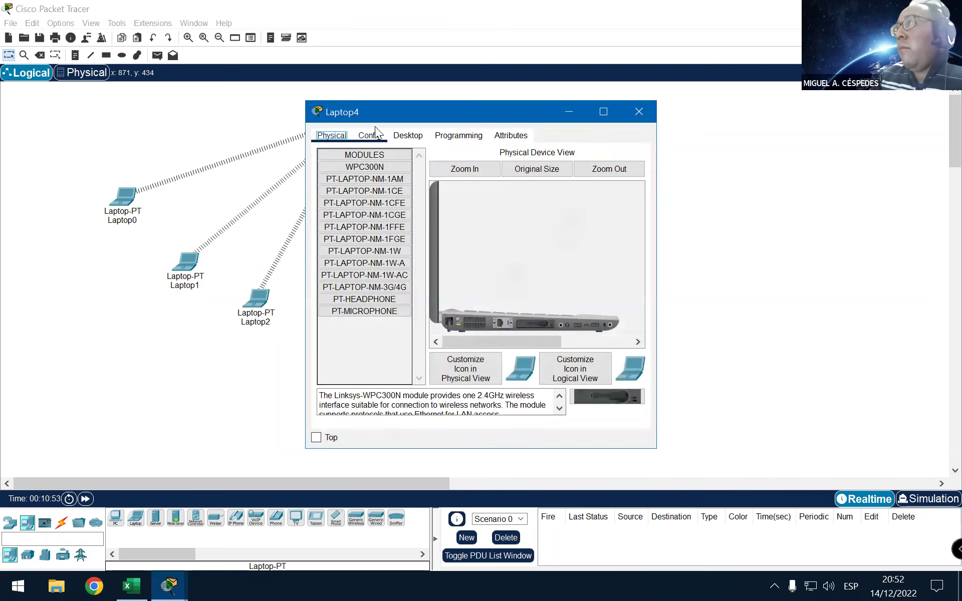
left_click(423, 140)
left_click(370, 172)
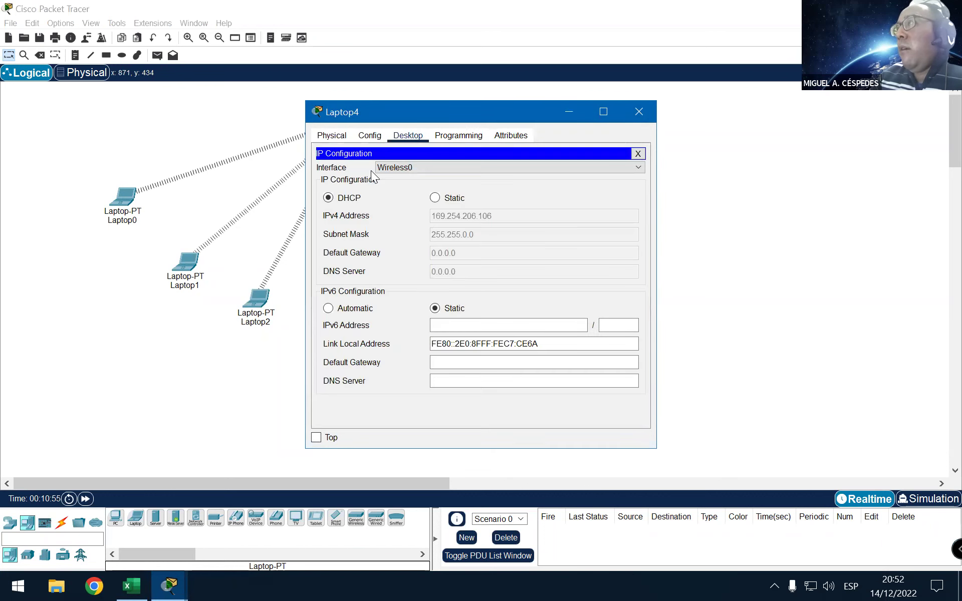
left_click(444, 201)
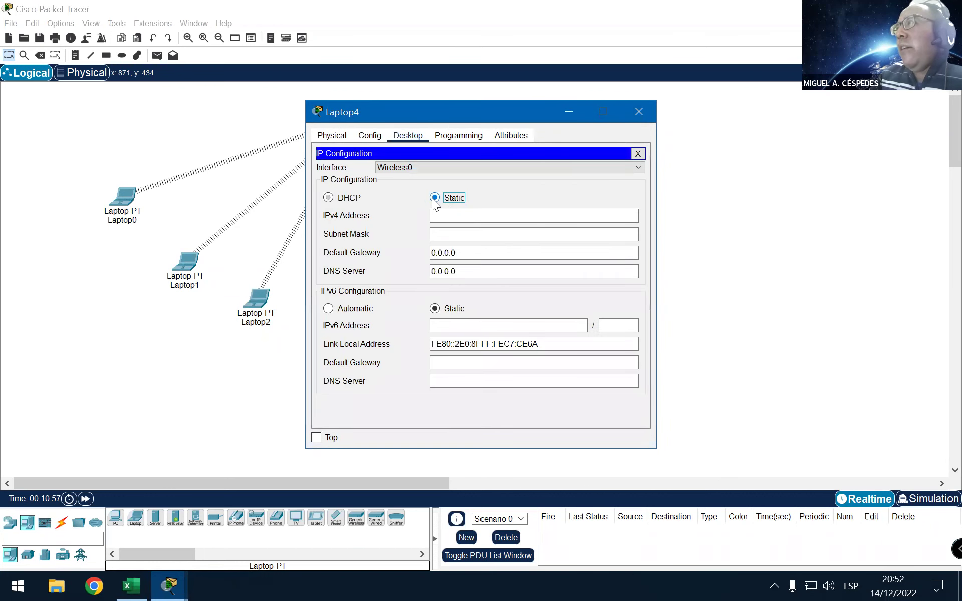
left_click(344, 198)
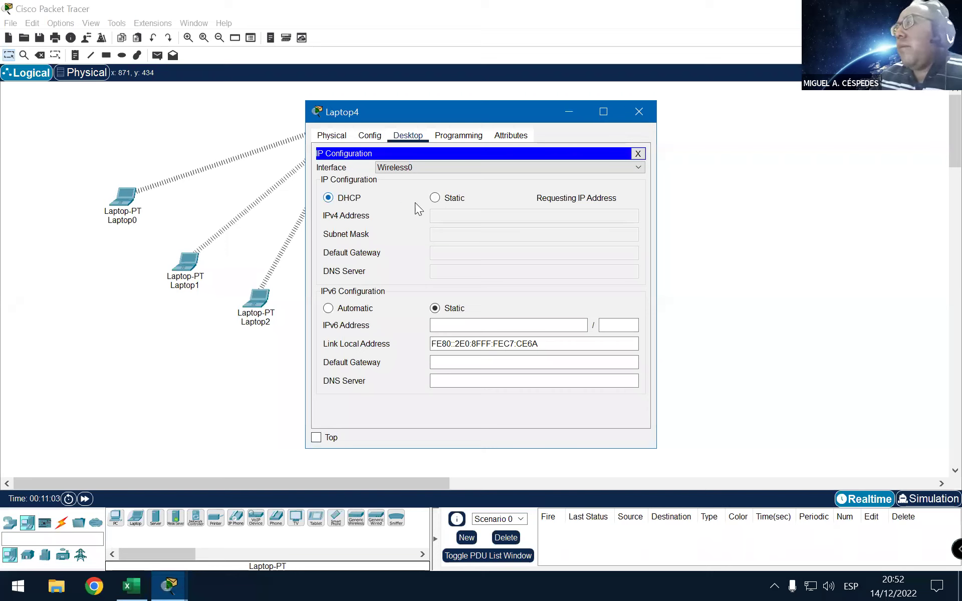
left_click(446, 202)
left_click(345, 202)
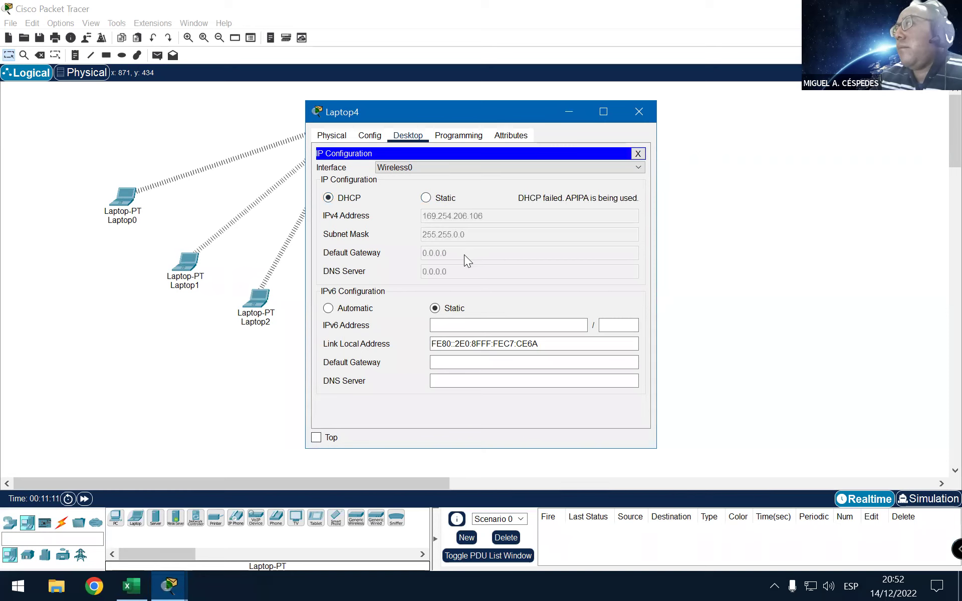
left_click(637, 154)
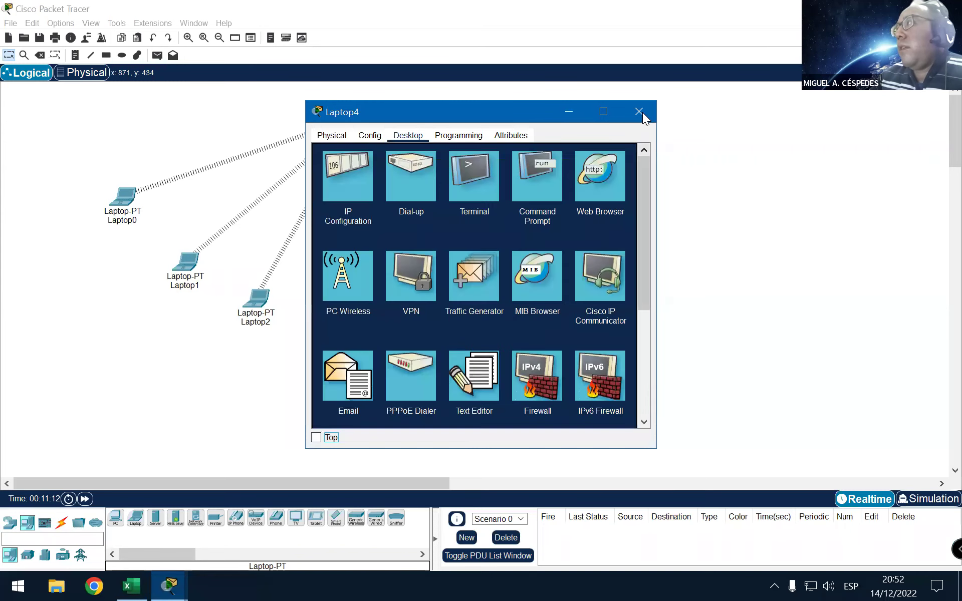
left_click(639, 111)
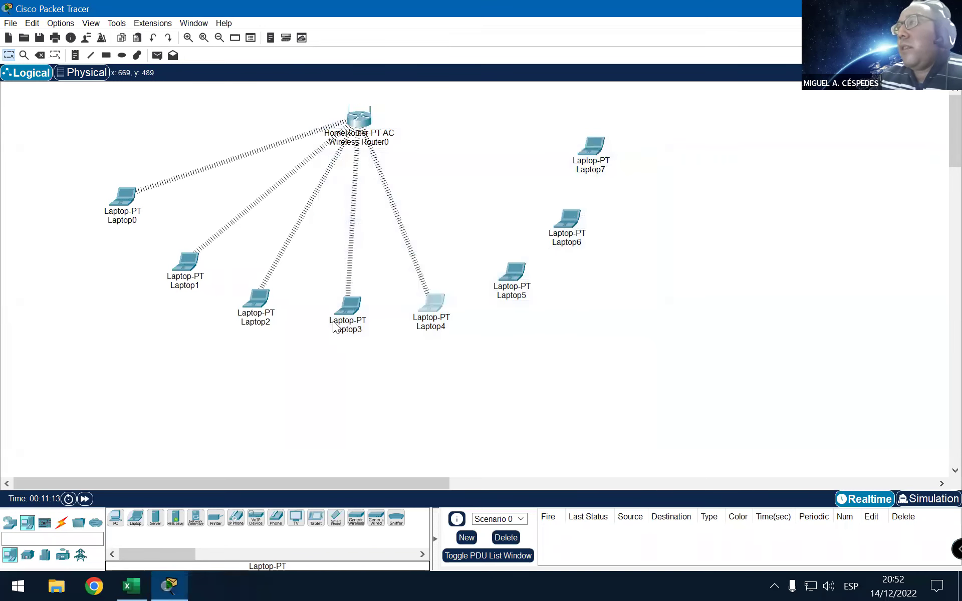
Step: Connect Laptop4 to the WEP-secured Default network in PC Wireless by entering the 64-bit WEP key, and close the wireless utility
left_click(445, 303)
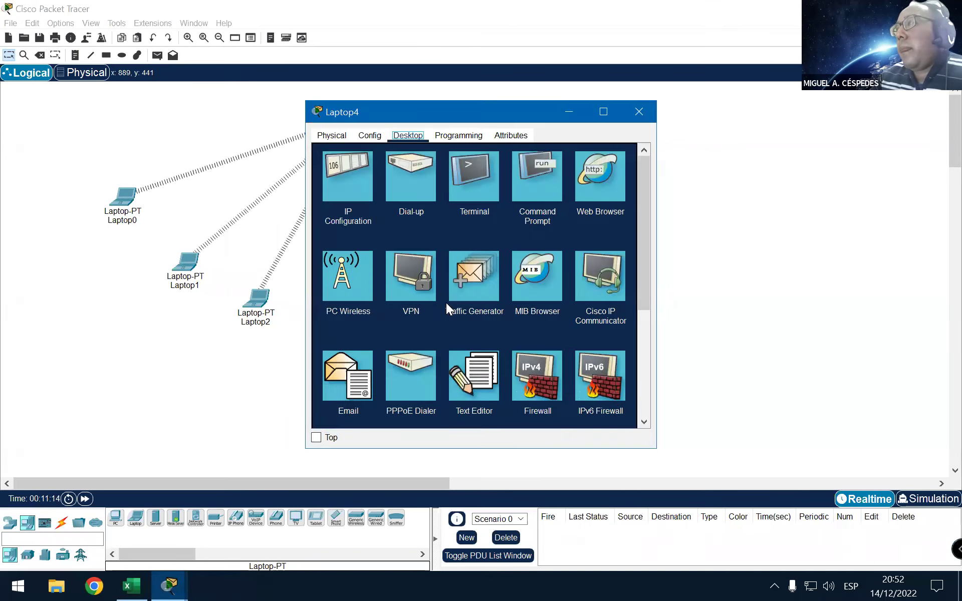
left_click(361, 266)
left_click(419, 232)
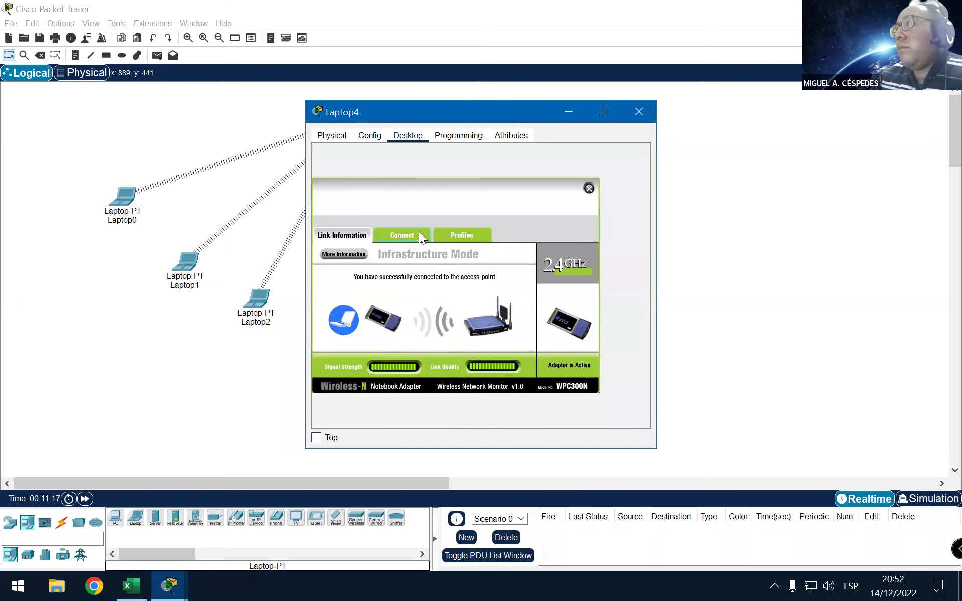
left_click(455, 339)
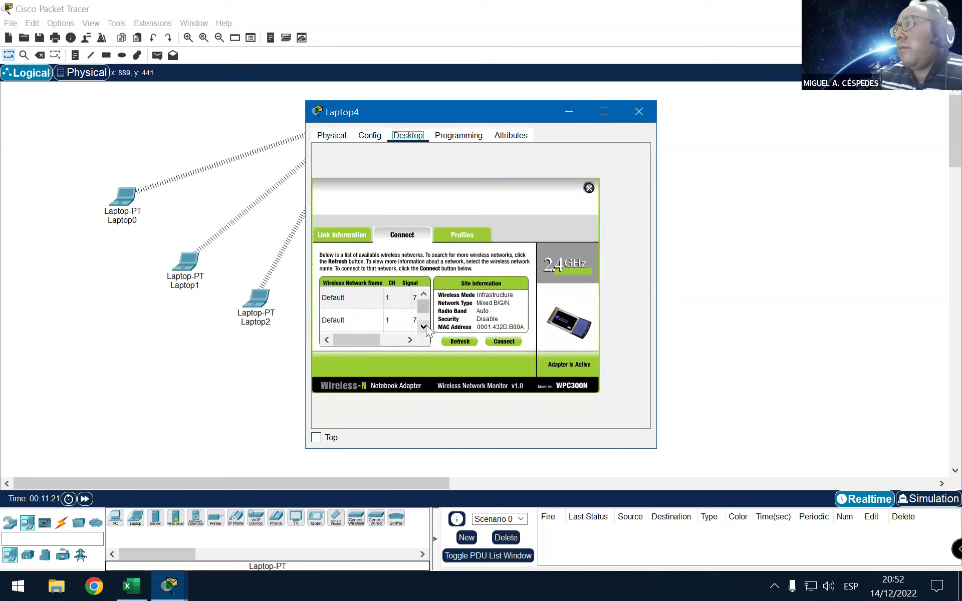
left_click(354, 296)
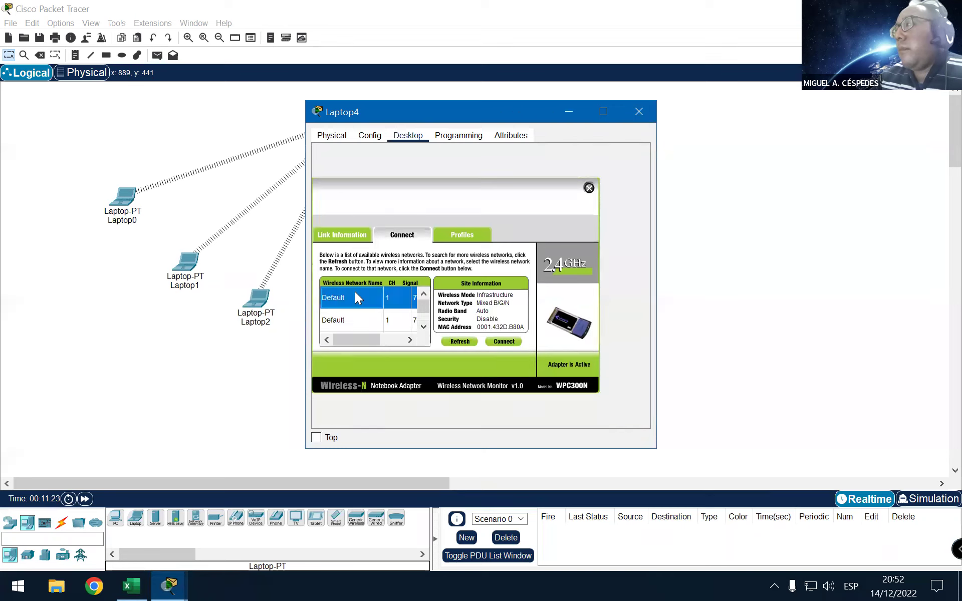
left_click(355, 320)
left_click(520, 345)
left_click(398, 323)
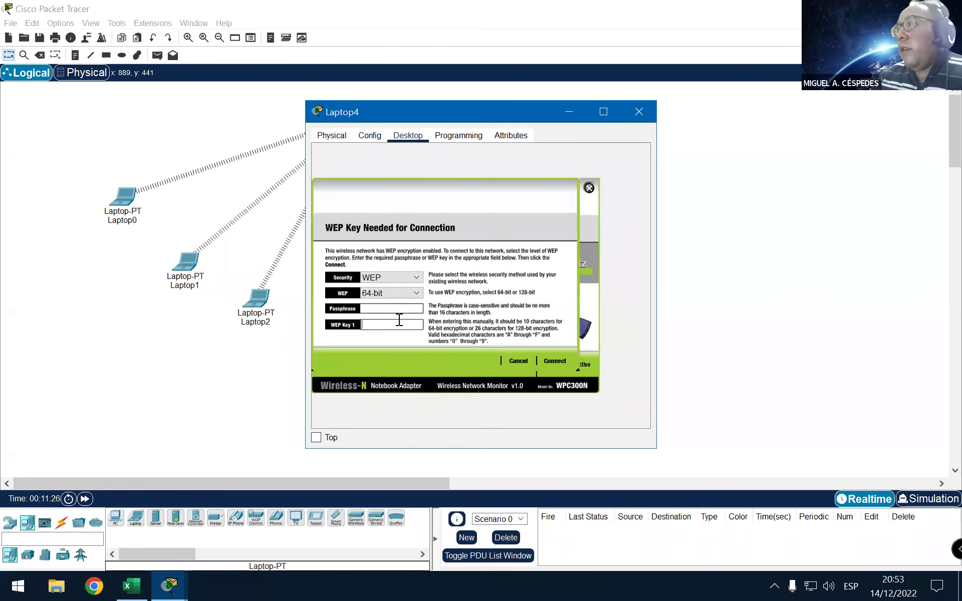
type("0123456789")
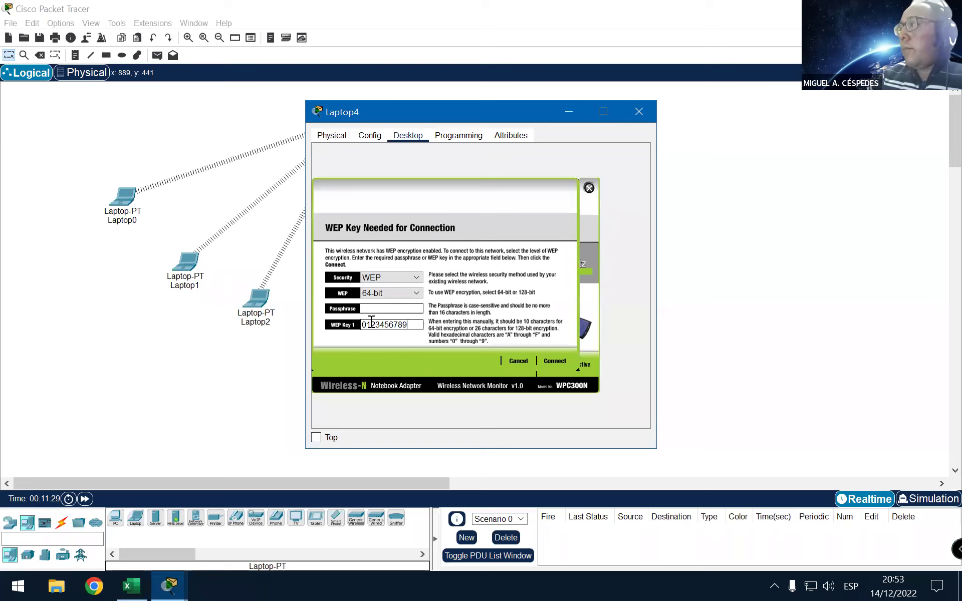
left_click(561, 360)
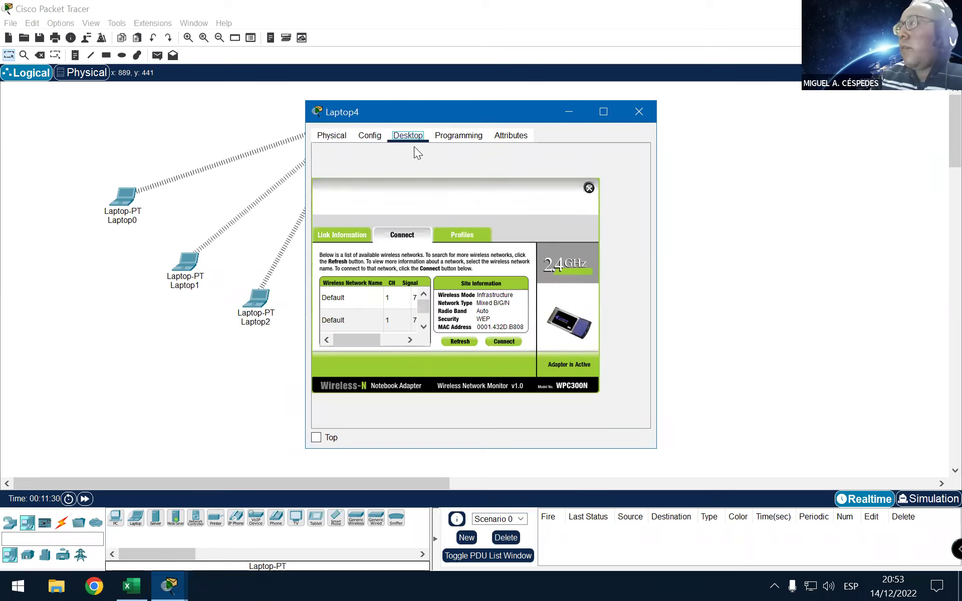
left_click(379, 134)
left_click(389, 194)
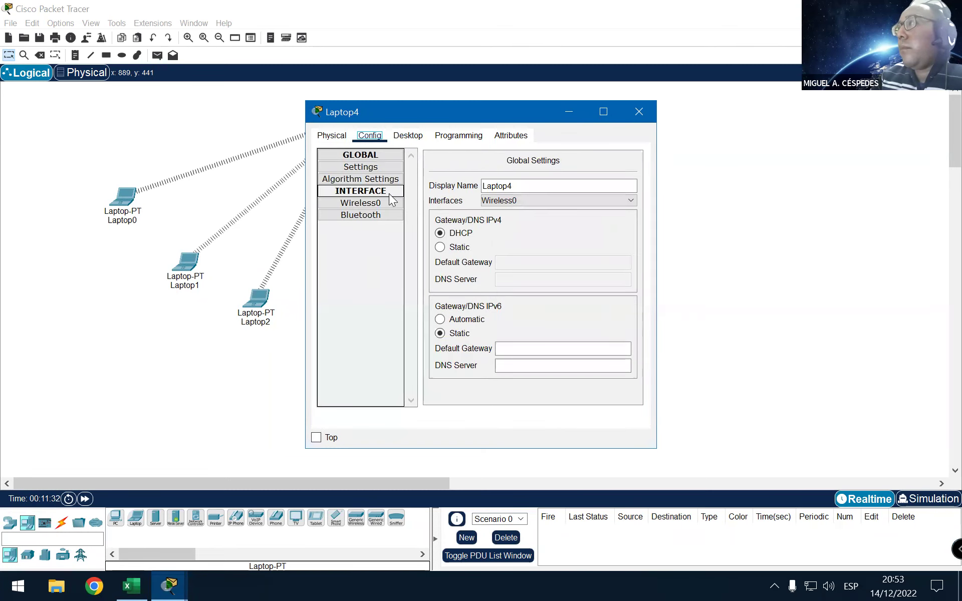
left_click(409, 138)
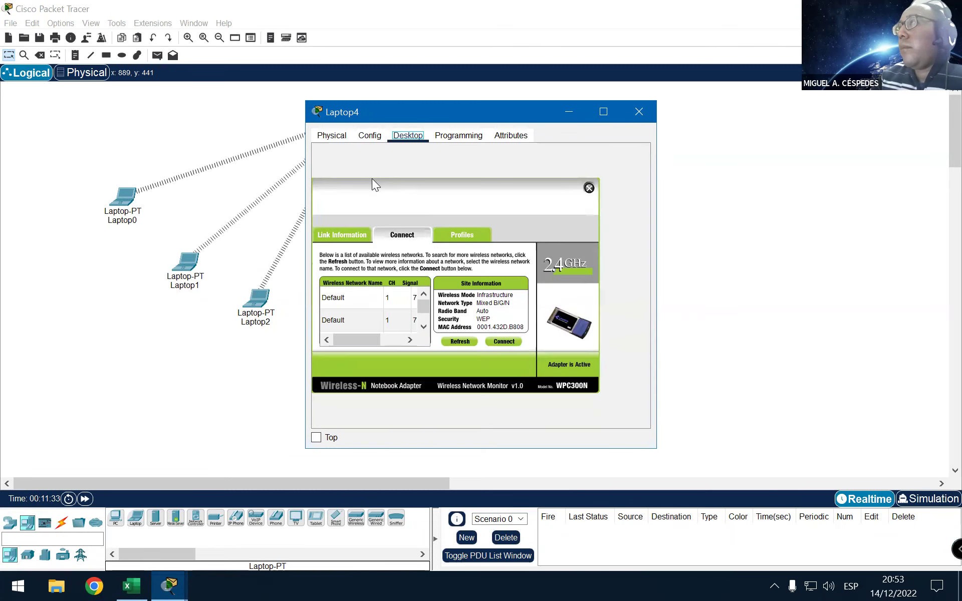
left_click(589, 188)
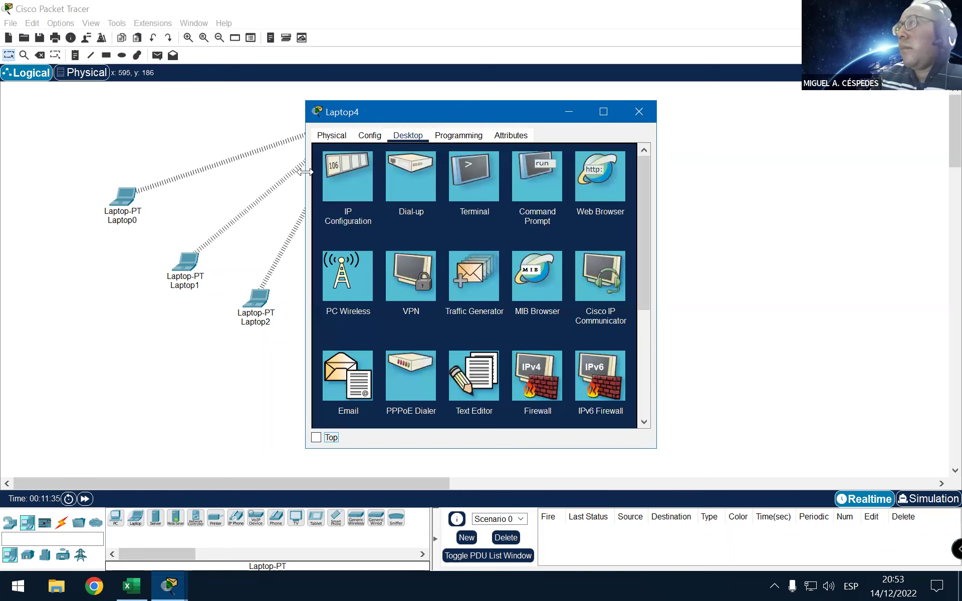
Step: Request Laptop4's IP address again over the wireless connection by toggling IPv4 to static and back to DHCP, and close its window
left_click(341, 167)
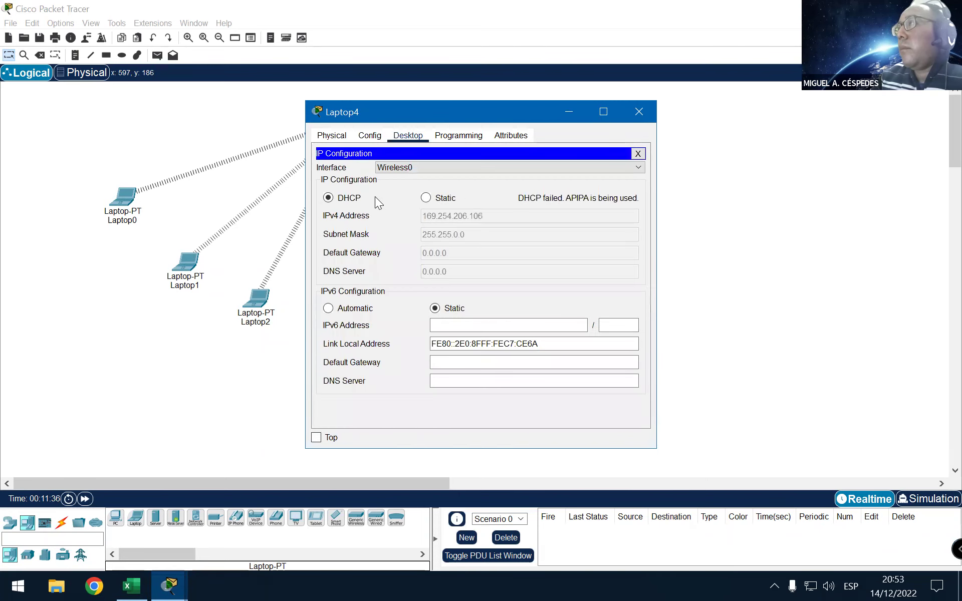
left_click(434, 197)
left_click(347, 199)
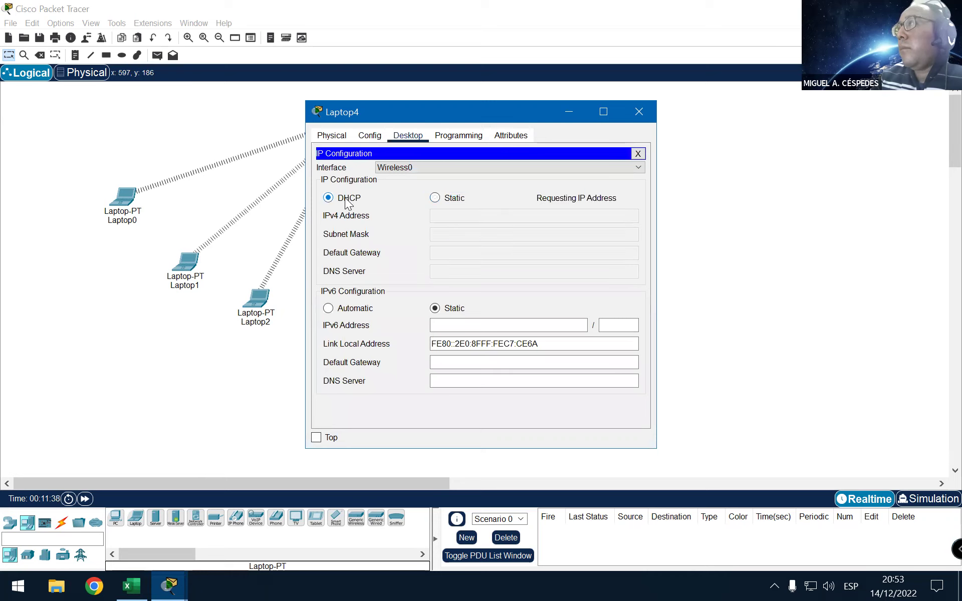
left_click_drag(479, 106, 571, 107)
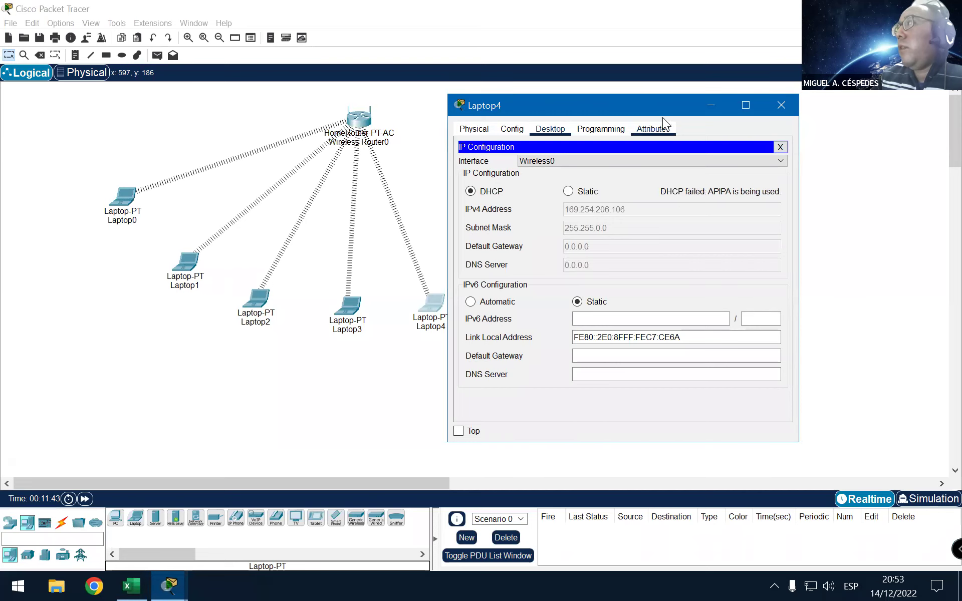
left_click_drag(646, 99, 431, 113)
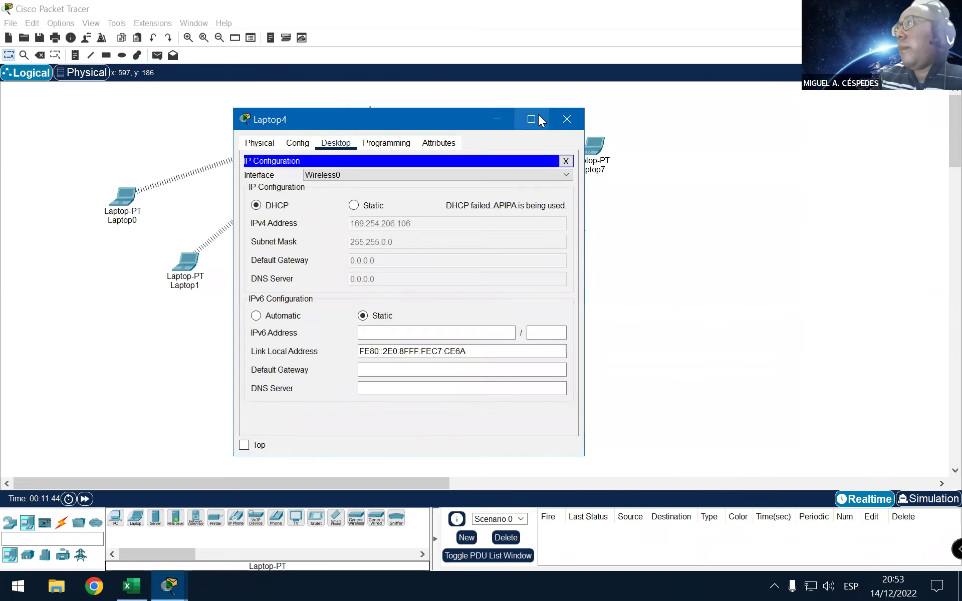
left_click(567, 120)
Step: Replace the network module in Laptop5 with the WPC300N wireless module and close the laptop's window
left_click(511, 275)
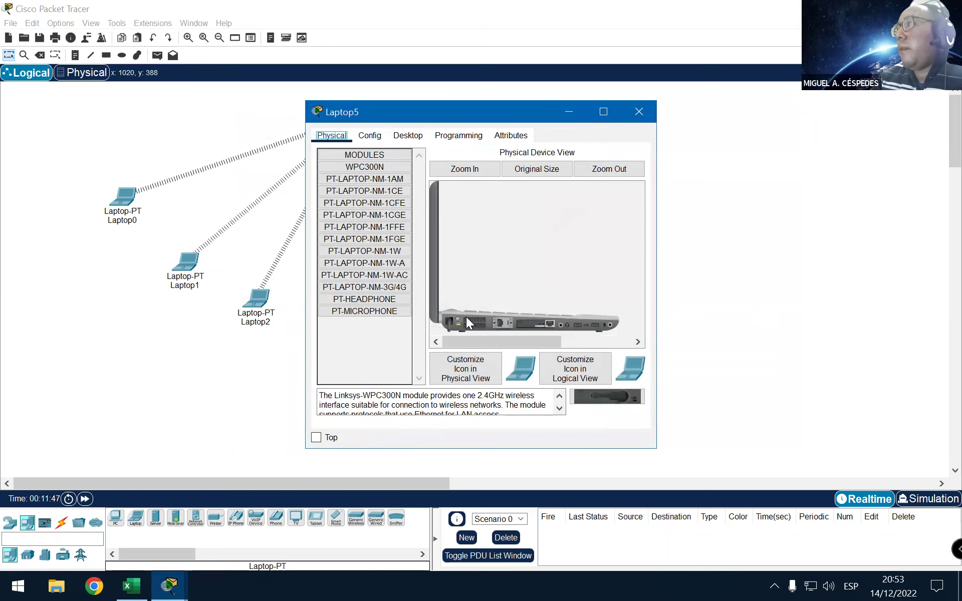
left_click_drag(497, 323, 388, 321)
left_click_drag(608, 396, 535, 325)
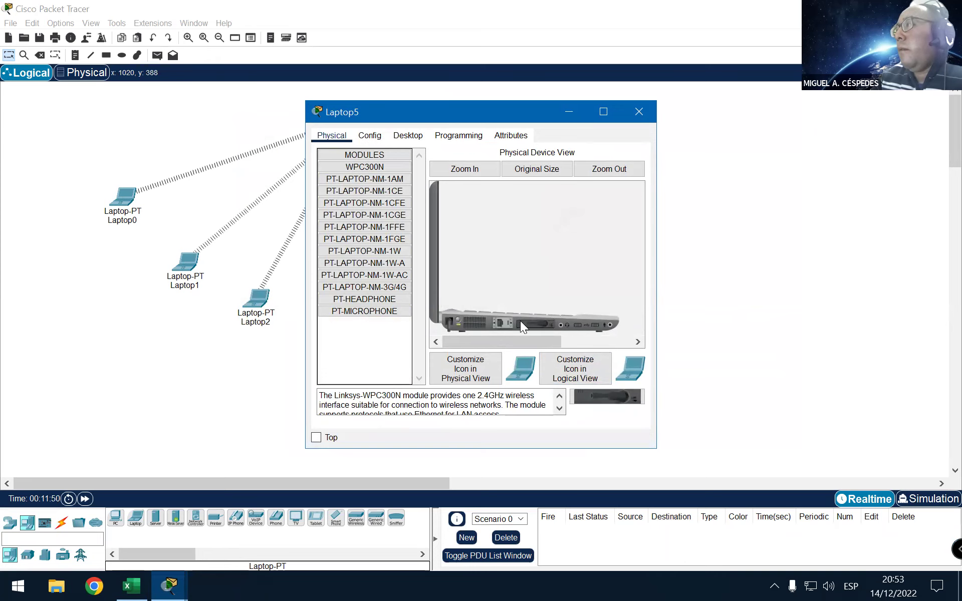
left_click(645, 110)
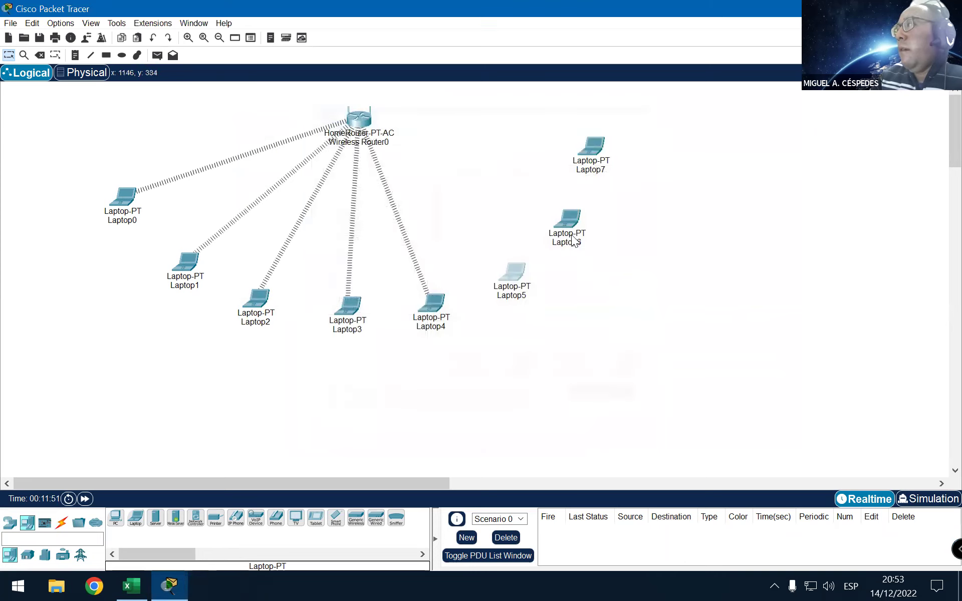
Step: Swap Laptop6's wired network module for the WPC300N wireless module, check its installation, and close the window
left_click(571, 217)
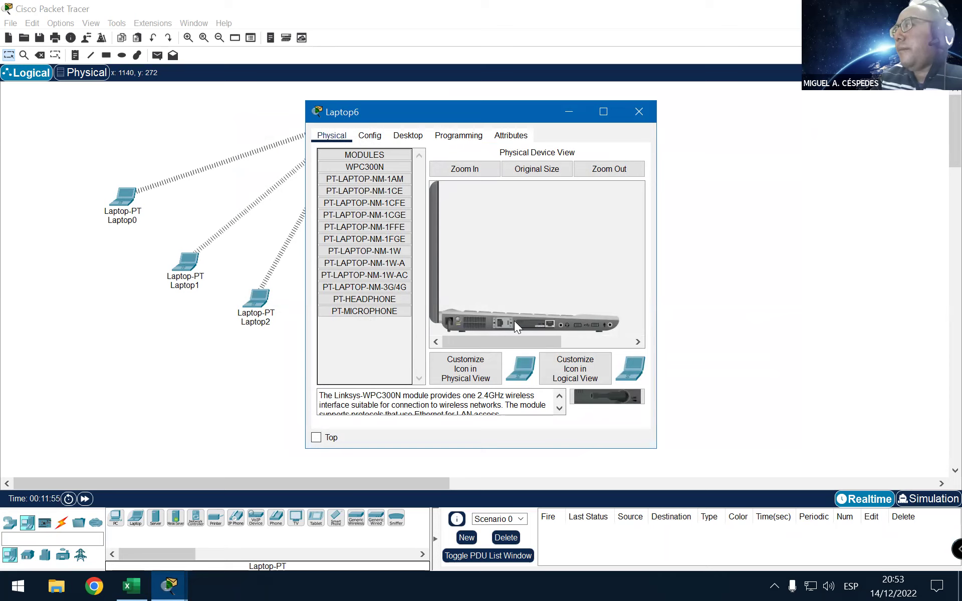
mouse_move(524, 323)
left_mouse_down()
mouse_move(518, 333)
mouse_move(601, 383)
mouse_move(541, 326)
left_mouse_up()
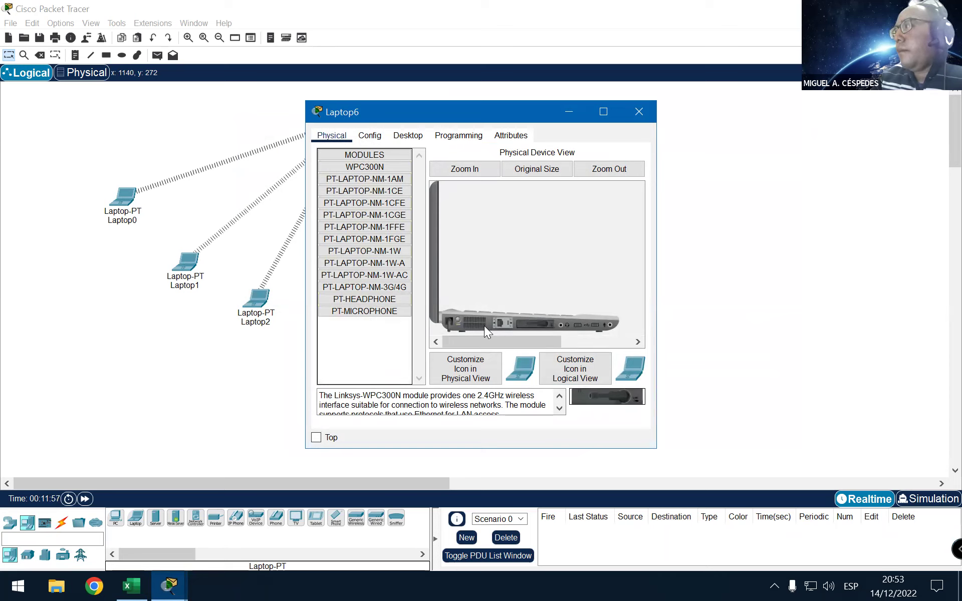
left_click(637, 112)
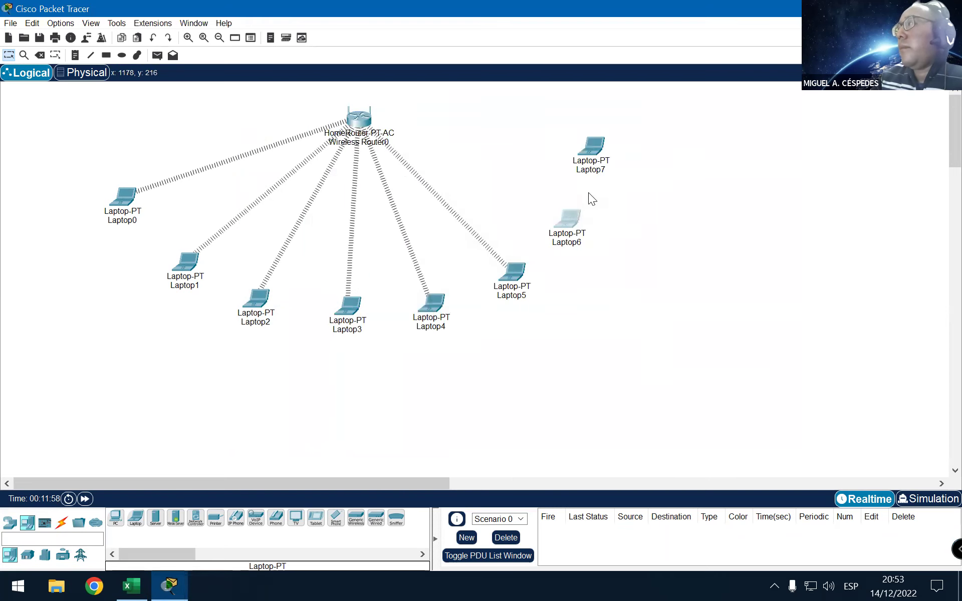
left_click(574, 220)
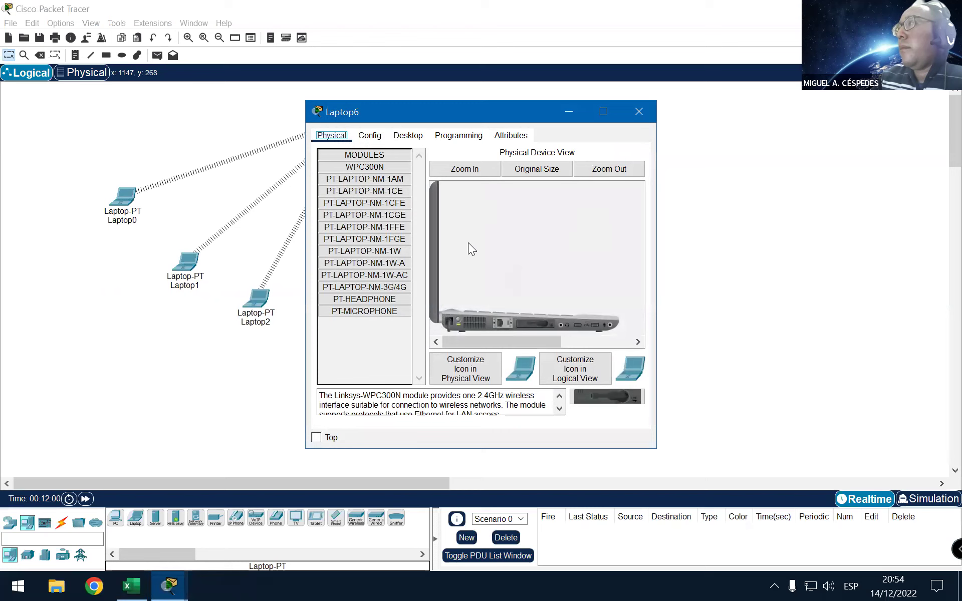
left_click(639, 112)
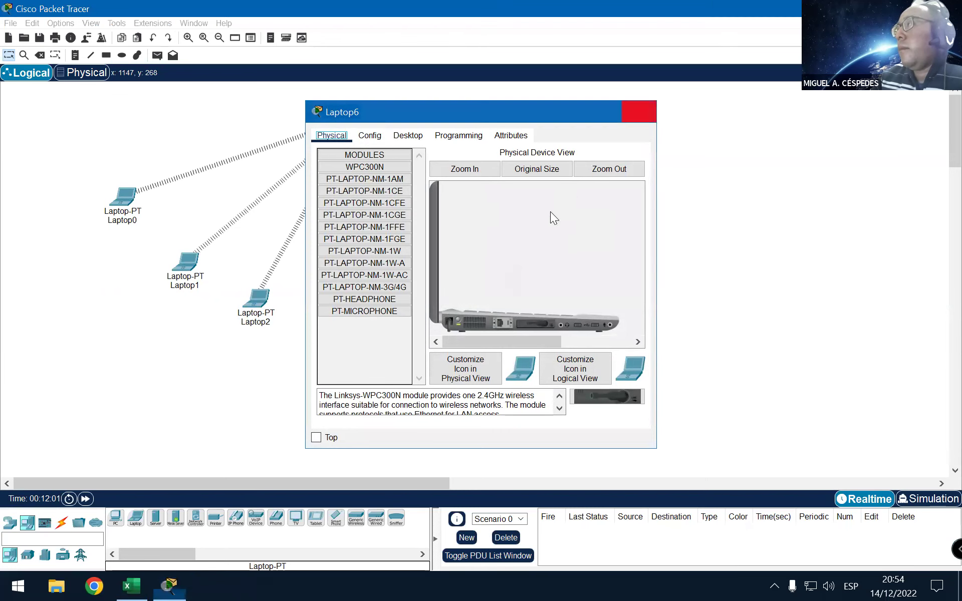
Step: Remove the wired network module from Laptop7, install the WPC300N wireless module, and close the laptop's window
left_click(599, 147)
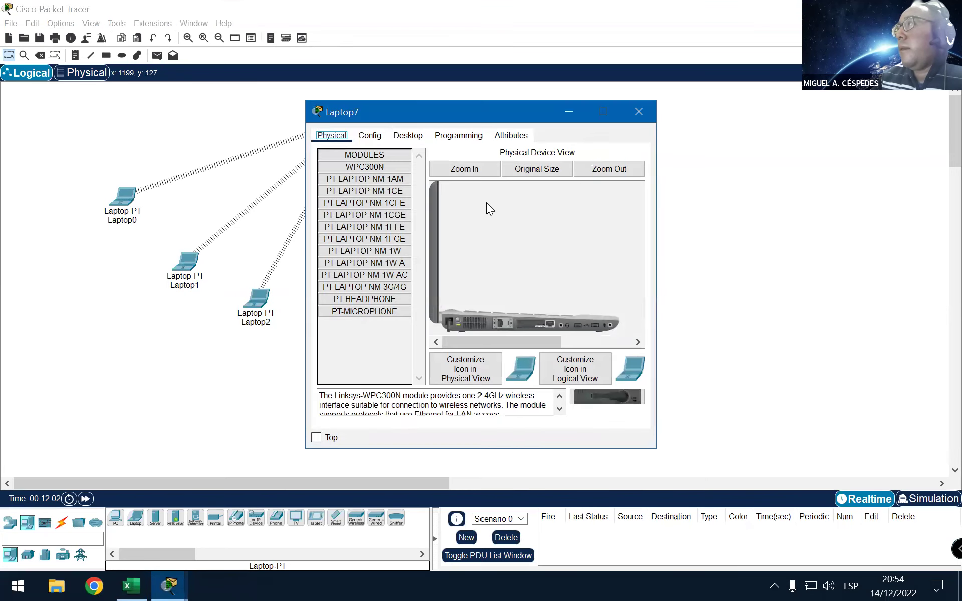
left_click(477, 320)
left_click_drag(520, 323, 308, 302)
left_click_drag(536, 324, 354, 324)
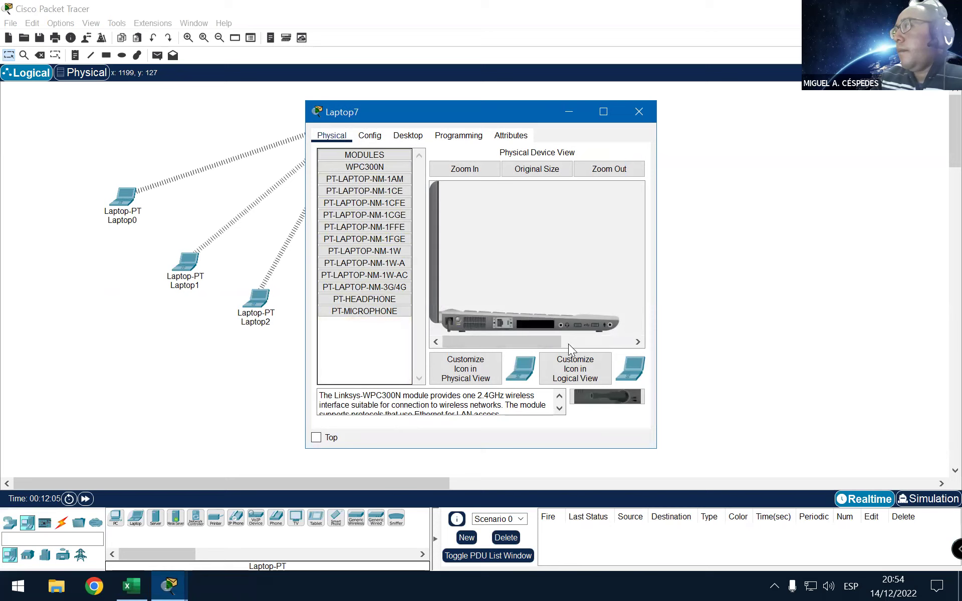
left_click_drag(631, 393, 511, 326)
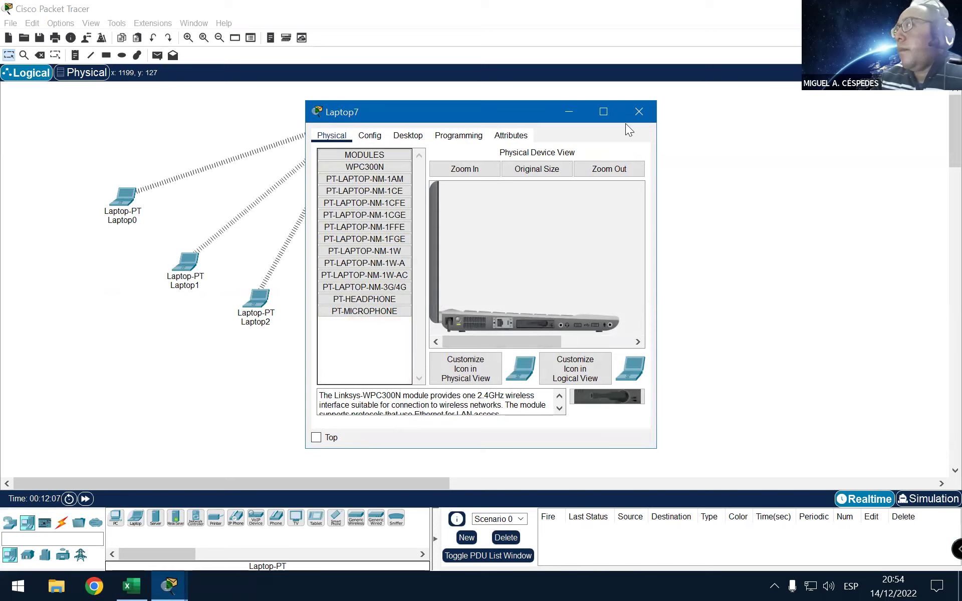
left_click(638, 114)
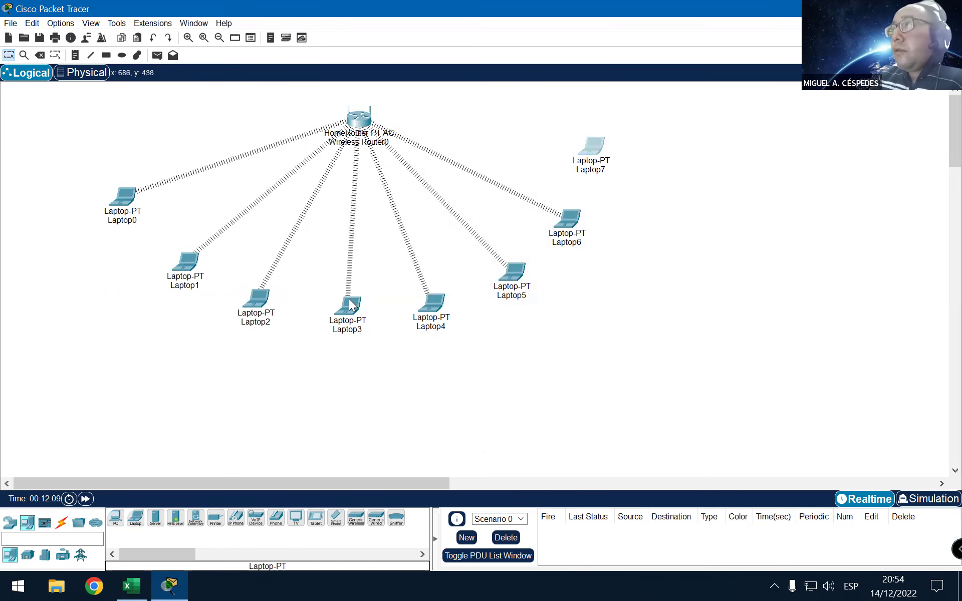
Step: Renew Laptop4's wireless IPv4 address by switching its configuration to static and back to DHCP, and close its window
left_click(425, 302)
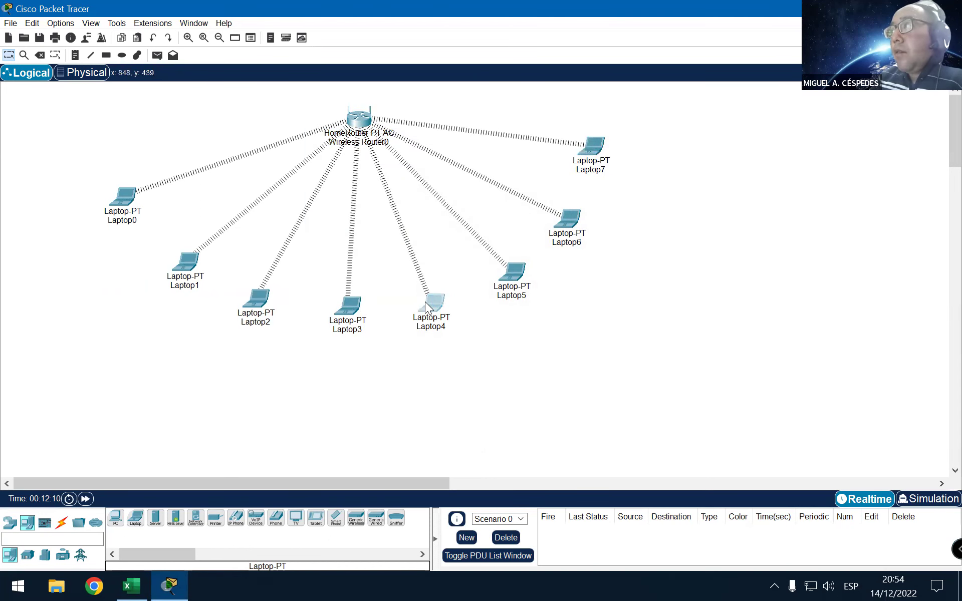
left_click(351, 165)
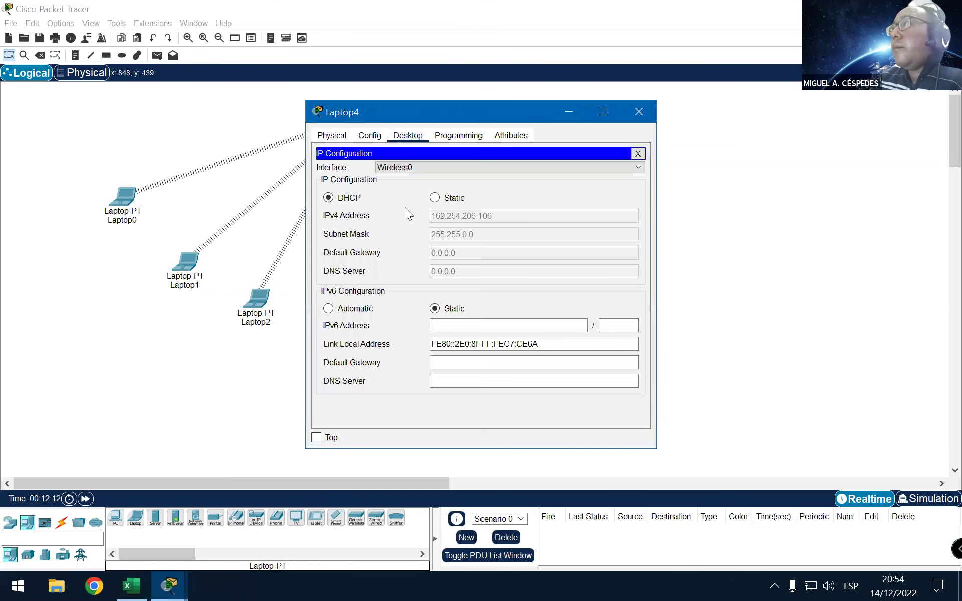
left_click(435, 197)
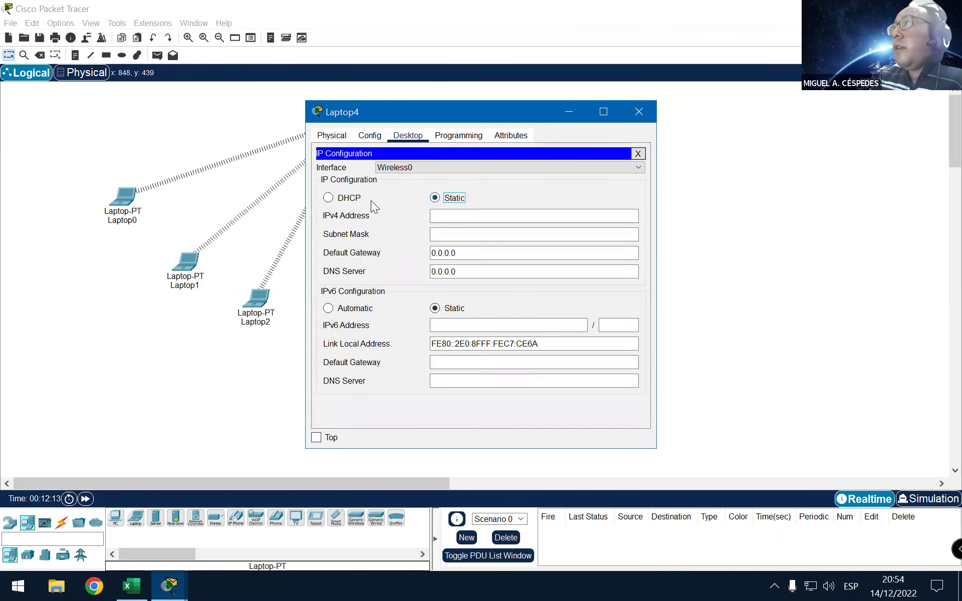
left_click(359, 196)
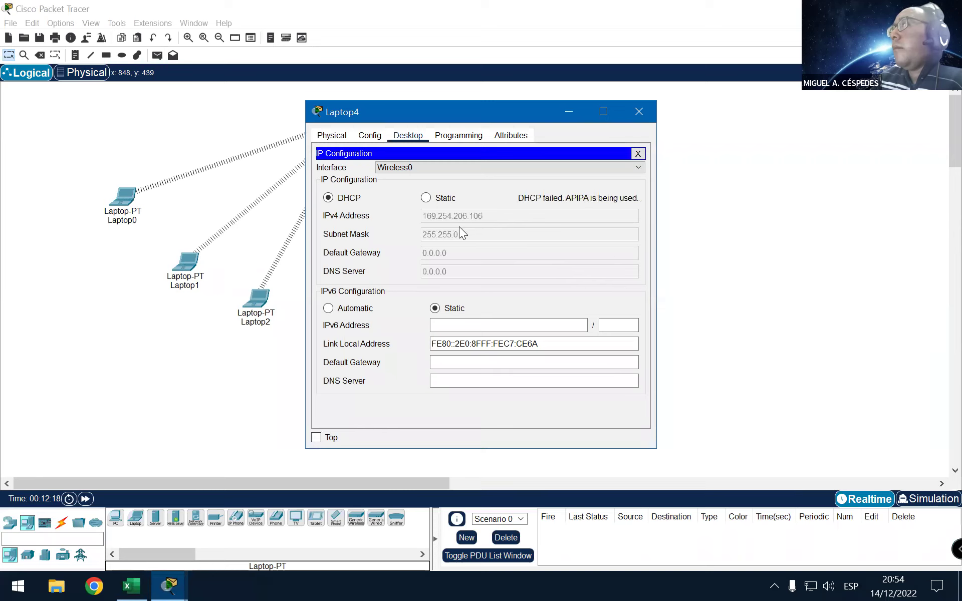
left_click(642, 112)
Step: Check the wireless IP configuration of Laptop5 and close its window
left_click(509, 279)
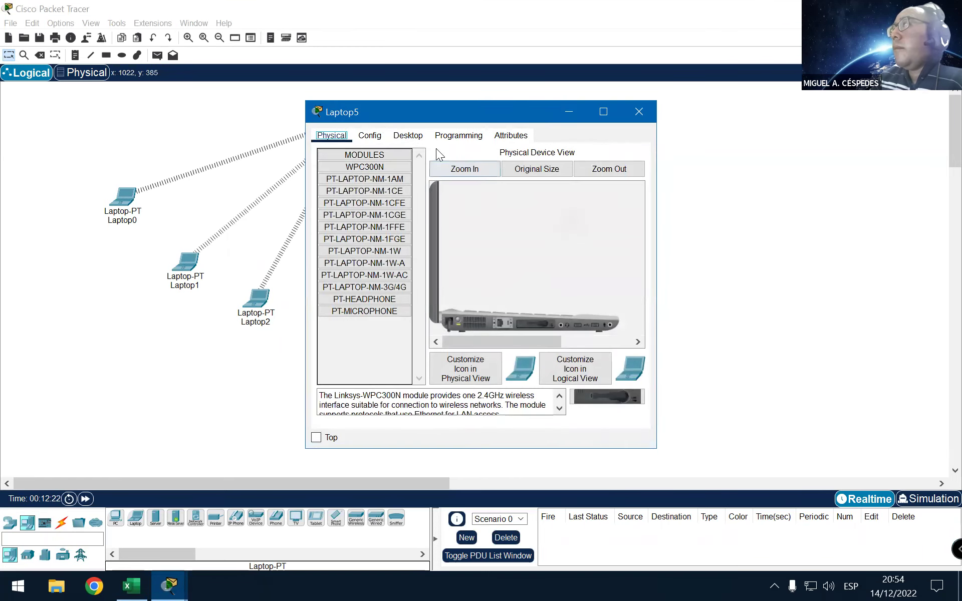
left_click(407, 136)
left_click(360, 175)
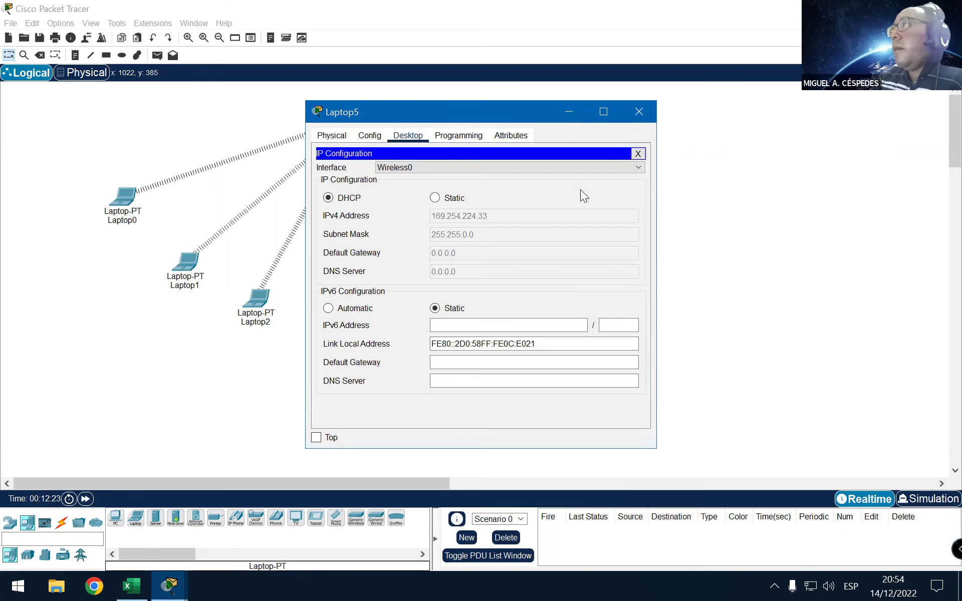
left_click(644, 111)
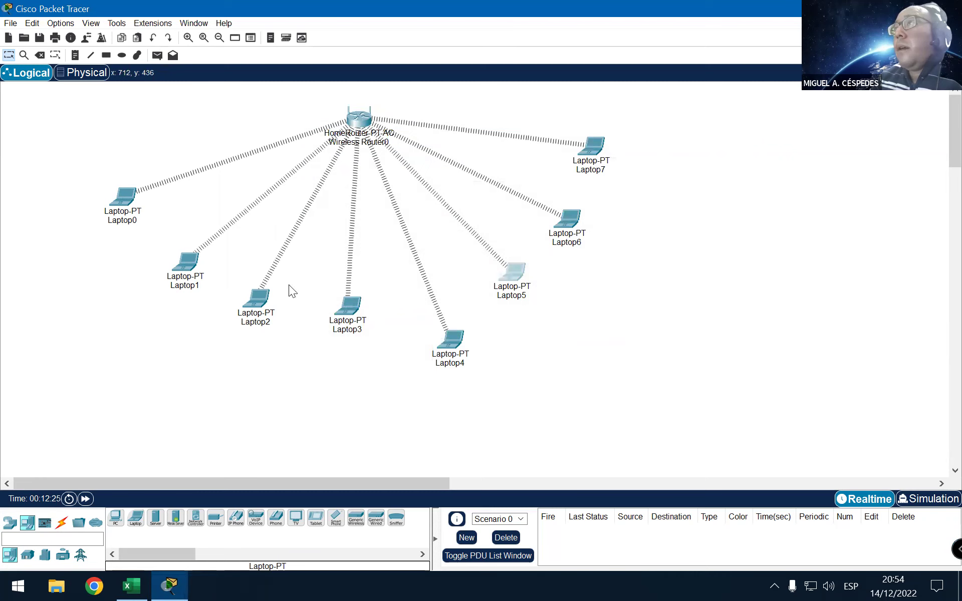
Step: Request Laptop0's IPv4 address again by toggling from DHCP to static and back, and close the laptop's window
left_click(121, 198)
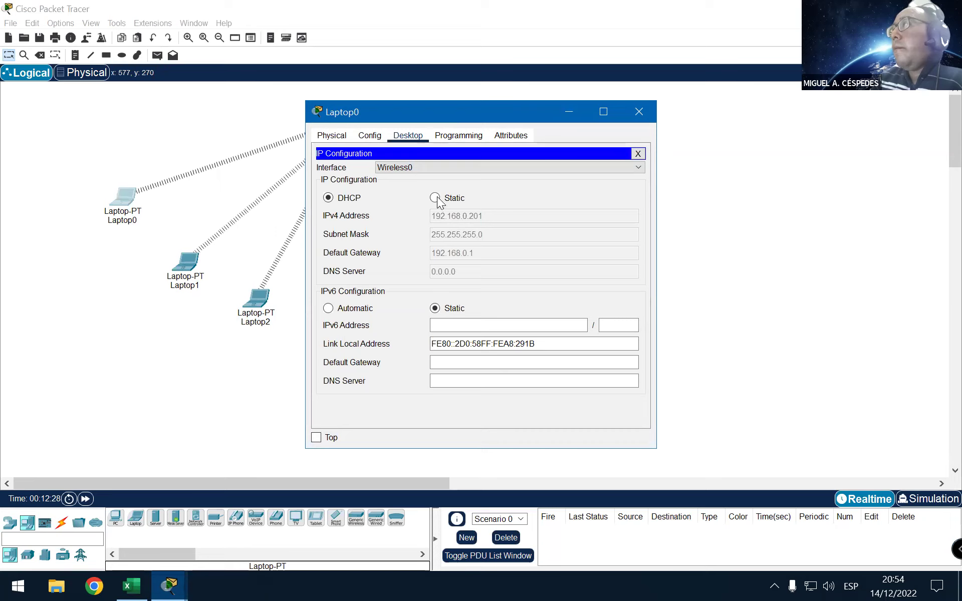
left_click(435, 198)
left_click(347, 200)
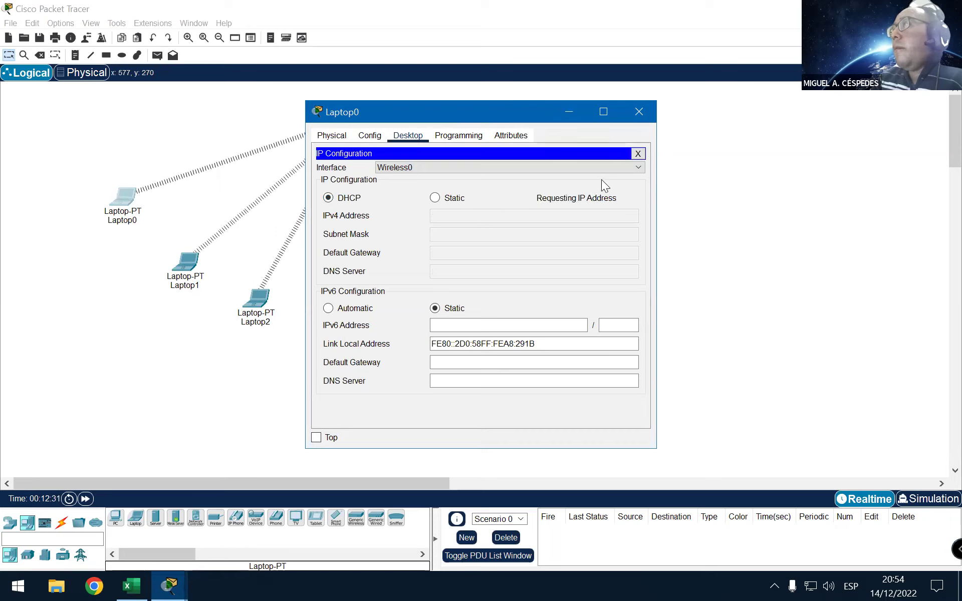
left_click(636, 154)
left_click(638, 111)
Step: Renew the DHCP address of Laptop1 by setting IPv4 to static and back to DHCP, and close its window
left_click(193, 263)
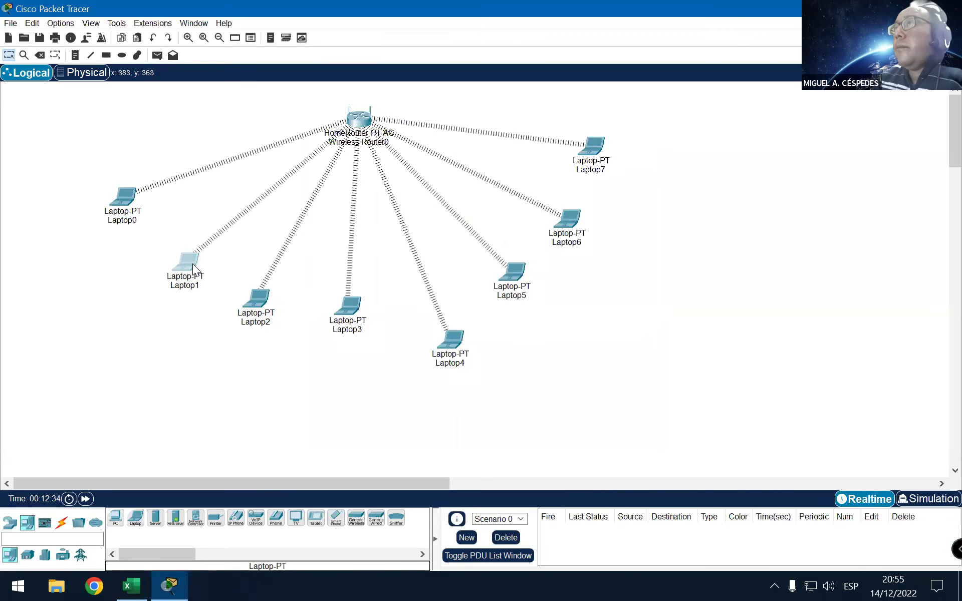
left_click(343, 187)
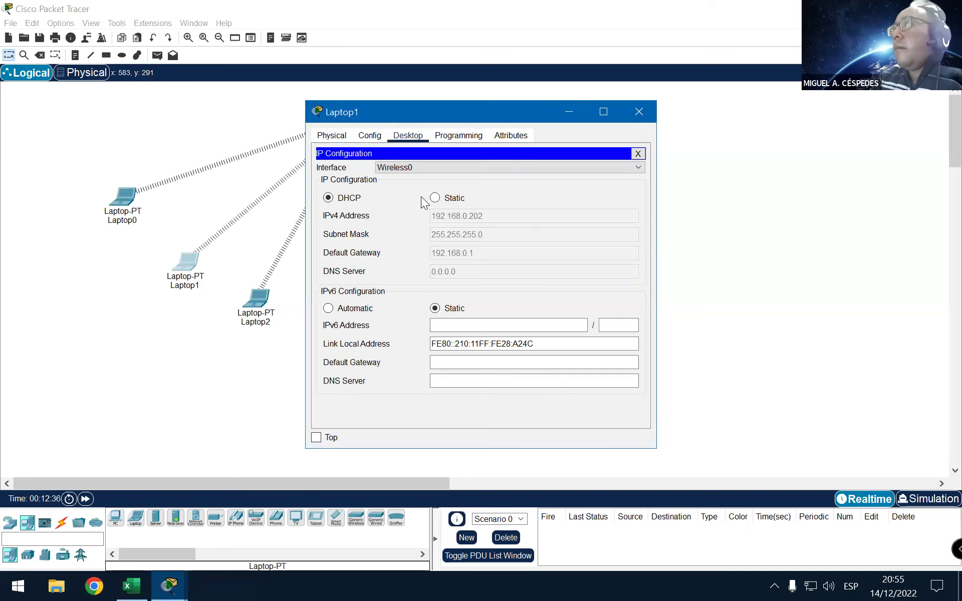
left_click(448, 197)
left_click(351, 199)
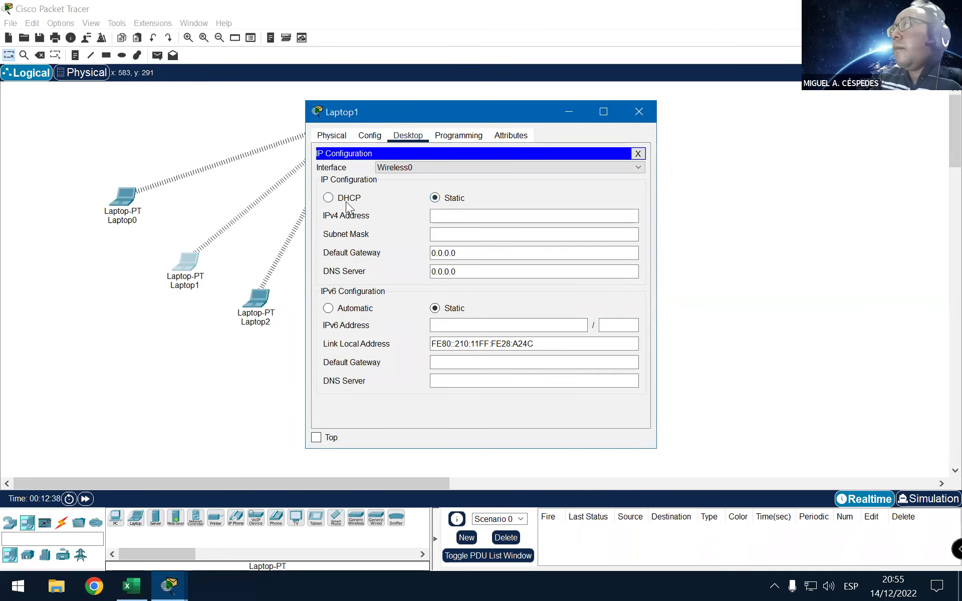
left_click(645, 113)
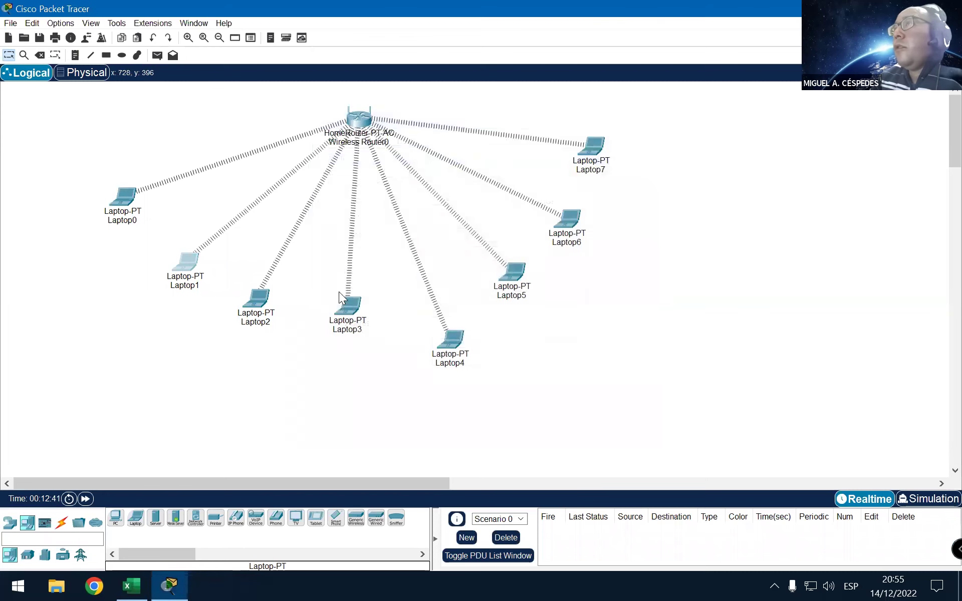
Step: Request a DHCP address again for Laptop2 by toggling its IPv4 configuration to static and back, and close its window
left_click(257, 299)
left_click(350, 183)
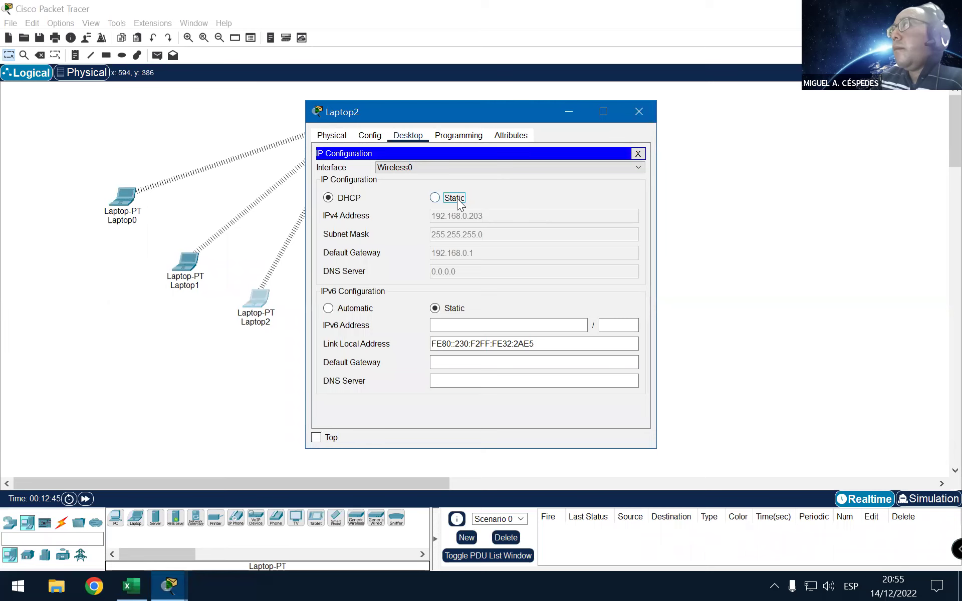
left_click(455, 197)
left_click(349, 197)
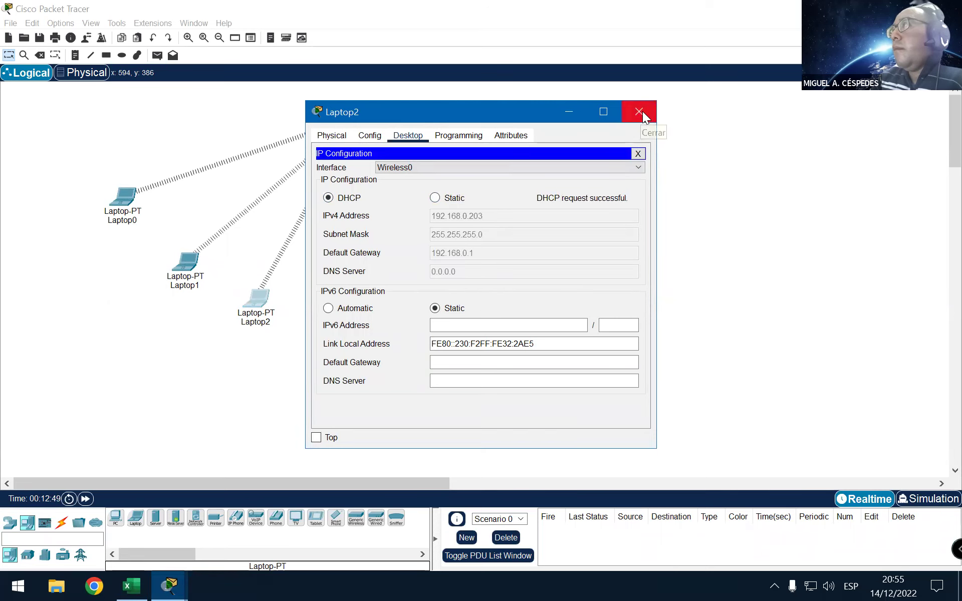
left_click(642, 111)
Step: Renew Laptop3's IPv4 address by switching between static and DHCP in its IP configuration, and close its window
left_click(348, 304)
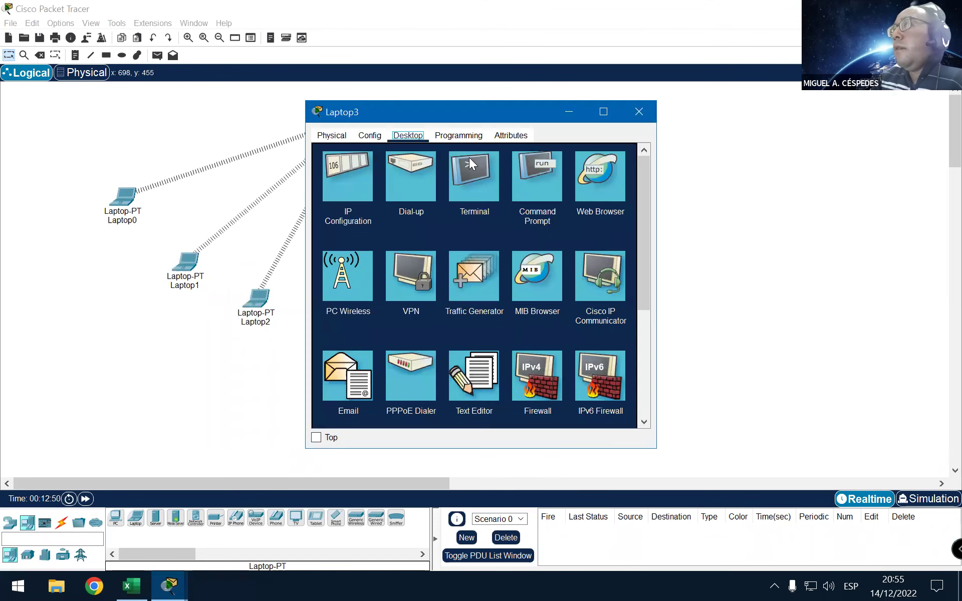
left_click(328, 175)
left_click(444, 198)
left_click(343, 199)
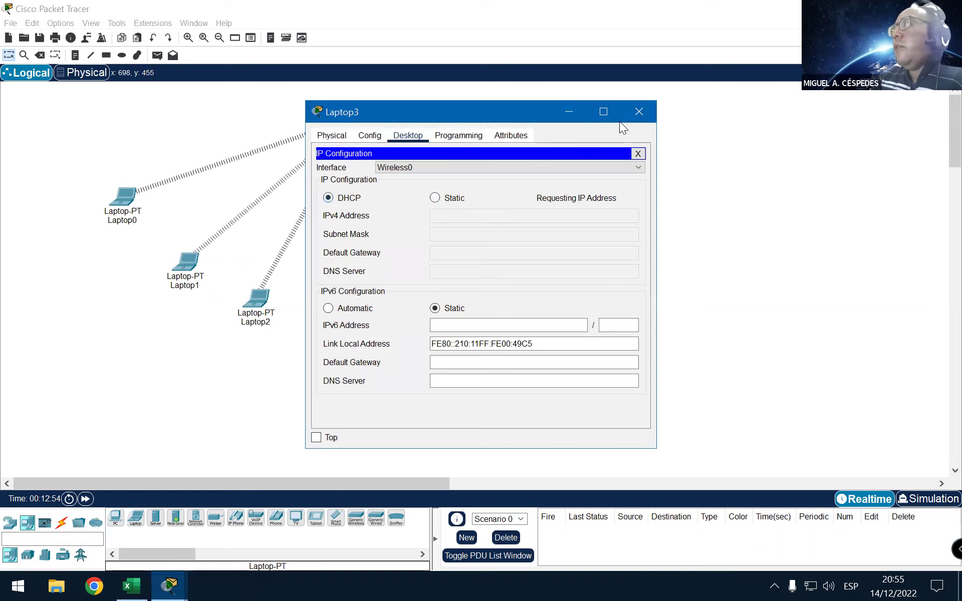
left_click(639, 112)
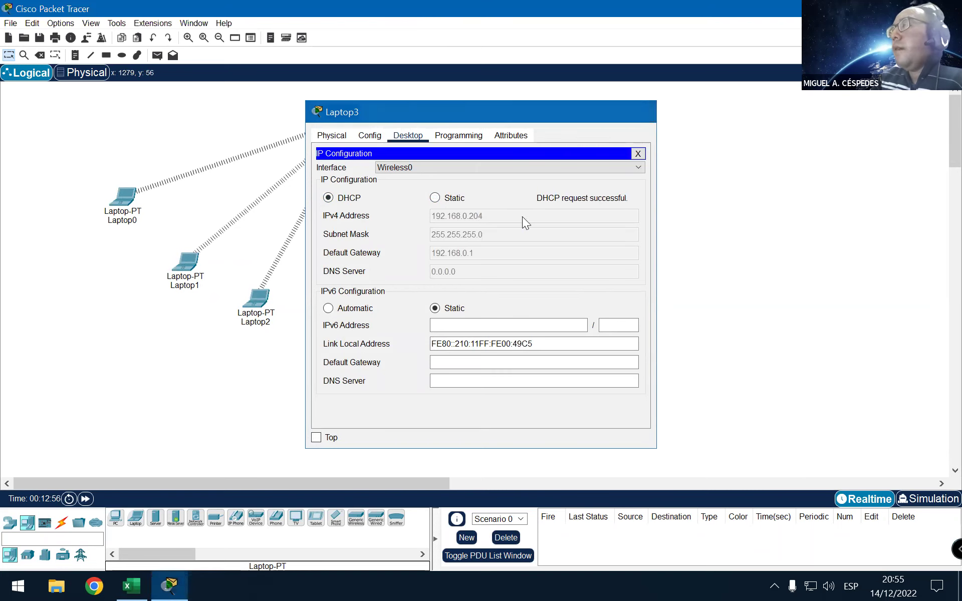
Step: Repeat the DHCP request on Laptop4 by toggling IPv4 to static and back, and close its IP configuration and window
left_click(449, 334)
left_click(339, 167)
left_click(441, 197)
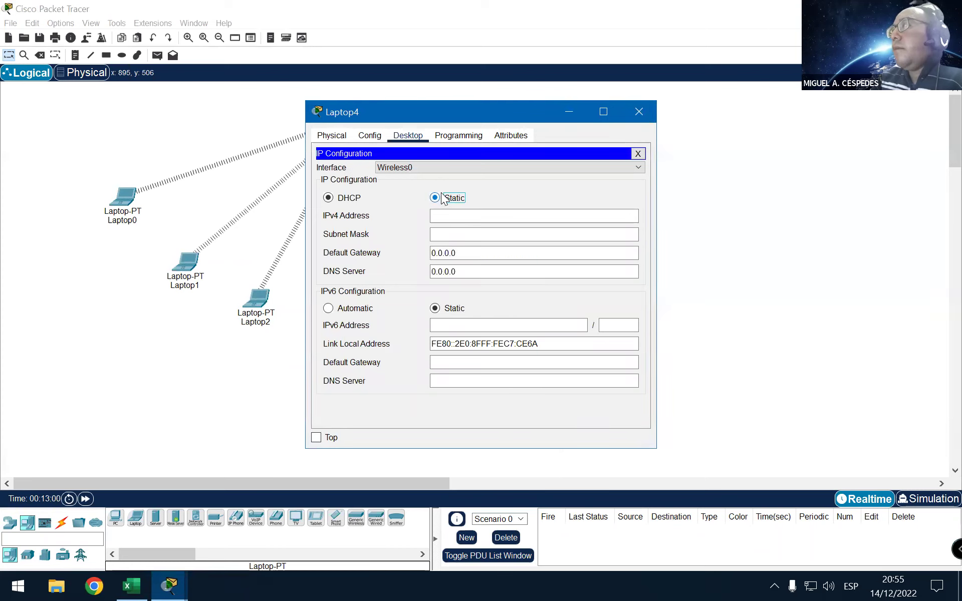
left_click(353, 197)
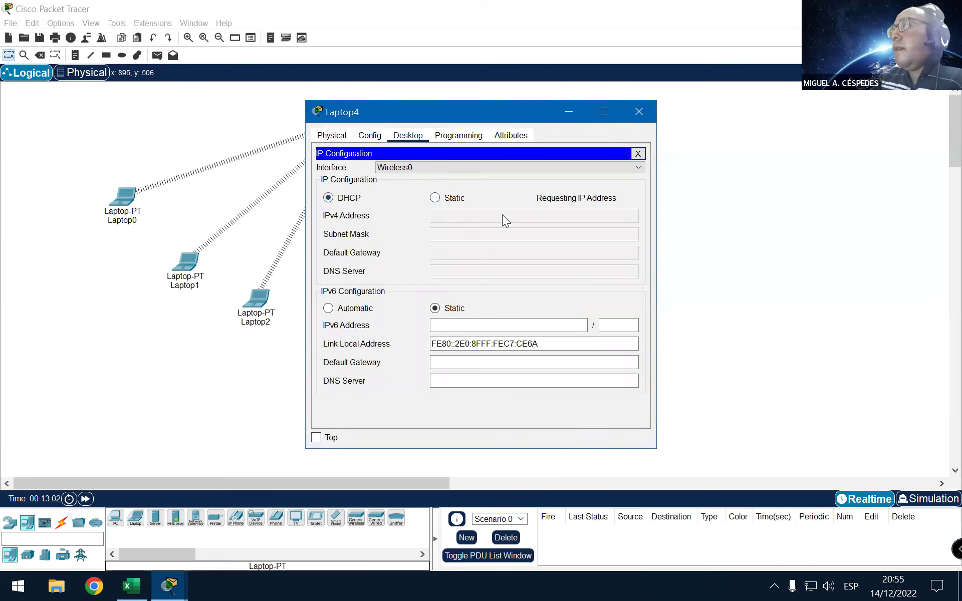
left_click(637, 153)
left_click(645, 113)
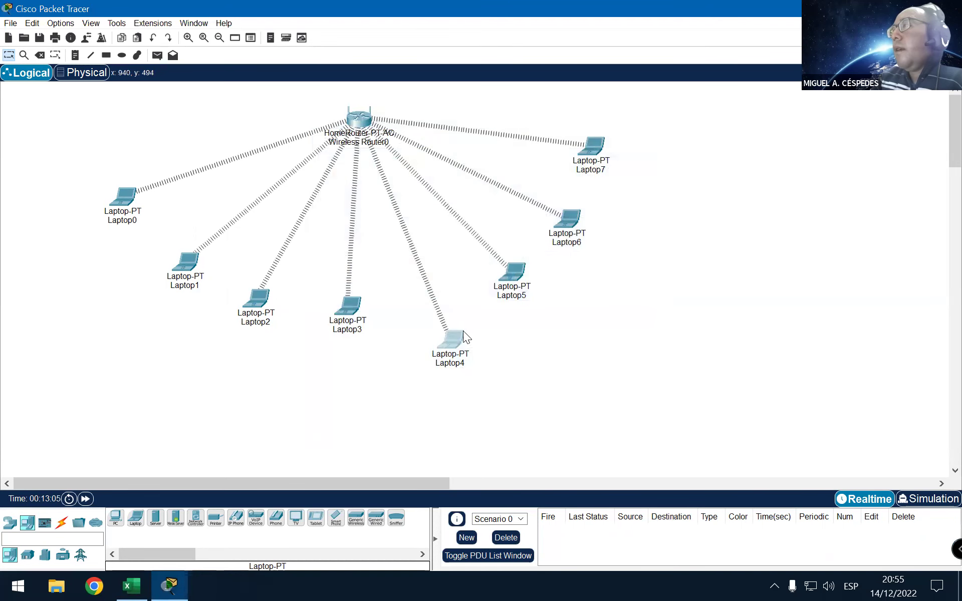
Step: Rearrange the topology by moving Laptop4 beside Laptop3 and shifting Laptop5, Laptop6 and Laptop7 farther from the router
left_click_drag(421, 290, 419, 290)
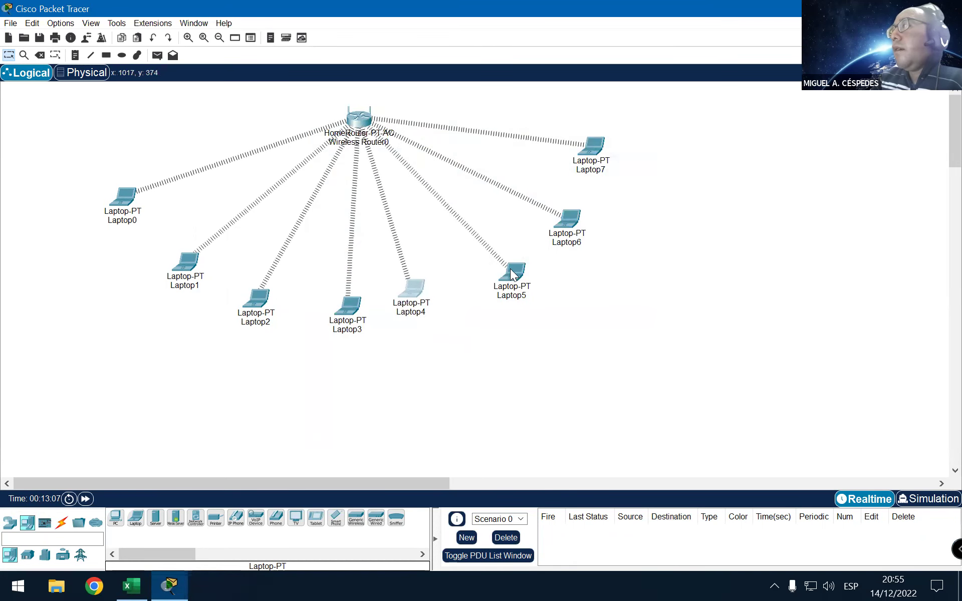
left_click_drag(504, 274, 543, 296)
left_click_drag(568, 220, 612, 234)
left_click_drag(600, 145, 624, 157)
left_click_drag(417, 293, 422, 298)
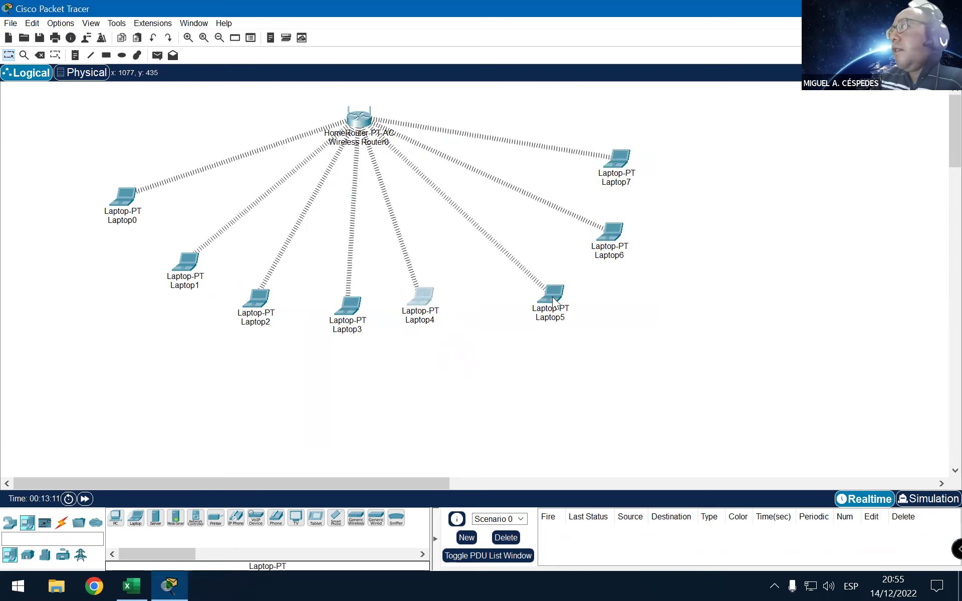
Step: Request a DHCP address for Laptop6 by toggling its wireless IPv4 configuration to static and back, and close its window
left_click(617, 236)
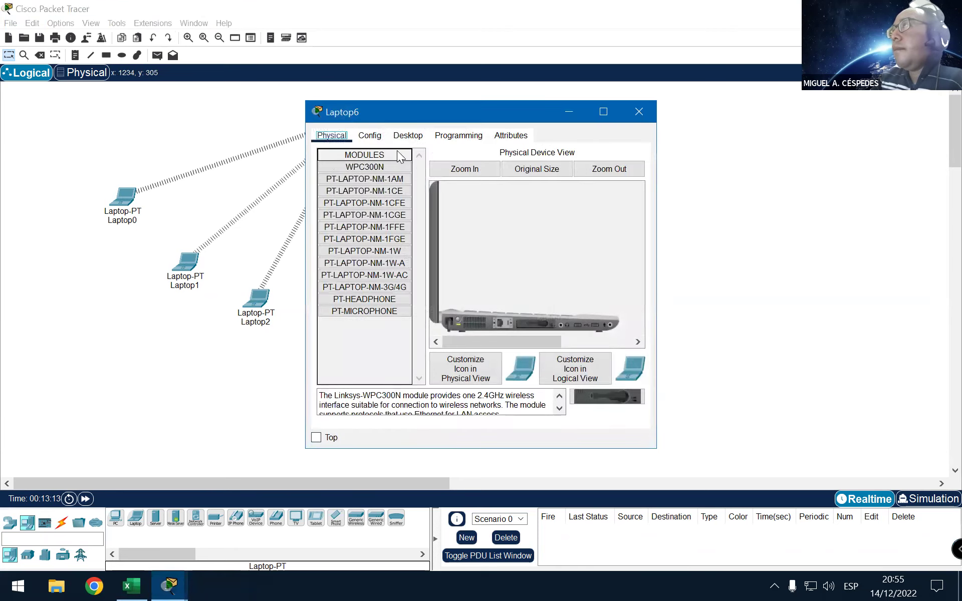
left_click(408, 138)
left_click(358, 179)
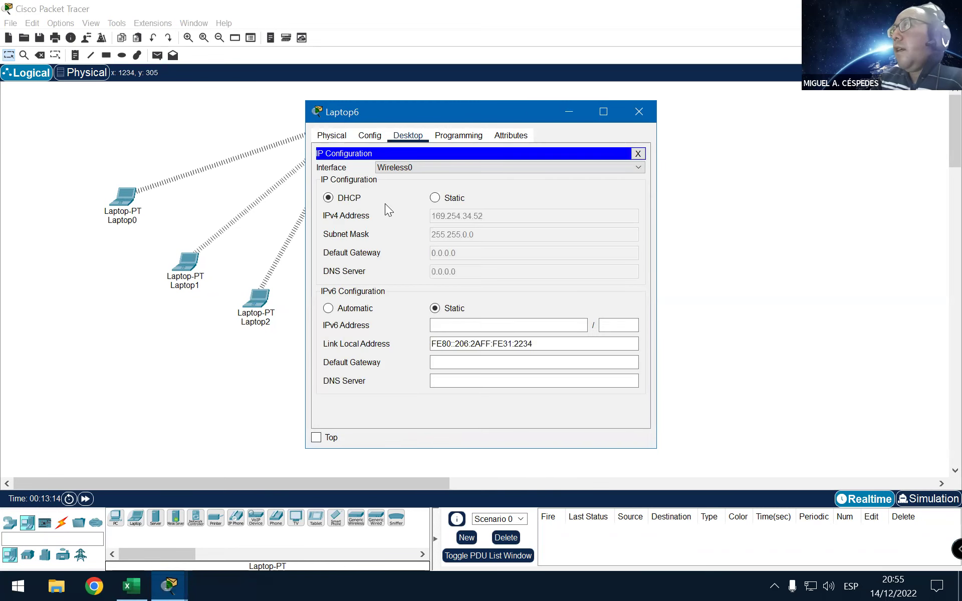
left_click(435, 198)
left_click(357, 197)
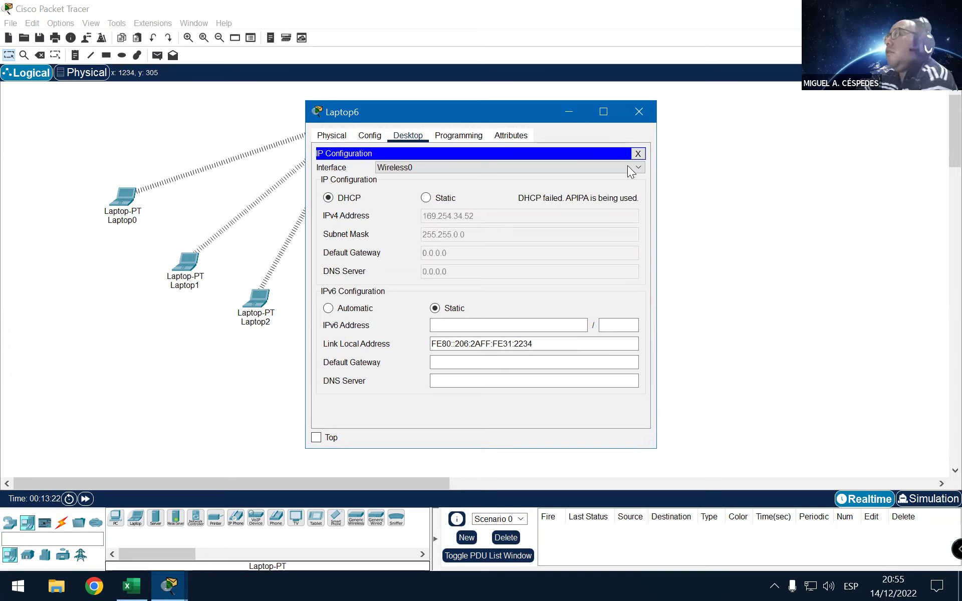
left_click(637, 154)
left_click(639, 109)
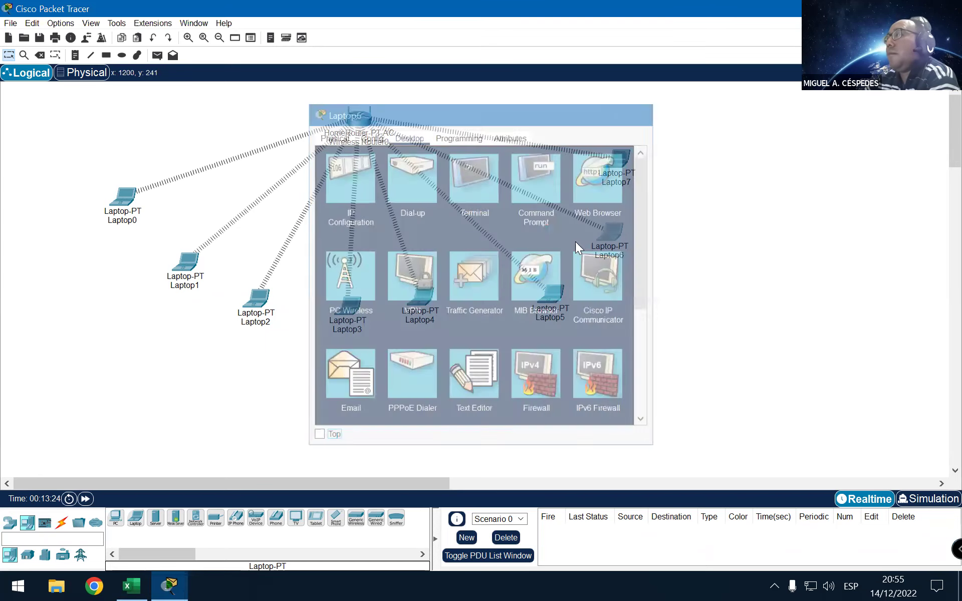
Step: Renew Laptop5's DHCP address by switching IPv4 to static and back to DHCP, and close the laptop's window
left_click(539, 293)
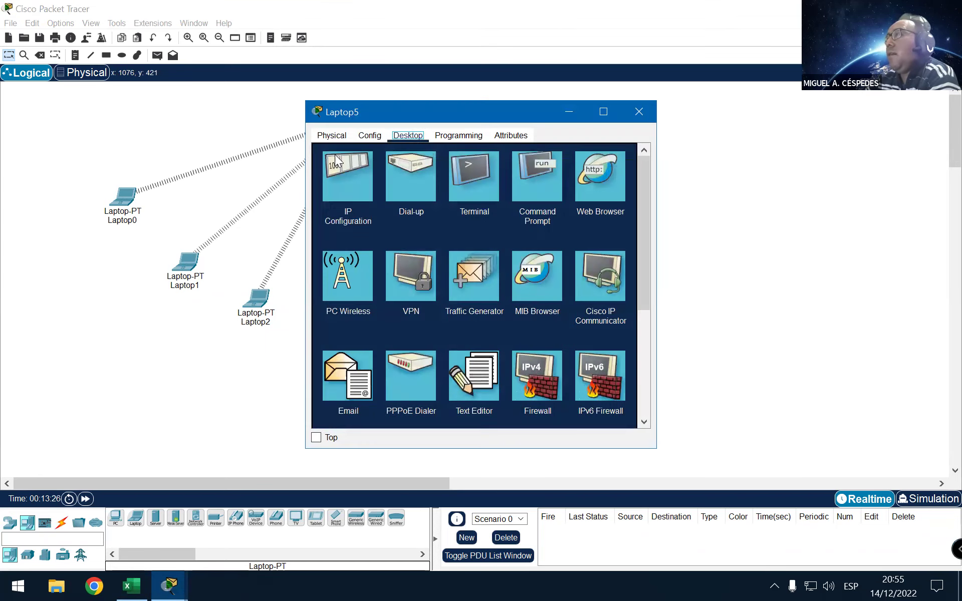
left_click(336, 154)
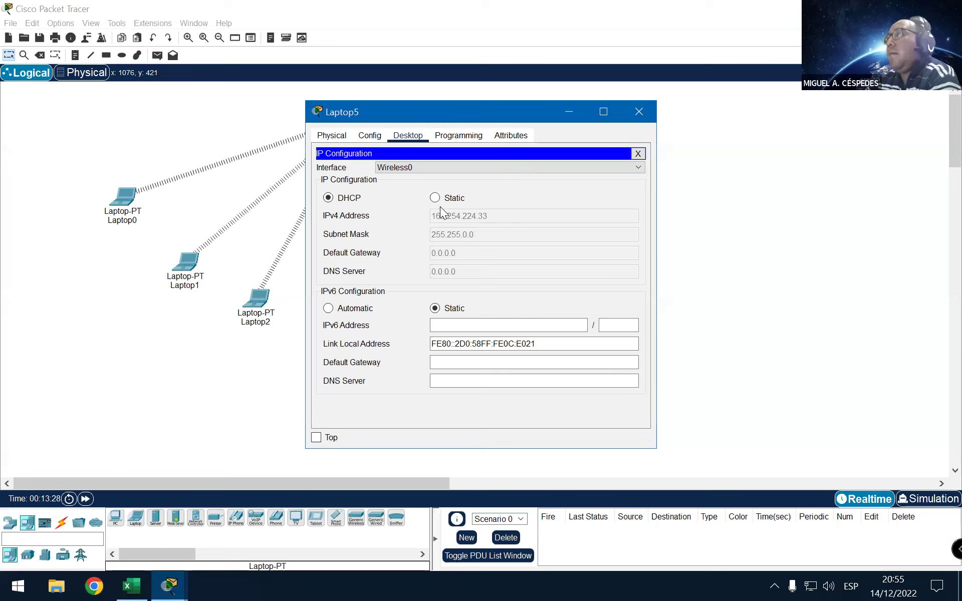
left_click(435, 201)
left_click(346, 199)
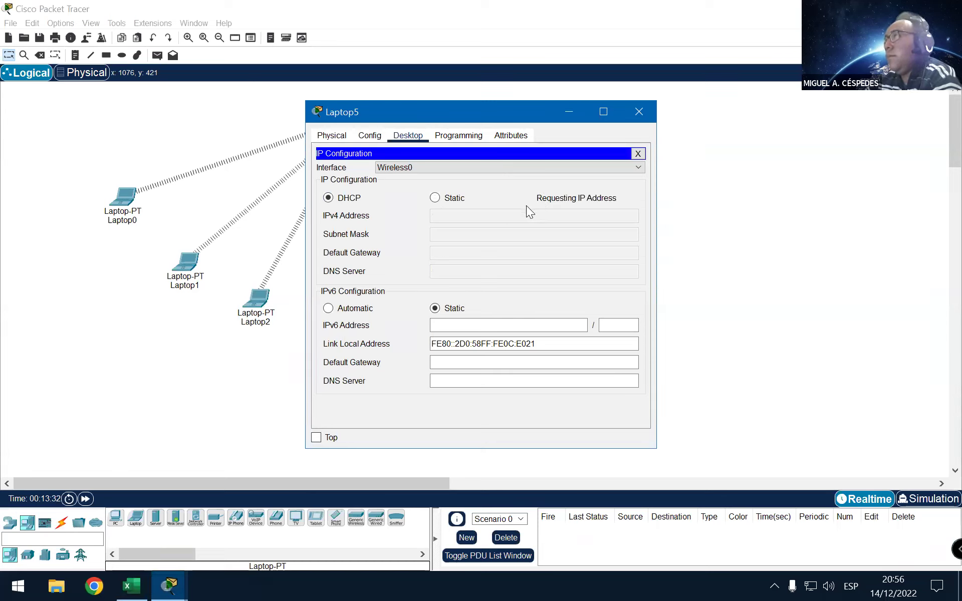
left_click(638, 153)
left_click(639, 112)
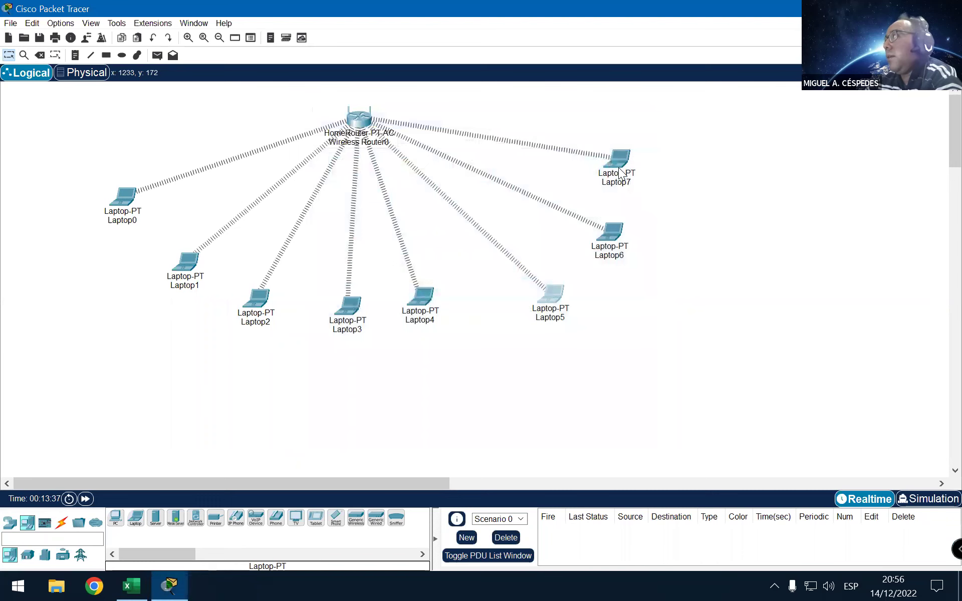
Step: Request Laptop7's IPv4 address through DHCP by toggling to static and back, and close its IP configuration and window
left_click(619, 169)
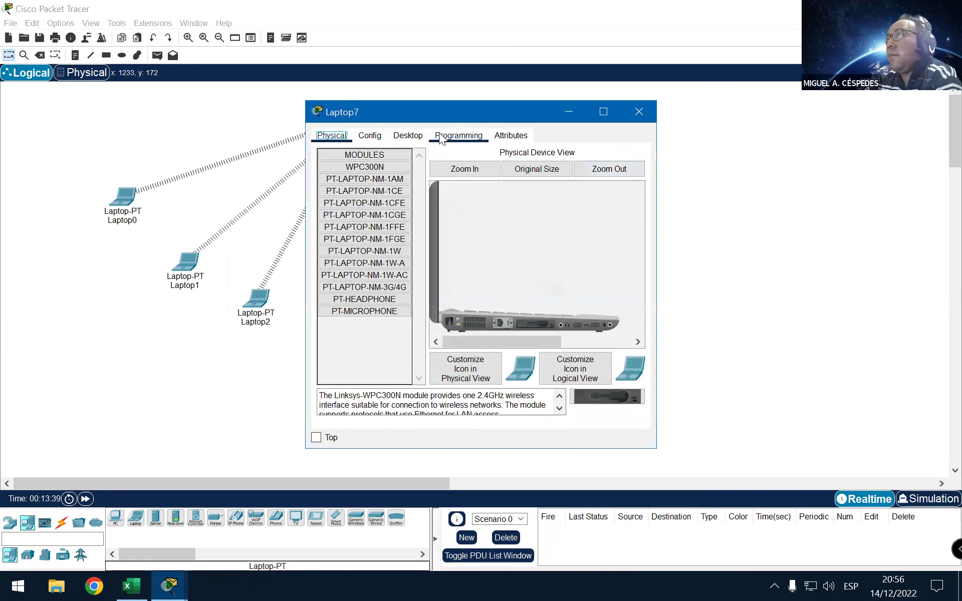
left_click(408, 136)
left_click(344, 183)
left_click(451, 198)
left_click(350, 199)
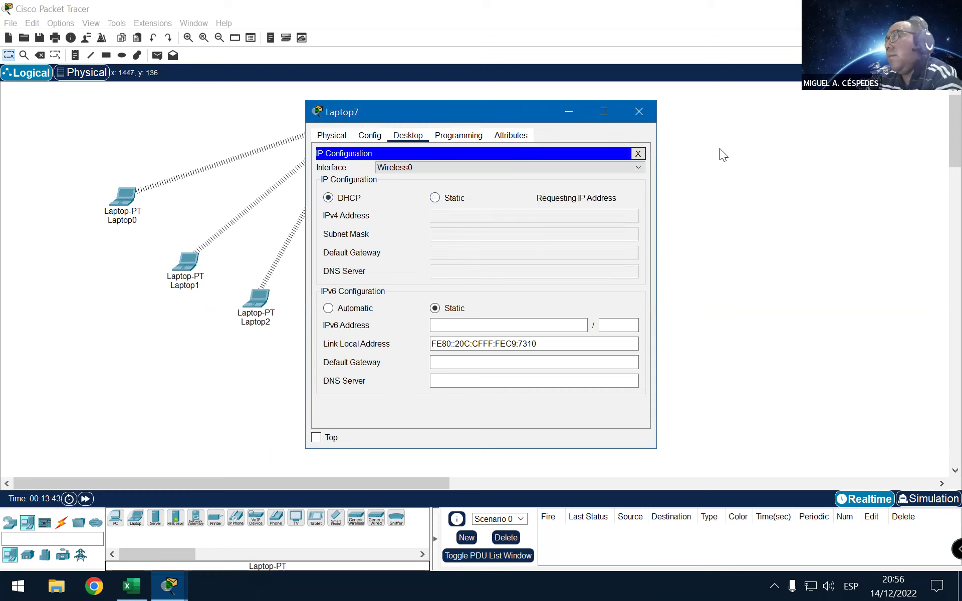
left_click(638, 154)
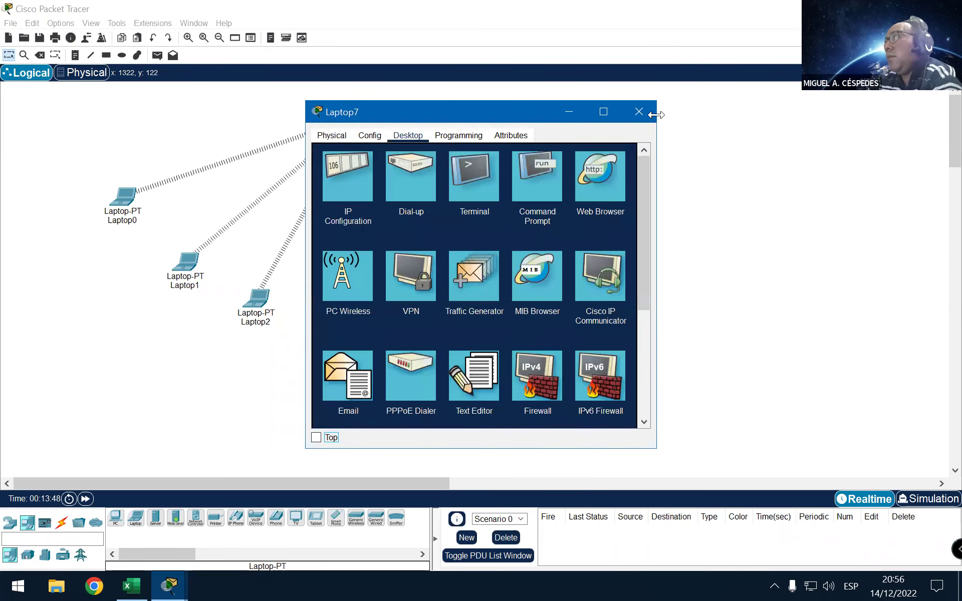
left_click(641, 111)
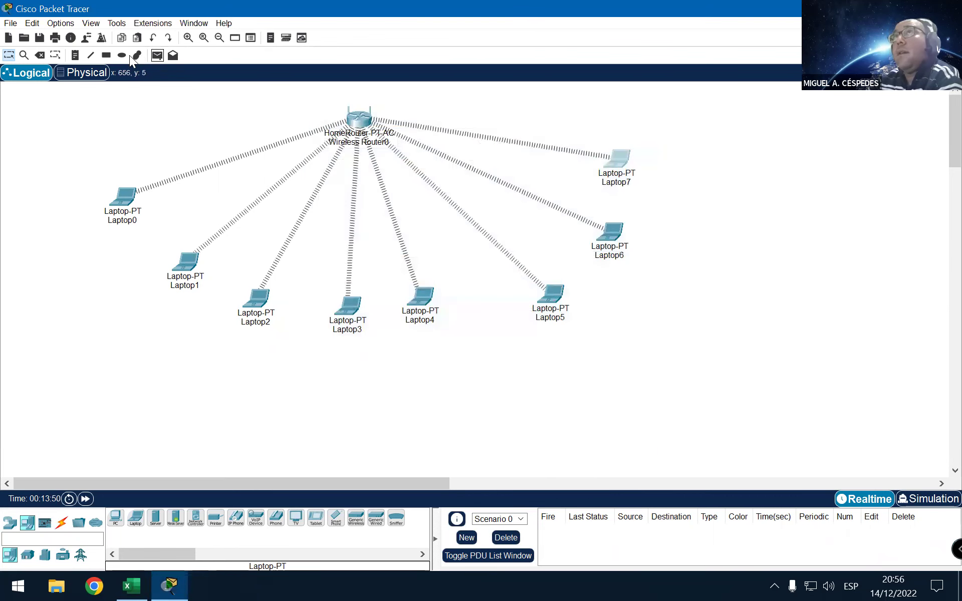
Step: Save the network topology to the Desktop (Escritorio) as a Packet Tracer activity file named RED WI-FI
left_click(39, 38)
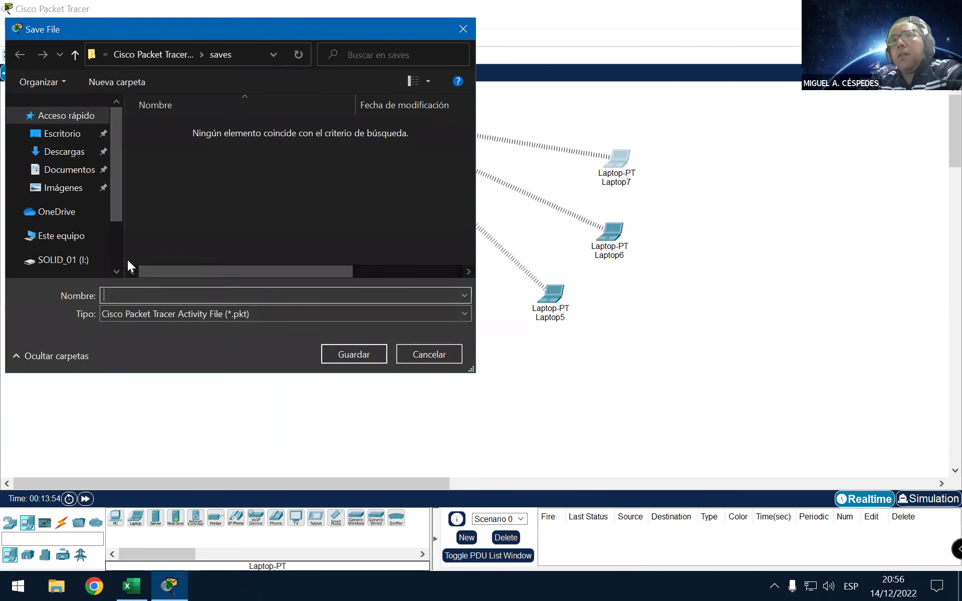
left_click(64, 133)
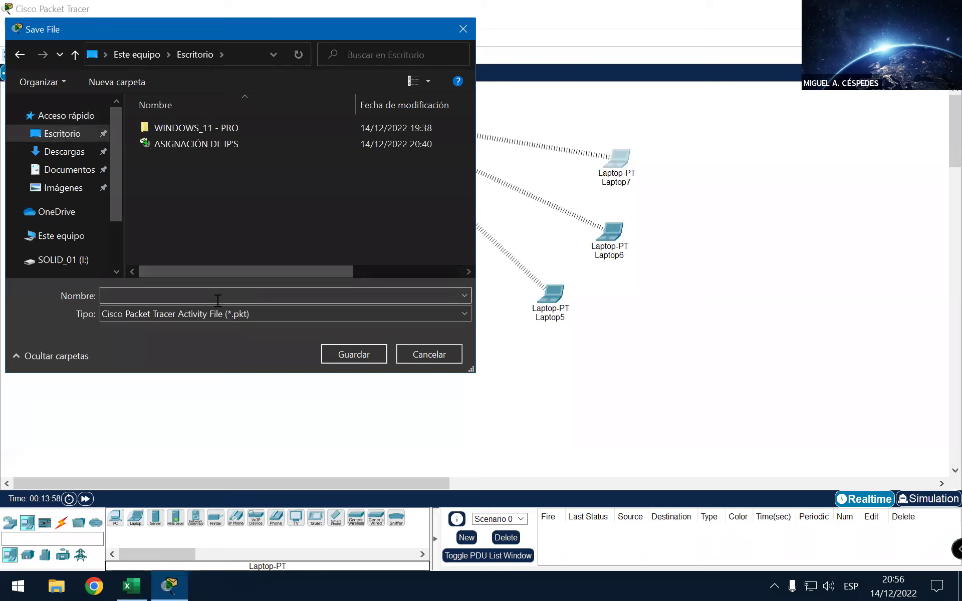
type("RED WI-FI")
key("Return")
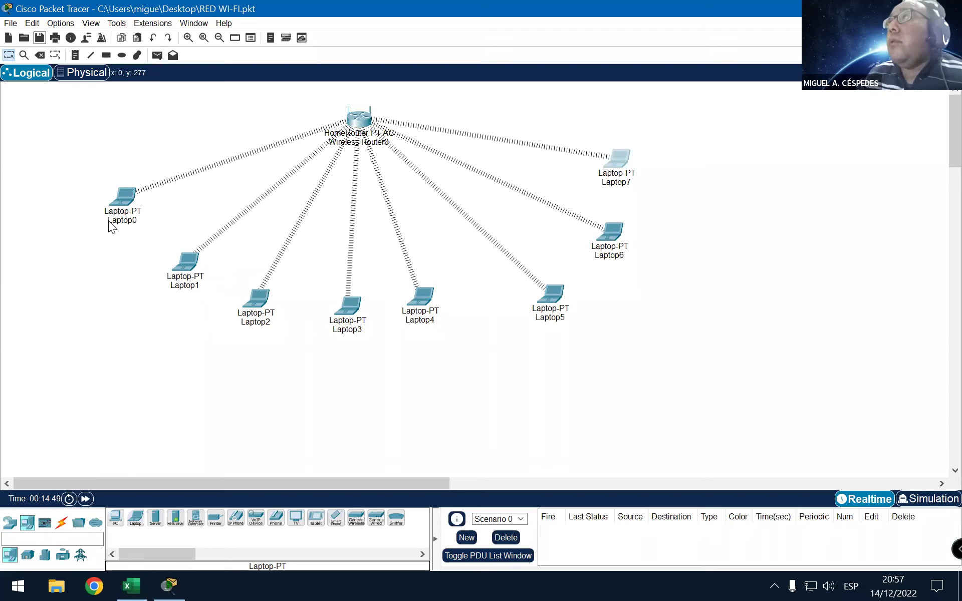
Step: Set the wireless router's maximum number of DHCP users to 20, save its settings, and close the router's window
left_click(356, 118)
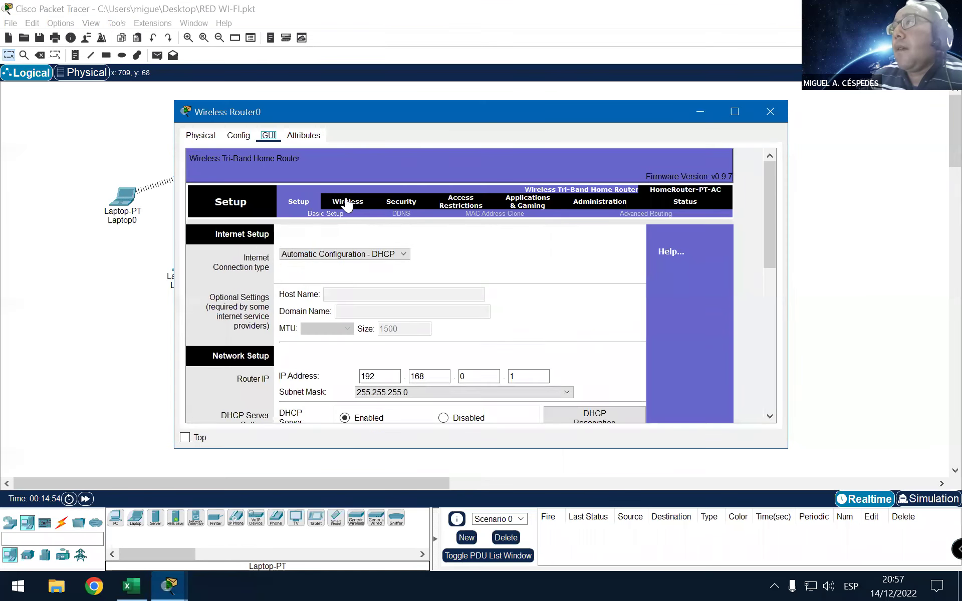
double_click(364, 112)
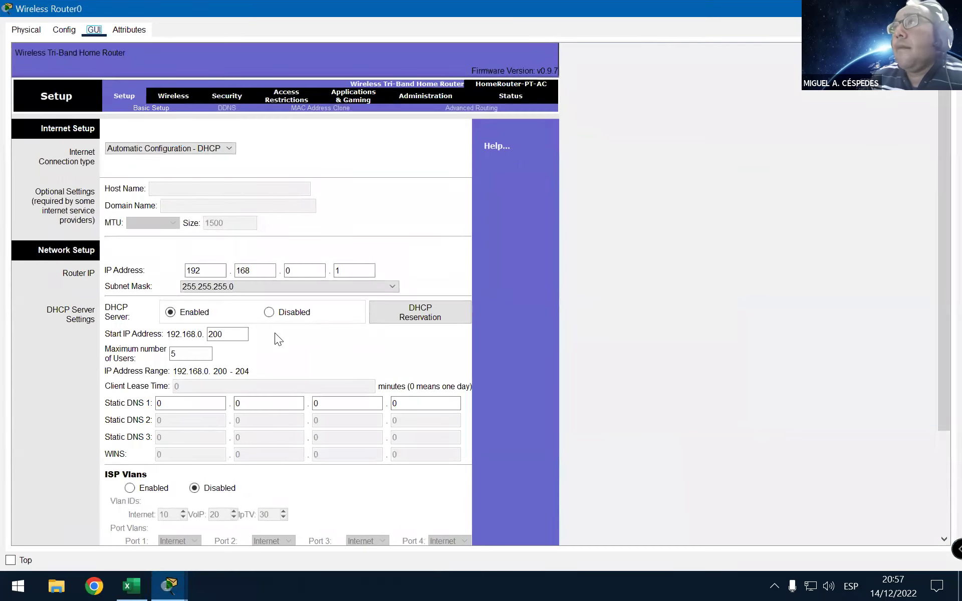
double_click(185, 352)
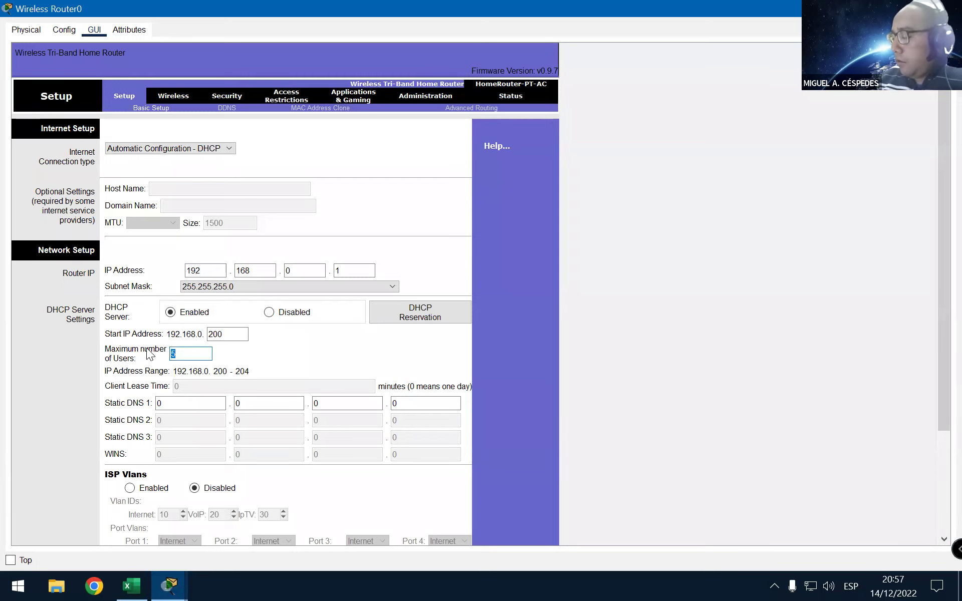
type("20")
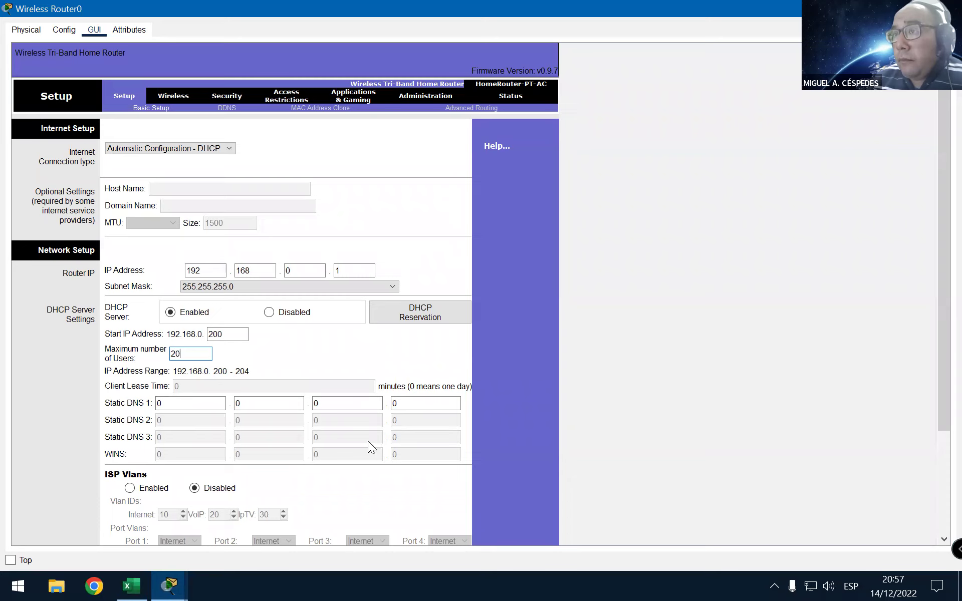
scroll(368, 443, "down", 4)
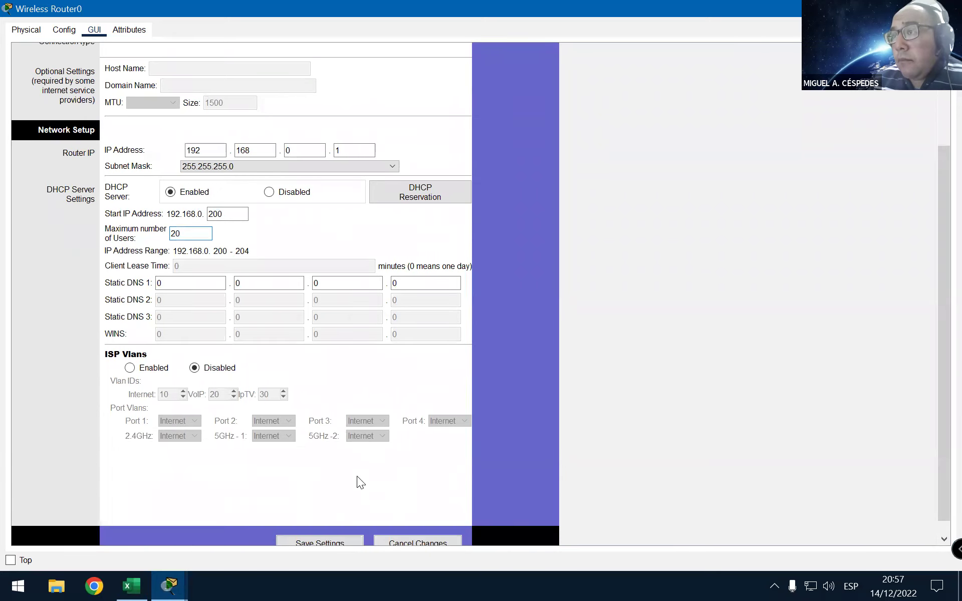
scroll(357, 476, "down", 1)
left_click(349, 532)
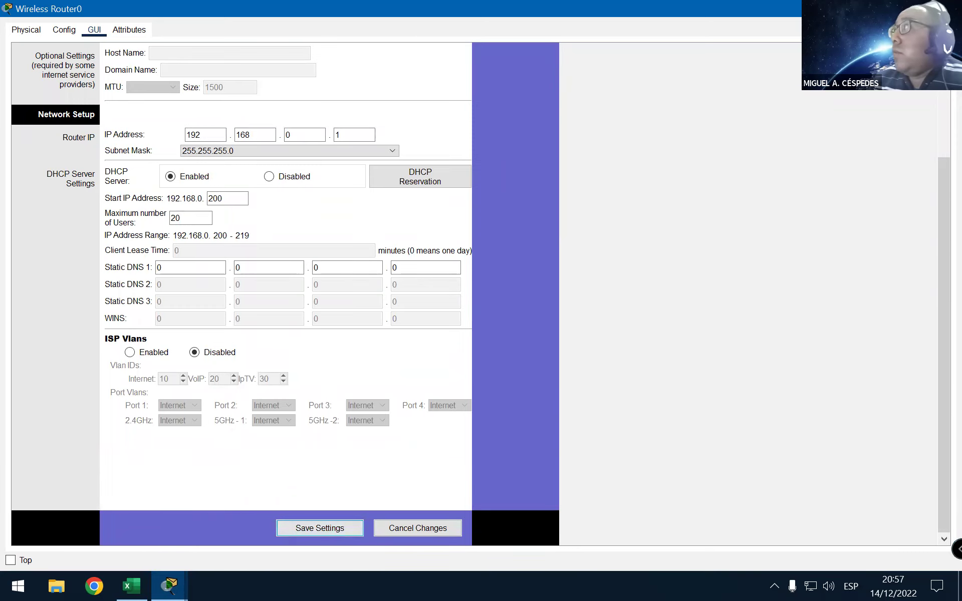
key("alt+F4")
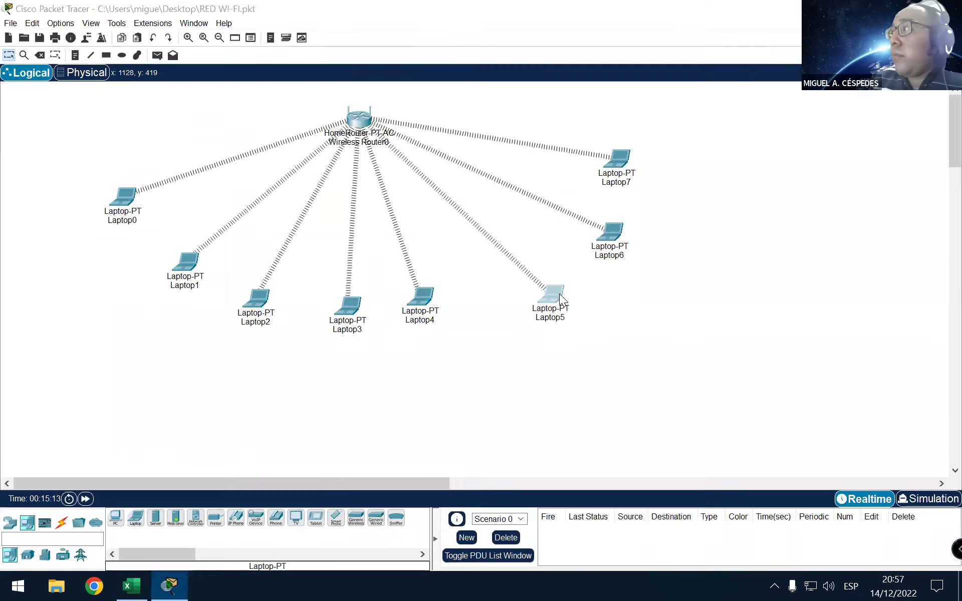
Step: Check the wireless DHCP IP configuration of Laptop5, Laptop6 and Laptop7
left_click(559, 295)
left_click(333, 164)
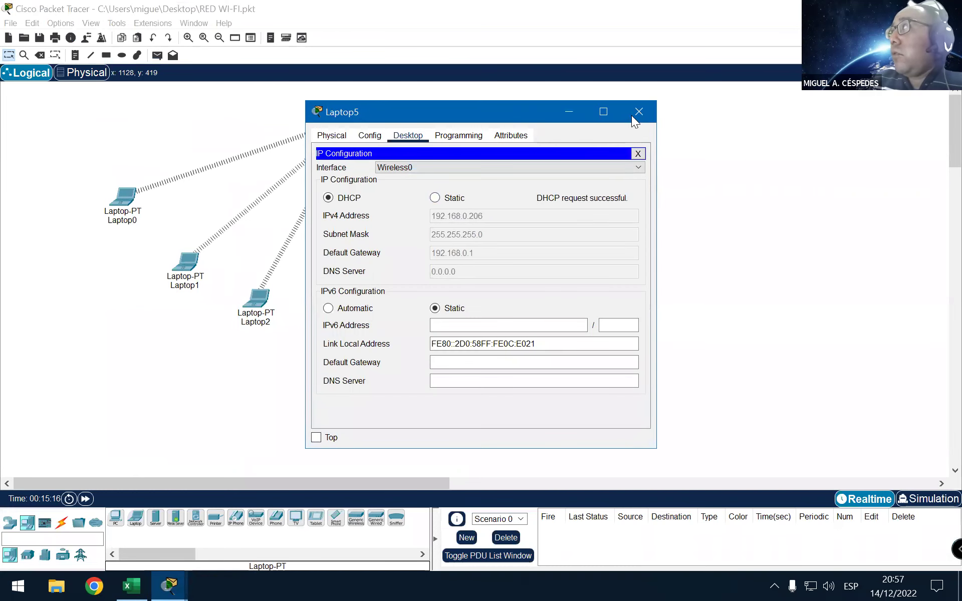
key("alt+F4")
left_click(610, 232)
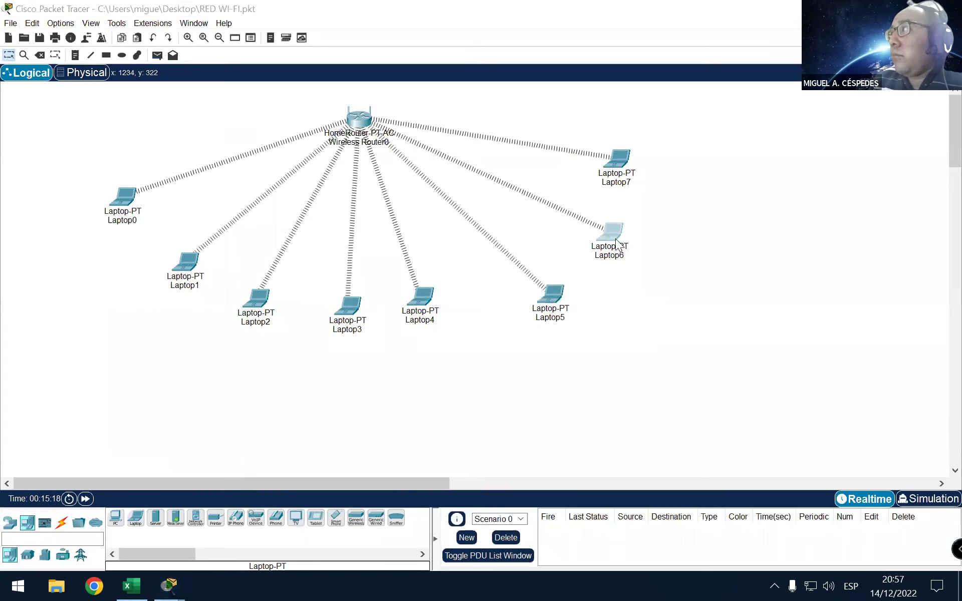
left_click(326, 153)
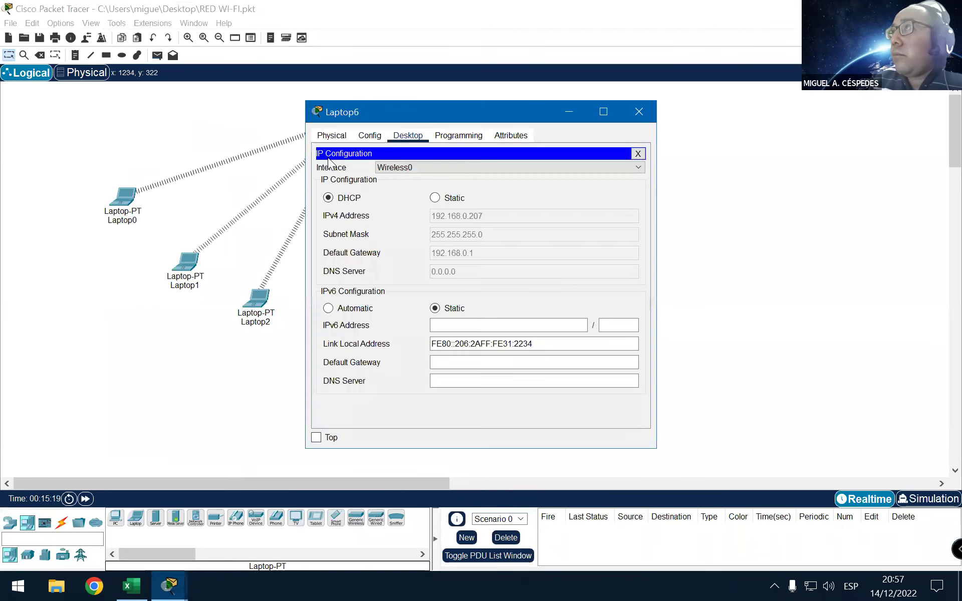
left_click(638, 114)
left_click(626, 161)
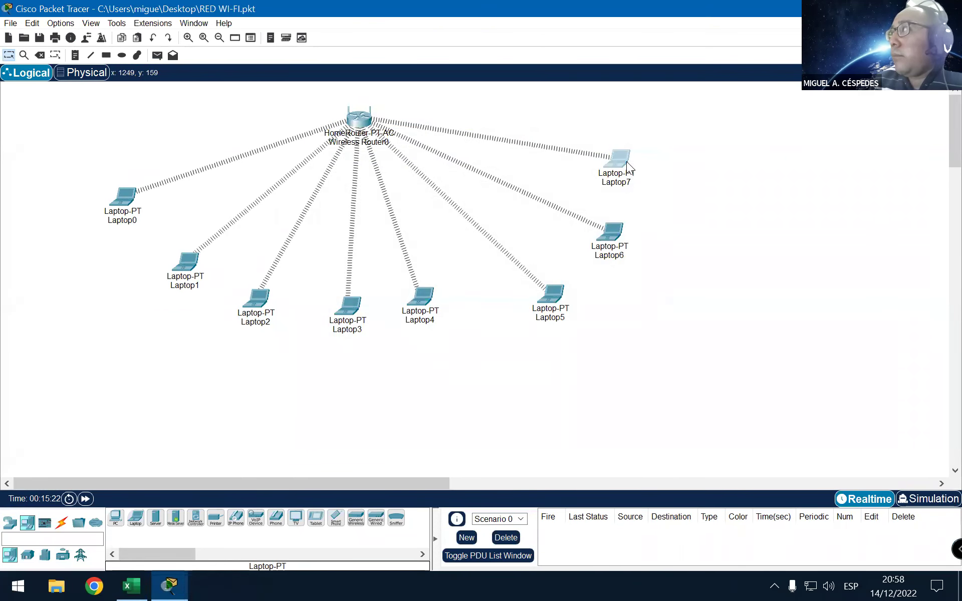
left_click(366, 174)
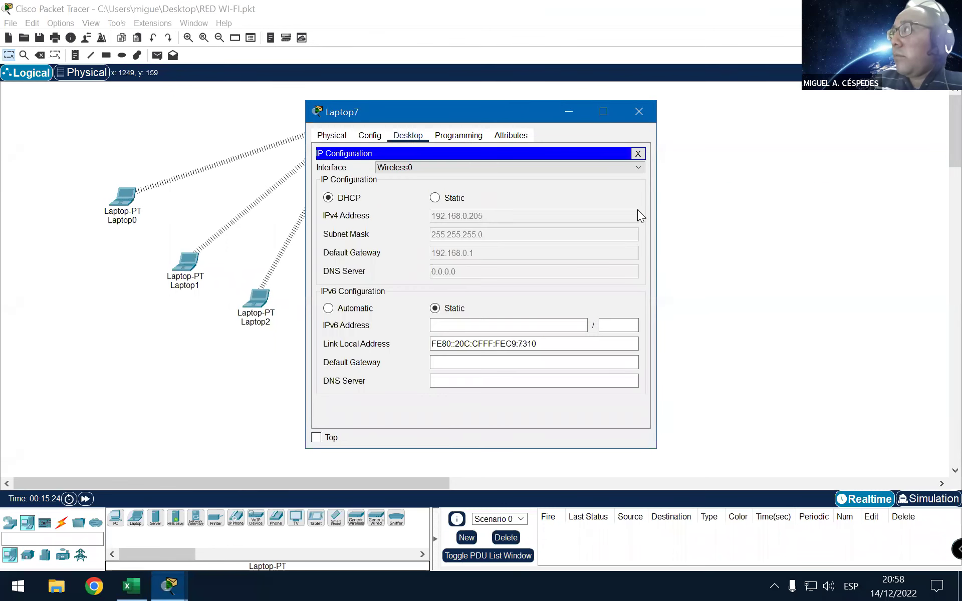
left_click(646, 112)
Step: Move Laptop4 slightly away from Laptop3, save the RED WI-FI network file and close Packet Tracer
left_click(39, 38)
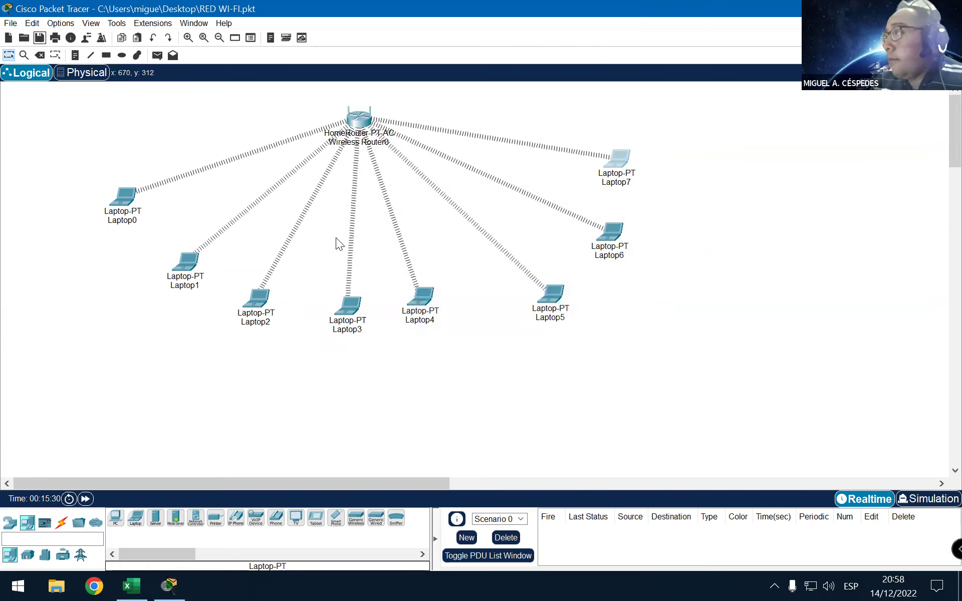
left_click_drag(425, 296, 430, 302)
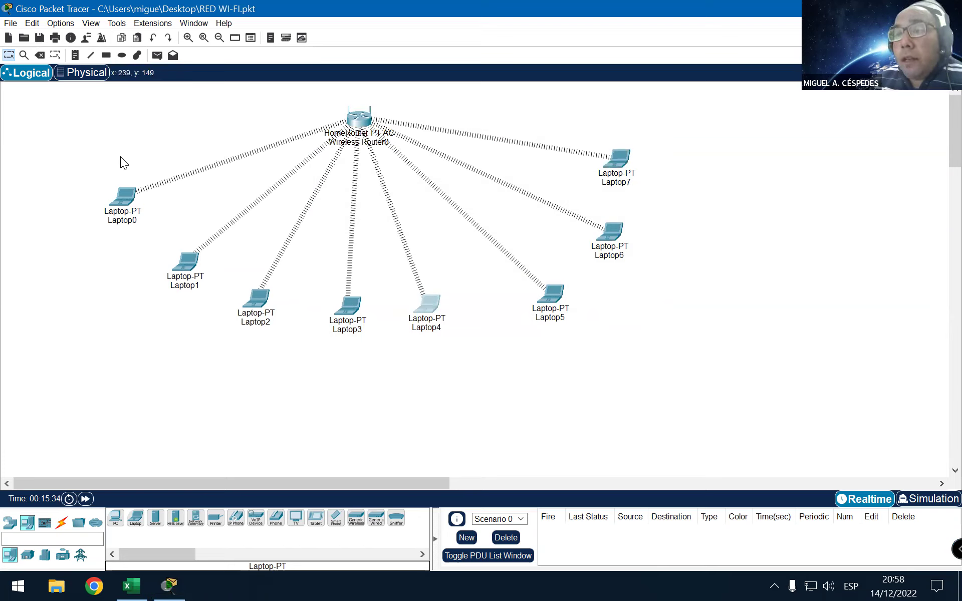
left_click(39, 37)
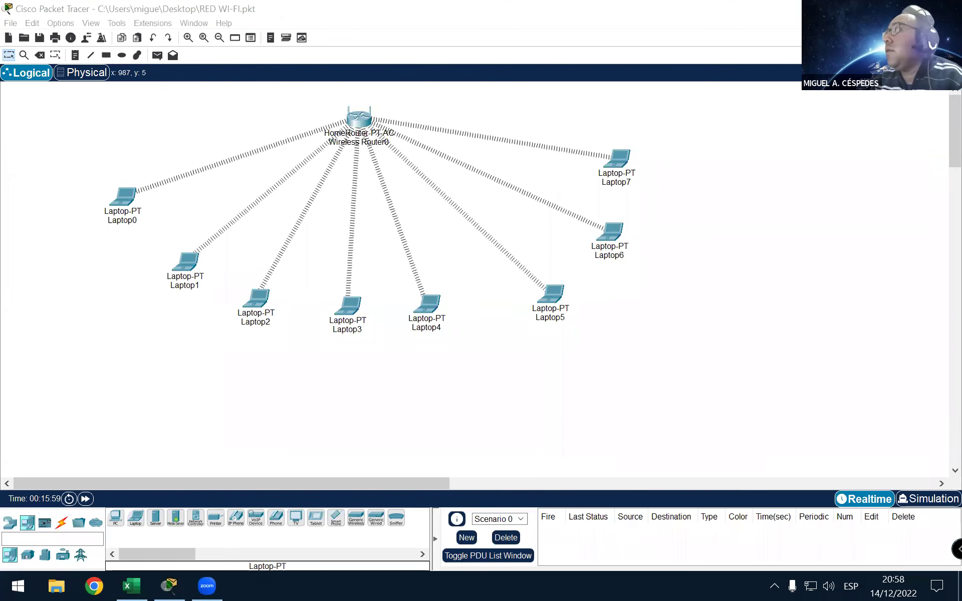
key("alt+F4")
left_click(450, 311)
Step: Cut the ASIGNACIÓN DE IP'S and RED WI-FI files from the desktop
left_click_drag(202, 347, 1, 169)
right_click(62, 175)
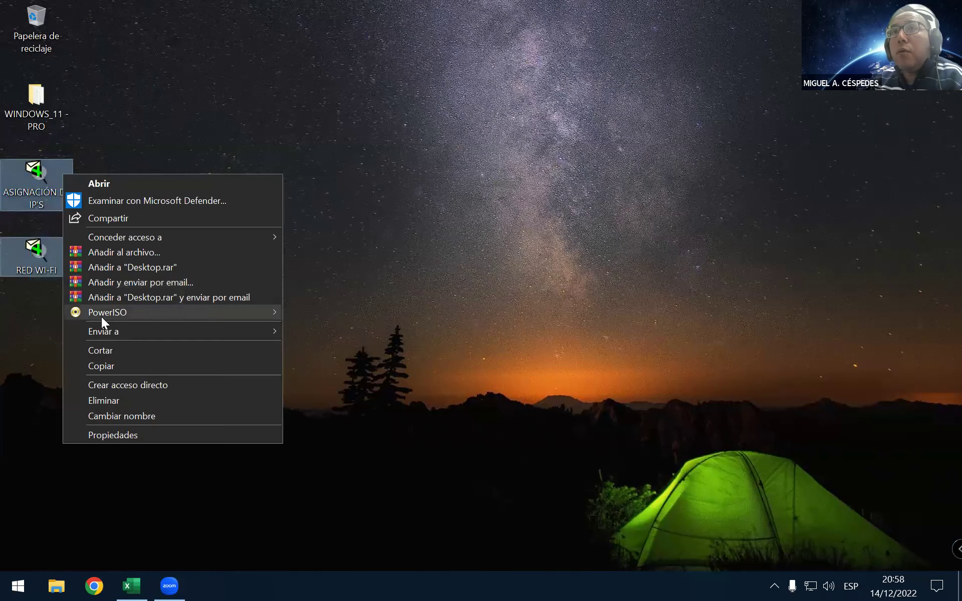
left_click(102, 349)
Step: In File Explorer, paste the cut files into the CLASE_06 folder of the "12 - DISEÑO DE REDES DE COMUNICACIÓN" course material on SOLID_03 (K:), and close the window
left_click(56, 586)
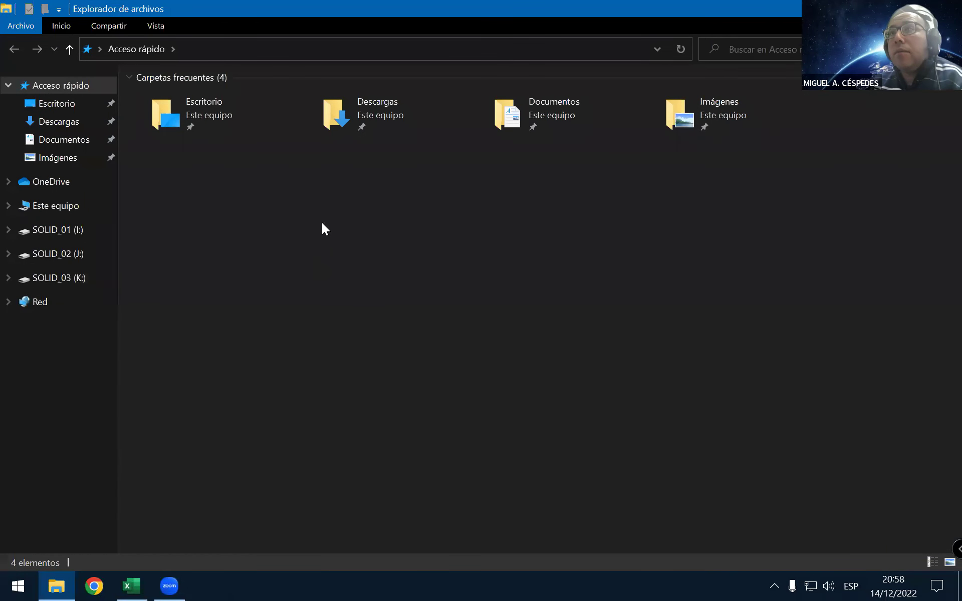
left_click(41, 283)
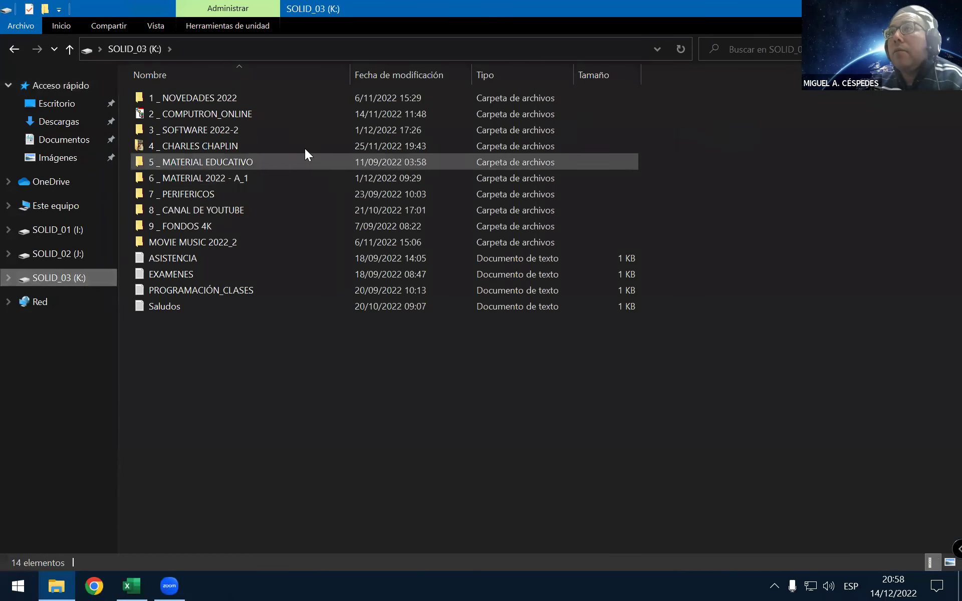
double_click(273, 114)
double_click(260, 193)
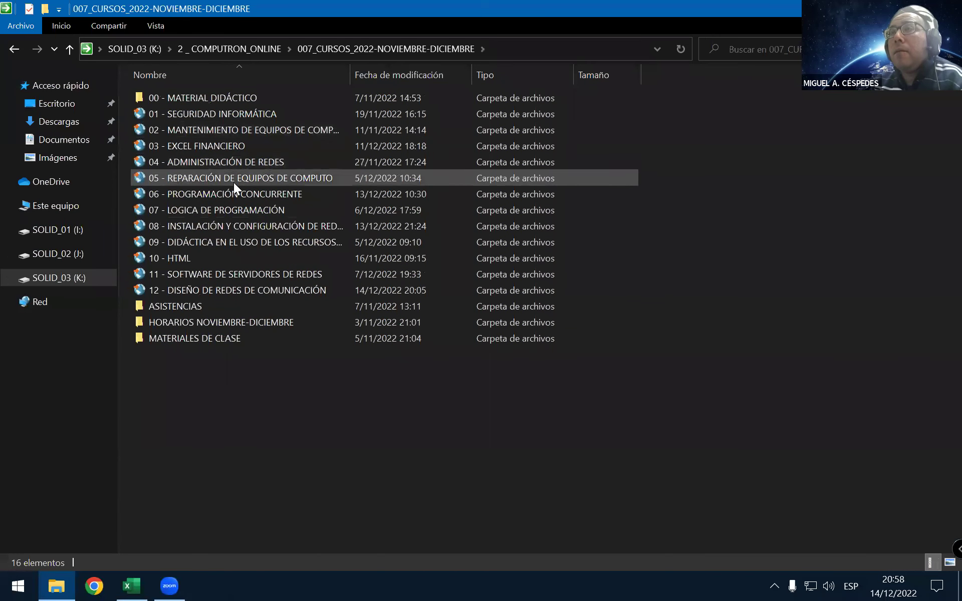
double_click(221, 289)
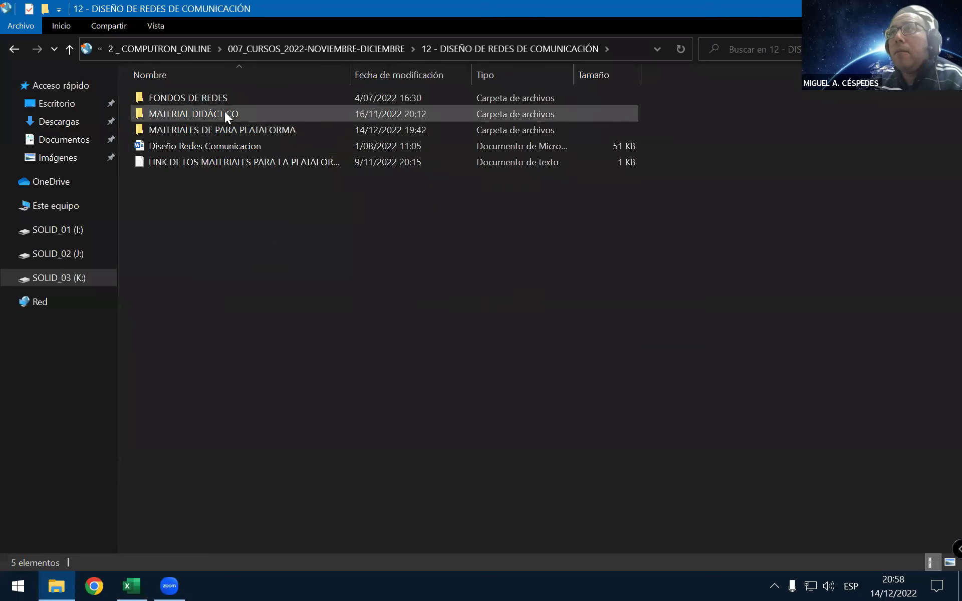
double_click(224, 113)
double_click(208, 179)
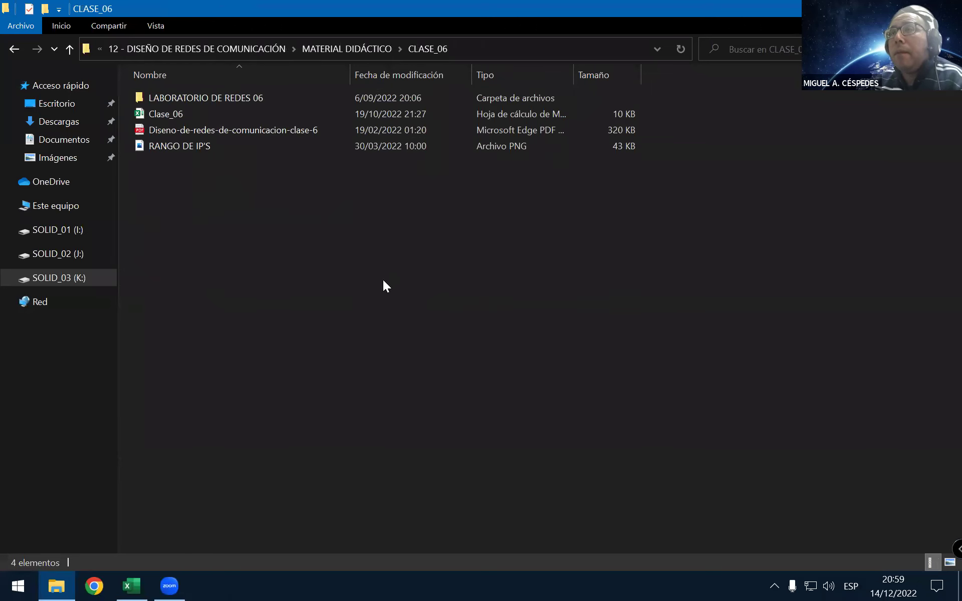
right_click(380, 285)
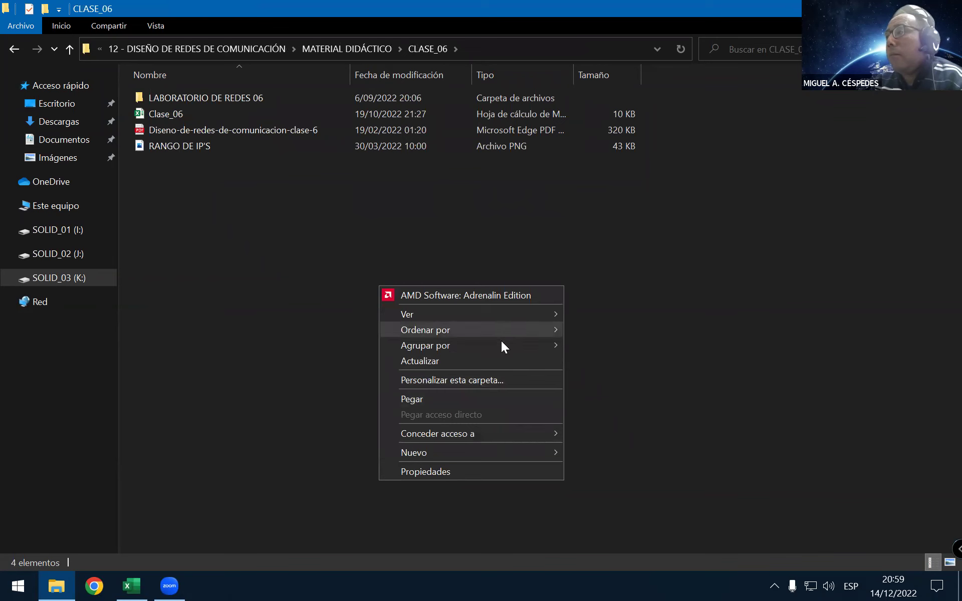
left_click(454, 397)
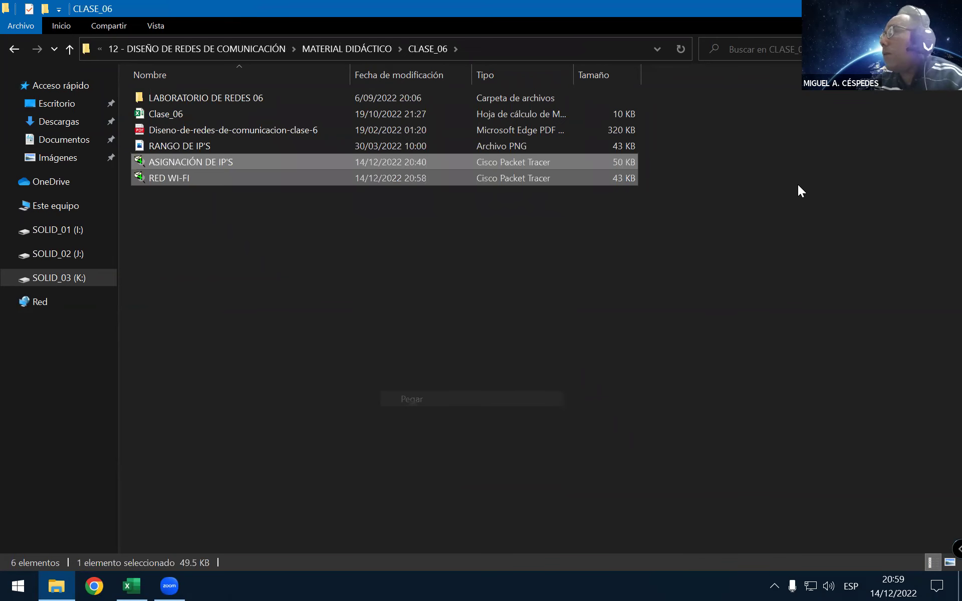
left_click(949, 8)
Step: Switch to Chrome and open the YouTube home page
left_click(94, 586)
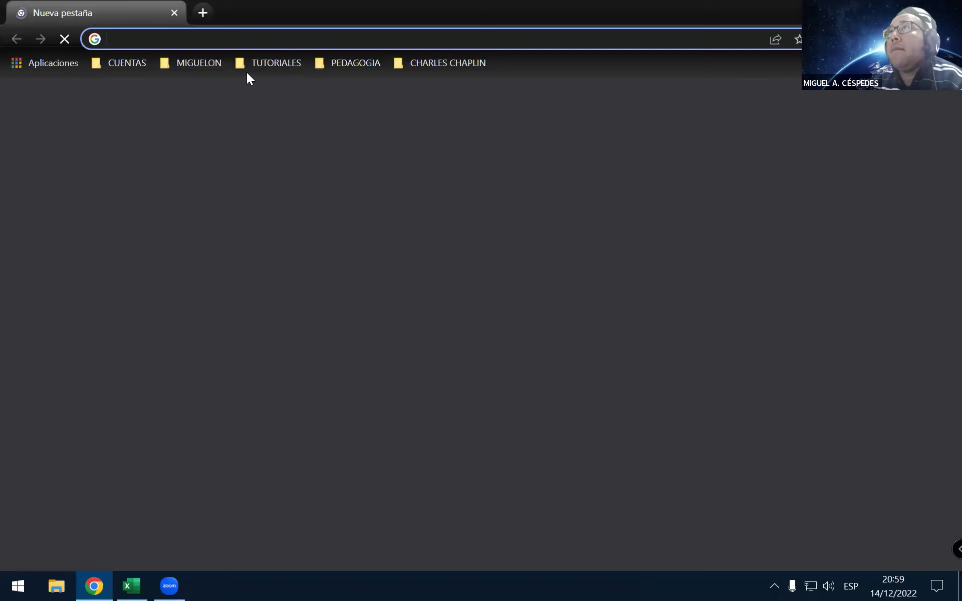
left_click(250, 43)
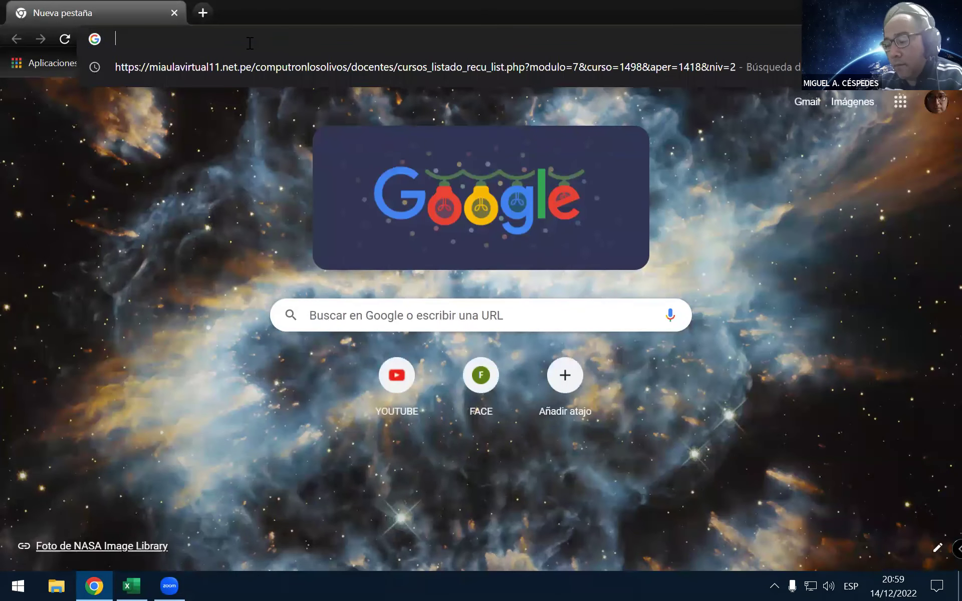
type("YT")
key("Return")
Step: Search YouTube for "ip apipa windows" using the suggested query
left_click(129, 244)
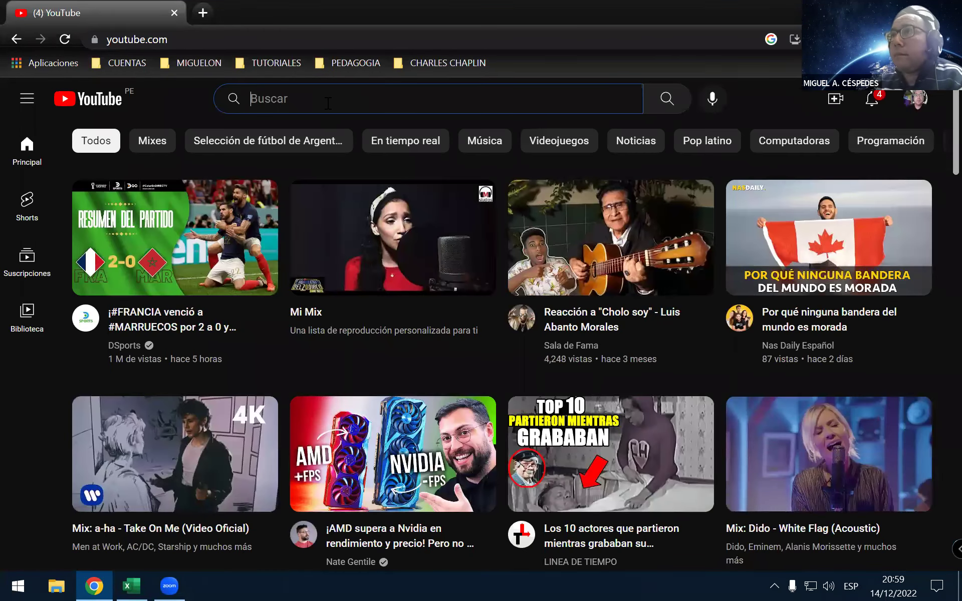
type("IP")
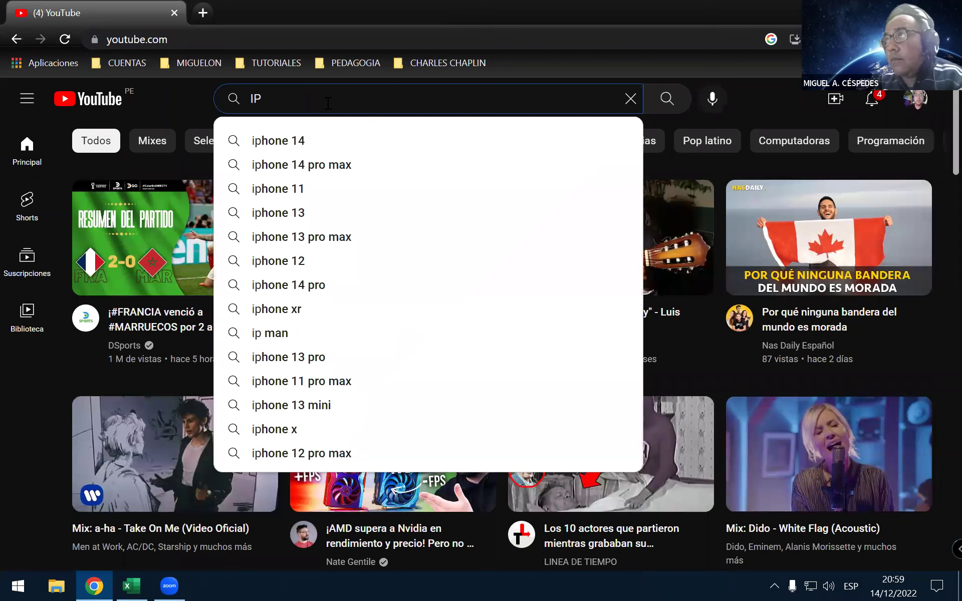
type(" APIP")
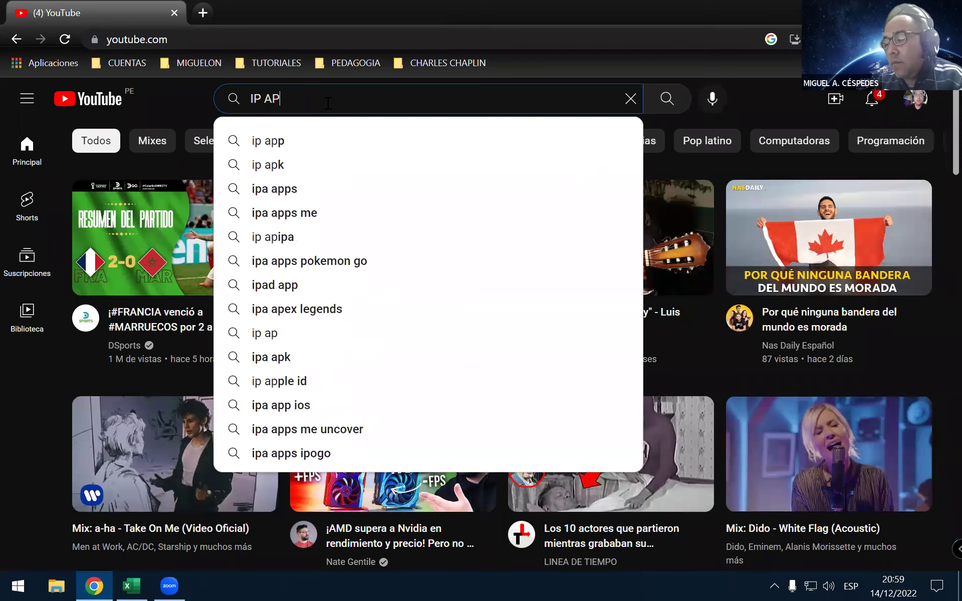
key("Down")
key("Down")
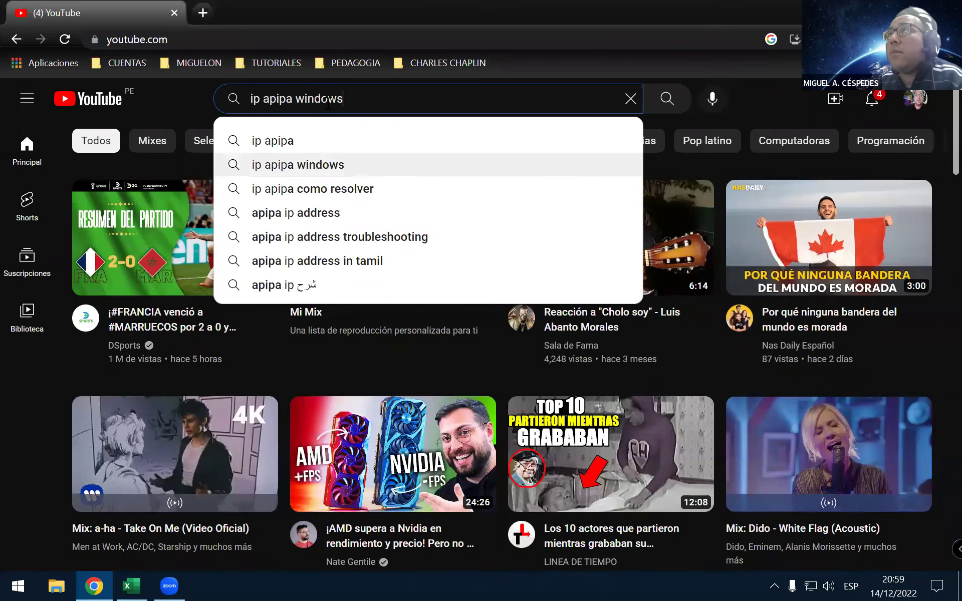
key("Return")
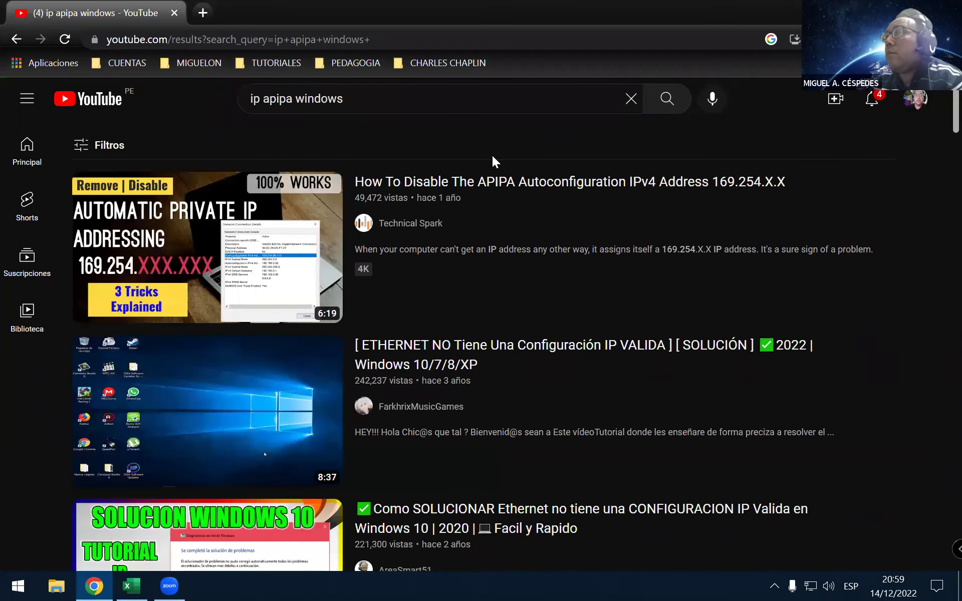
Step: Open the video "ZeroConf y APIPA en Ubuntu y Windows" from the results, enlarge it to theater mode and pause it
mouse_move(599, 182)
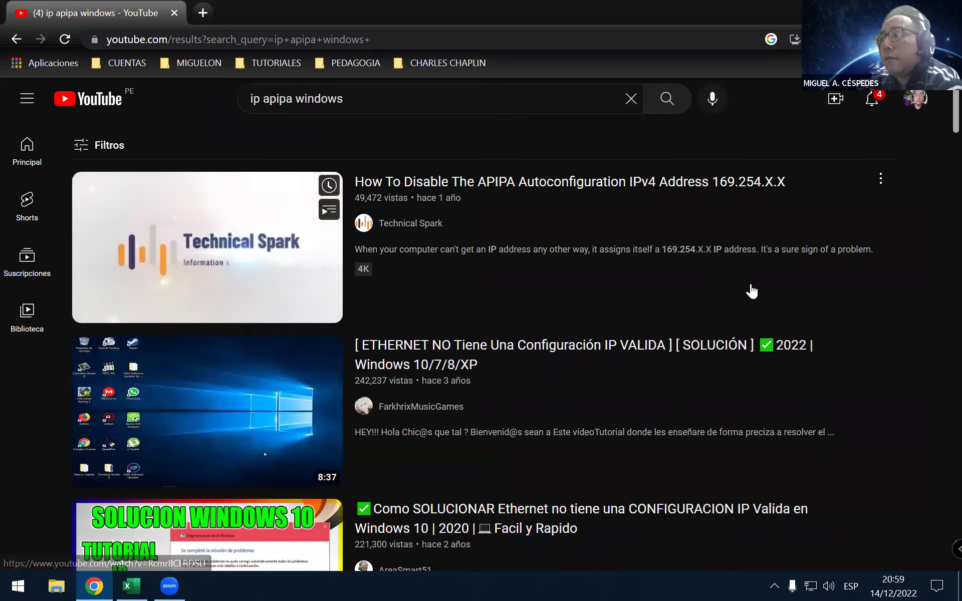
scroll(751, 285, "down", 2)
scroll(746, 281, "down", 5)
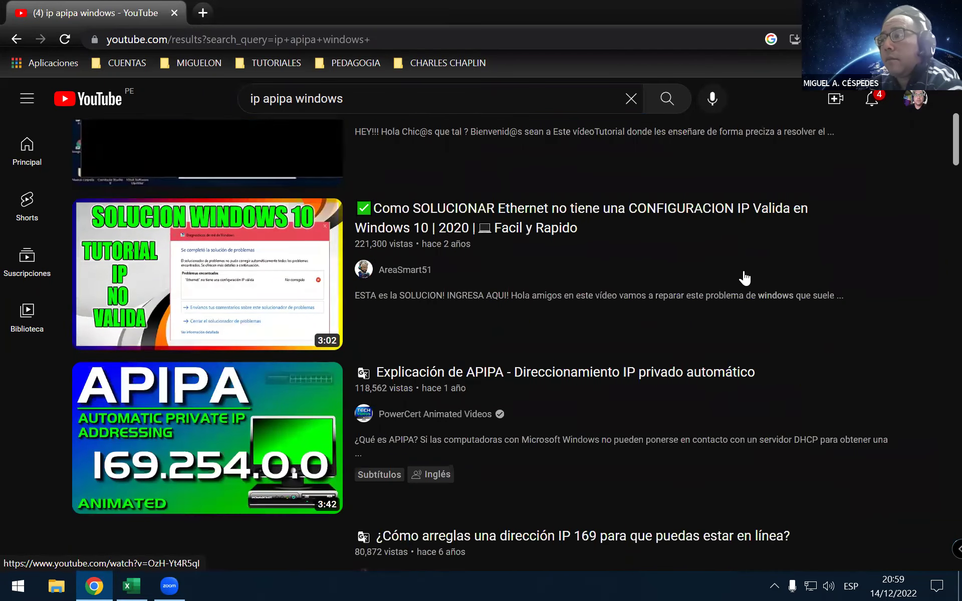
scroll(734, 273, "down", 3)
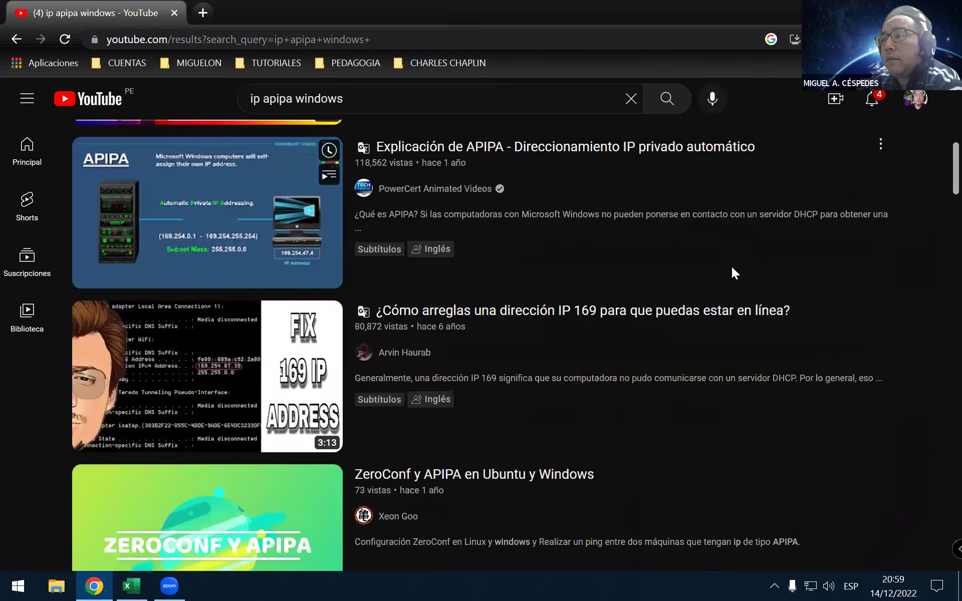
scroll(729, 270, "down", 1)
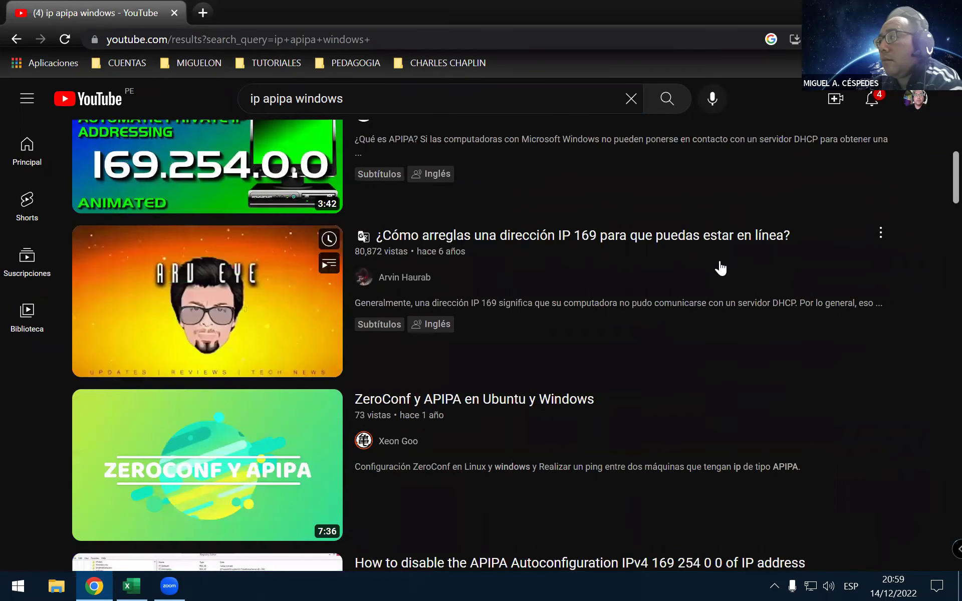
scroll(720, 269, "down", 1)
scroll(716, 269, "down", 1)
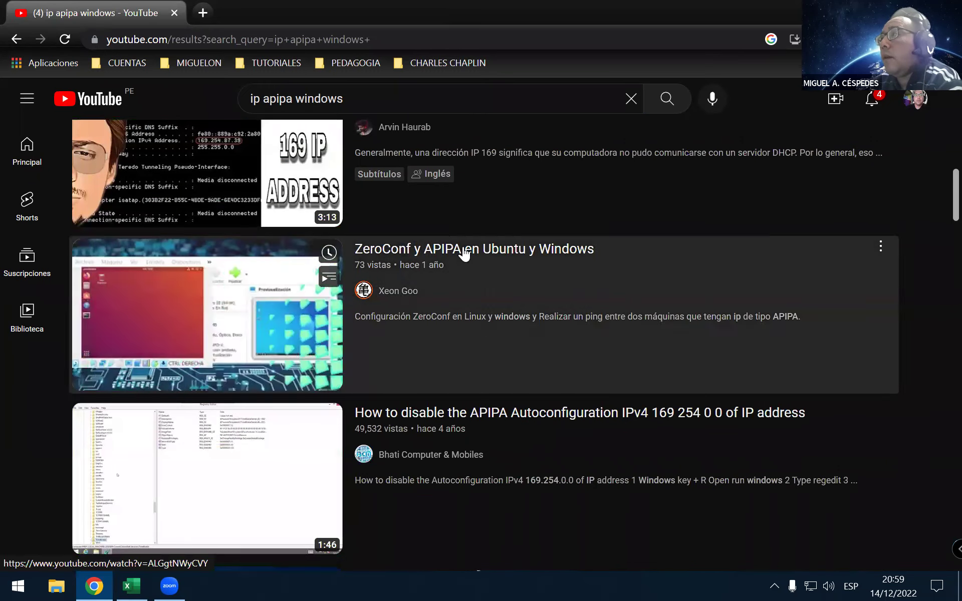
left_click(464, 250)
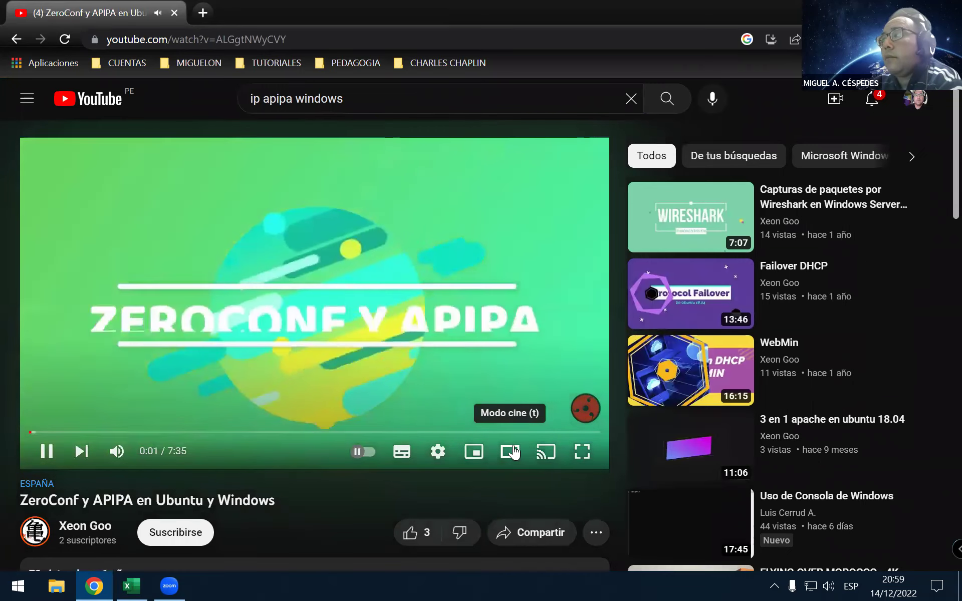
left_click(511, 453)
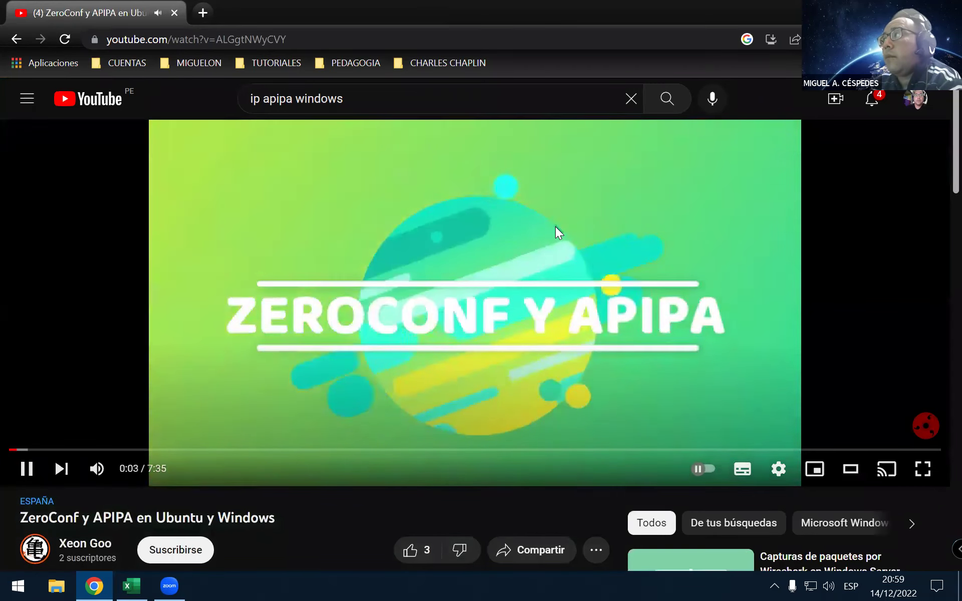
left_click(555, 226)
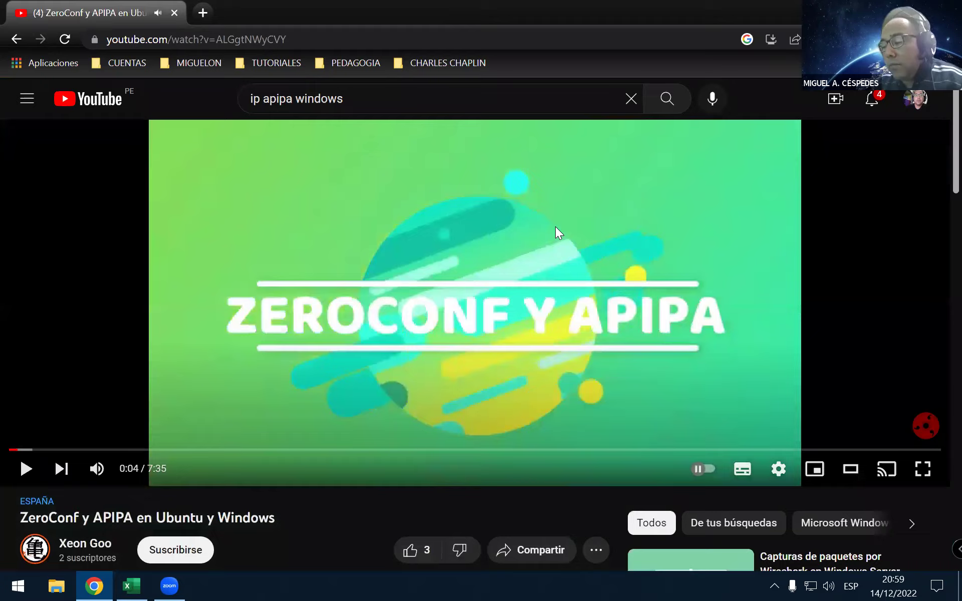
Step: In the Windows sound settings, choose Altavoces (Realtek(R) Audio) as the output device and return to the YouTube video
key("super+i")
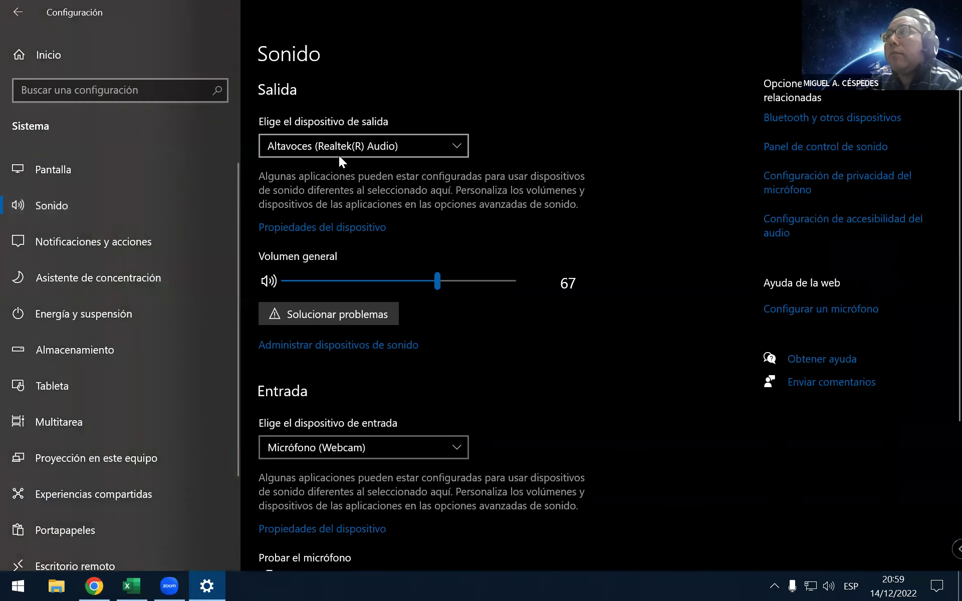
left_click(338, 155)
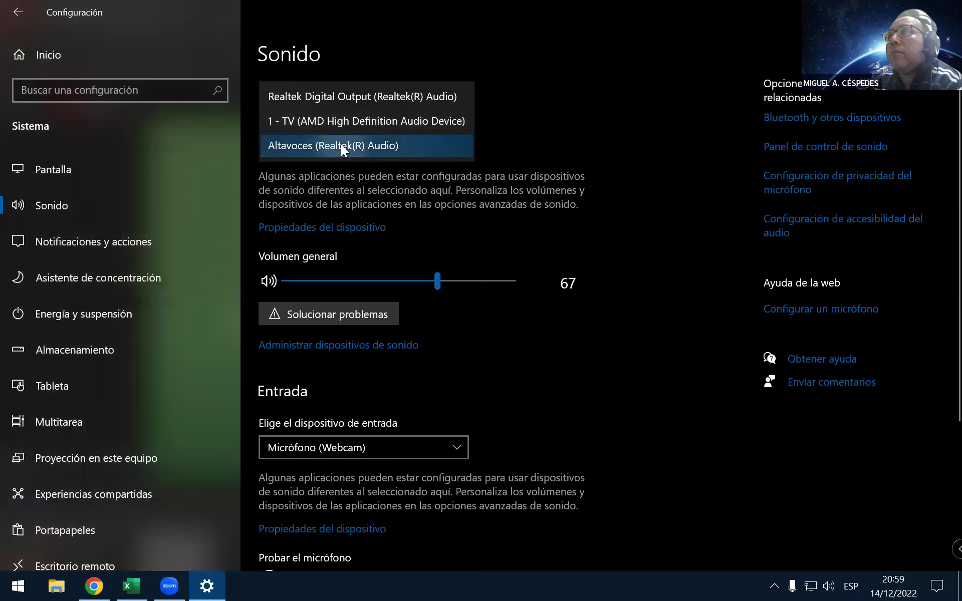
left_click(341, 144)
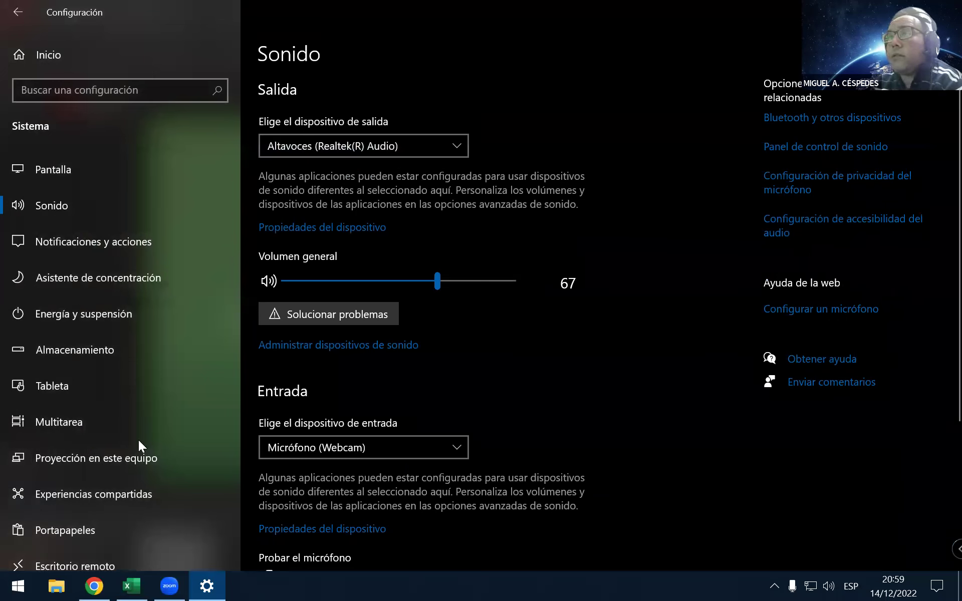
key("alt+Tab")
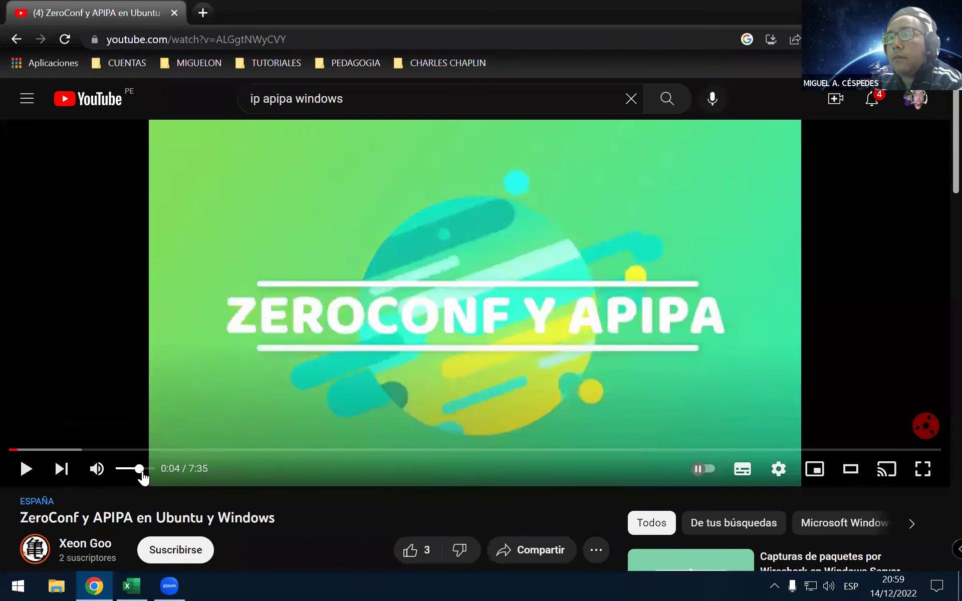
Step: Play the "ZeroConf y APIPA en Ubuntu y Windows" video, skip past its intro and glance at its description
left_click(340, 253)
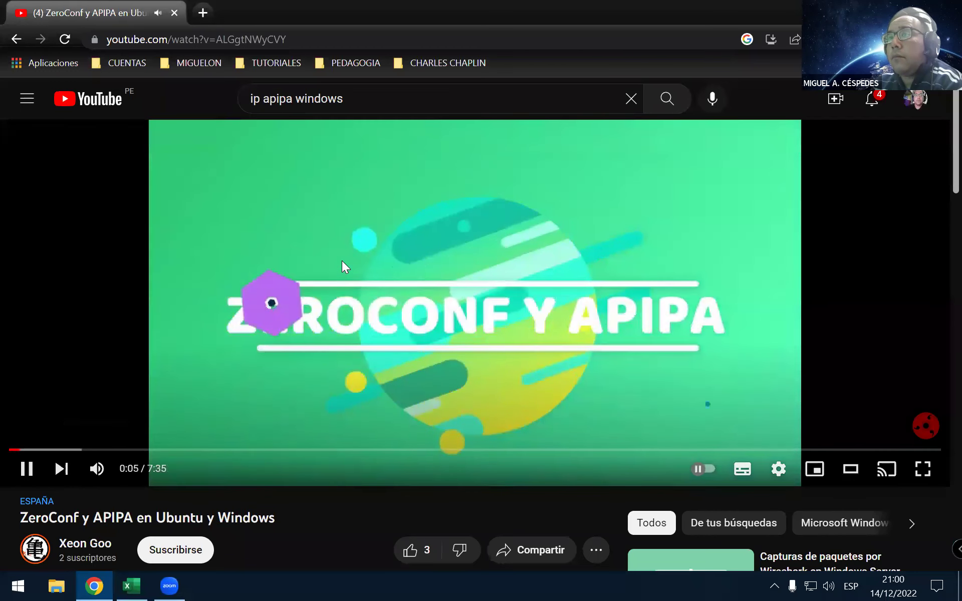
key("Right")
key("Right")
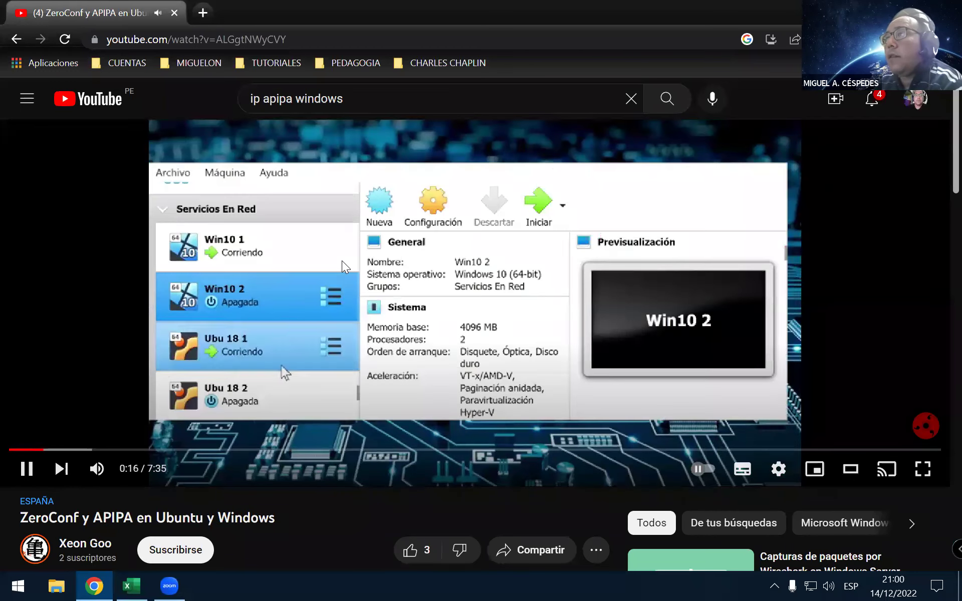
key("Left")
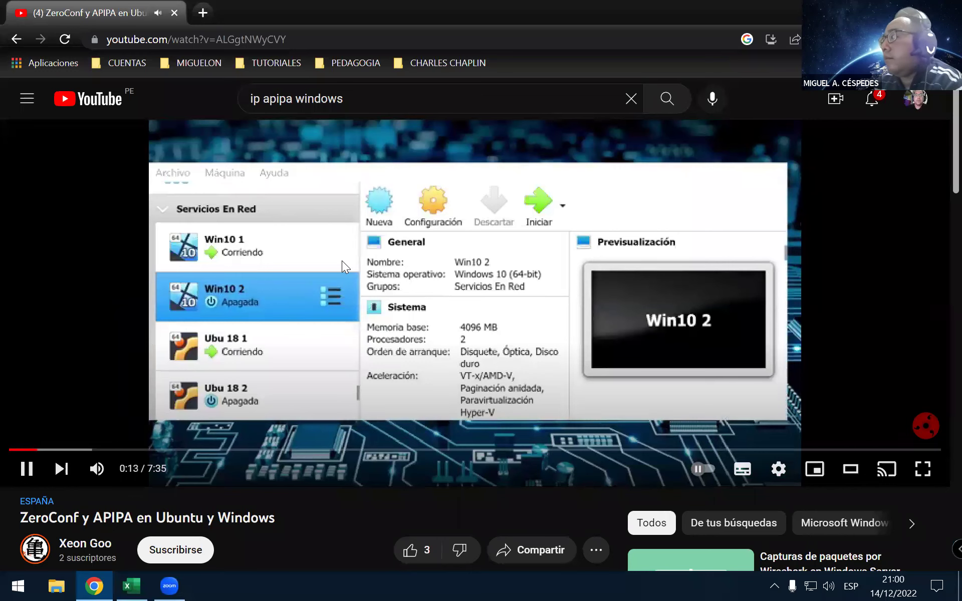
scroll(367, 278, "down", 1)
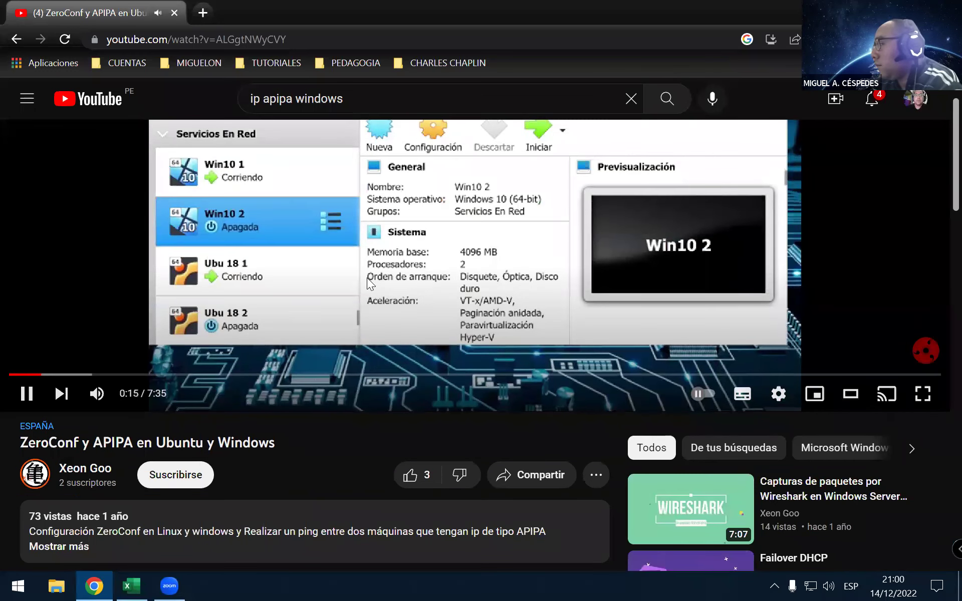
scroll(367, 277, "down", 1)
scroll(353, 282, "up", 2)
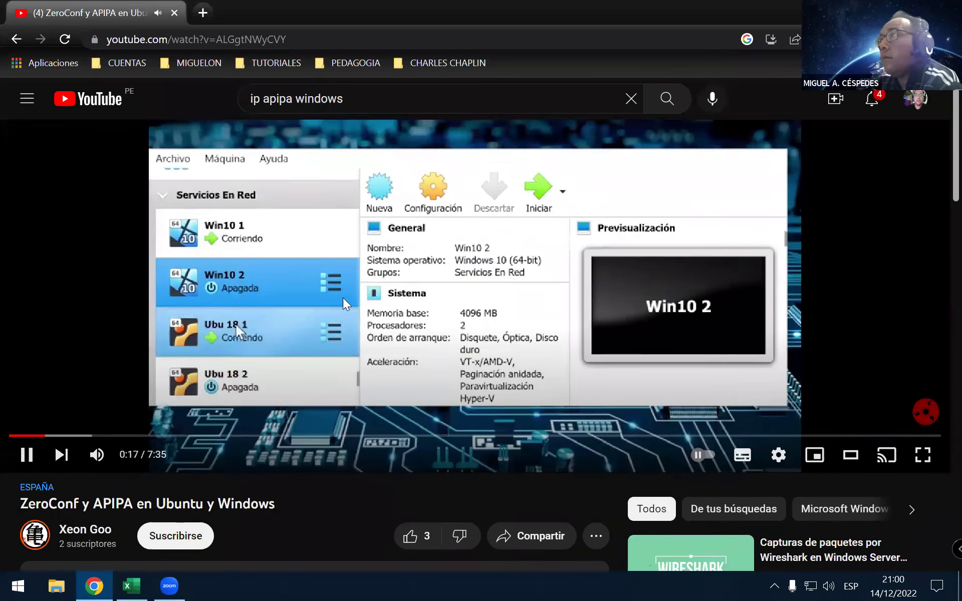
Step: Show the video in full screen, pause it at 0:27 and leave full screen
left_click(909, 475)
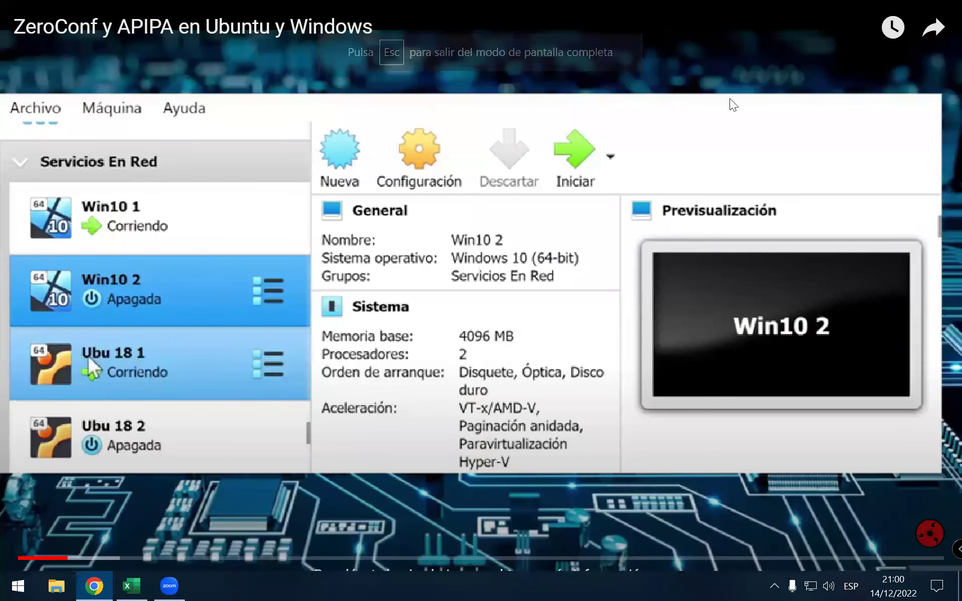
key("space")
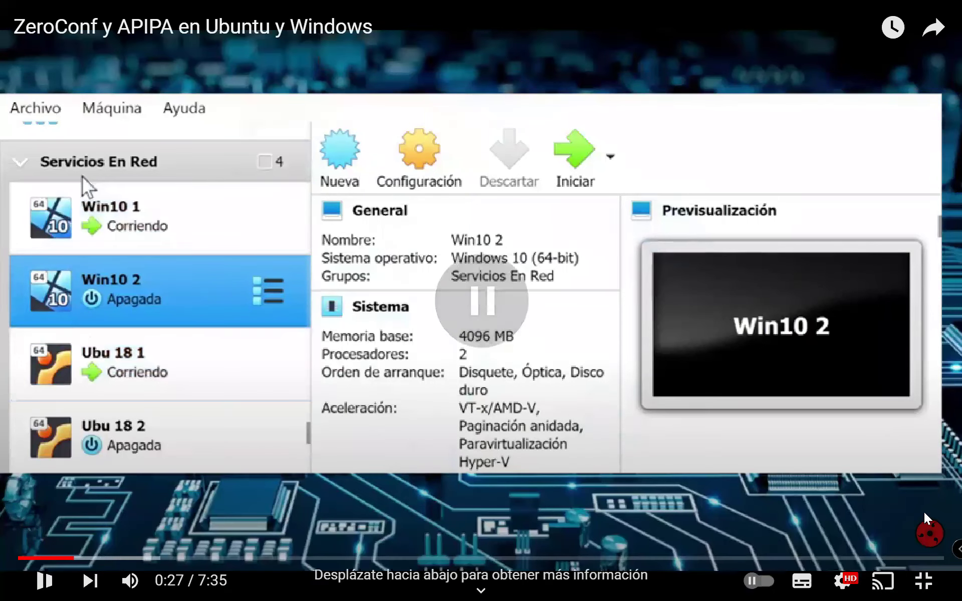
left_click(923, 581)
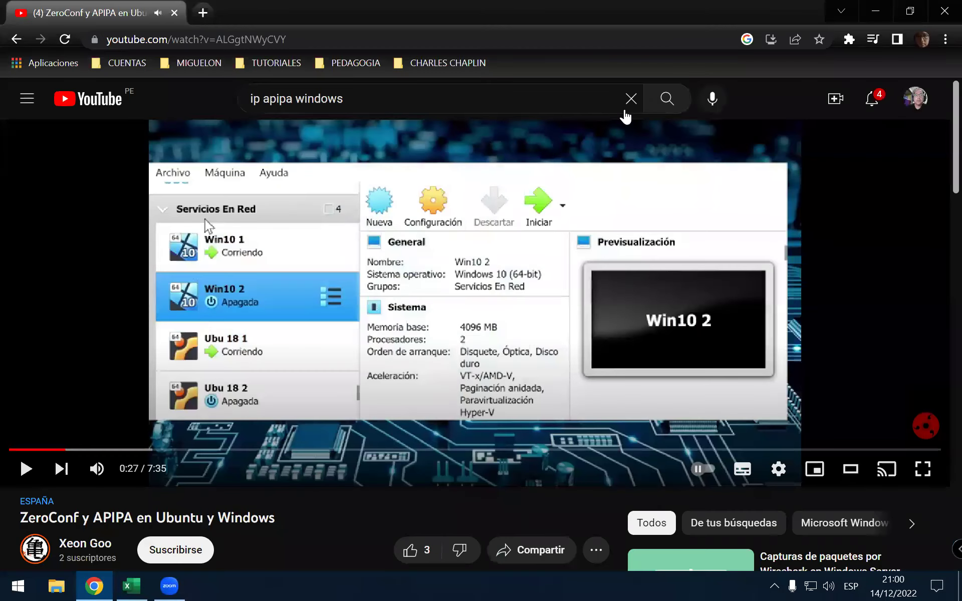
Step: Search again for "ip apipa windows" and play "[ ETHERNET NO Tiene Una Configuración IP VALIDA ] [ SOLUCIÓN ]" in full screen
left_click(666, 106)
left_click(881, 108)
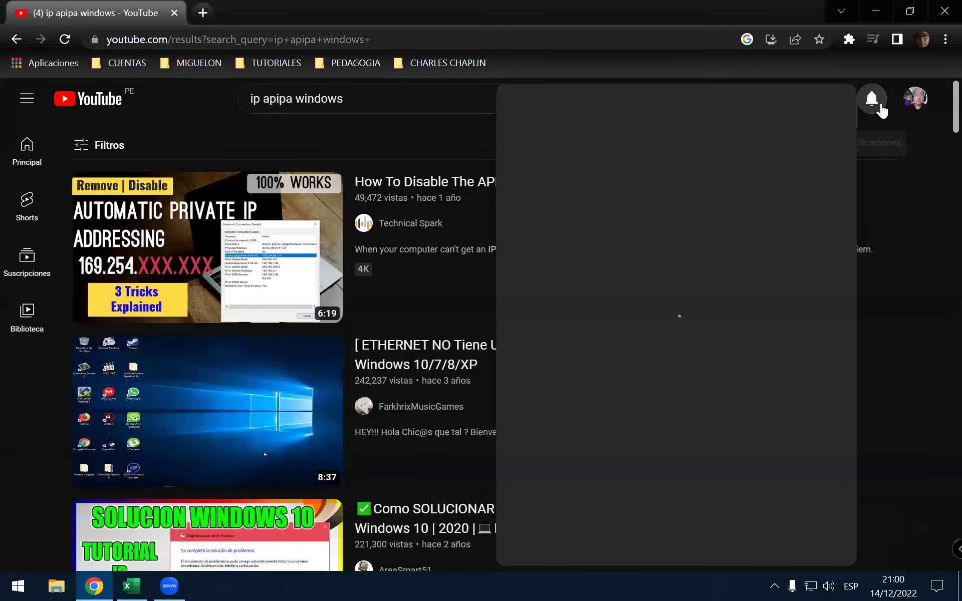
left_click(880, 108)
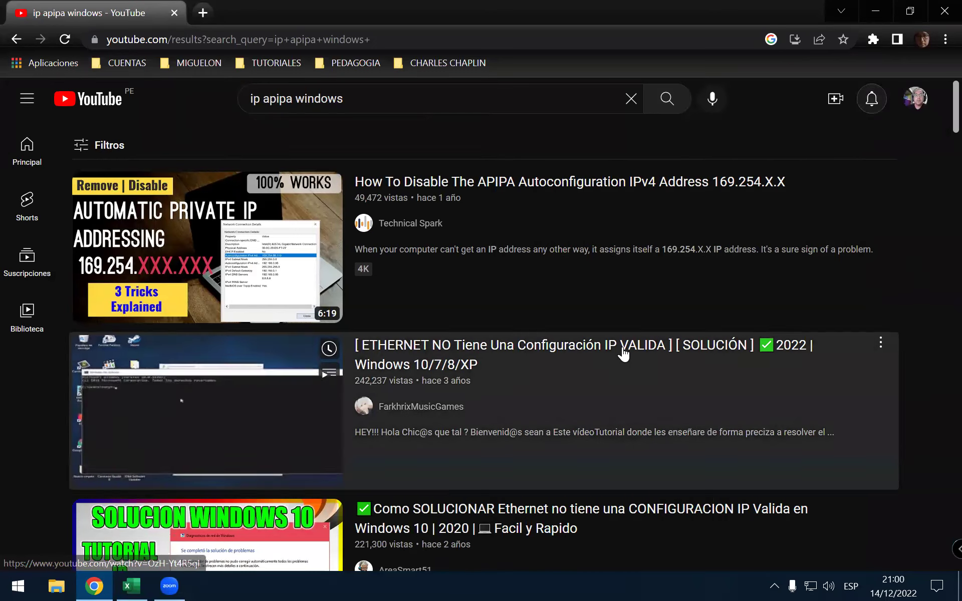
left_click(621, 351)
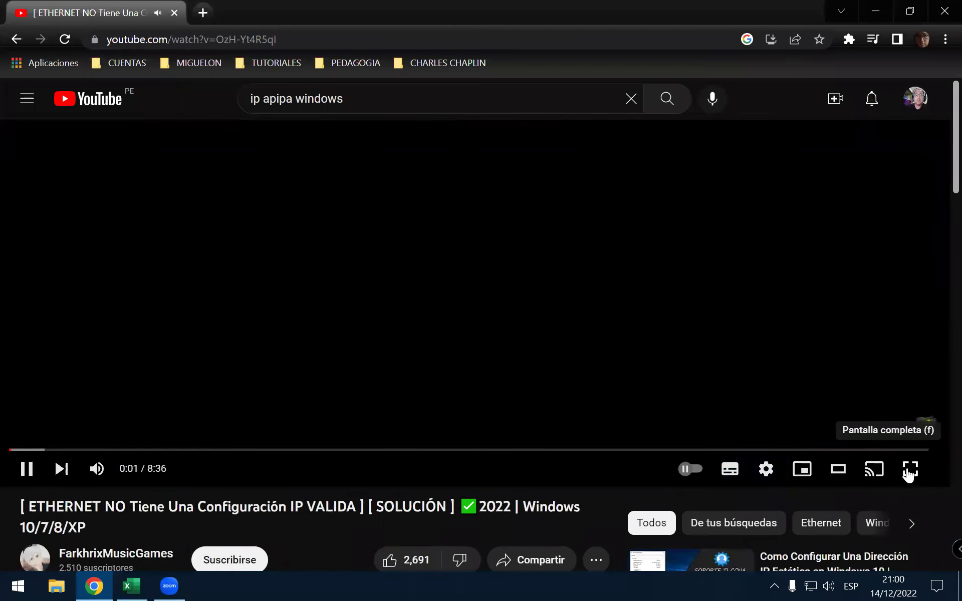
left_click(908, 471)
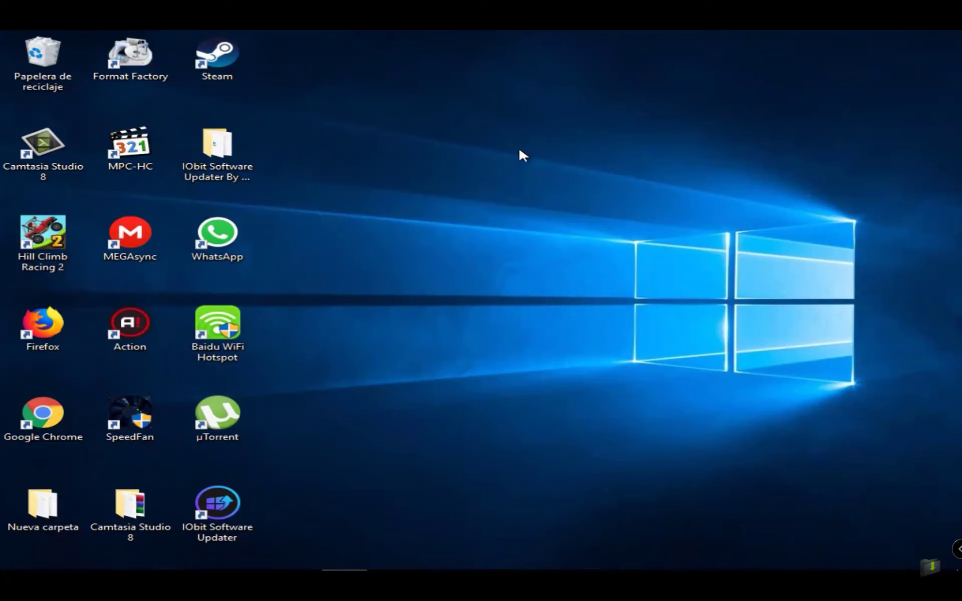
mouse_move(672, 569)
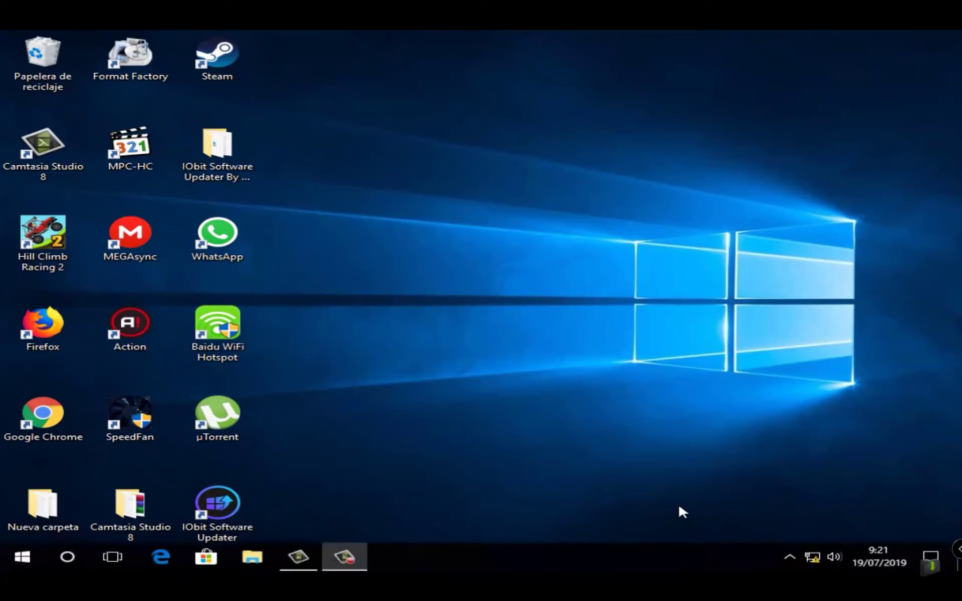
mouse_move(815, 566)
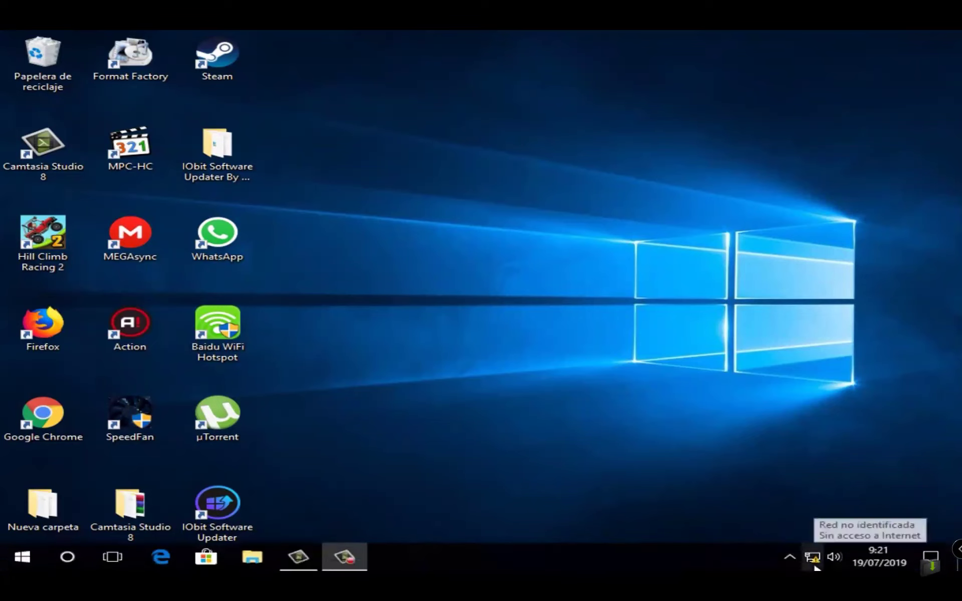
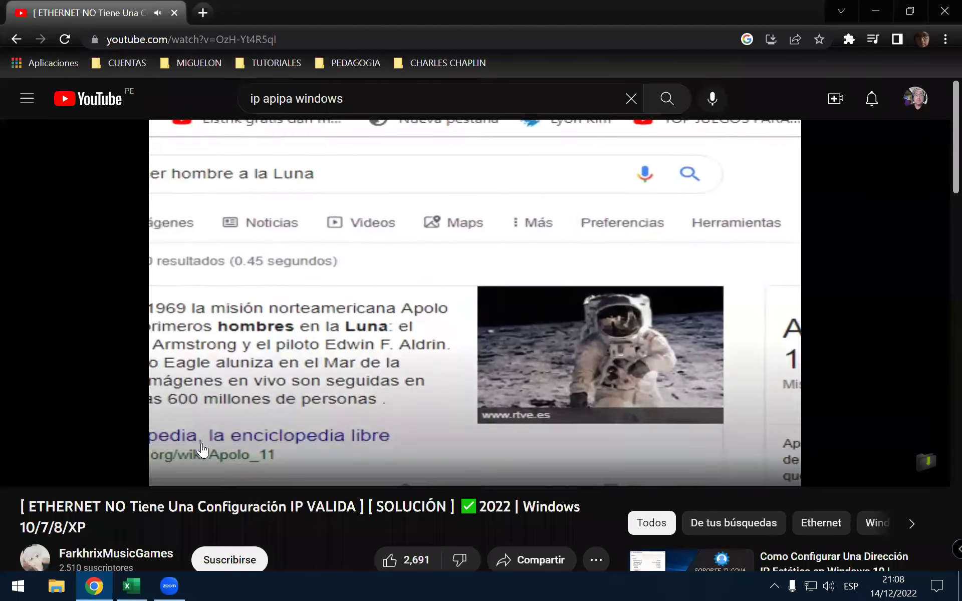
Step: Pause the Ethernet video at 7:53 and look through its related videos and comments
left_click(474, 353)
scroll(500, 354, "down", 1)
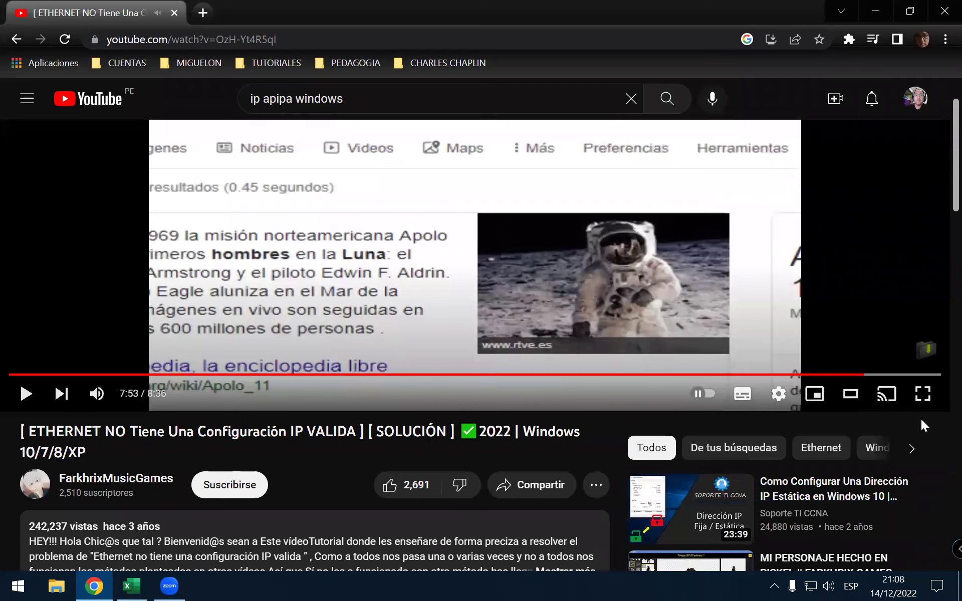
scroll(913, 419, "down", 1)
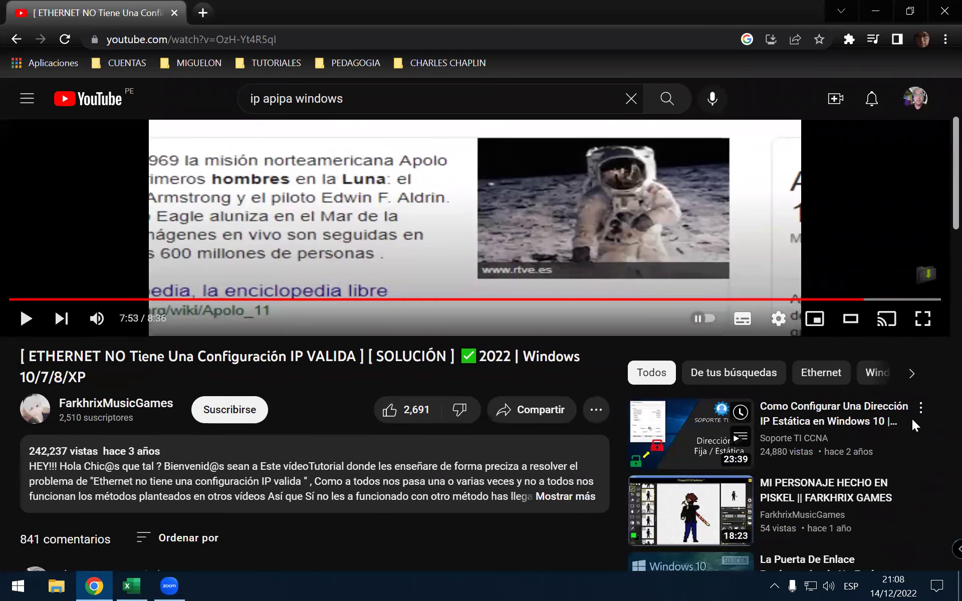
scroll(912, 419, "down", 1)
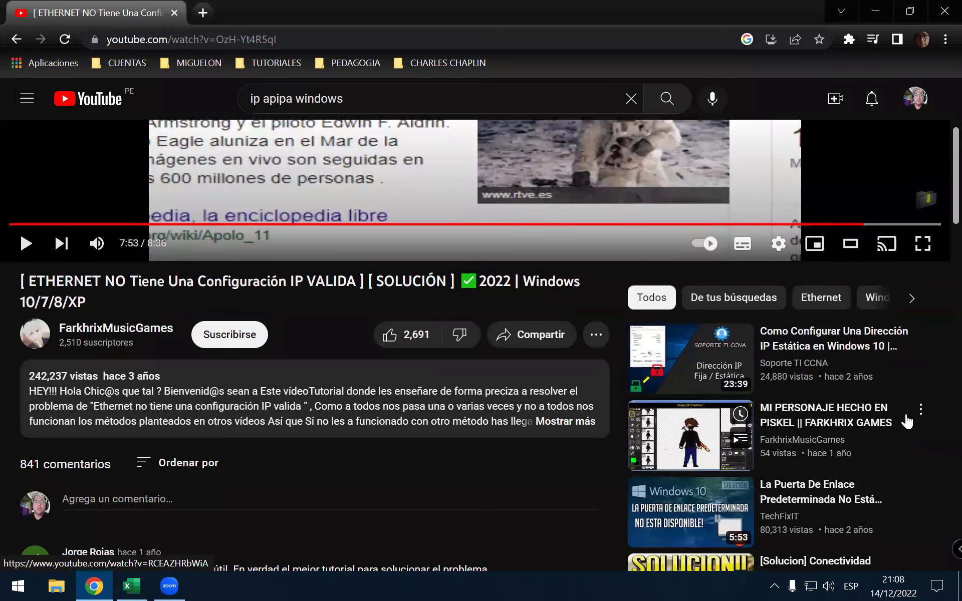
scroll(906, 421, "down", 1)
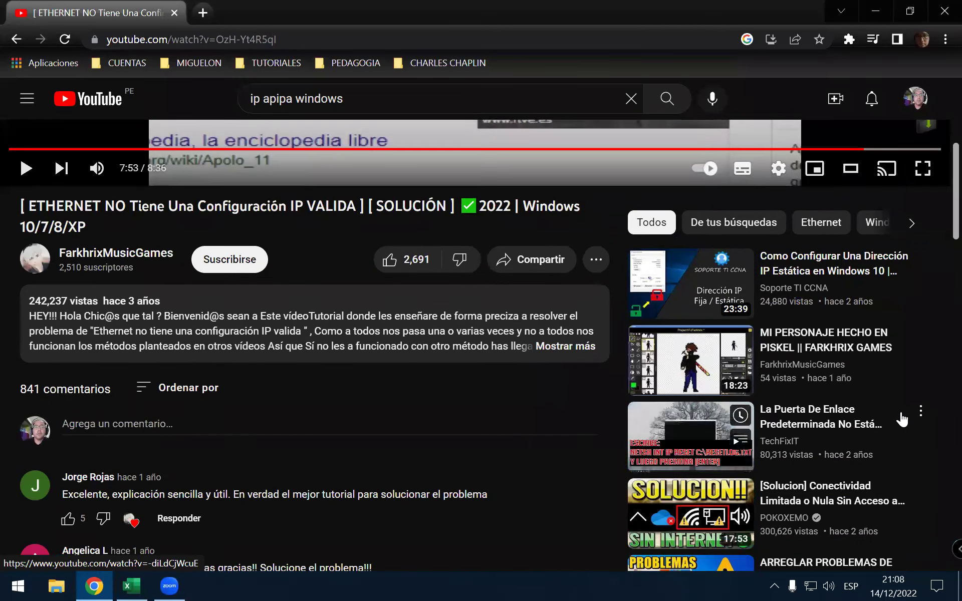
scroll(902, 420, "down", 1)
scroll(902, 420, "down", 1)
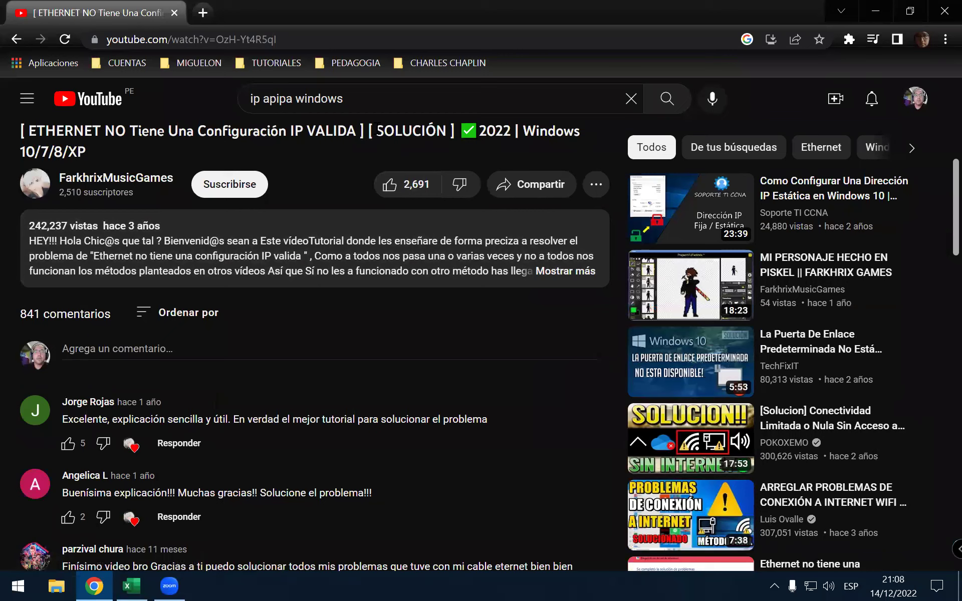
Step: Search YouTube for "como poner ip fija a mi pc windows 10" and play "Colocar una Dirección IP Manual en Windows10" in full screen
triple_click(351, 105)
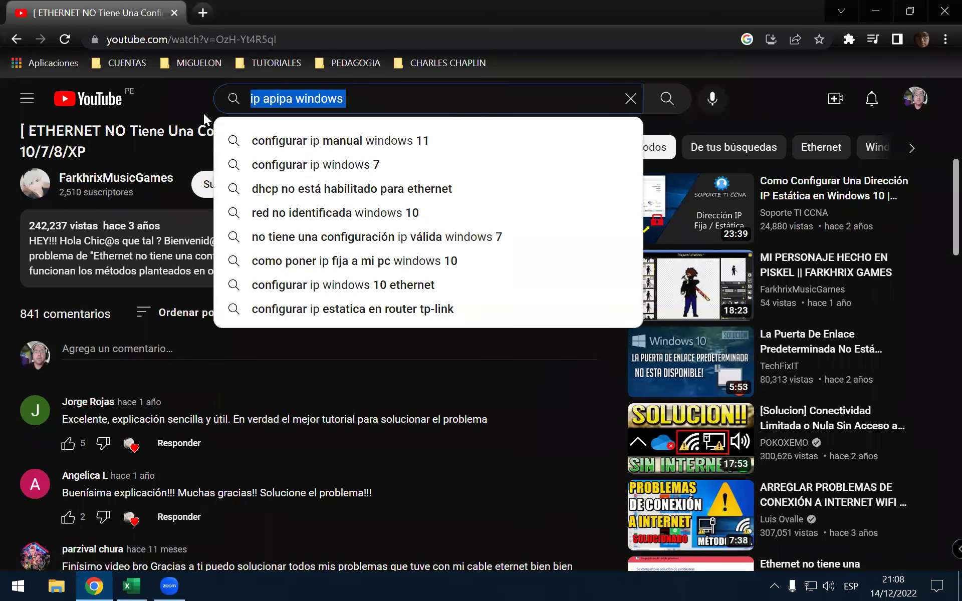
left_click(405, 267)
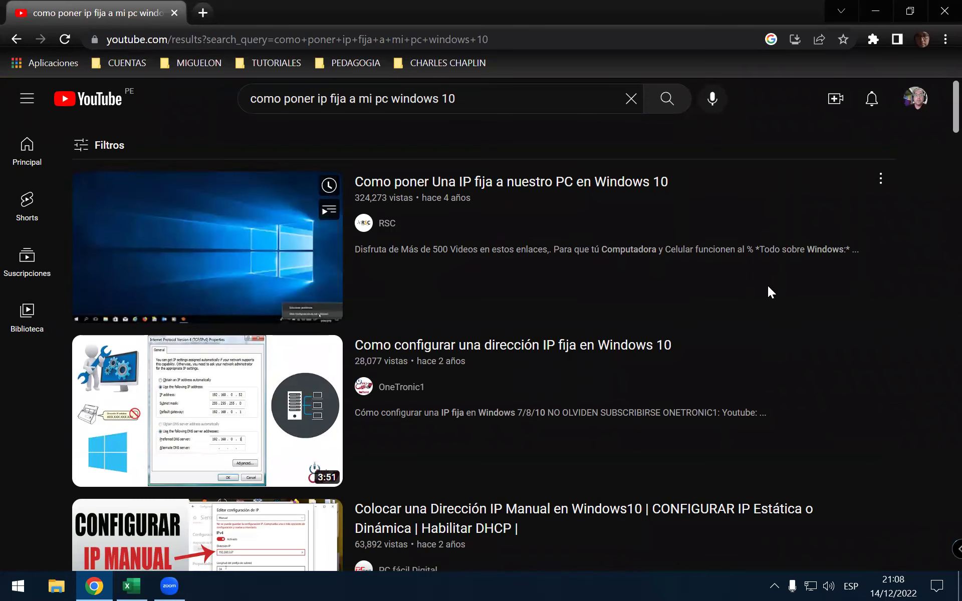
scroll(768, 285, "down", 1)
scroll(505, 334, "down", 1)
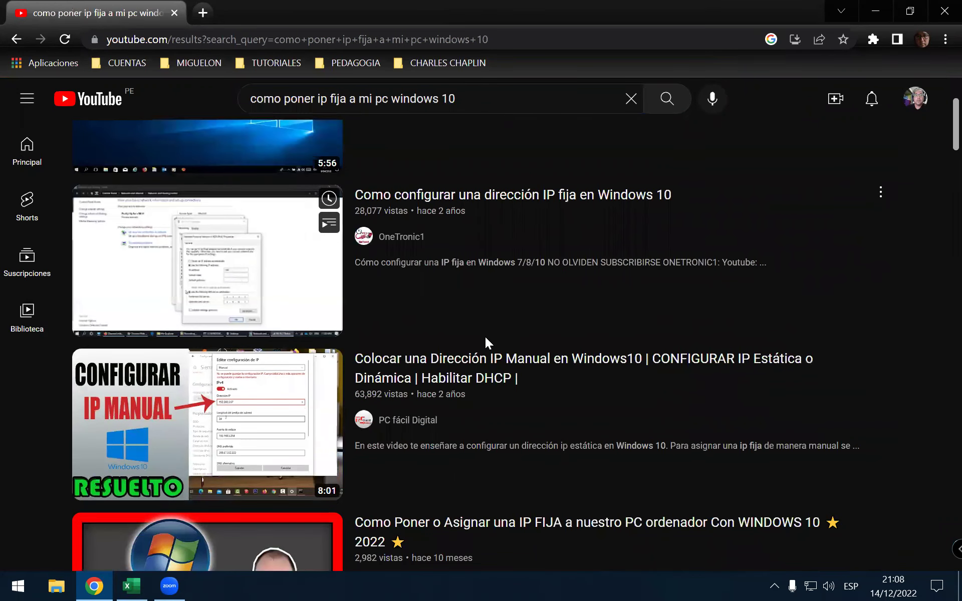
left_click(466, 359)
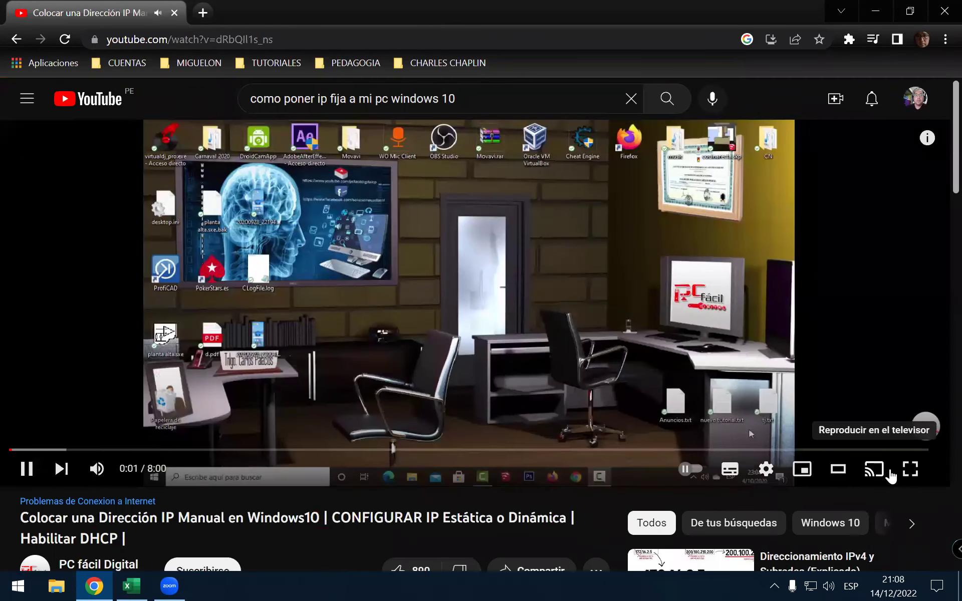
left_click(909, 469)
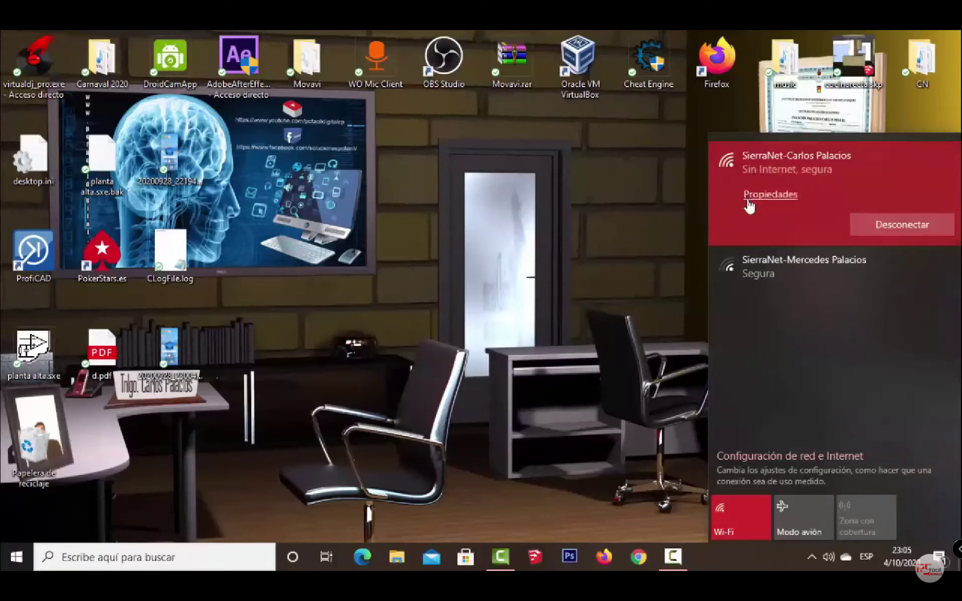
Step: View the properties of the connected Wi-Fi network and close the settings window
left_click(779, 198)
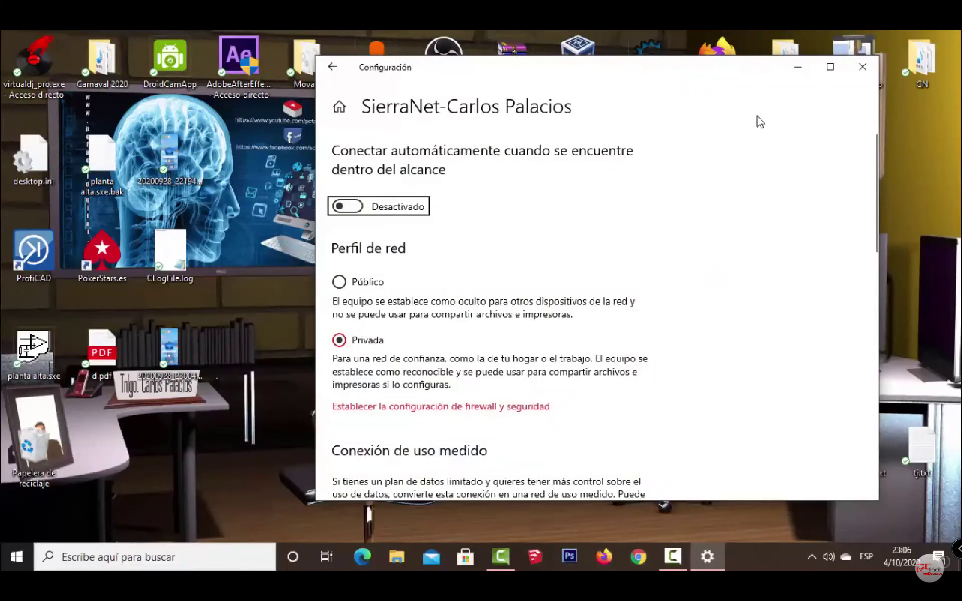
left_click(862, 66)
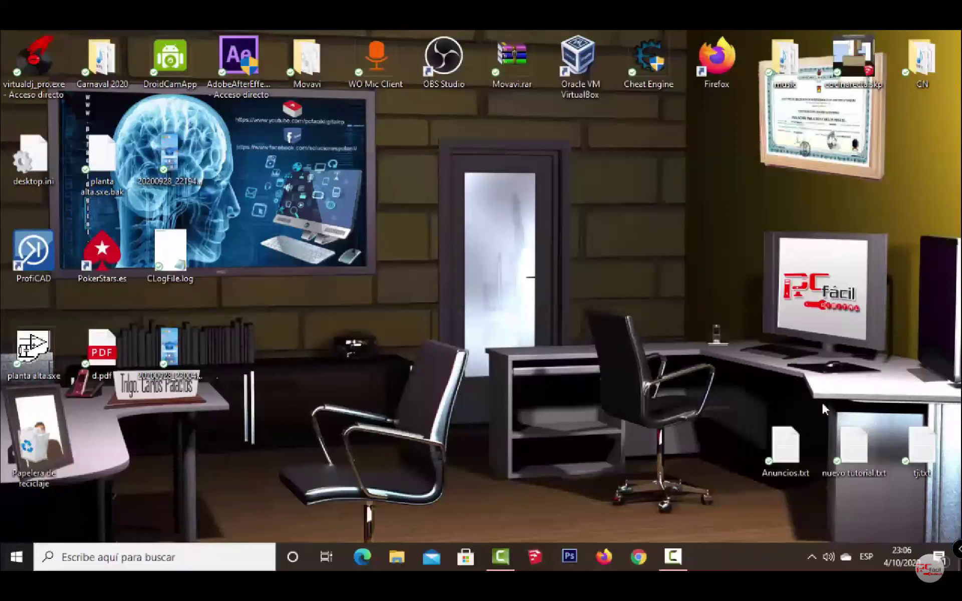
Step: Open the Windows network and Internet settings and check the Wi-Fi and Ethernet connections
left_click(811, 558)
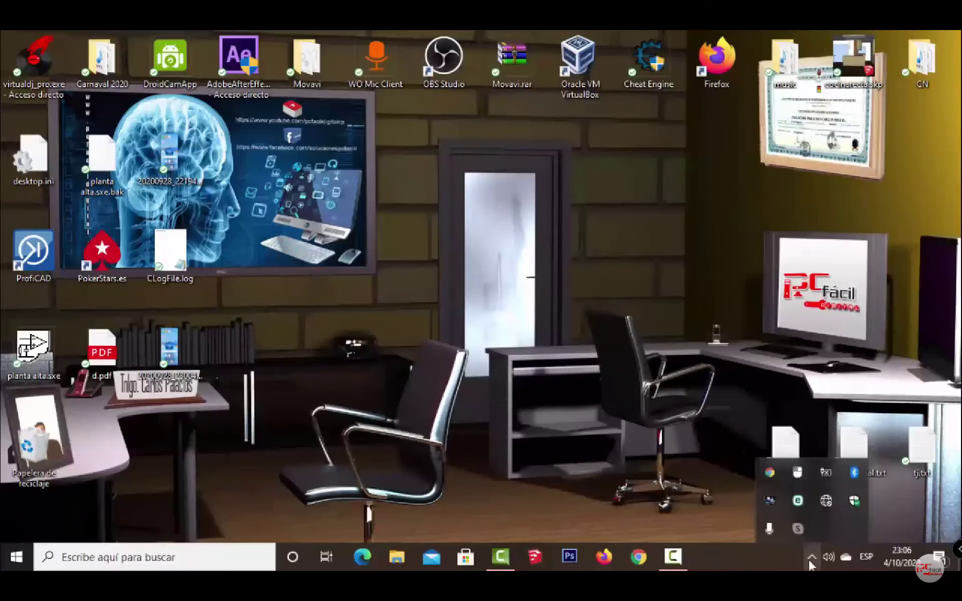
right_click(825, 500)
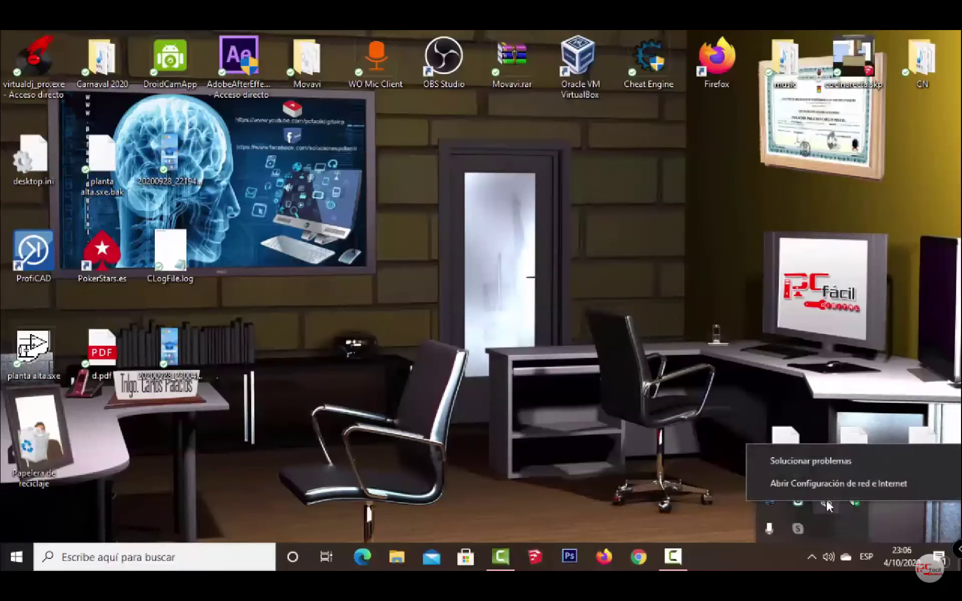
left_click(845, 484)
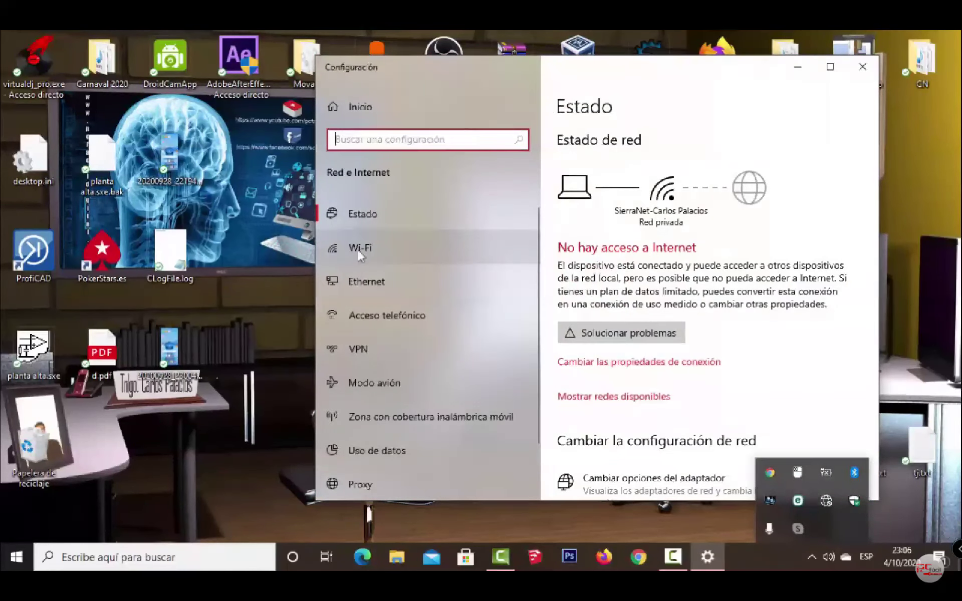
left_click(380, 253)
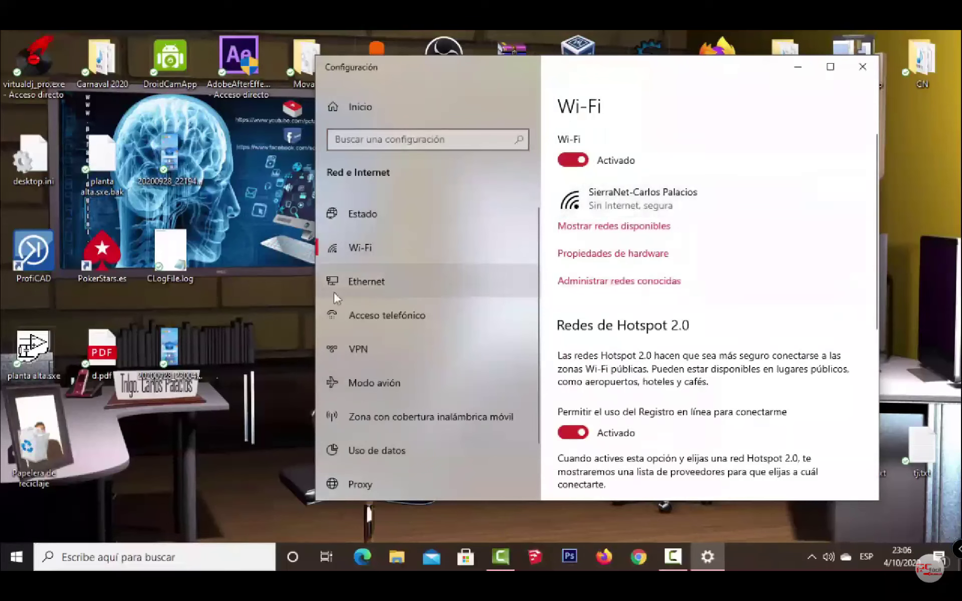
left_click(386, 284)
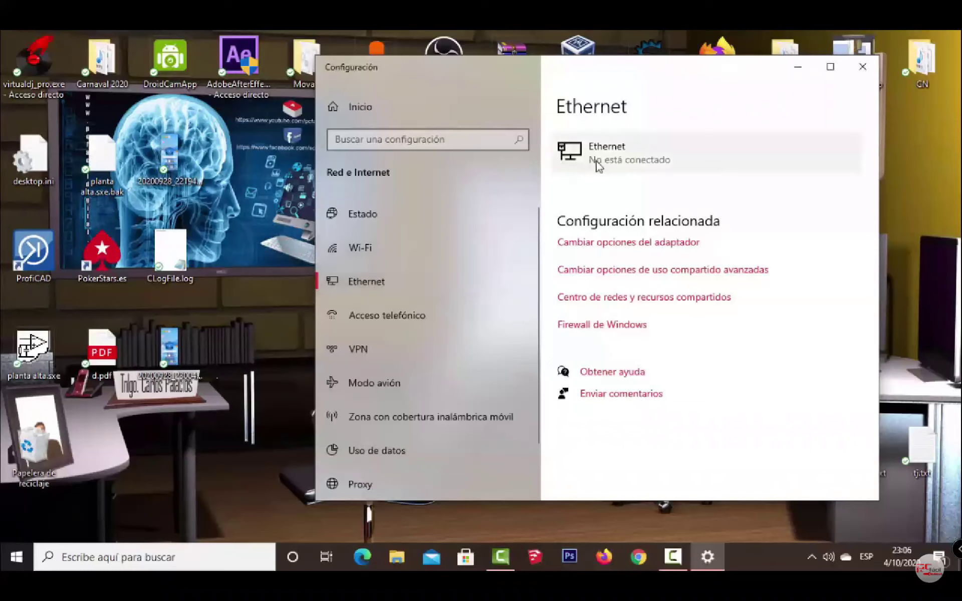
Step: Open the connected Wi-Fi network's properties from the Wi-Fi settings and examine its IP configuration
left_click(404, 249)
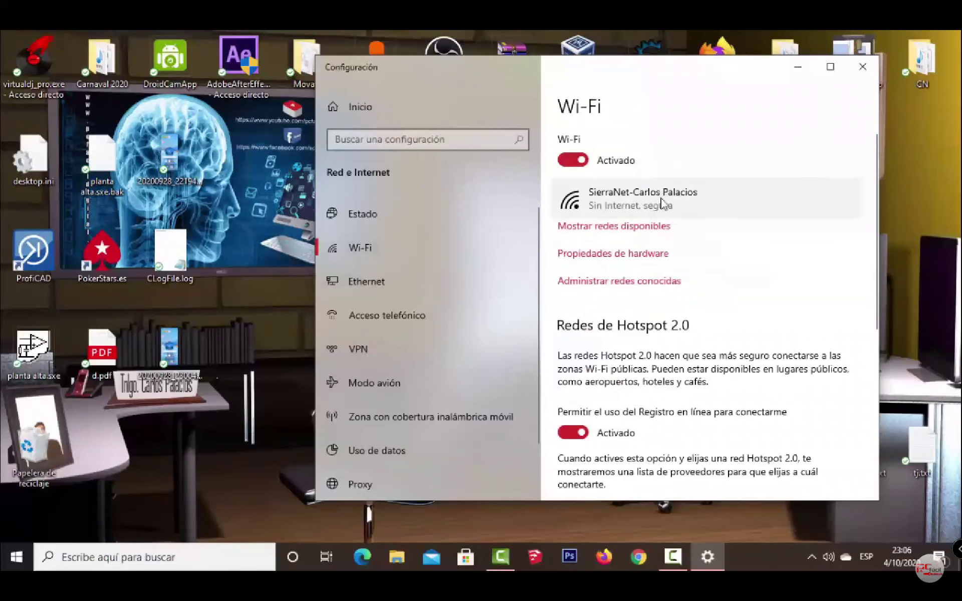
left_click(641, 206)
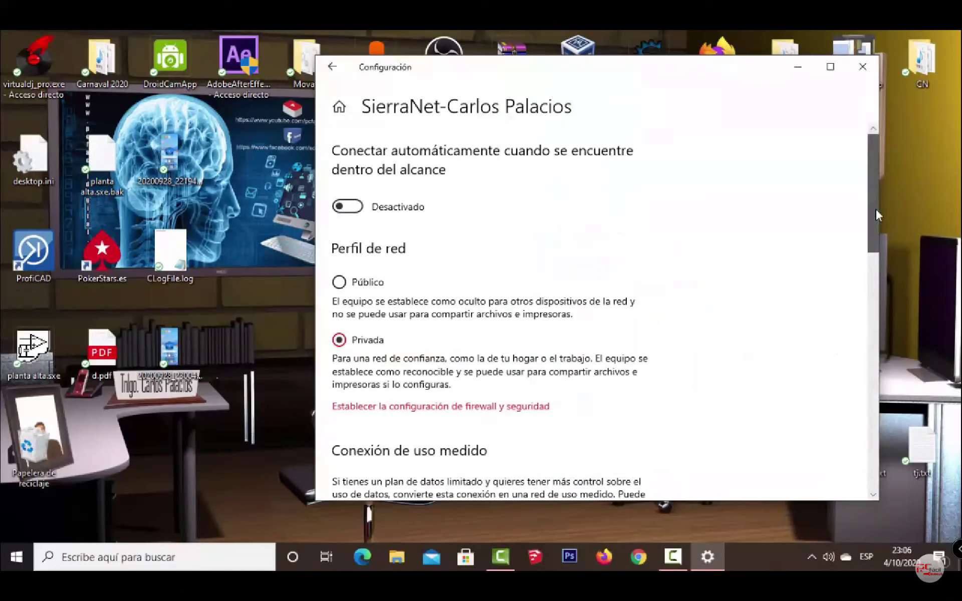
left_click_drag(876, 211, 861, 373)
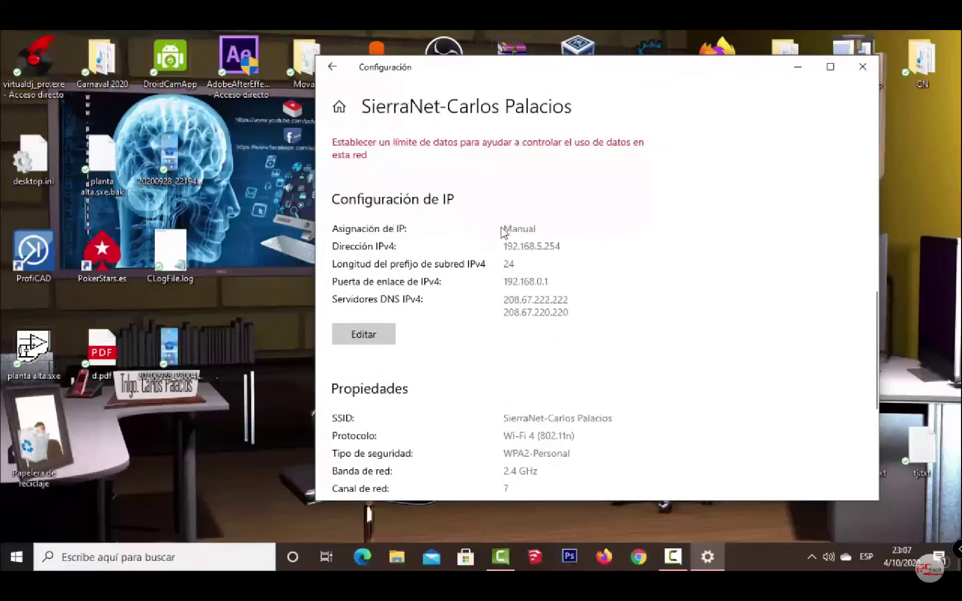
Step: Check the Wi-Fi connection status in the list of available networks and return to the network's IP settings
left_click(812, 556)
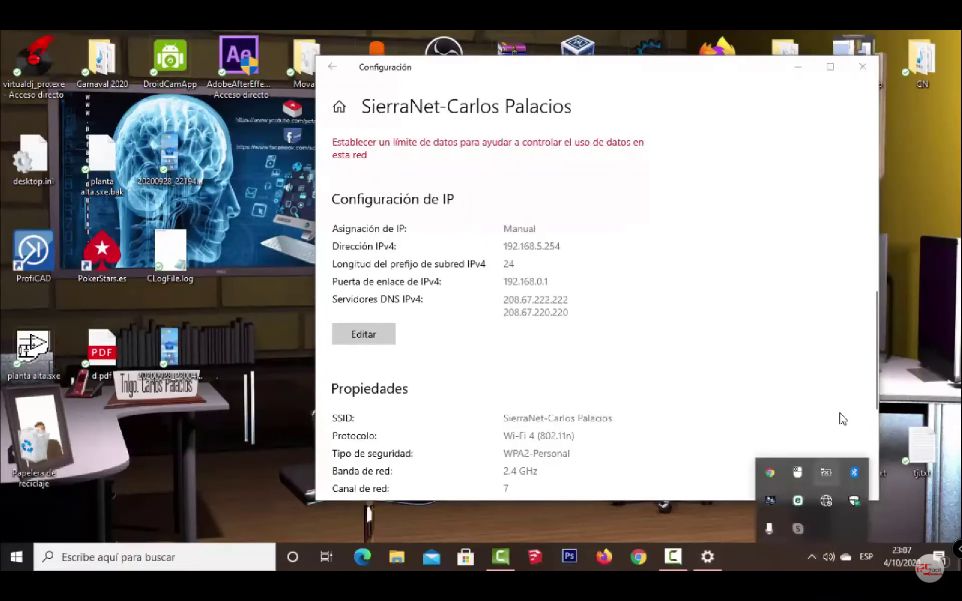
left_click(828, 507)
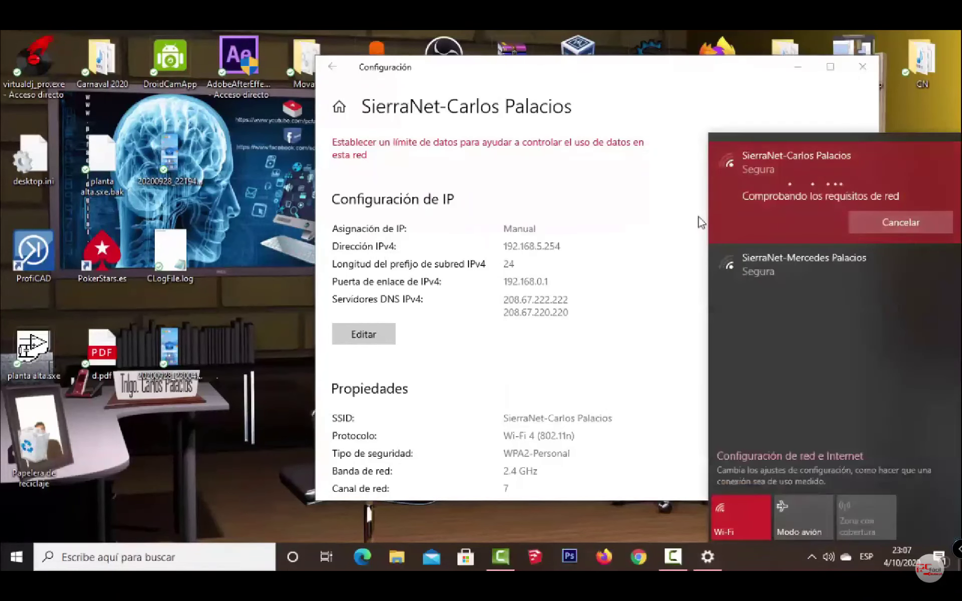
left_click(627, 257)
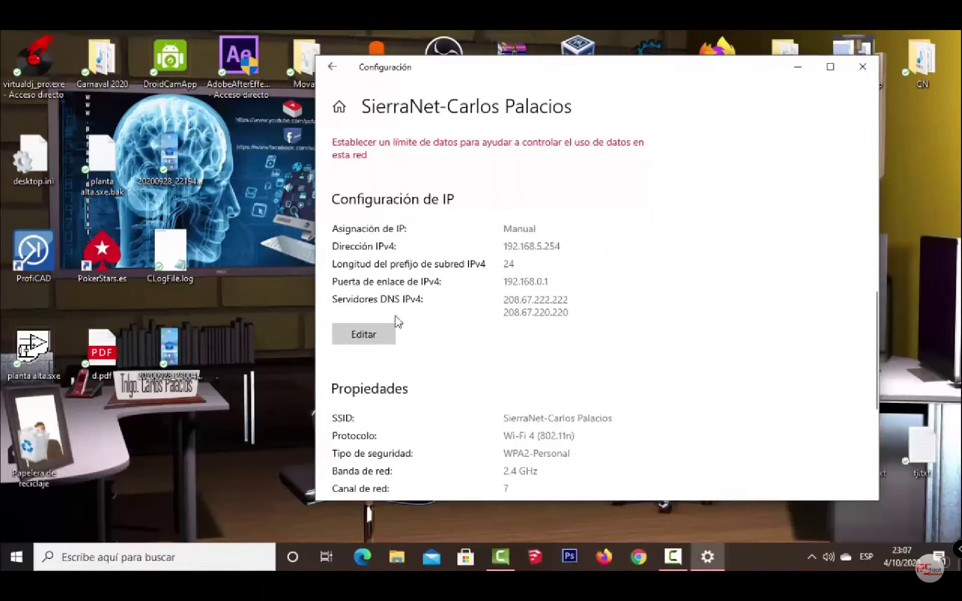
Step: Change the Wi-Fi network's IP assignment to Automático (DHCP), save it, and check the connection in the network list
left_click(367, 337)
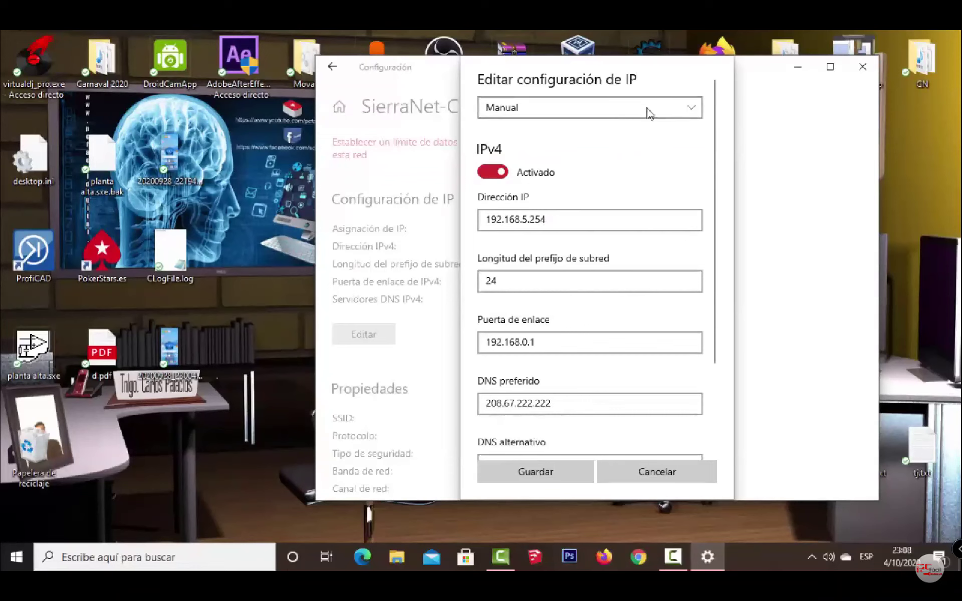
left_click(689, 110)
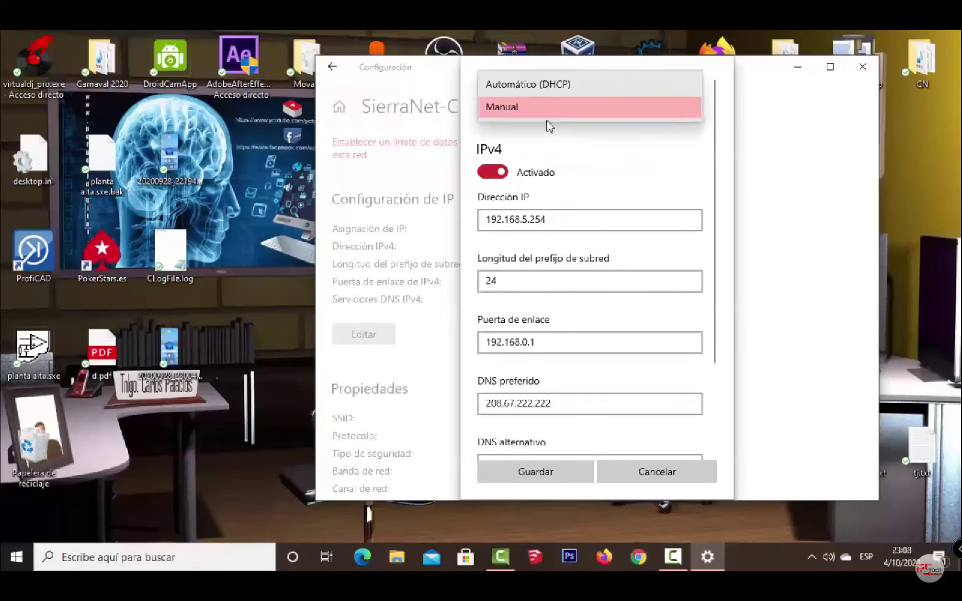
left_click(554, 88)
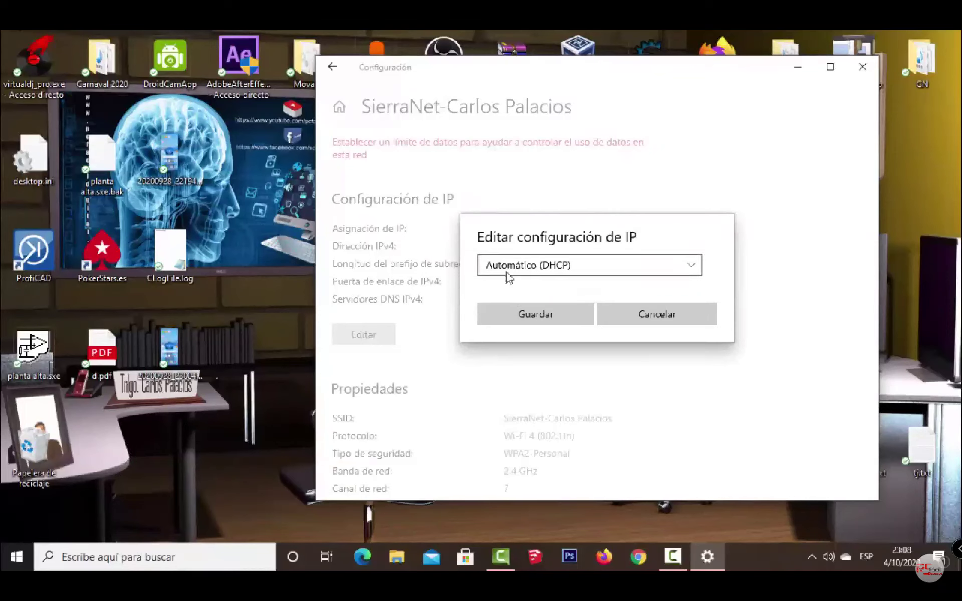
left_click(530, 315)
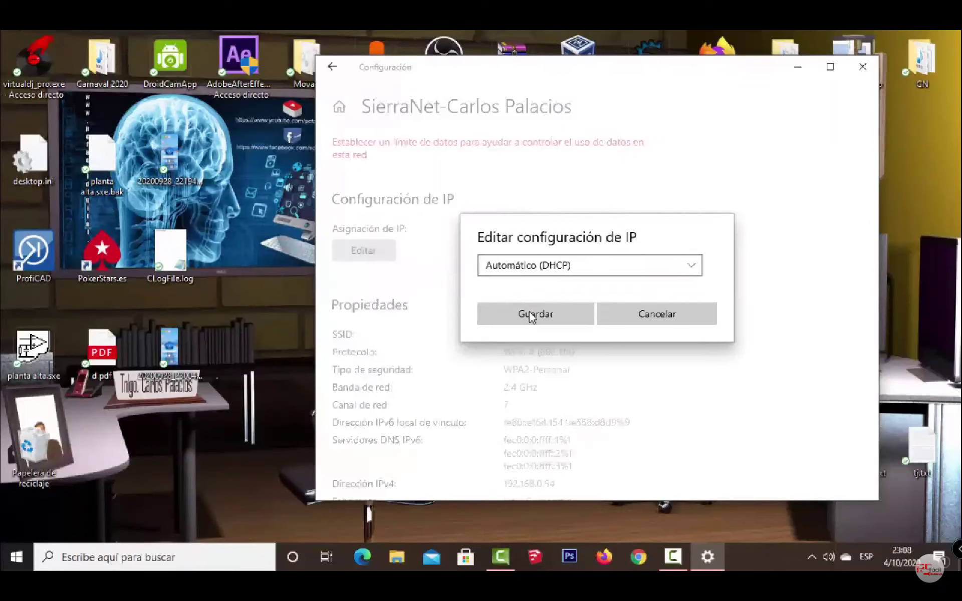
left_click(809, 554)
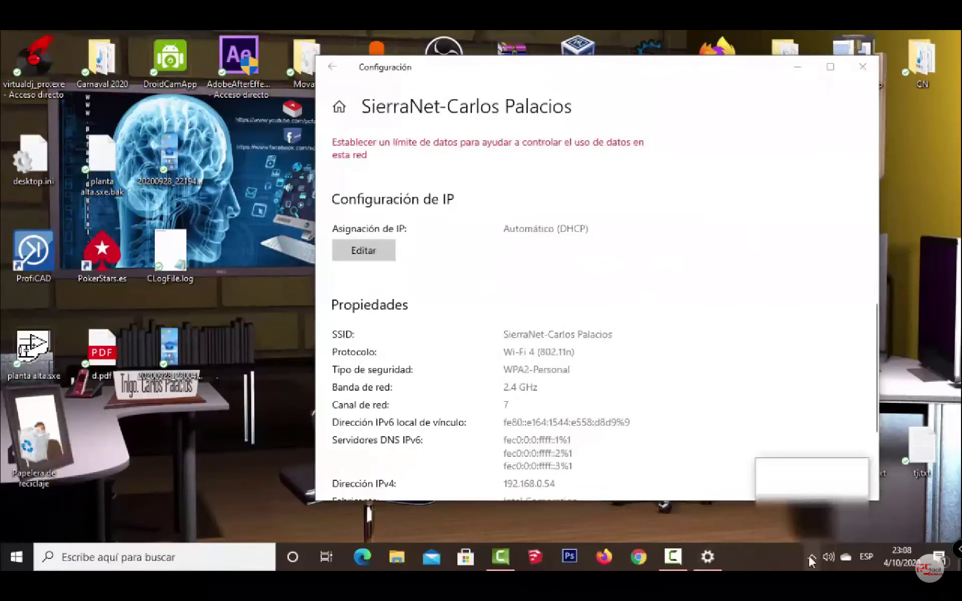
left_click(827, 501)
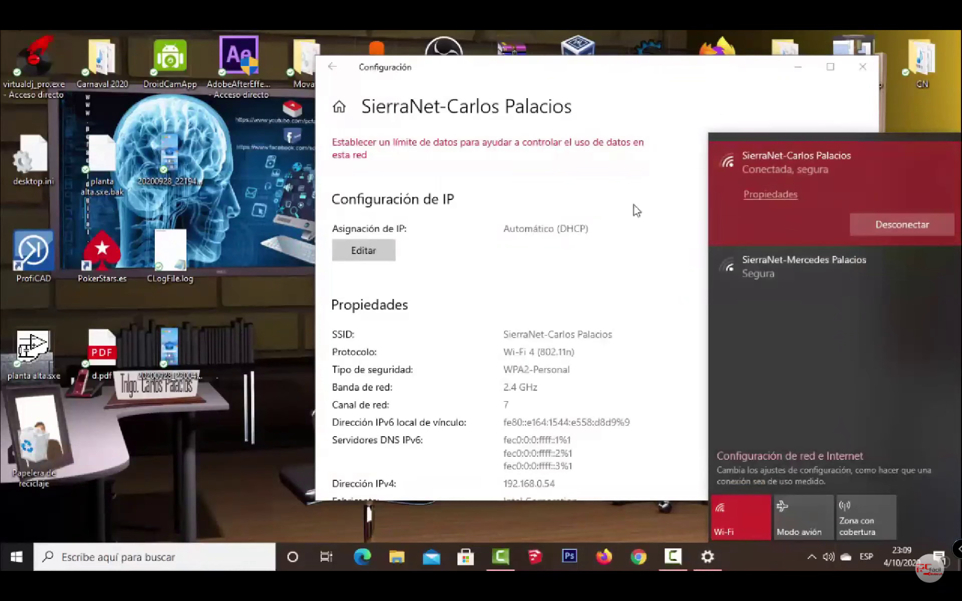
Step: Edit the Wi-Fi network's IP configuration again, switching it to Manual and turning IPv4 on
scroll(501, 301, "down", 1)
left_click(363, 219)
left_click(590, 107)
left_click(589, 128)
left_click(493, 172)
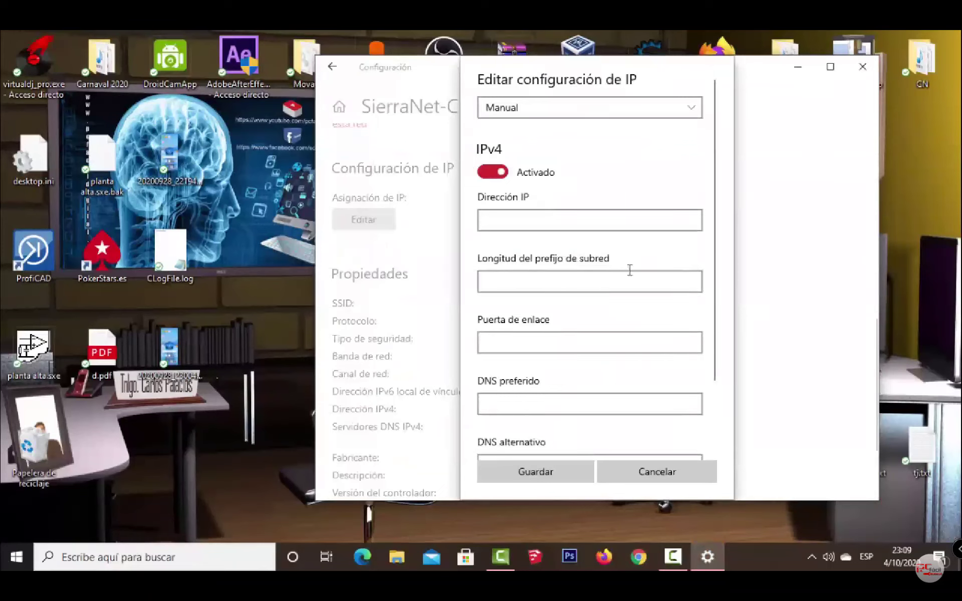
left_click(534, 220)
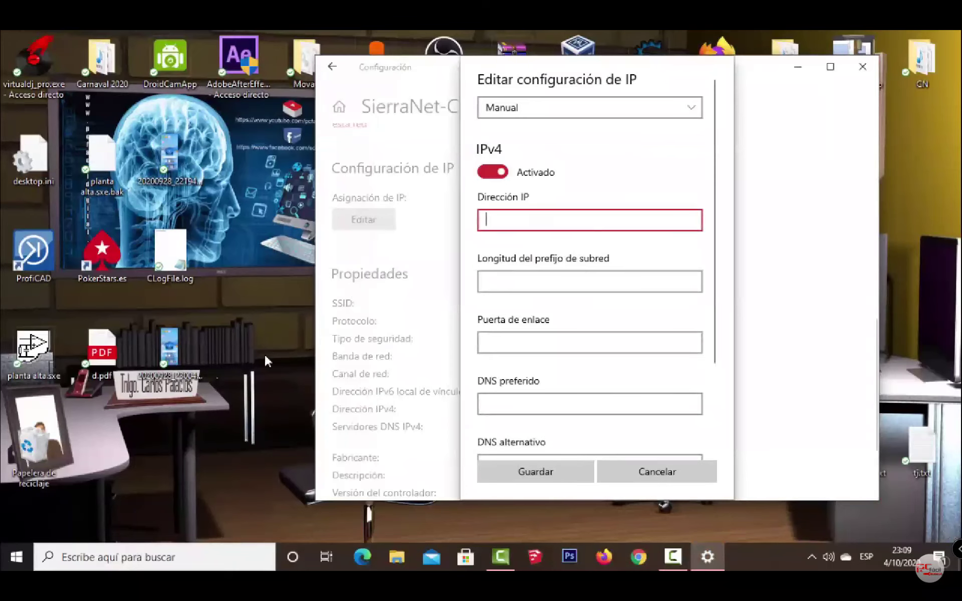
Step: Search Windows for cmd, open the Command Prompt and run ipconfig
left_click(111, 560)
type("v")
key("BackSpace")
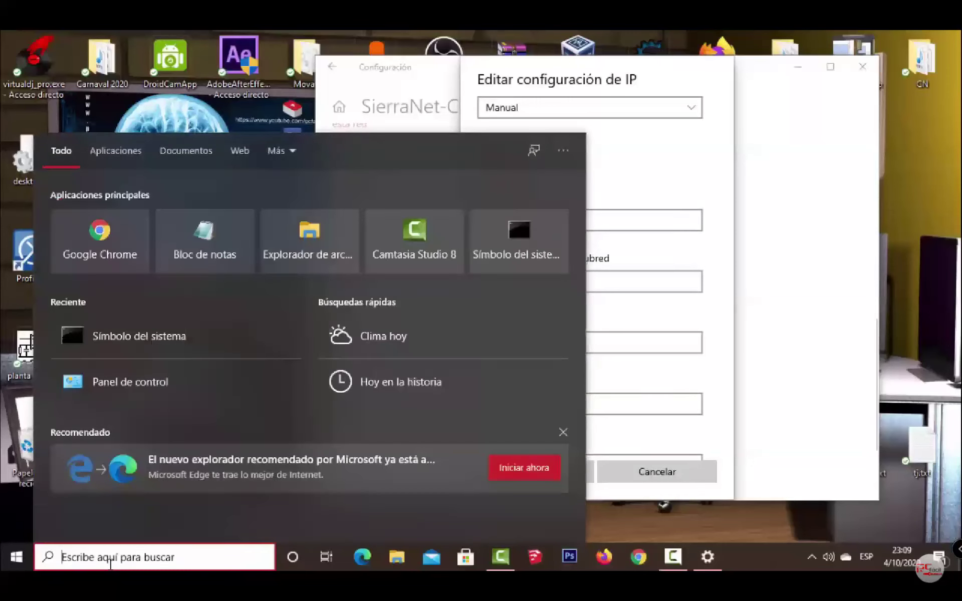
type("cmd")
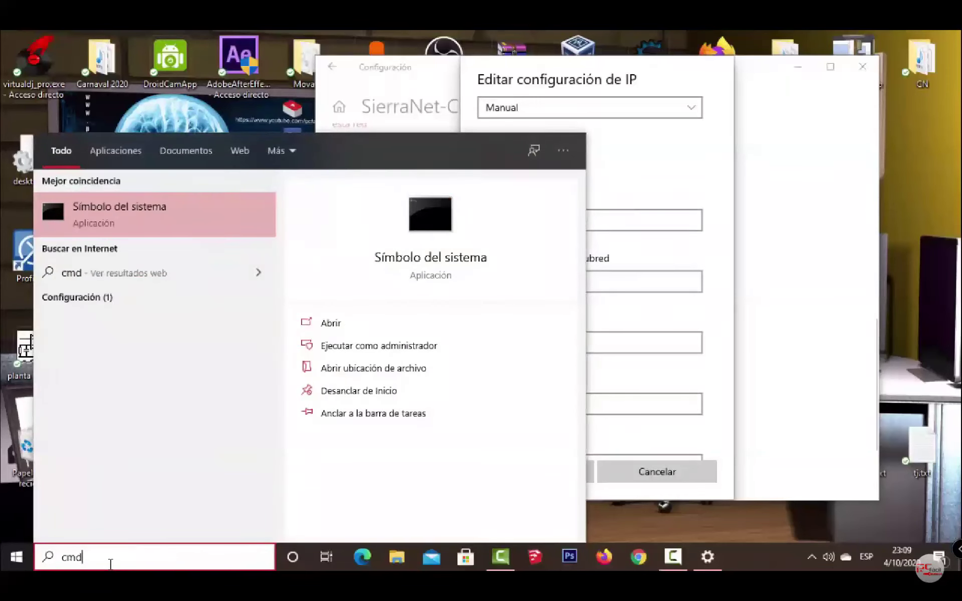
left_click(108, 214)
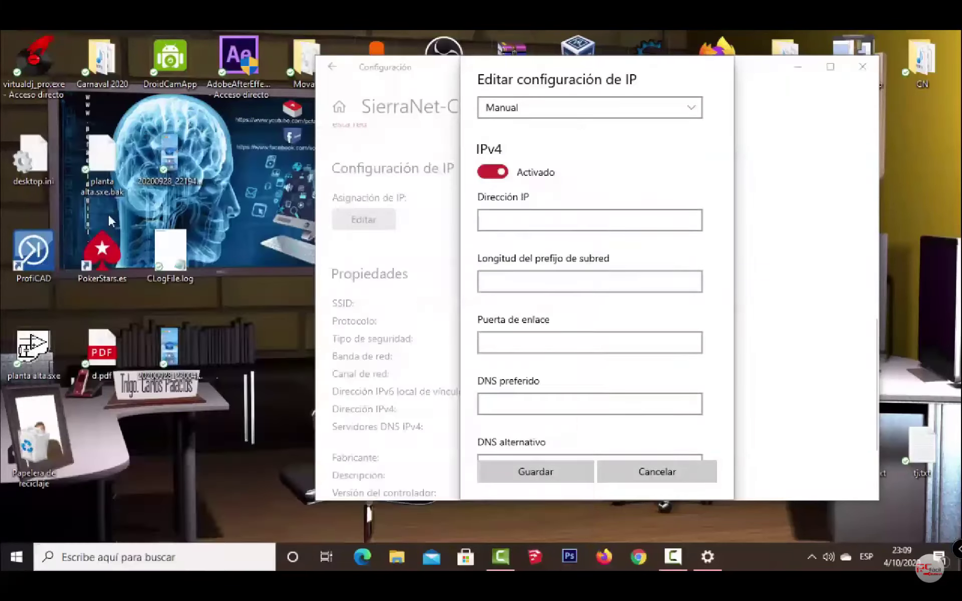
left_click(219, 129)
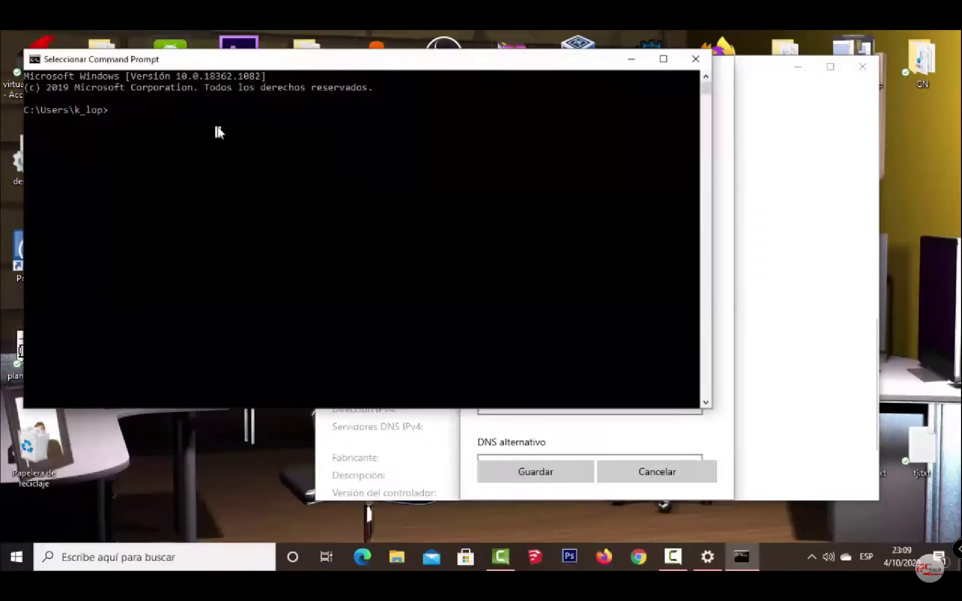
type("ip")
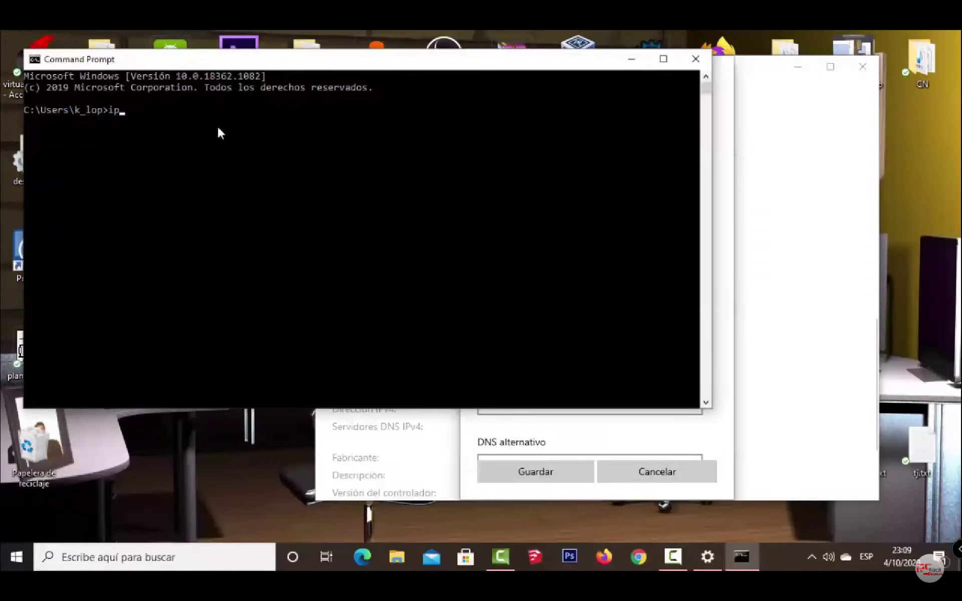
type("config")
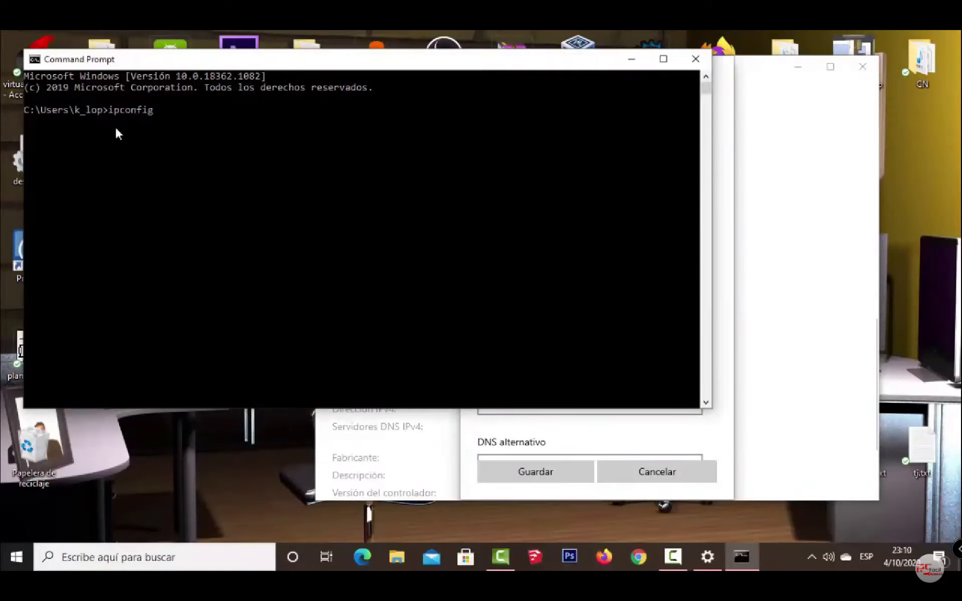
key("Return")
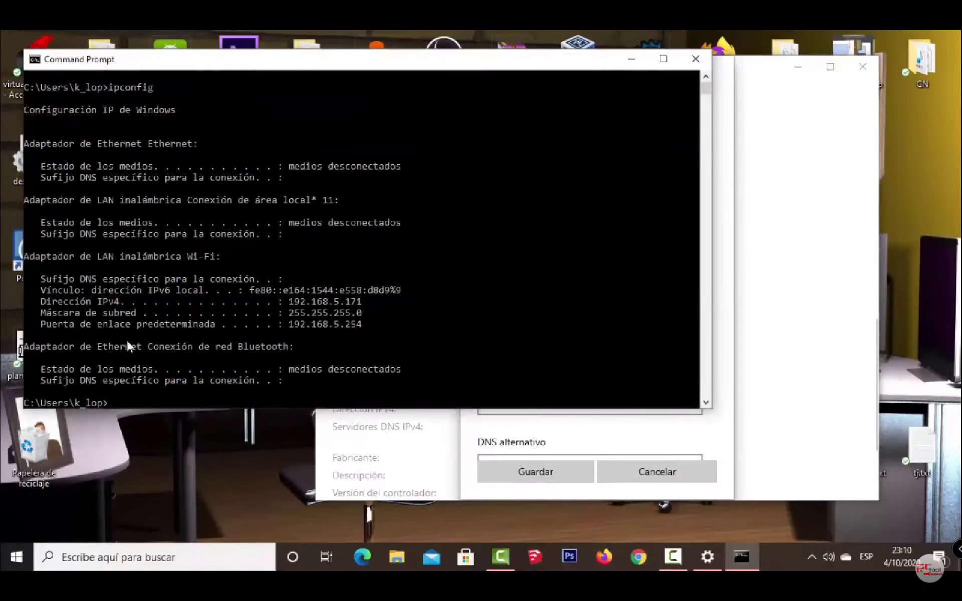
Step: Examine the Wi-Fi adapter's IPv4 address in the ipconfig output, highlighting its network portion
left_click(307, 313)
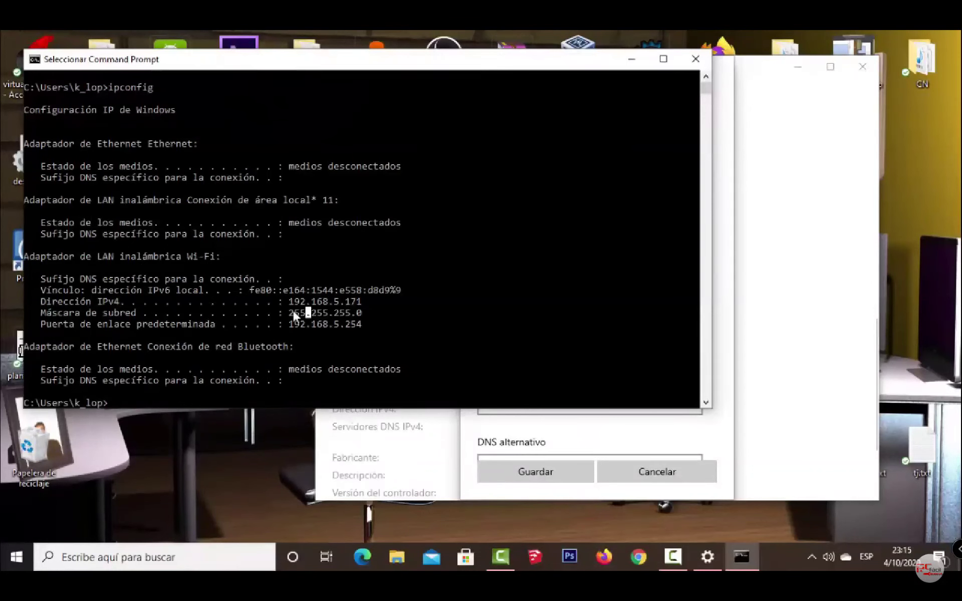
left_click(290, 302)
left_click_drag(295, 304, 363, 306)
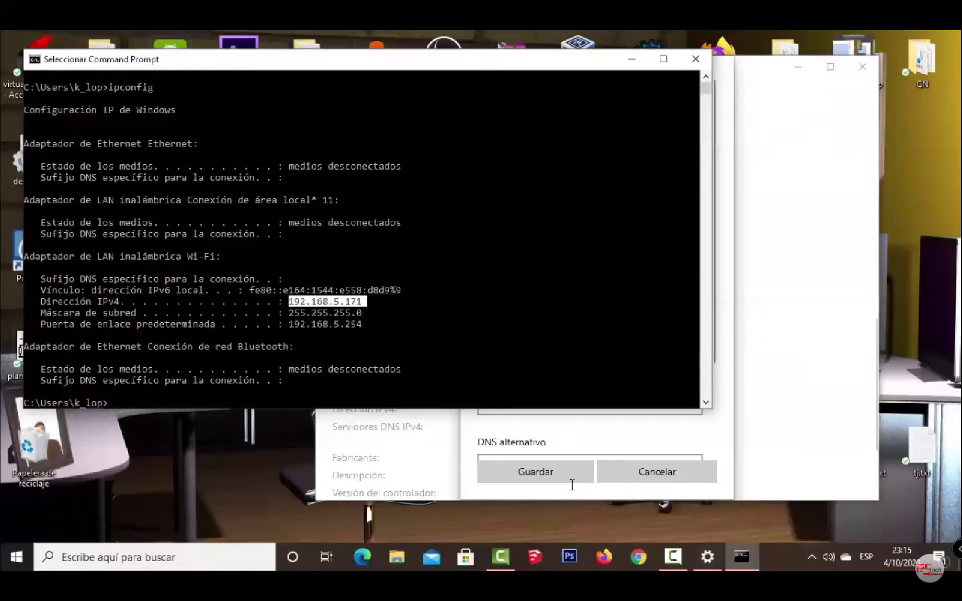
left_click(380, 302)
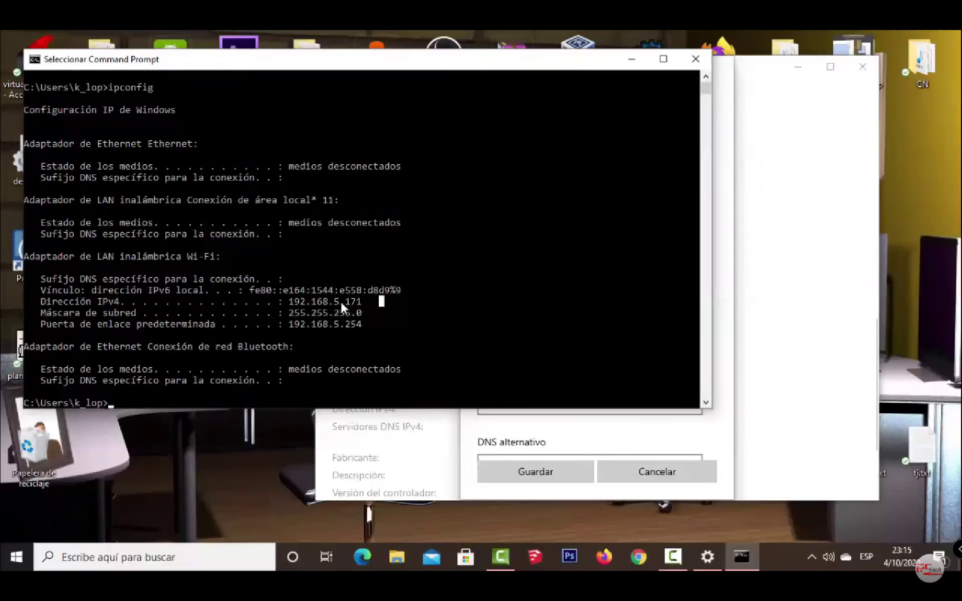
mouse_move(399, 254)
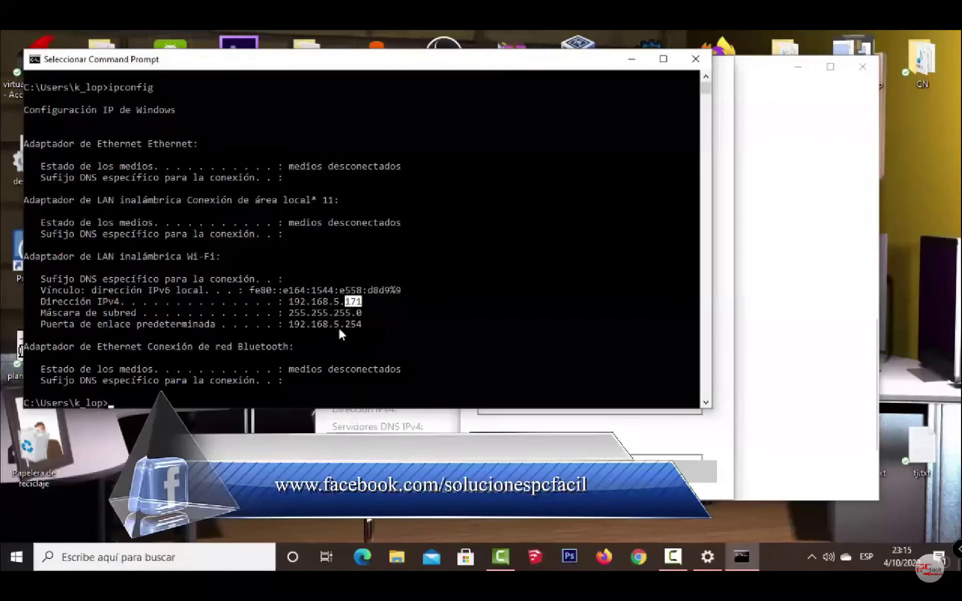
left_click(367, 302)
left_click_drag(366, 302, 295, 307)
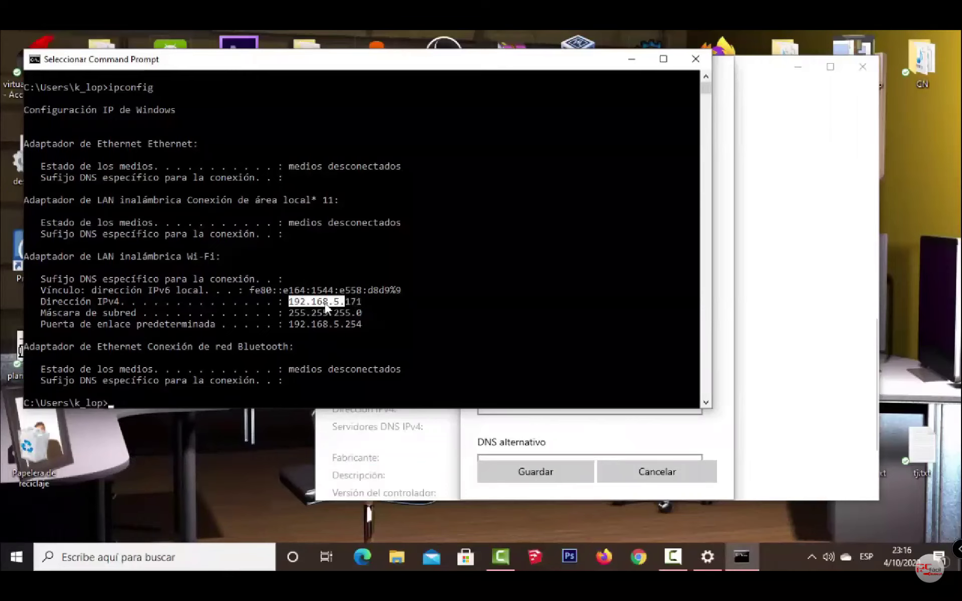
Step: Set the manual IPv4 address to 192.268.5.67, consulting the last octet of the Wi-Fi address in the ipconfig output
left_click(721, 343)
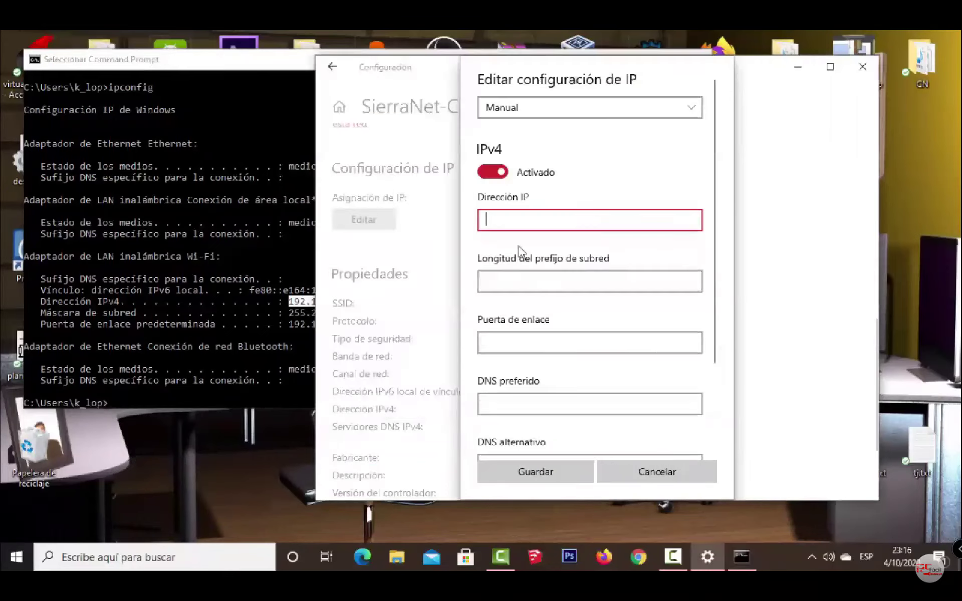
type("192.")
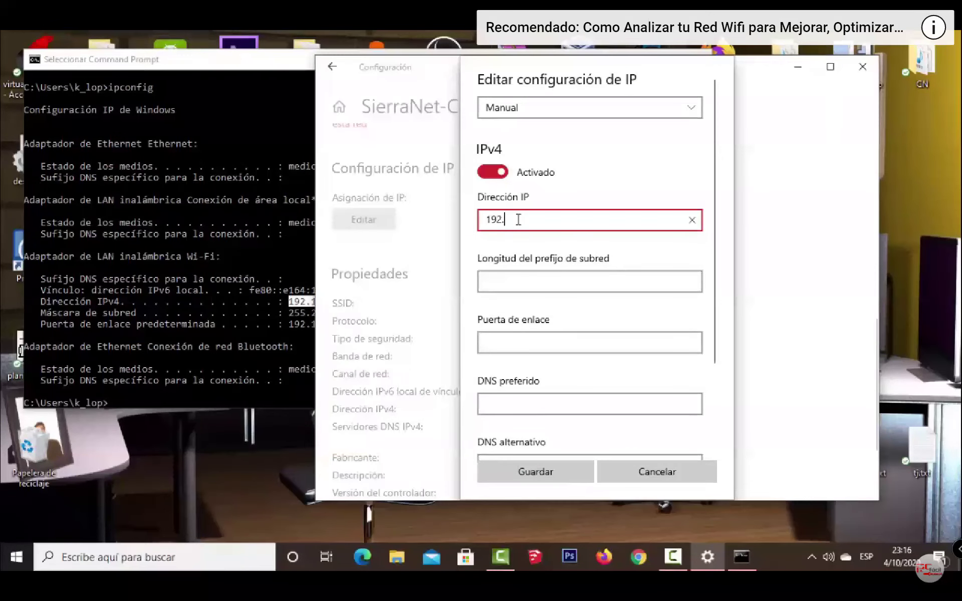
type("268.5.")
left_click(262, 299)
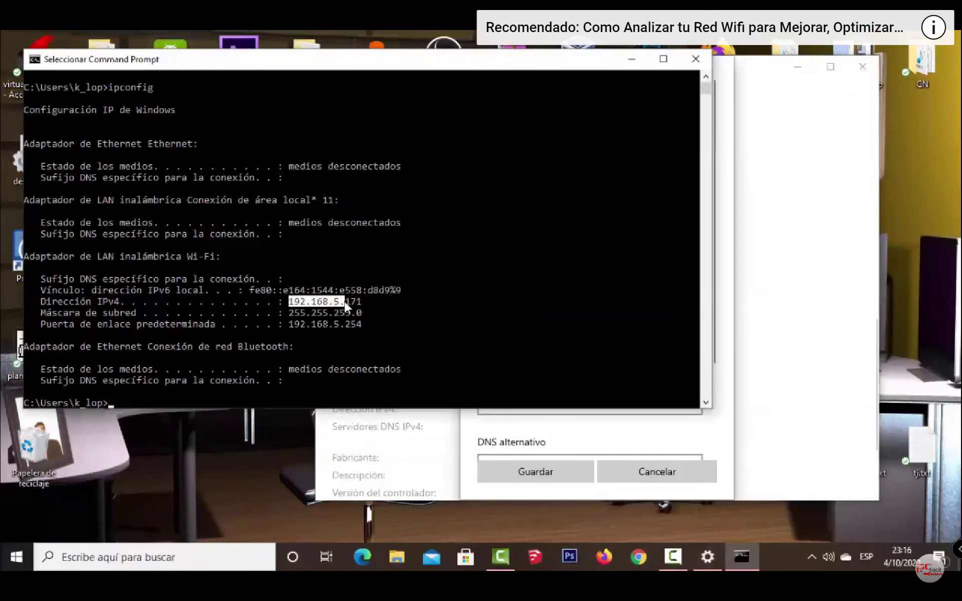
left_click_drag(364, 303, 349, 302)
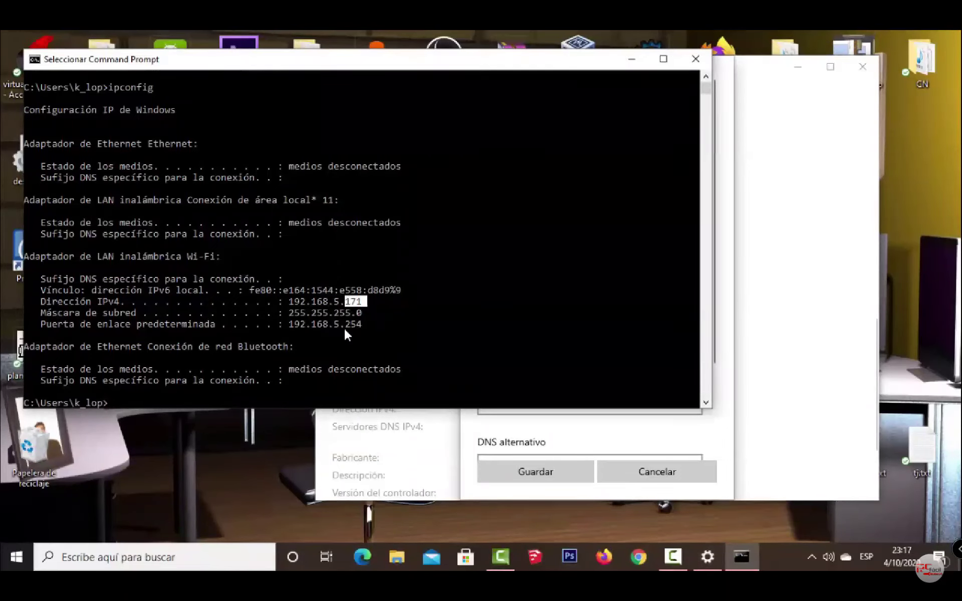
left_click(730, 299)
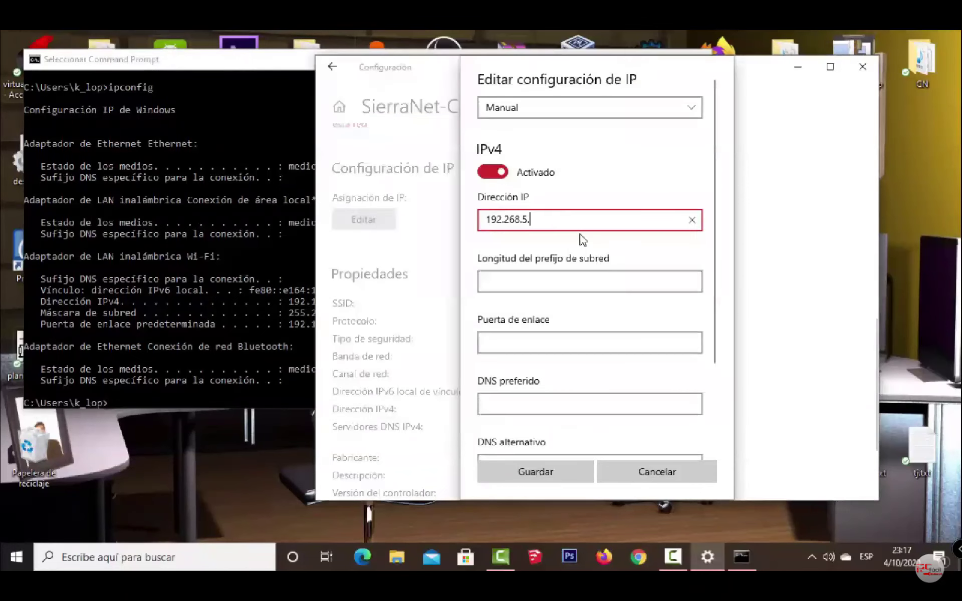
type("67")
Step: Set the subnet prefix length of the manual IPv4 configuration to 24
left_click(482, 278)
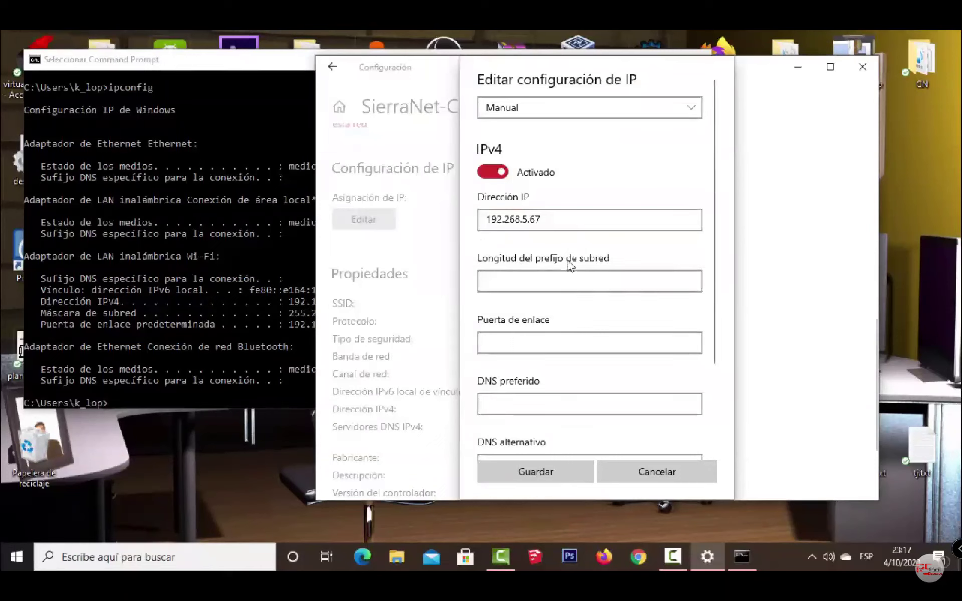
left_click(521, 283)
type("24")
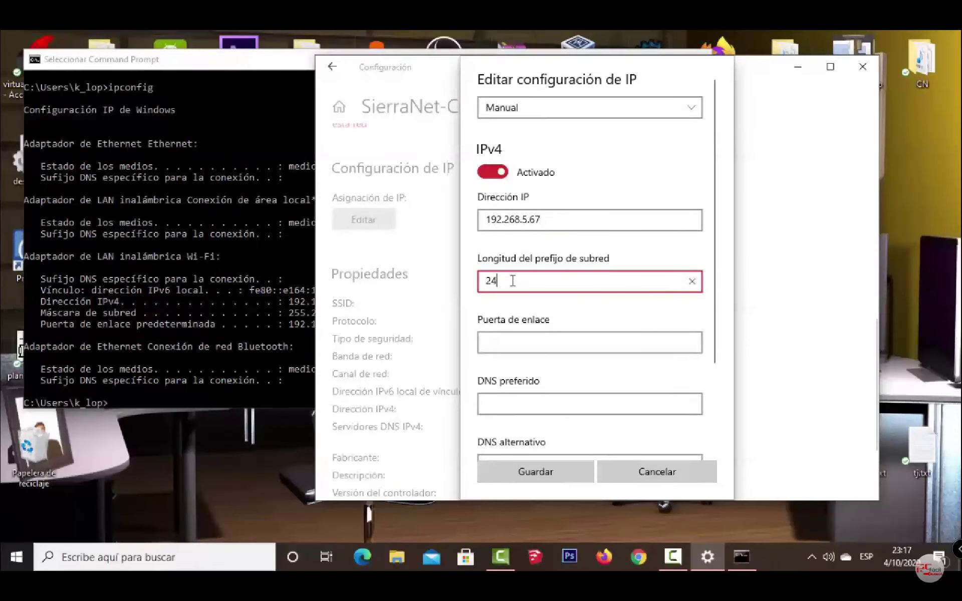
left_click(511, 314)
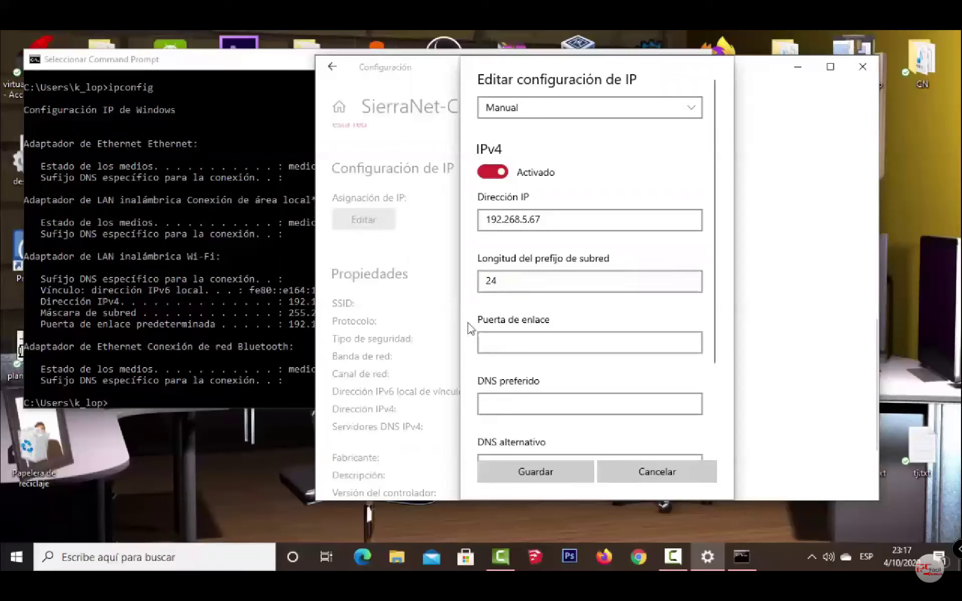
Step: Set the gateway of the manual IPv4 configuration to 192.168.5.254, consulting the Wi-Fi adapter's default gateway in the ipconfig output
left_click(508, 344)
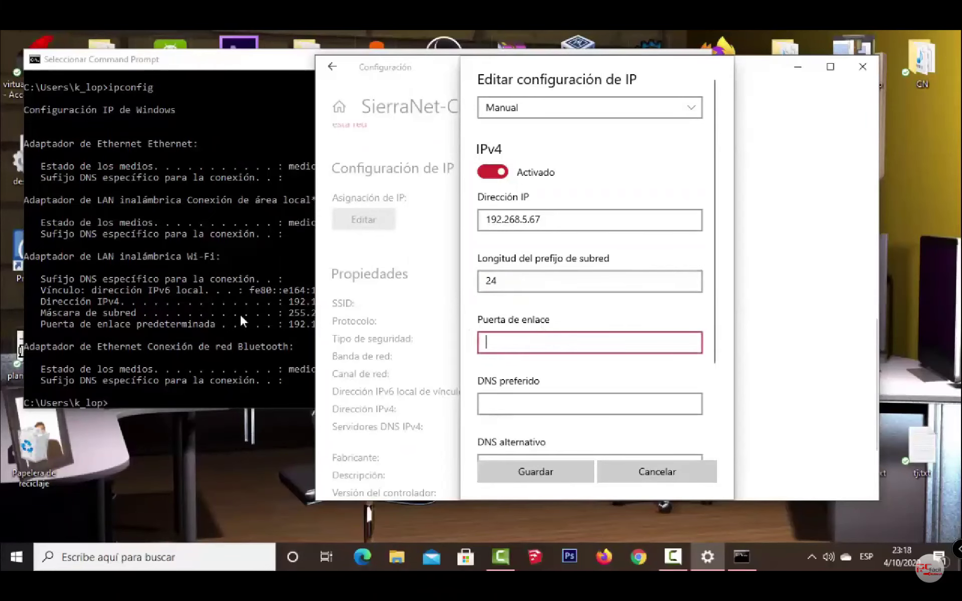
left_click(240, 314)
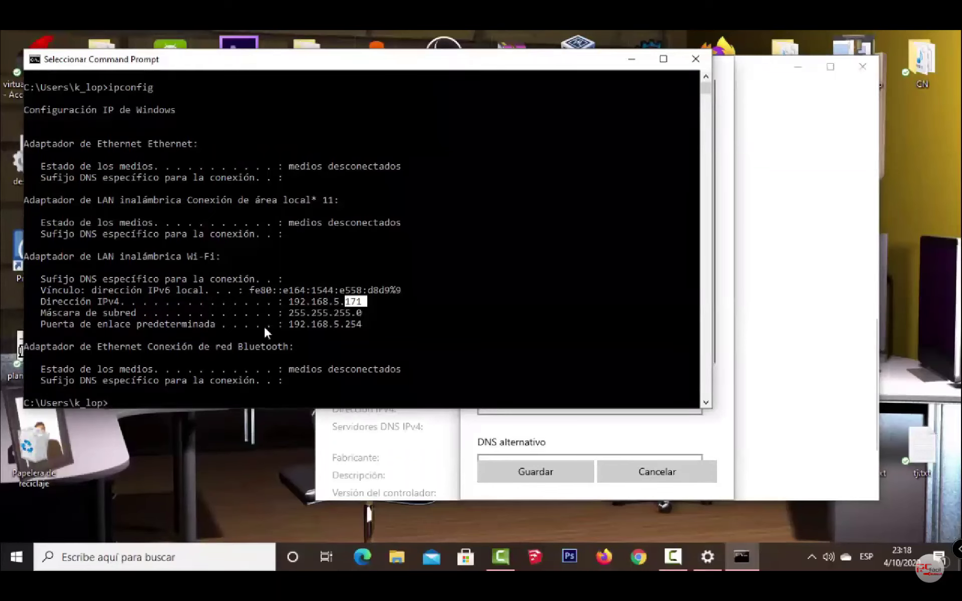
left_click(285, 324)
left_click(289, 325)
left_click_drag(290, 328, 360, 330)
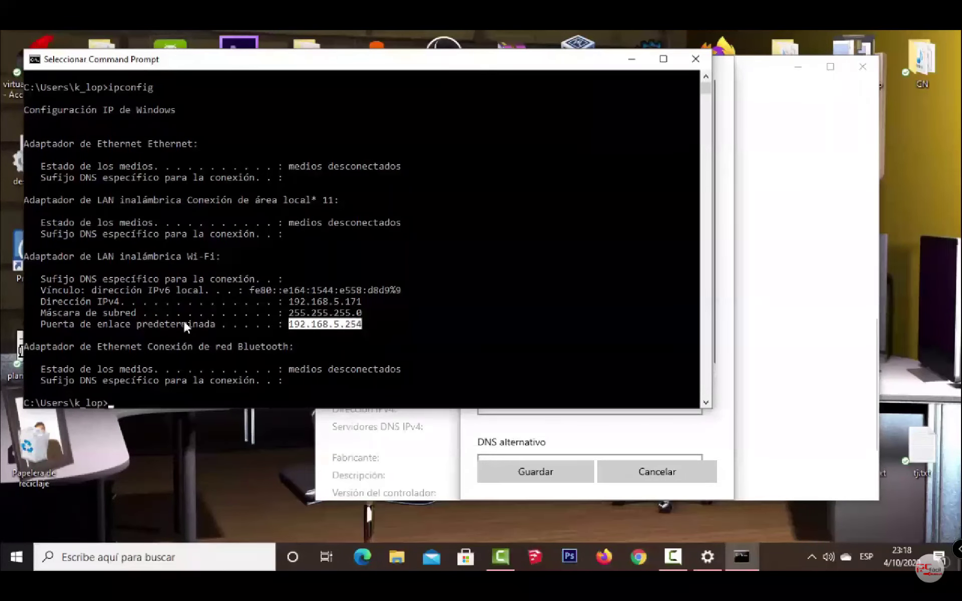
key("alt+Tab")
type("192.")
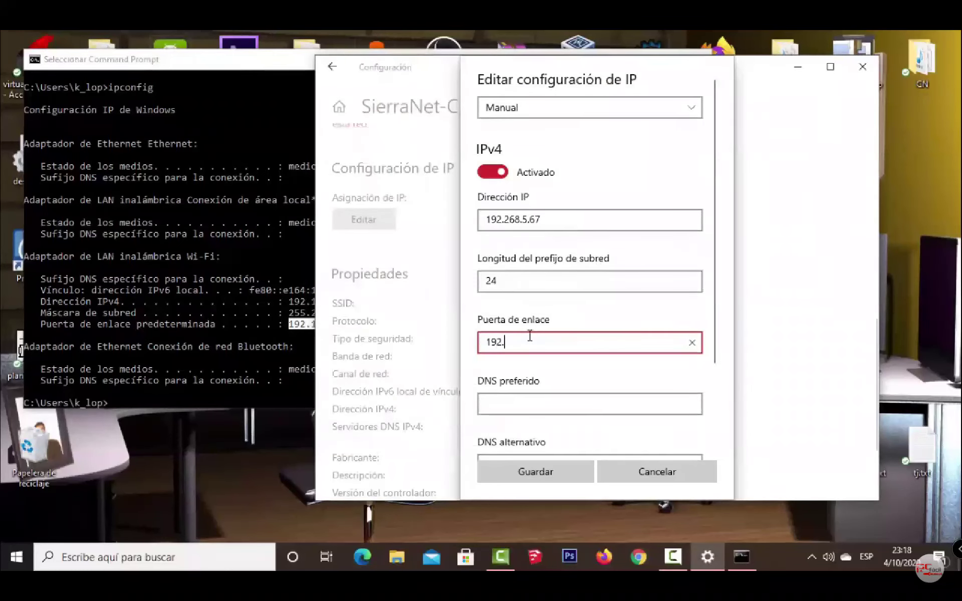
type("168.5.254")
left_click(303, 330)
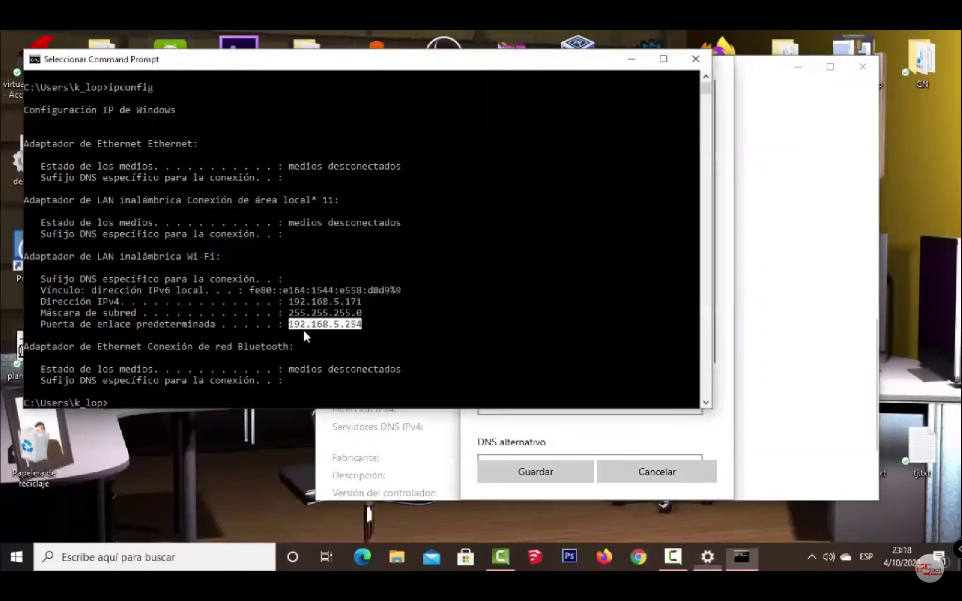
left_click(730, 346)
Step: Set the preferred DNS to 208.67.222.222 and the alternate DNS to 208.67.220.220, and try to save the IP configuration
scroll(715, 261, "down", 1)
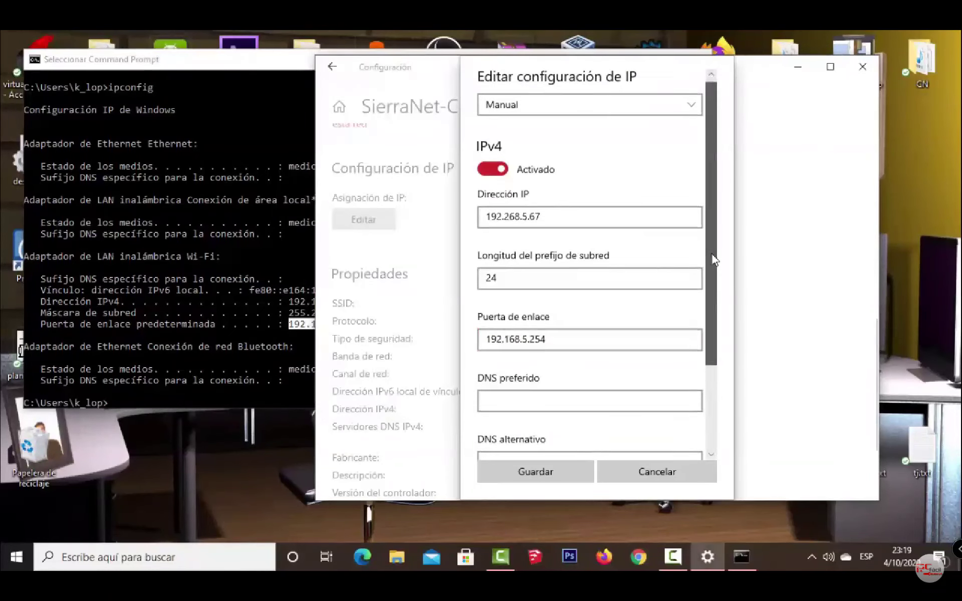
left_click_drag(715, 260, 711, 341)
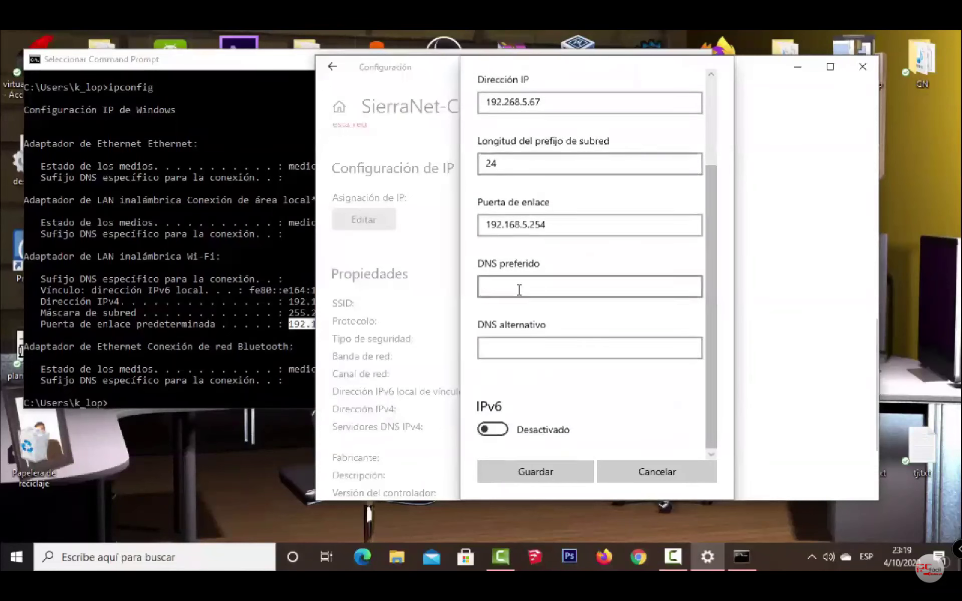
left_click(544, 290)
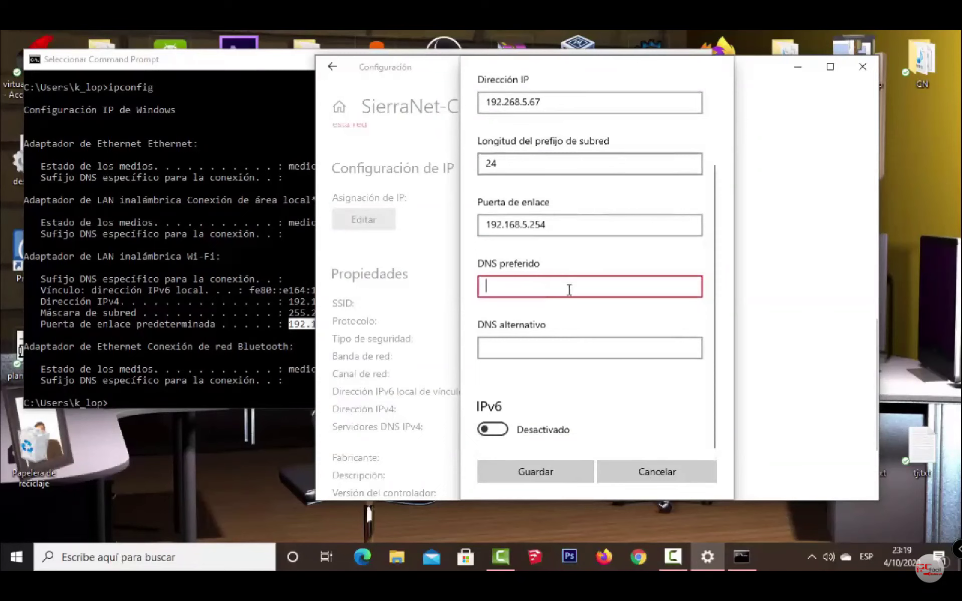
type("208.67.222.222")
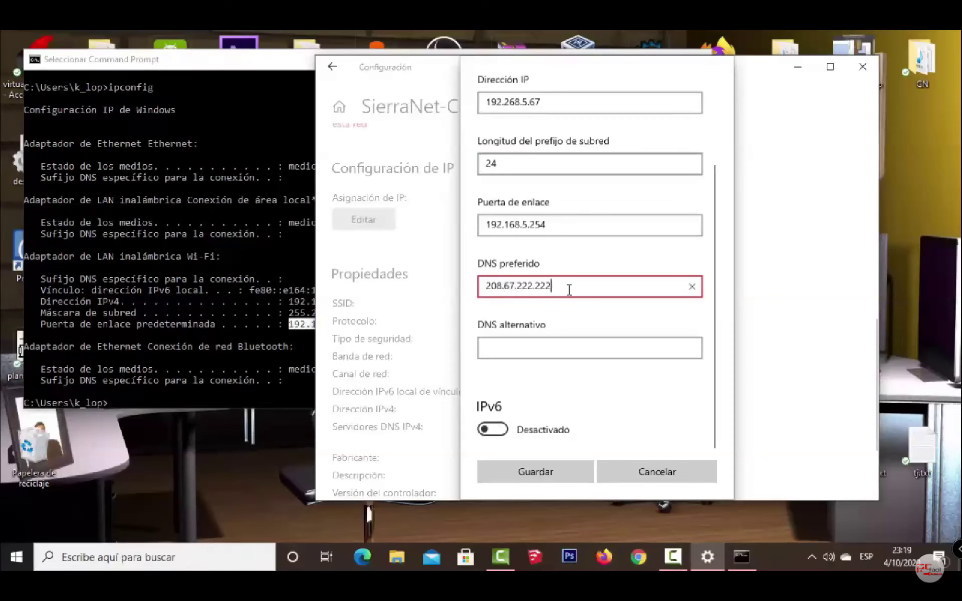
left_click(507, 344)
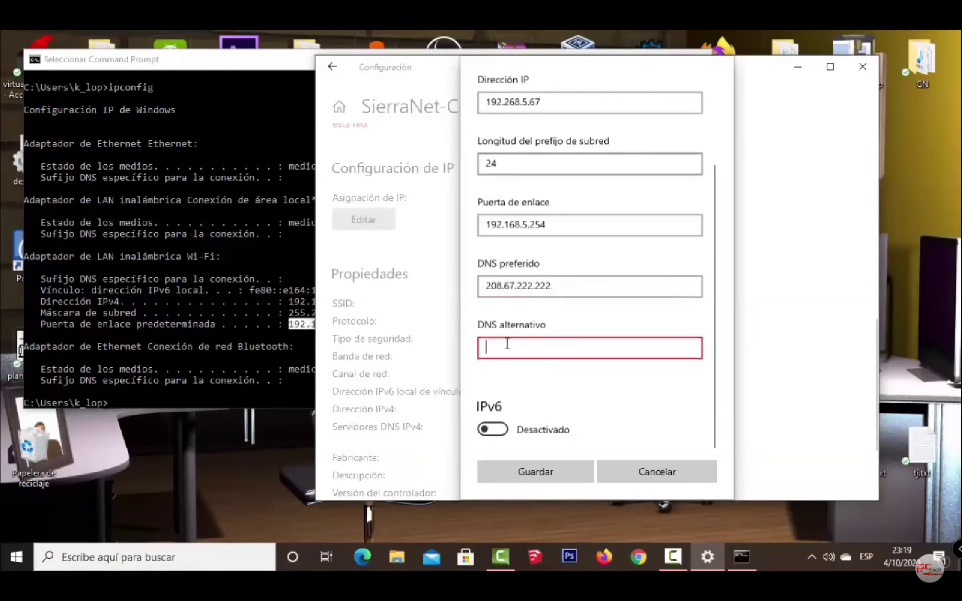
type("208.6")
type("7.220.220")
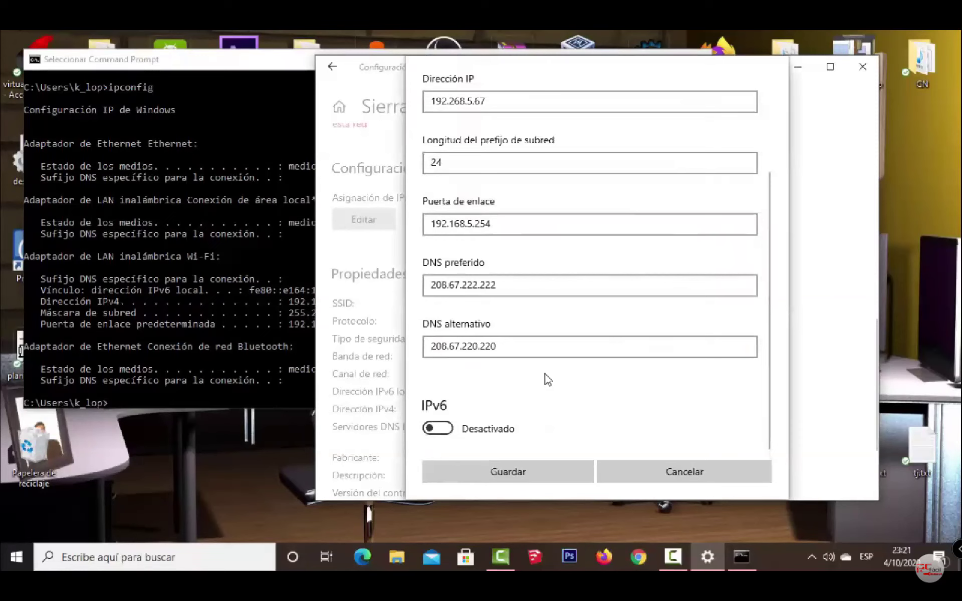
left_click(522, 476)
Step: Correct the manual IPv4 address to 192.168.5.253, checking it against the ipconfig output, and save the IP configuration
left_click_drag(769, 396, 760, 270)
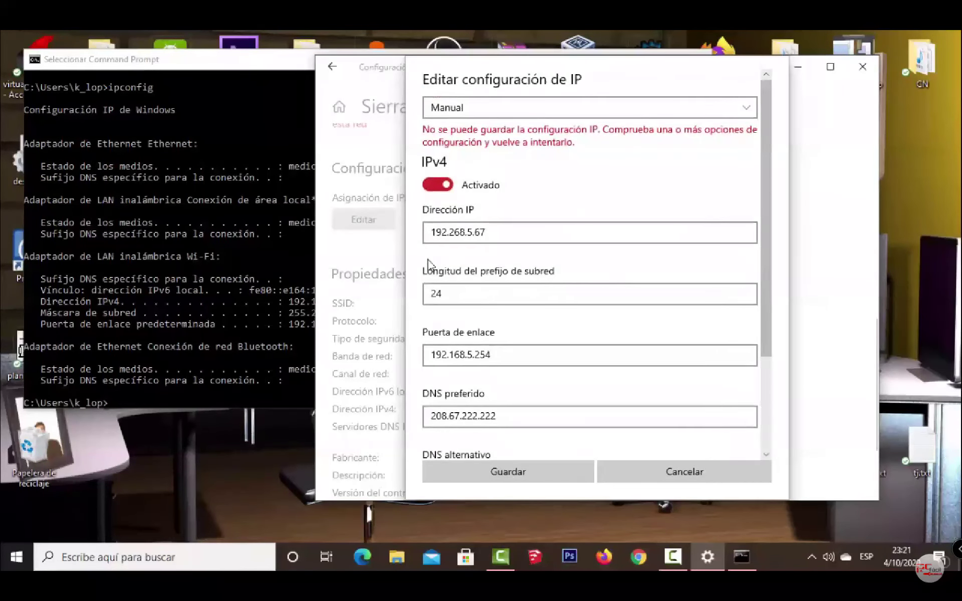
left_click(457, 232)
key("alt+Tab")
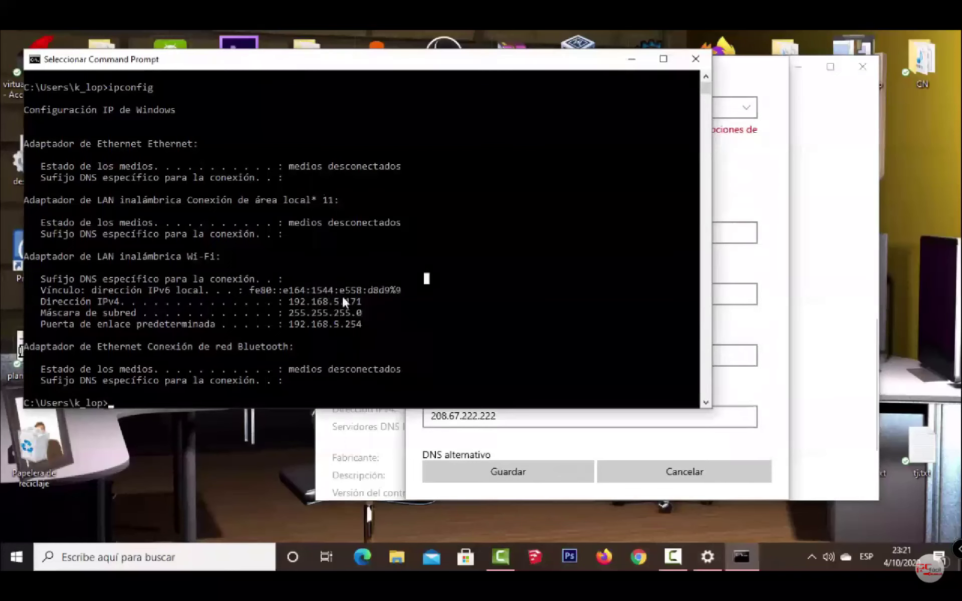
left_click_drag(335, 300, 296, 306)
left_click(751, 210)
left_click(456, 232)
left_click(456, 232)
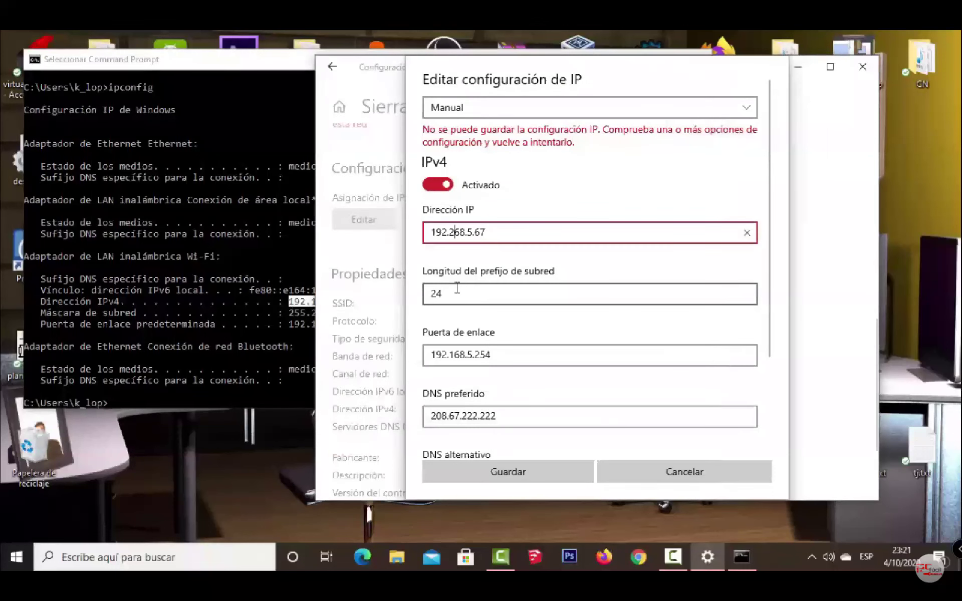
key("BackSpace")
type("1")
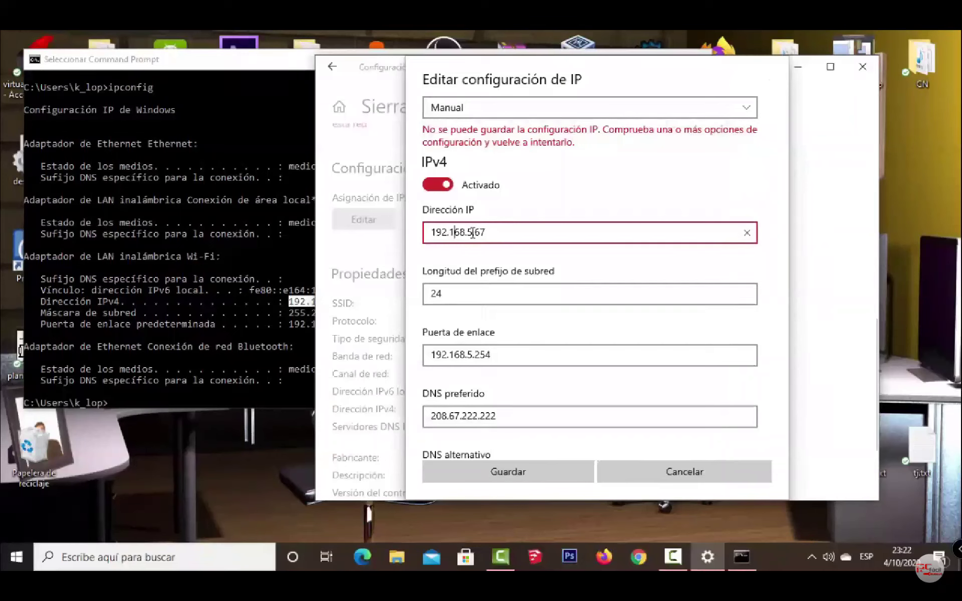
left_click_drag(474, 232, 489, 233)
key("BackSpace")
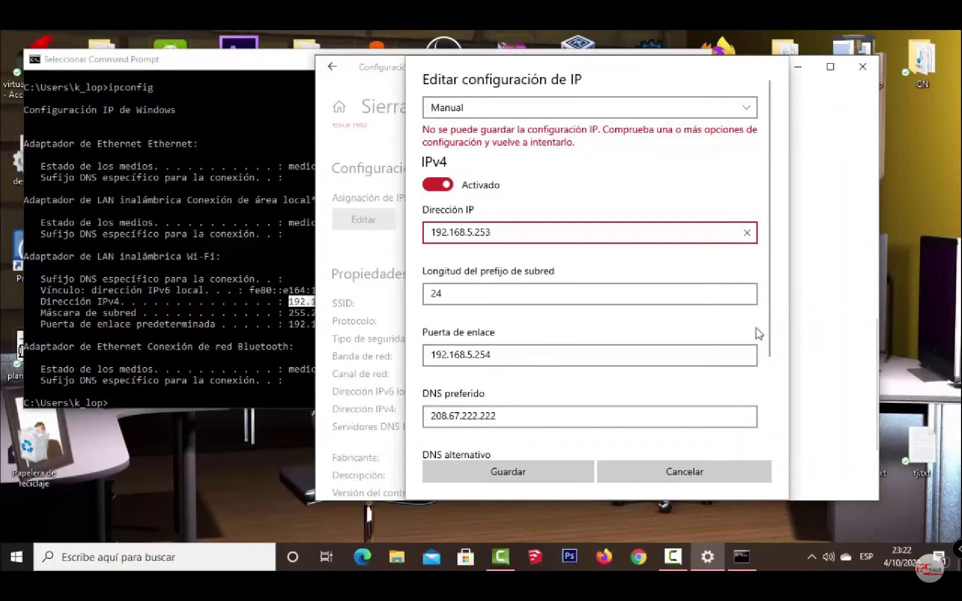
left_click(569, 476)
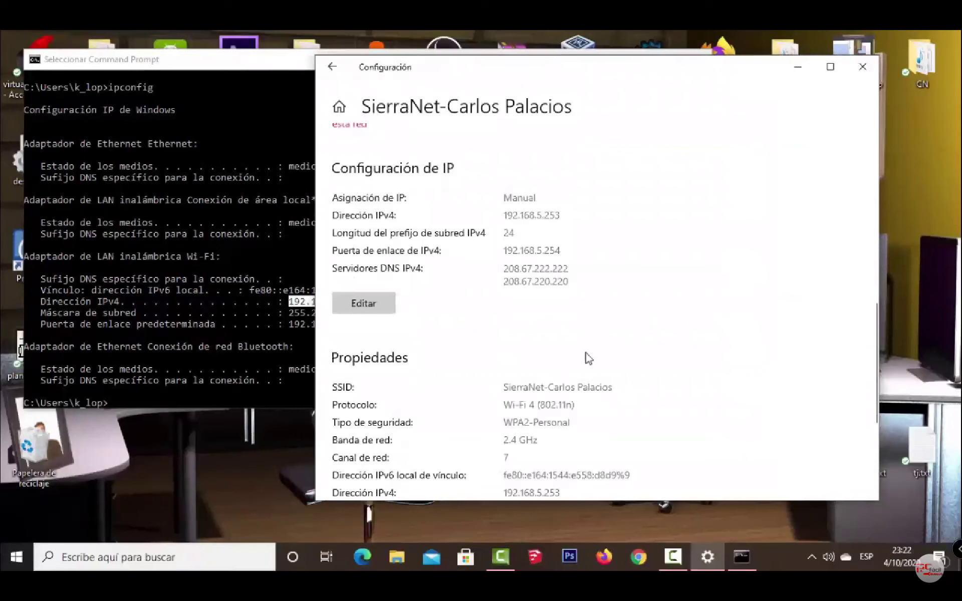
Step: Disconnect from the current Wi-Fi network and reconnect to it
left_click(810, 557)
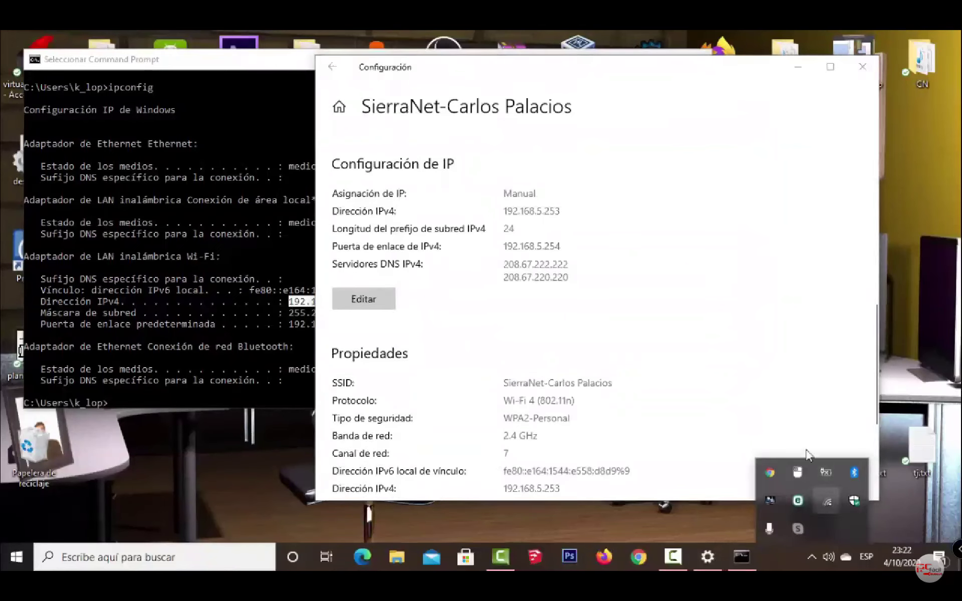
left_click(826, 501)
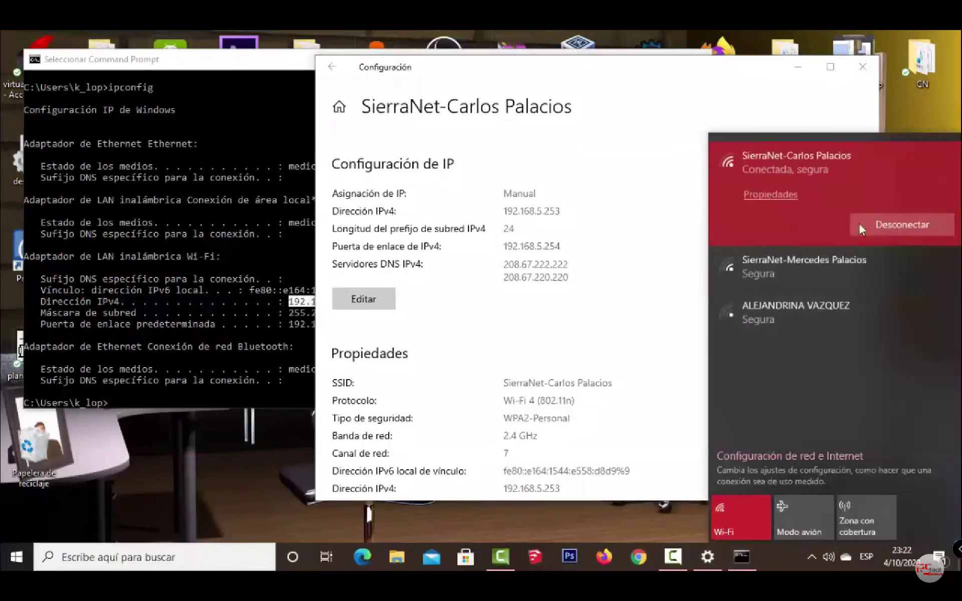
left_click(866, 225)
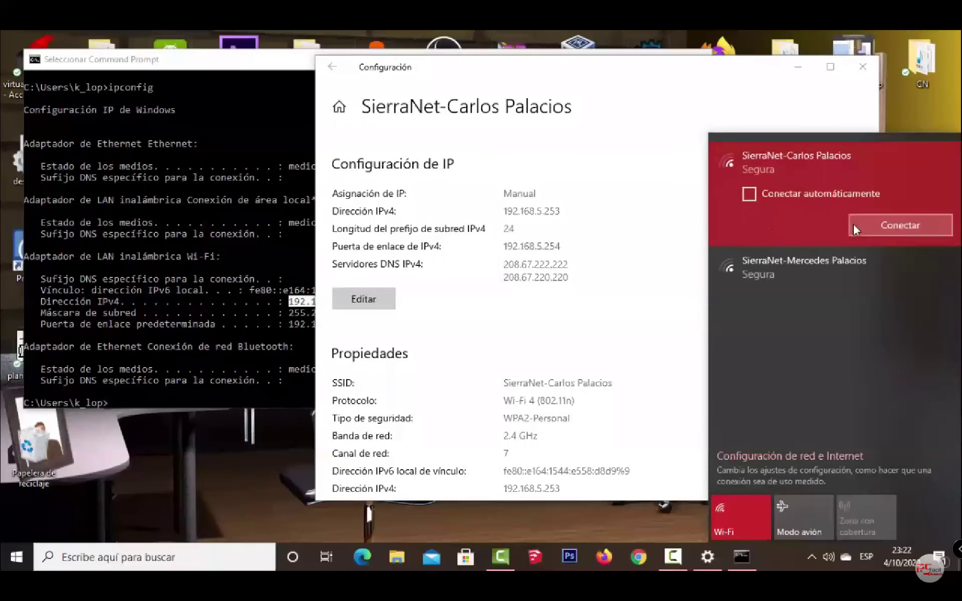
left_click(853, 223)
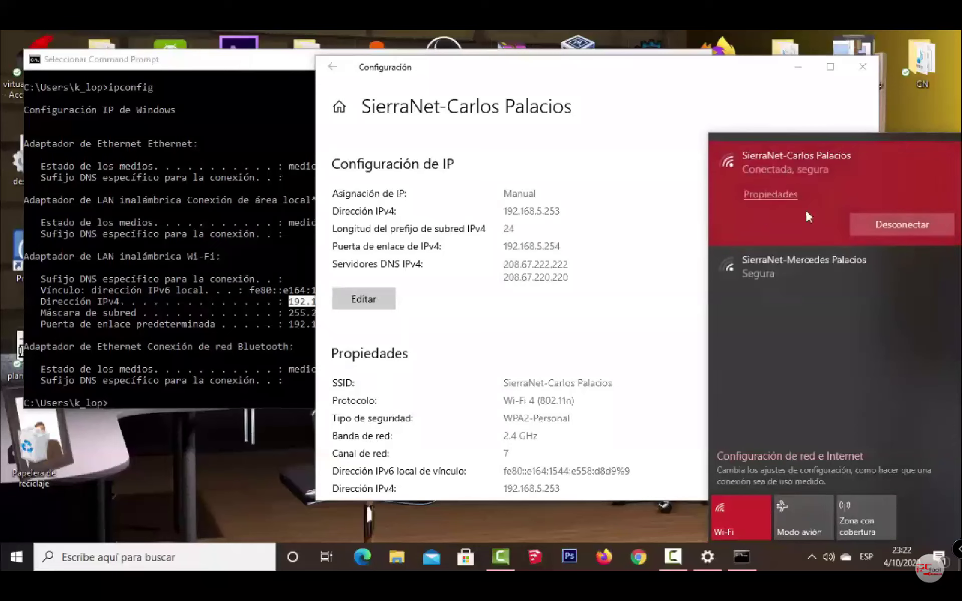
left_click(587, 249)
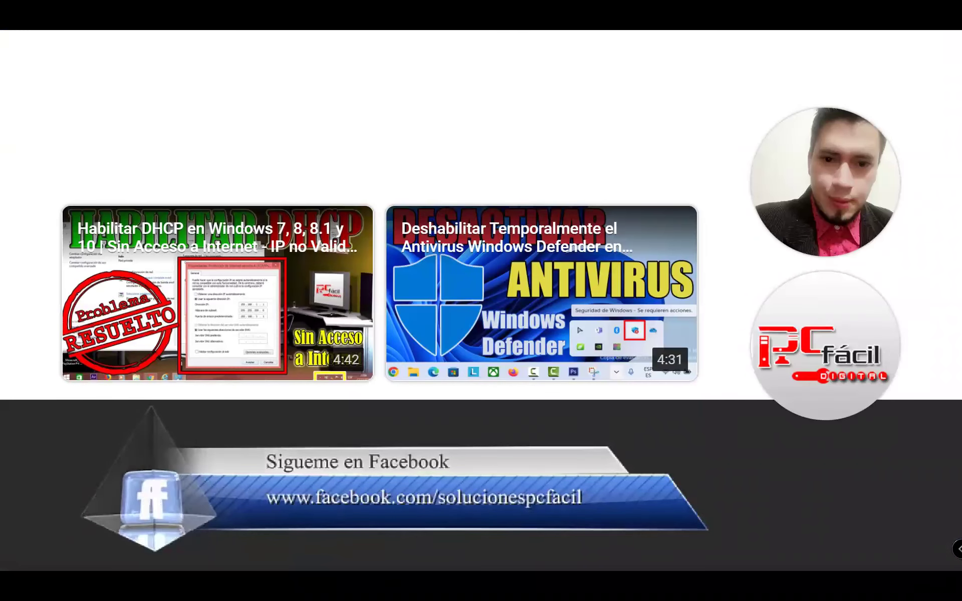
Step: Exit the full-screen video and examine its description, comments and suggested videos
key("Escape")
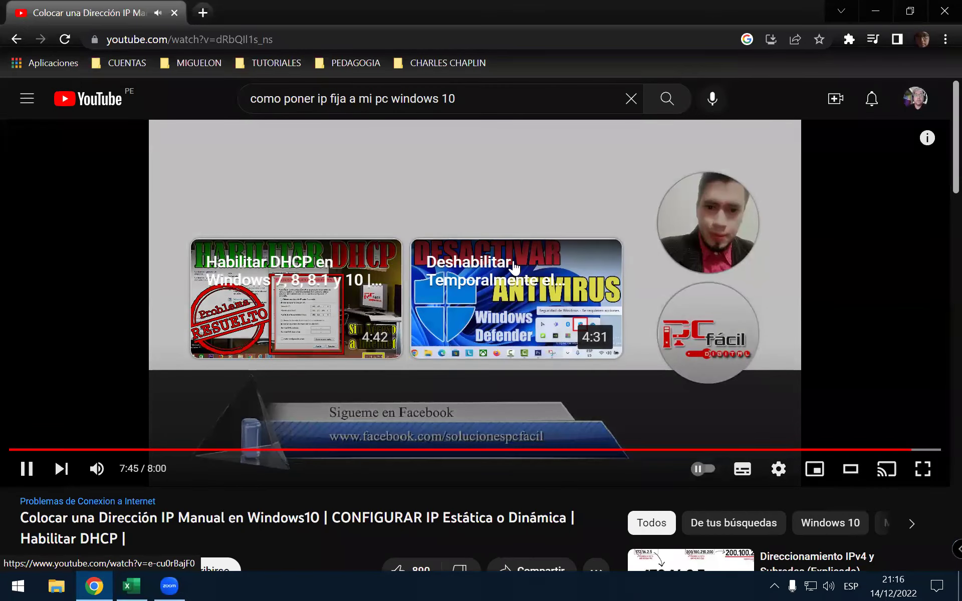
scroll(512, 257, "down", 3)
scroll(701, 265, "down", 2)
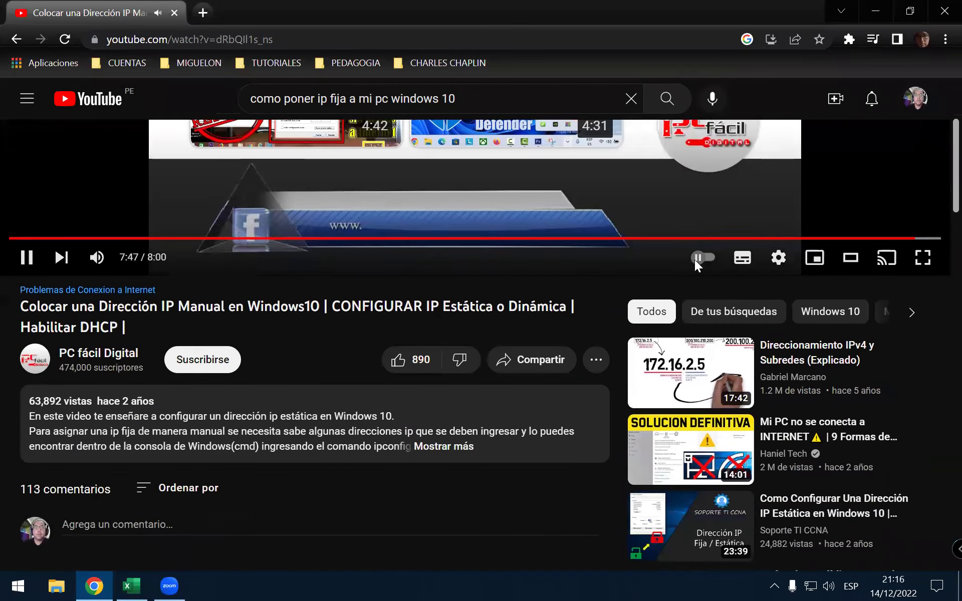
left_click(700, 258)
scroll(669, 271, "down", 3)
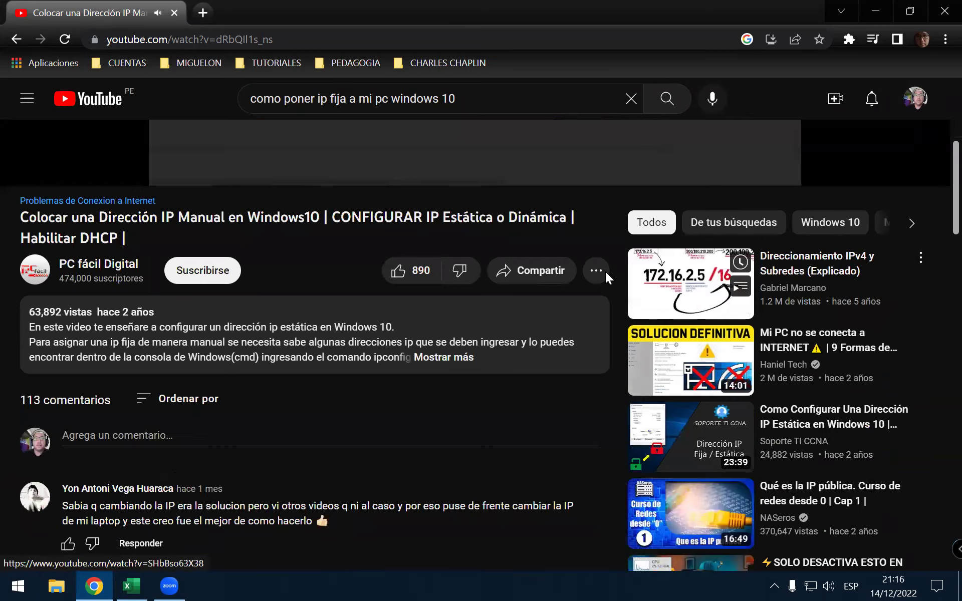
scroll(605, 271, "down", 1)
scroll(478, 258, "down", 1)
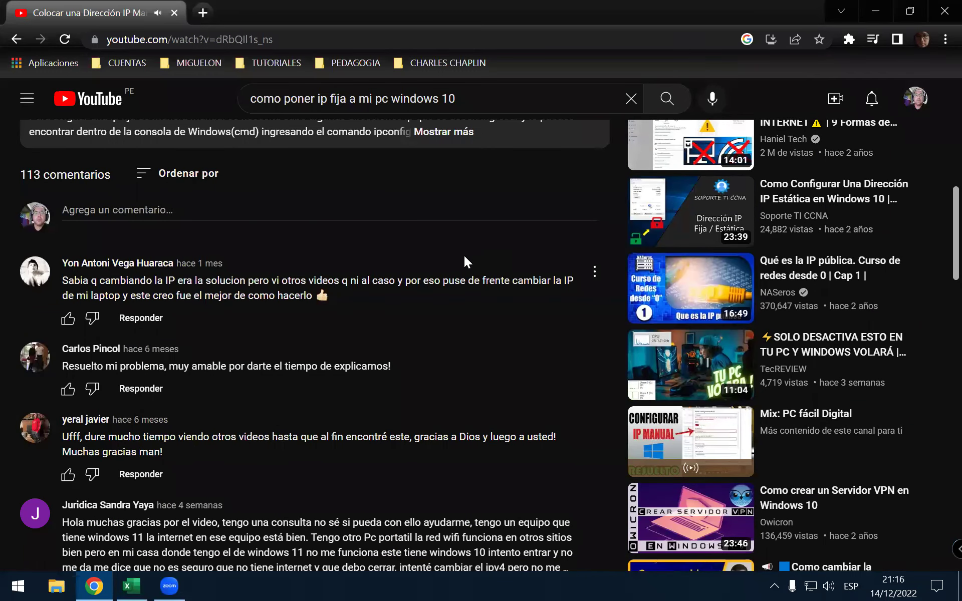
mouse_move(837, 369)
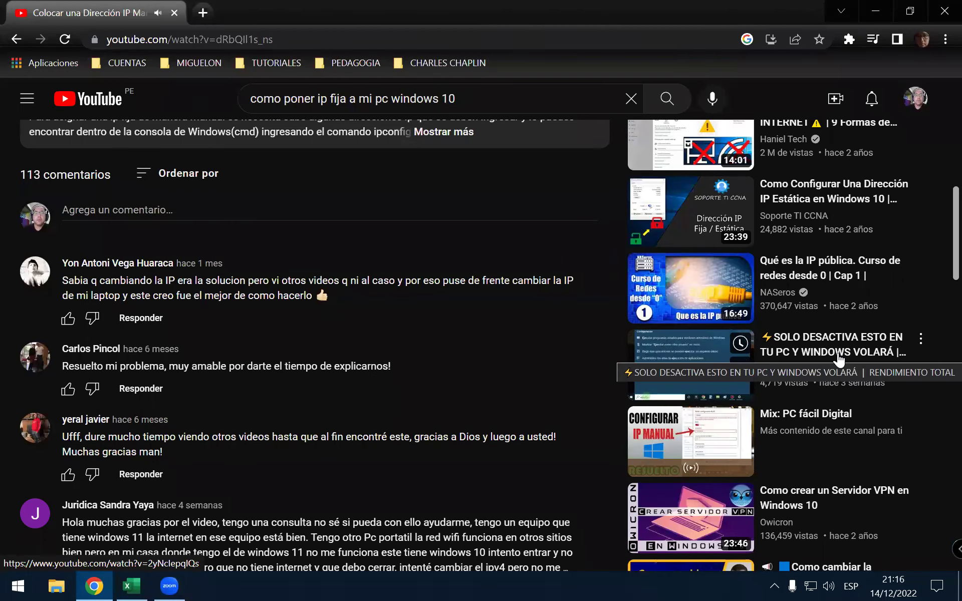
Step: Search YouTube for cisco packet tracer and look through the video results
left_click_drag(486, 105, 283, 100)
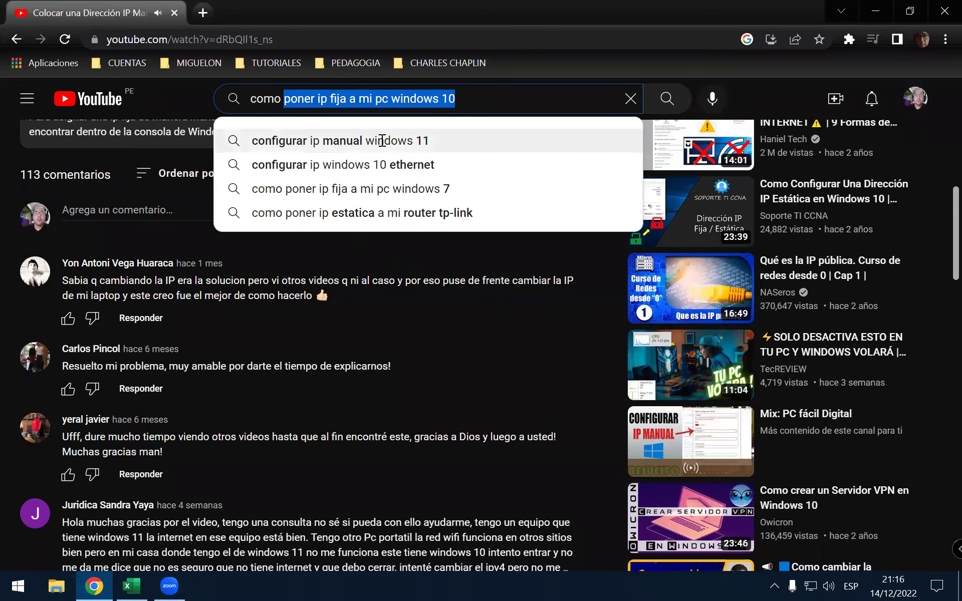
key("BackSpace")
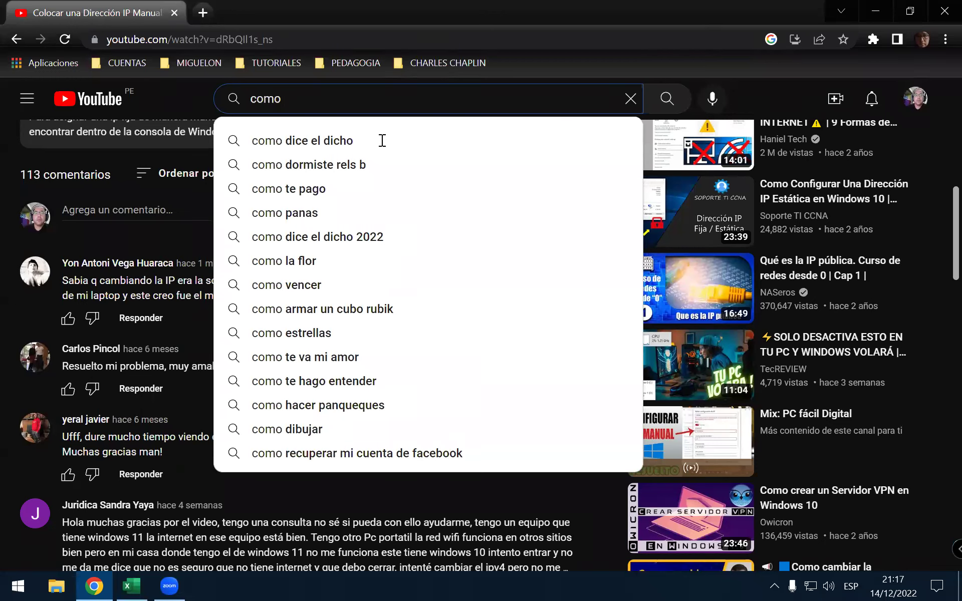
key("BackSpace")
key("BackSpace")
key("BackSpace")
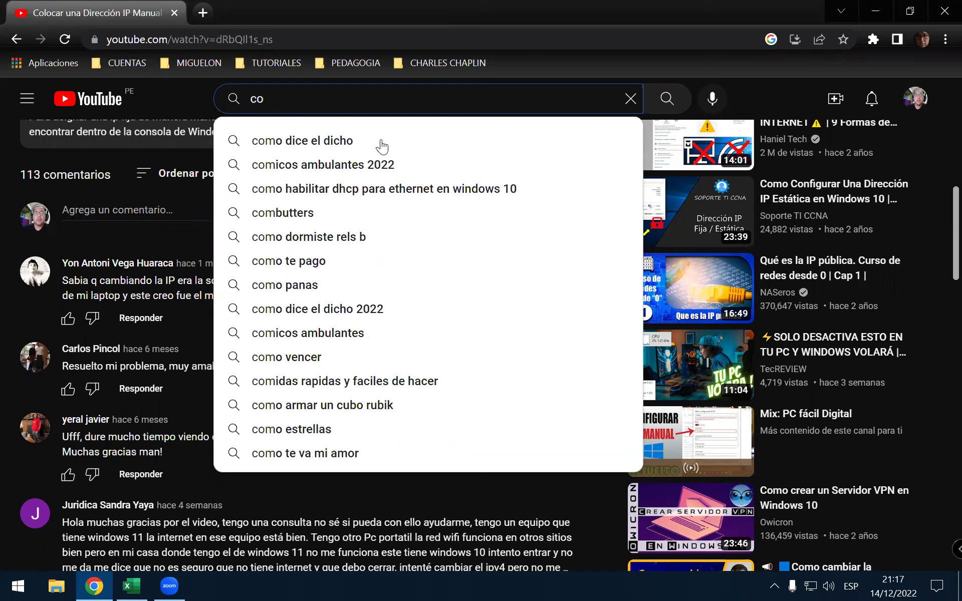
type("cisc")
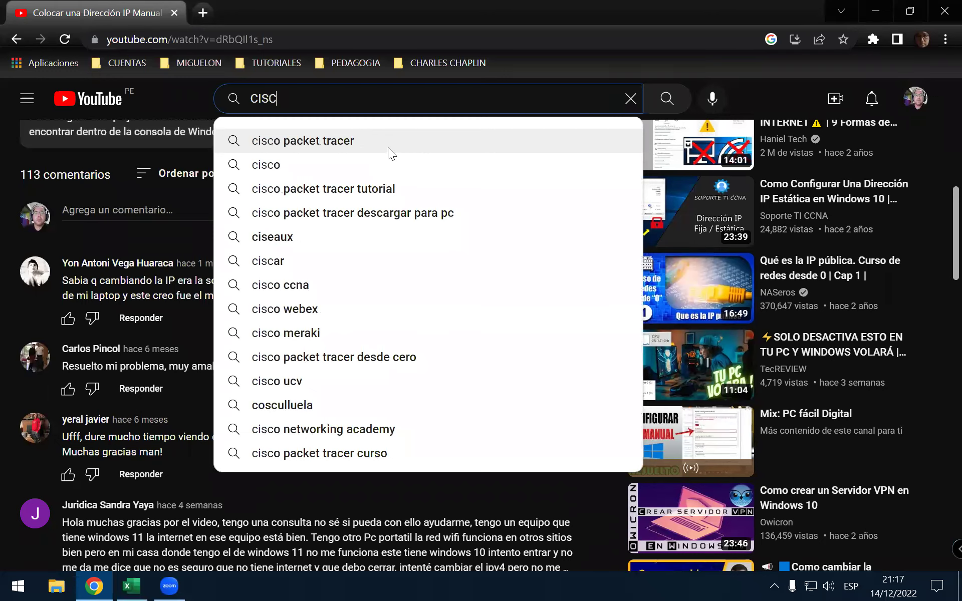
left_click(385, 147)
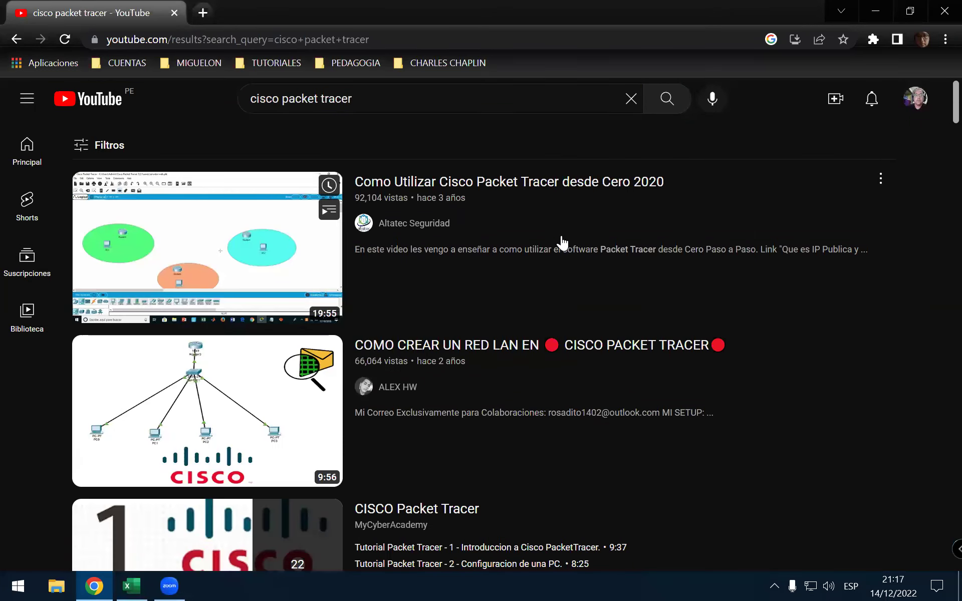
scroll(551, 236, "down", 1)
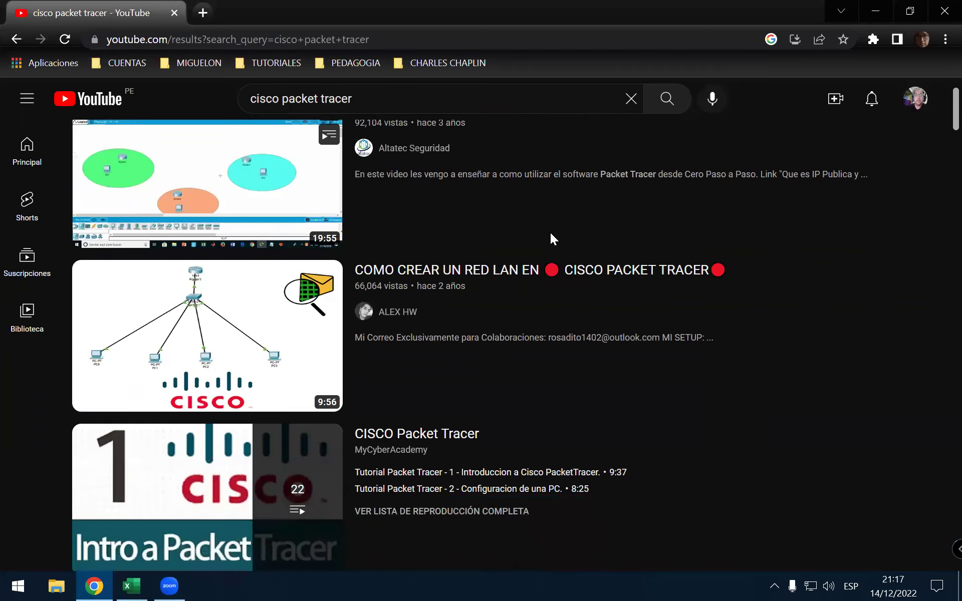
scroll(549, 234, "down", 1)
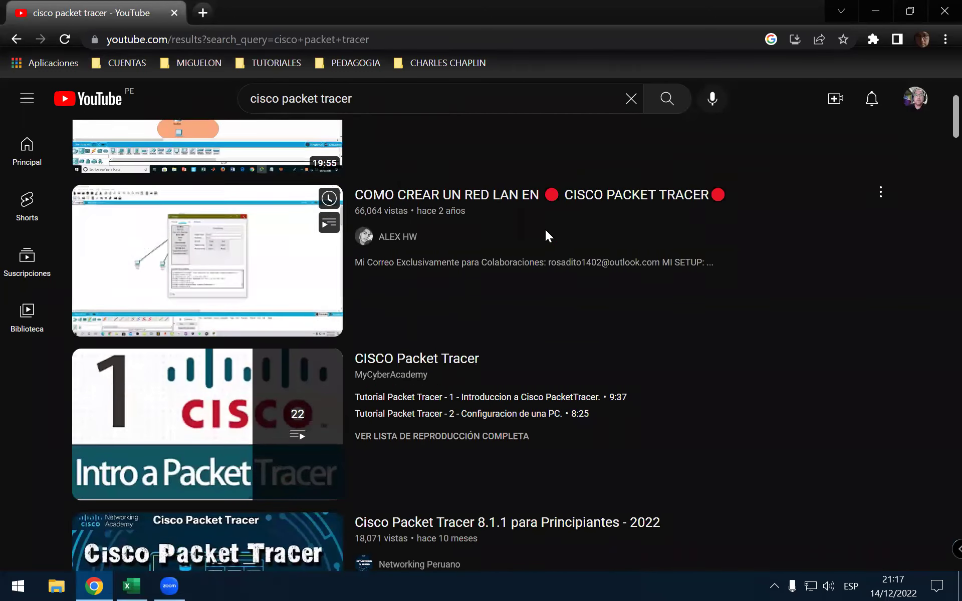
scroll(546, 230, "down", 2)
scroll(544, 228, "down", 3)
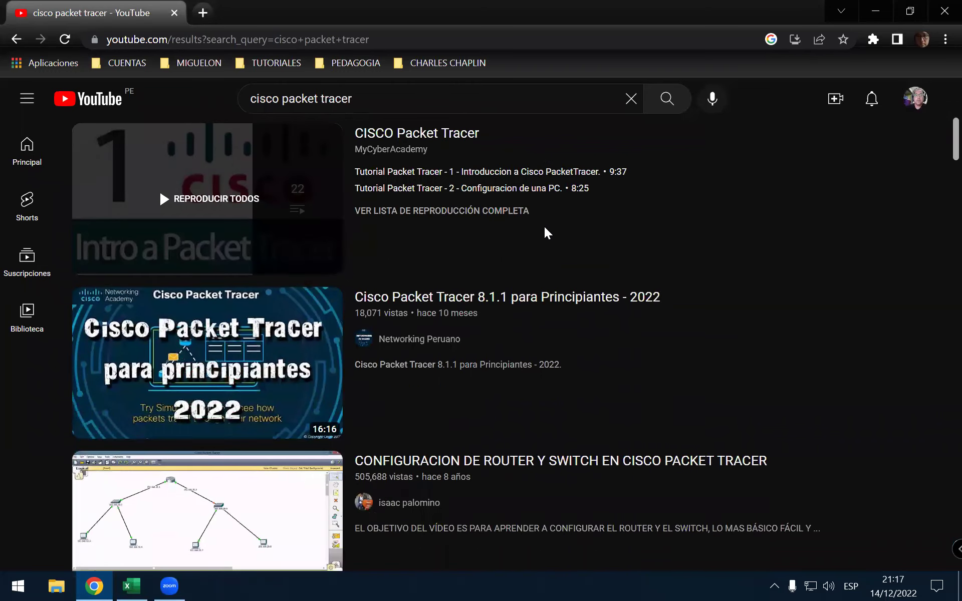
Step: Open the video "Packet Tracer - Tutorial 1 - Diseño lógico de una red" from the results and play it in full screen
scroll(537, 226, "down", 3)
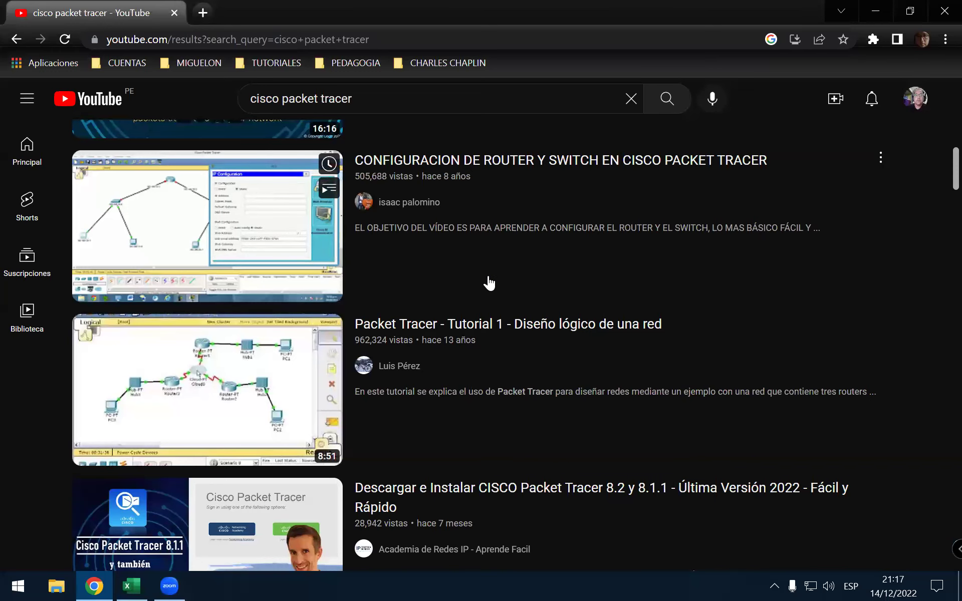
left_click(467, 324)
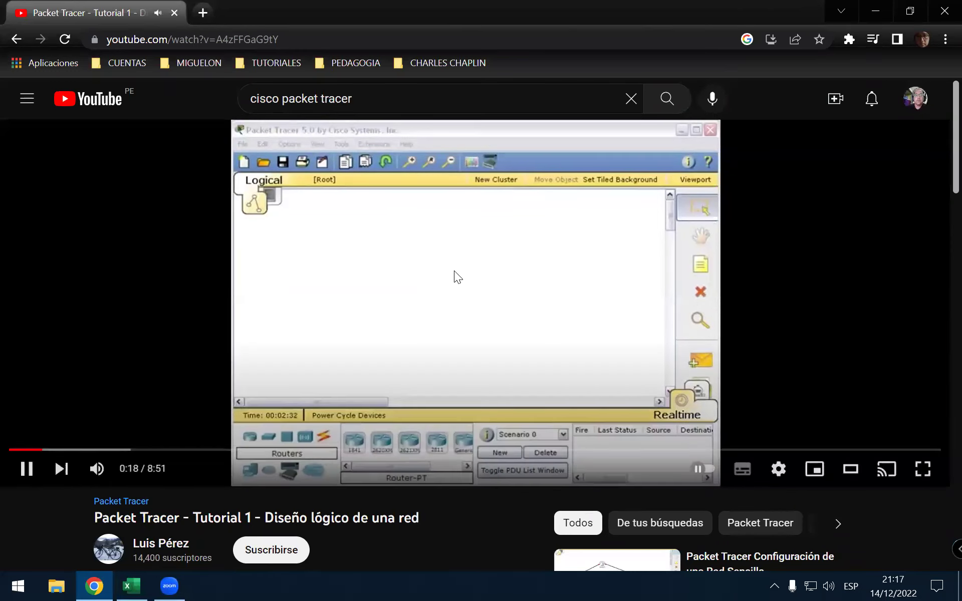
left_click(925, 474)
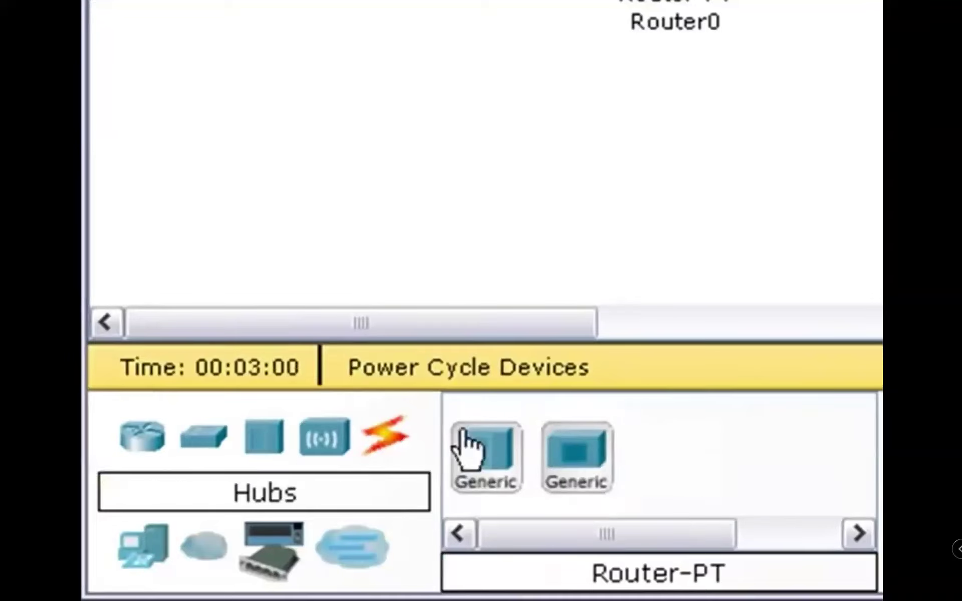
Step: Place a generic hub beside Router0 and duplicate it twice, putting one copy beside Router2 and another beside Router1
left_click(498, 467)
left_click(452, 0)
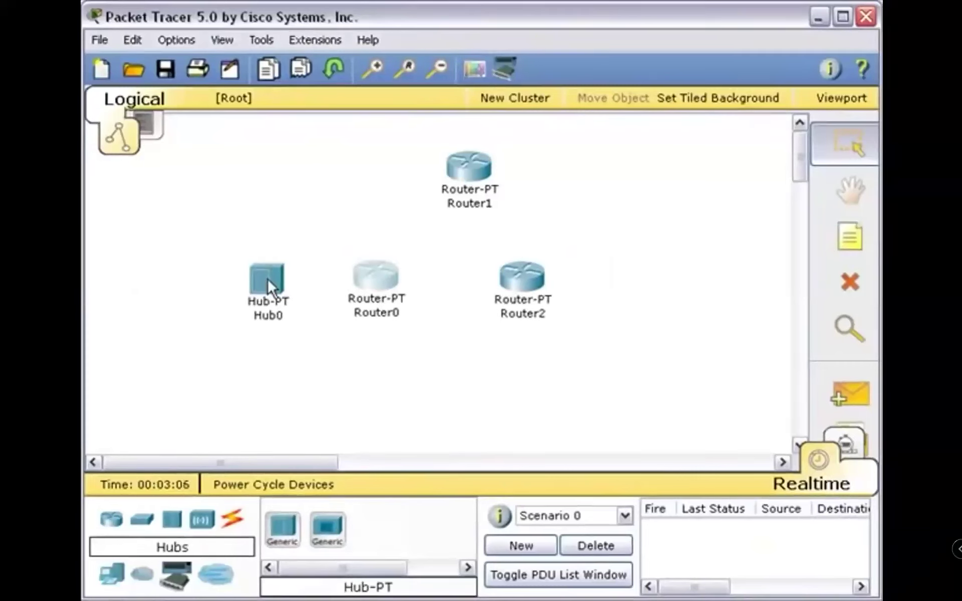
left_click_drag(267, 277, 356, 270)
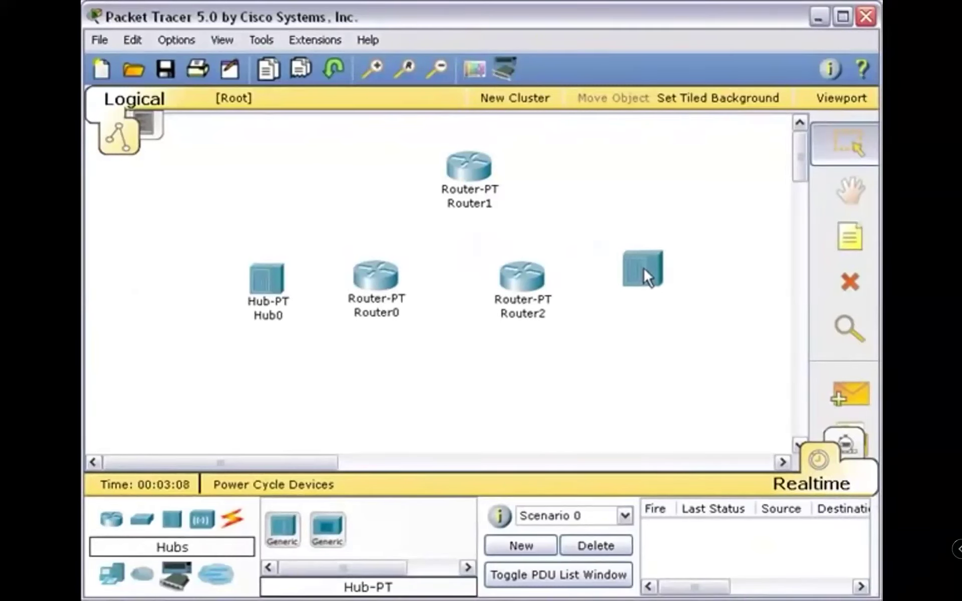
left_click_drag(643, 279, 644, 281)
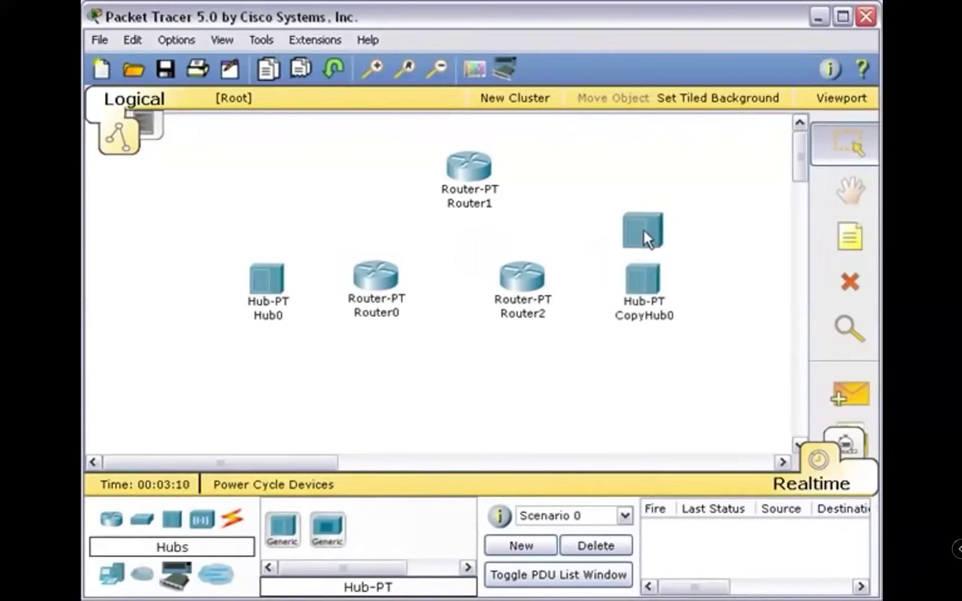
key("Escape")
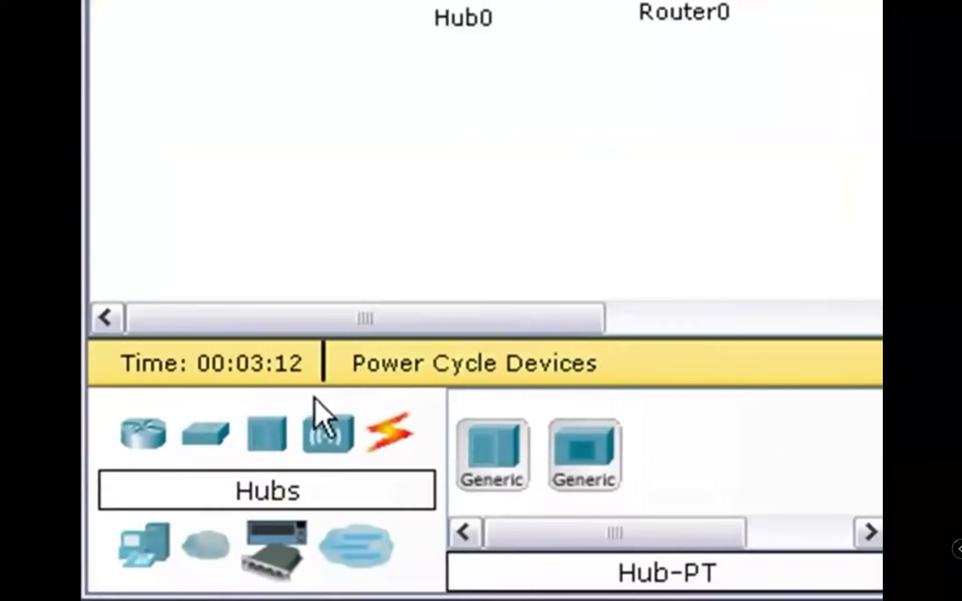
Step: Add three generic PCs to the workspace, one near each hub
left_click(150, 555)
left_click(485, 479)
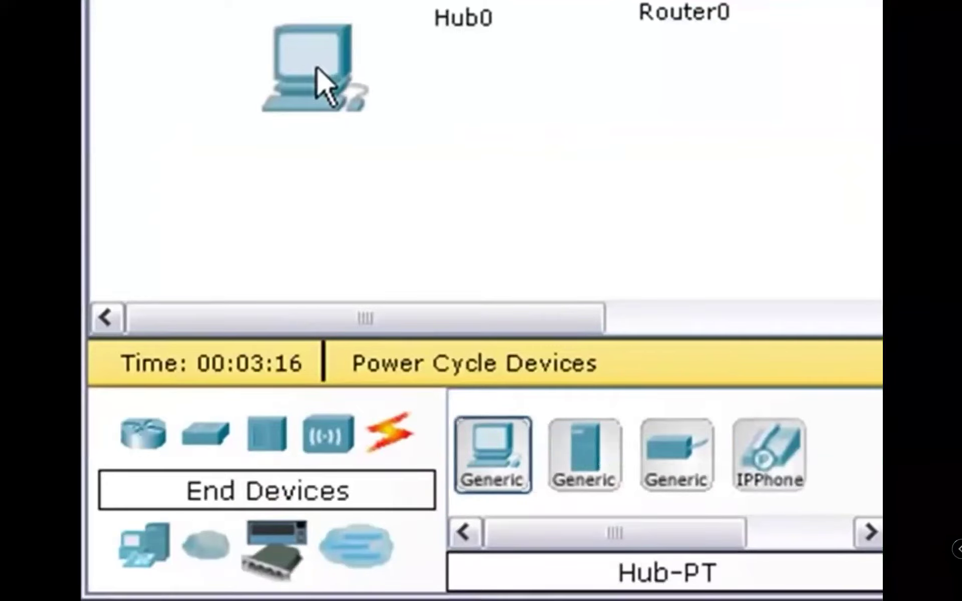
left_click(317, 90)
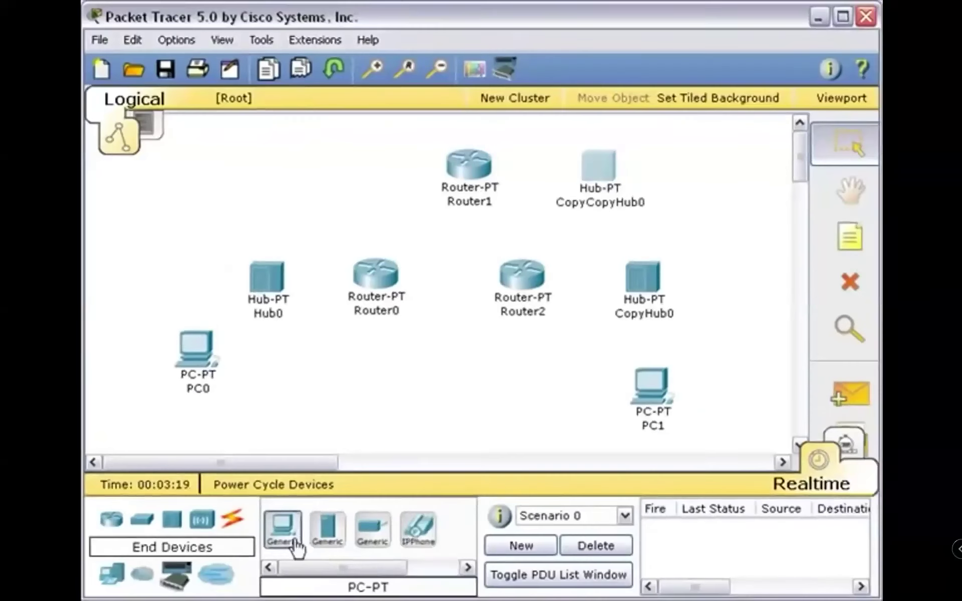
left_click(294, 541)
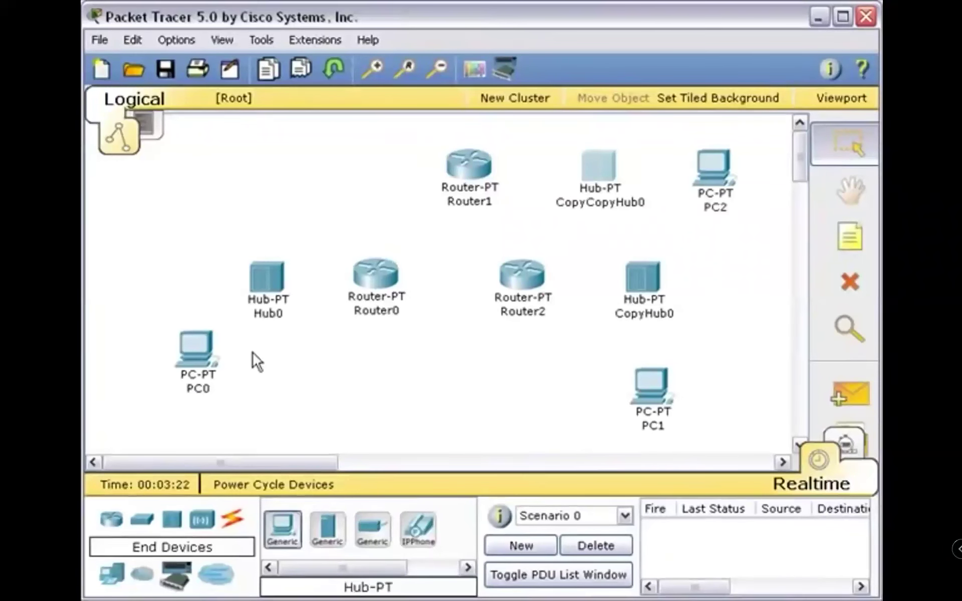
Step: Place a generic WAN emulation cloud in the middle of the three routers
left_click(142, 574)
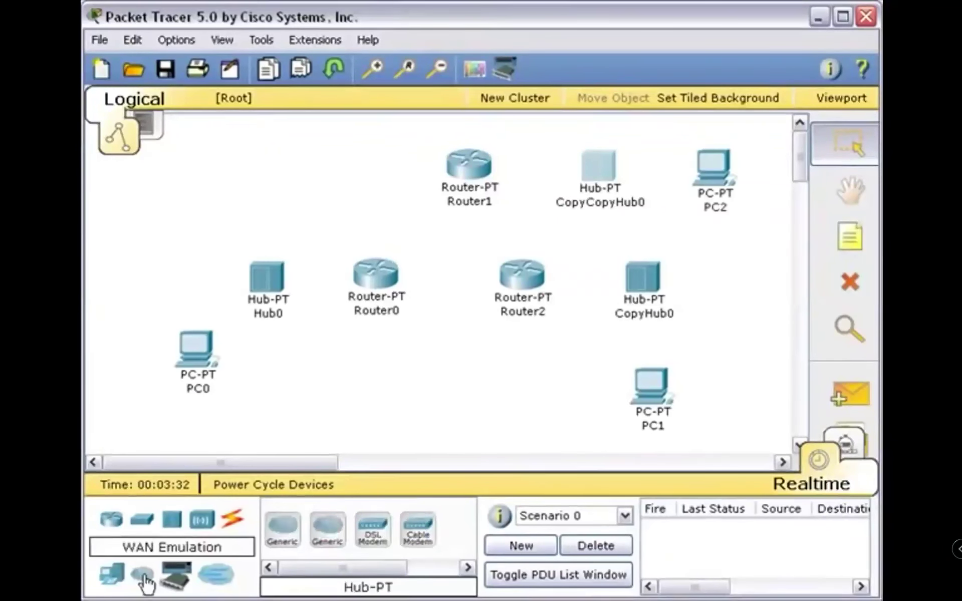
left_click(280, 534)
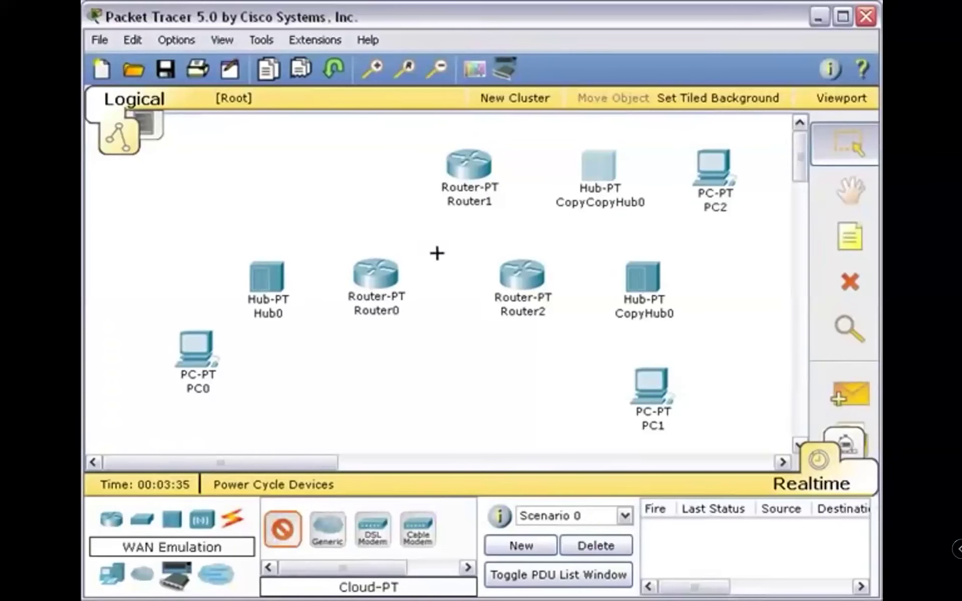
left_click(453, 239)
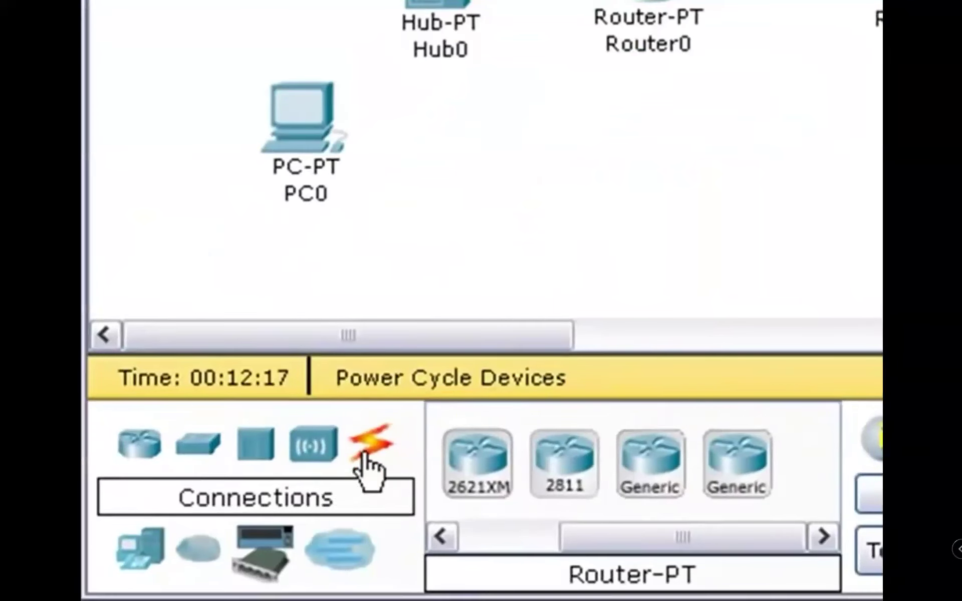
Step: Connect PC0 to Hub0 using the automatically chosen connection type
left_click(364, 459)
left_click_drag(593, 543, 476, 557)
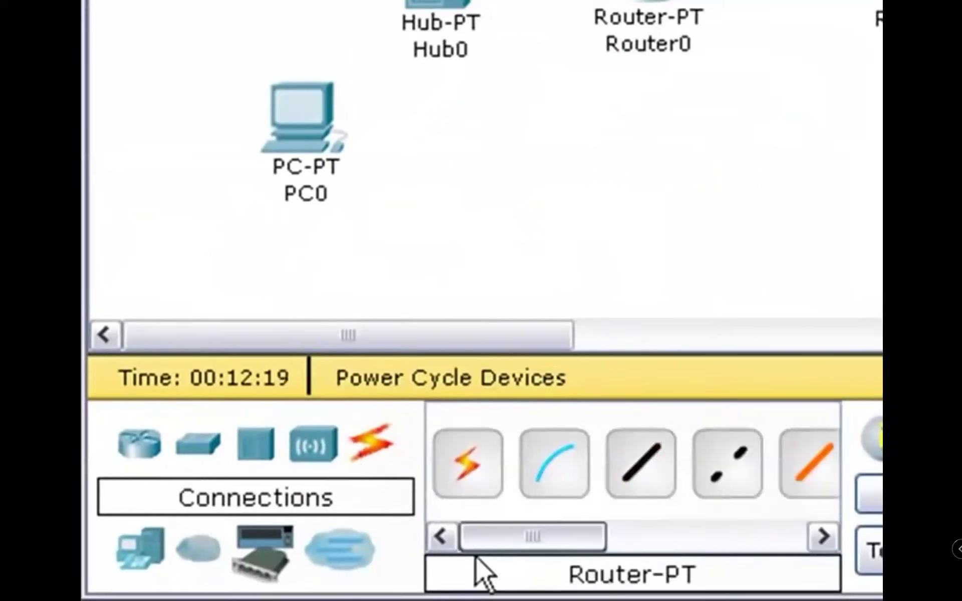
left_click(480, 466)
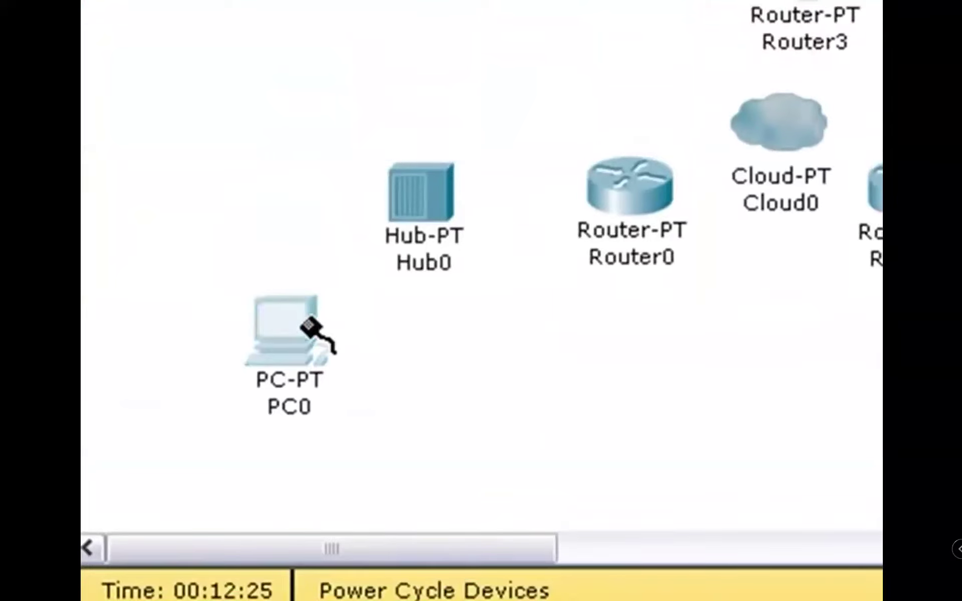
left_click(304, 322)
left_click(425, 207)
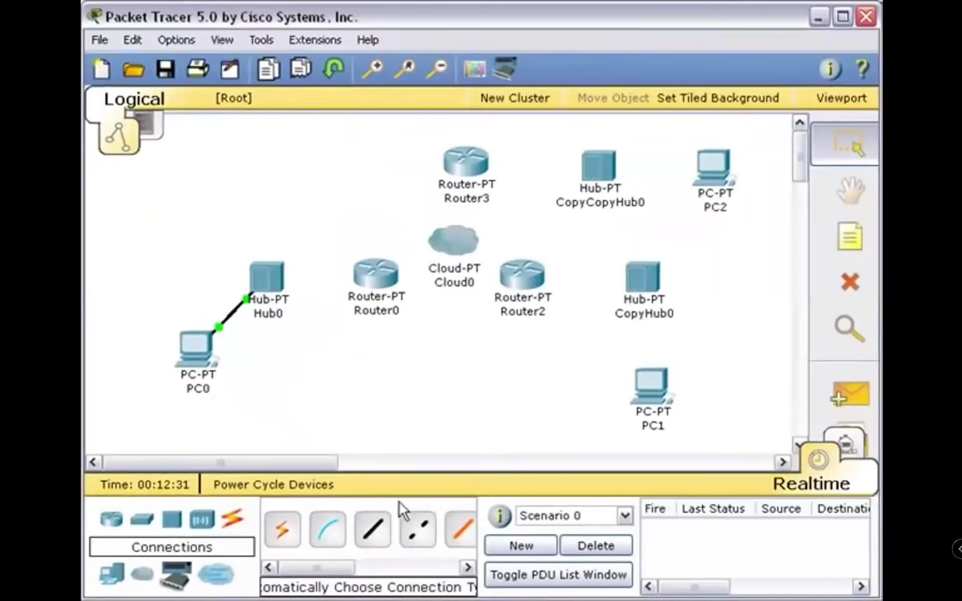
Step: Connect PC1 to CopyHub0 with a copper straight-through cable
left_click(377, 534)
left_click(642, 385)
left_click(654, 396)
left_click(641, 278)
left_click(632, 276)
Step: Connect Port 1 of CopyCopyHub0 to FastEthernet0/0 of Router3 with a copper straight-through cable
left_click(372, 529)
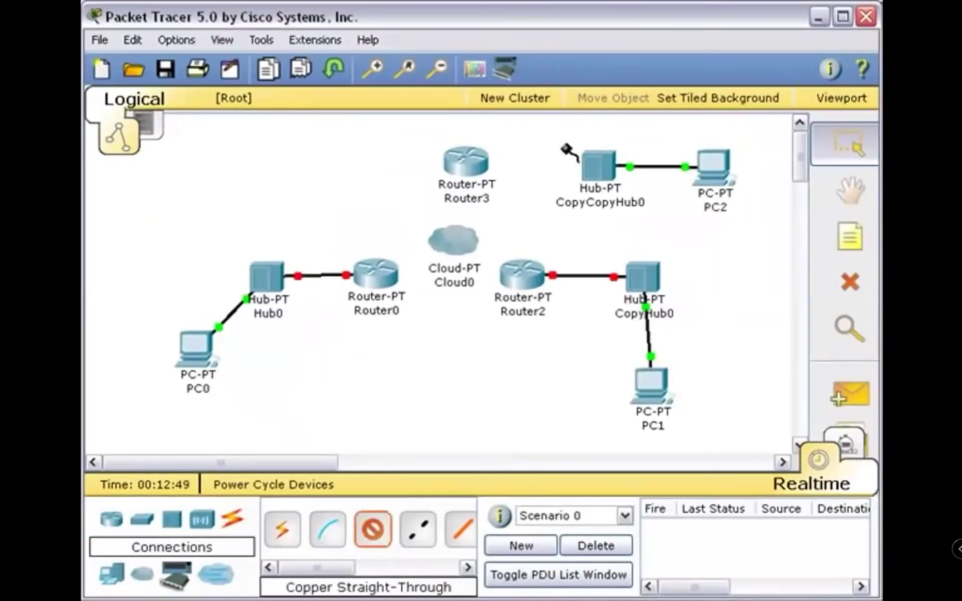
left_click(592, 164)
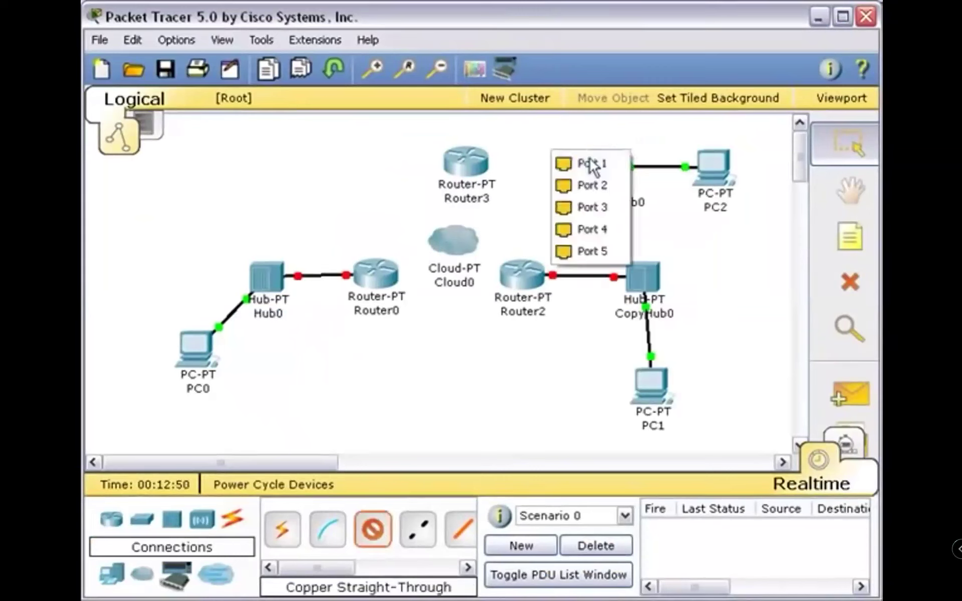
left_click(593, 163)
left_click(470, 166)
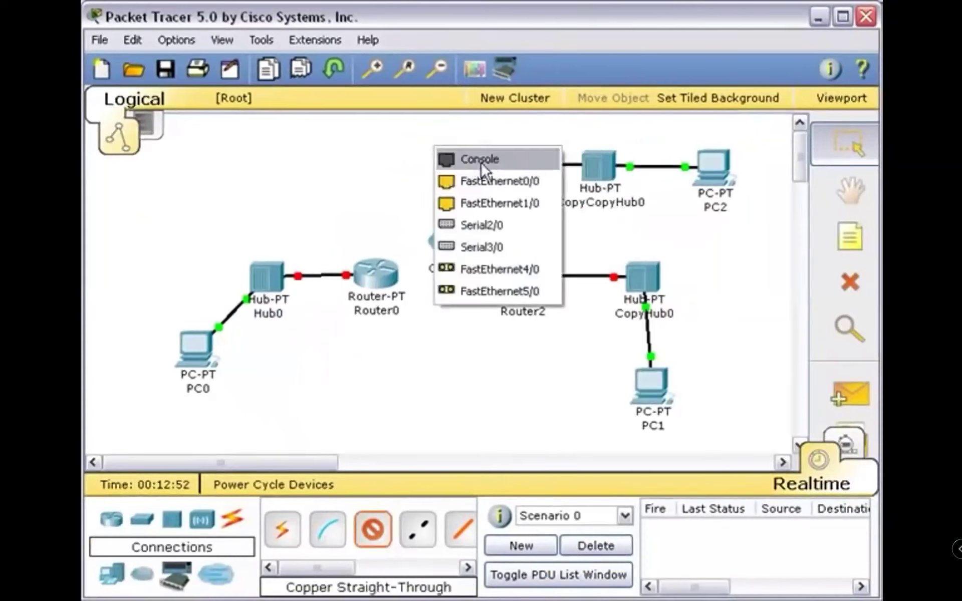
left_click(489, 180)
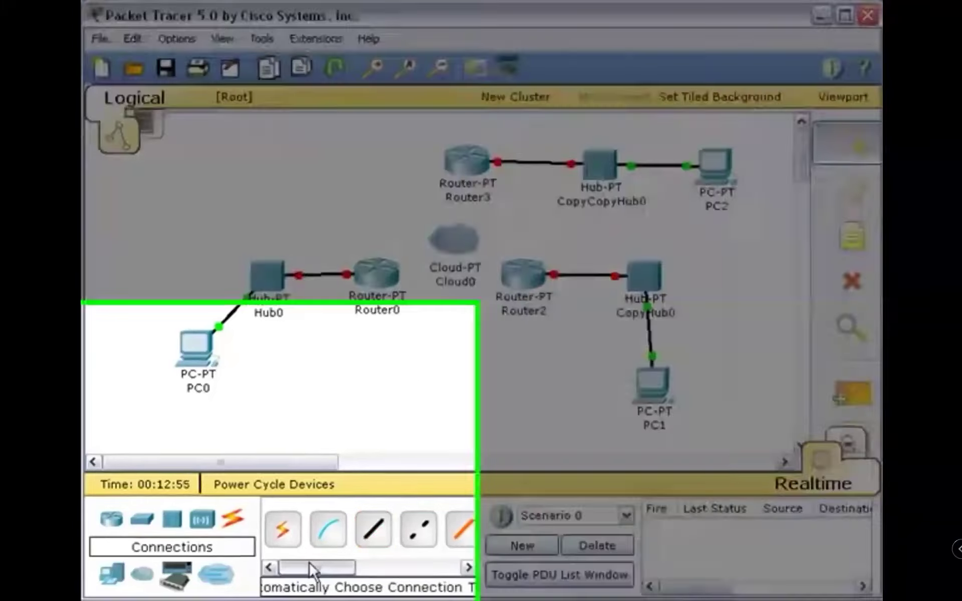
Step: Connect Serial2/0 of Router0 to Cloud0 with a Serial DTE cable
left_click_drag(317, 567, 421, 567)
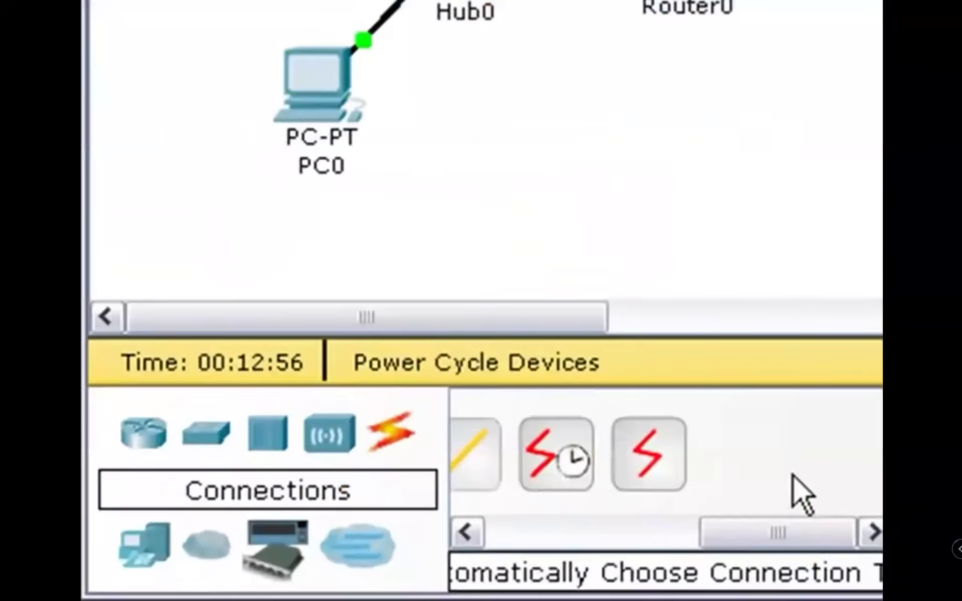
left_click(650, 459)
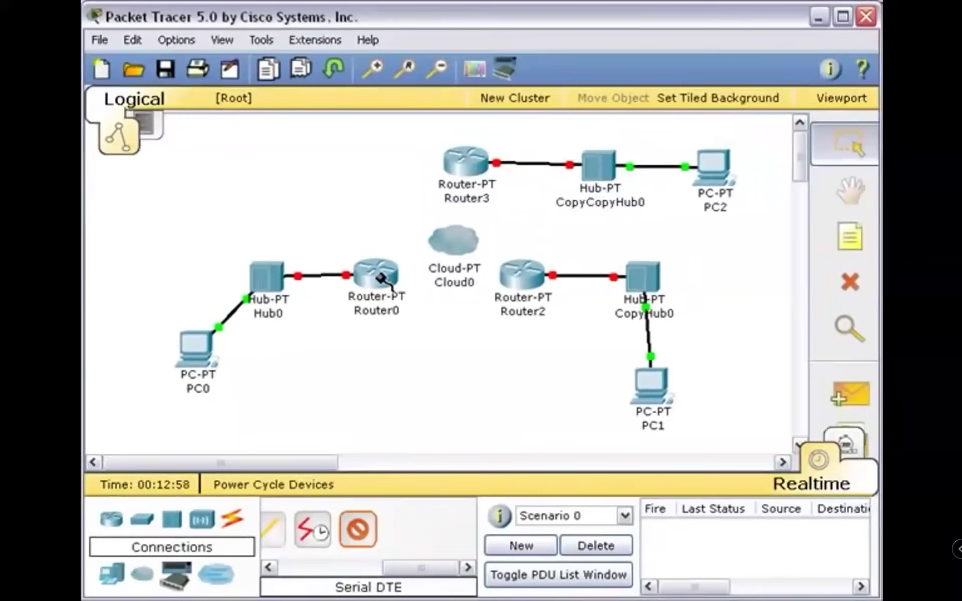
left_click(379, 276)
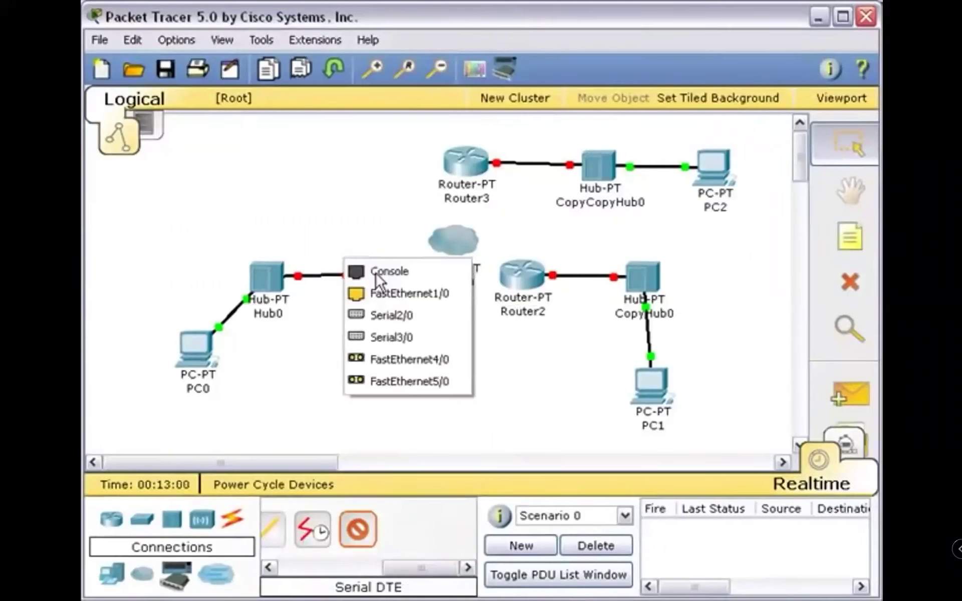
left_click(387, 316)
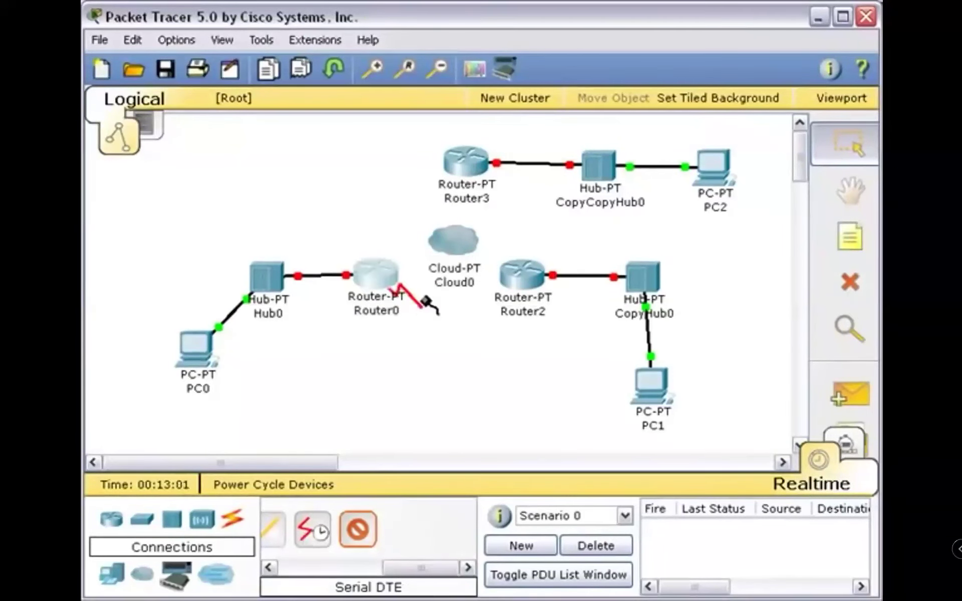
left_click(453, 242)
left_click(455, 231)
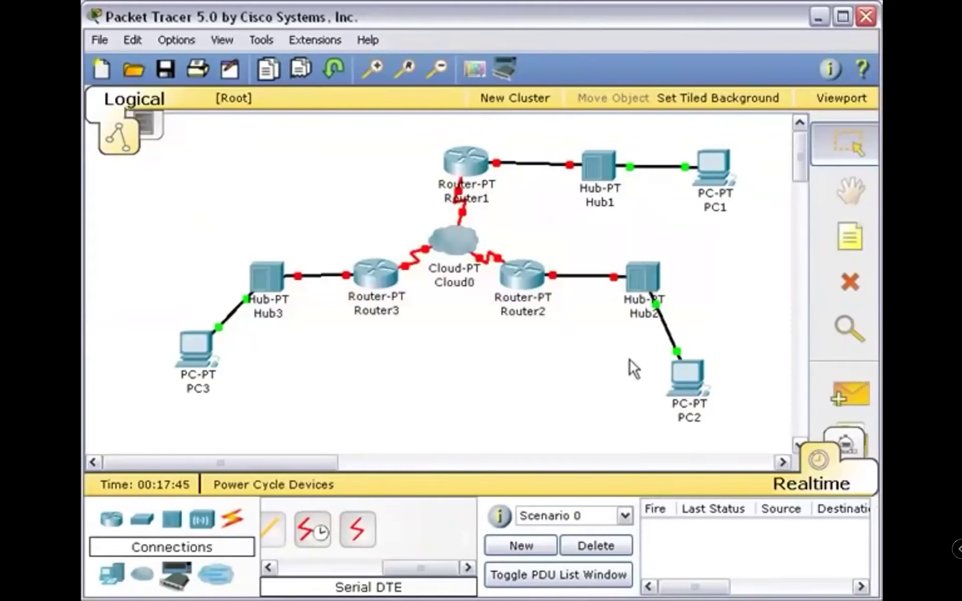
Step: Give PC3 the static IP address 192.168.3.2, subnet mask 255.255.255.0 and default gateway 192.168.3.1
mouse_move(453, 237)
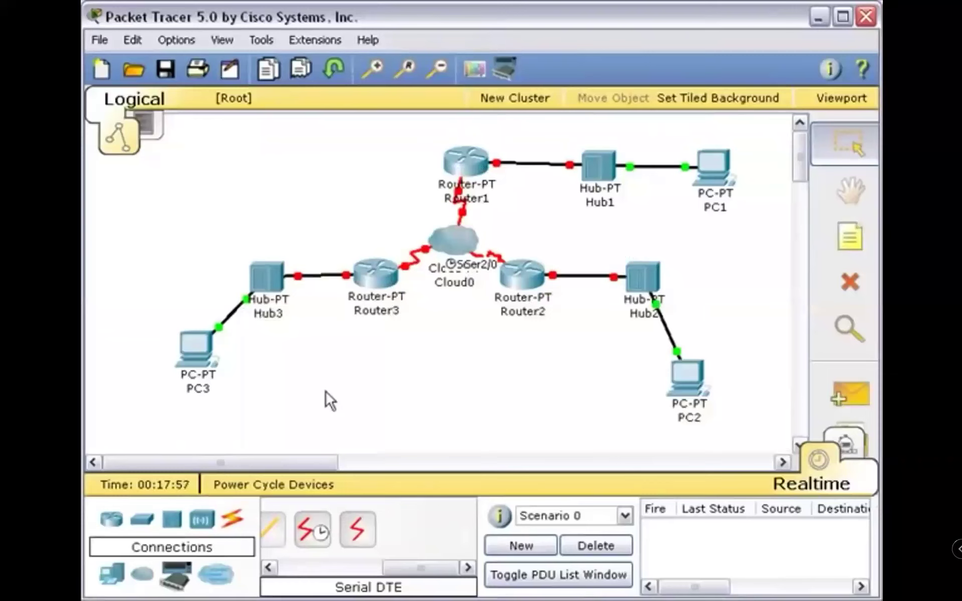
left_click(193, 349)
left_click(140, 73)
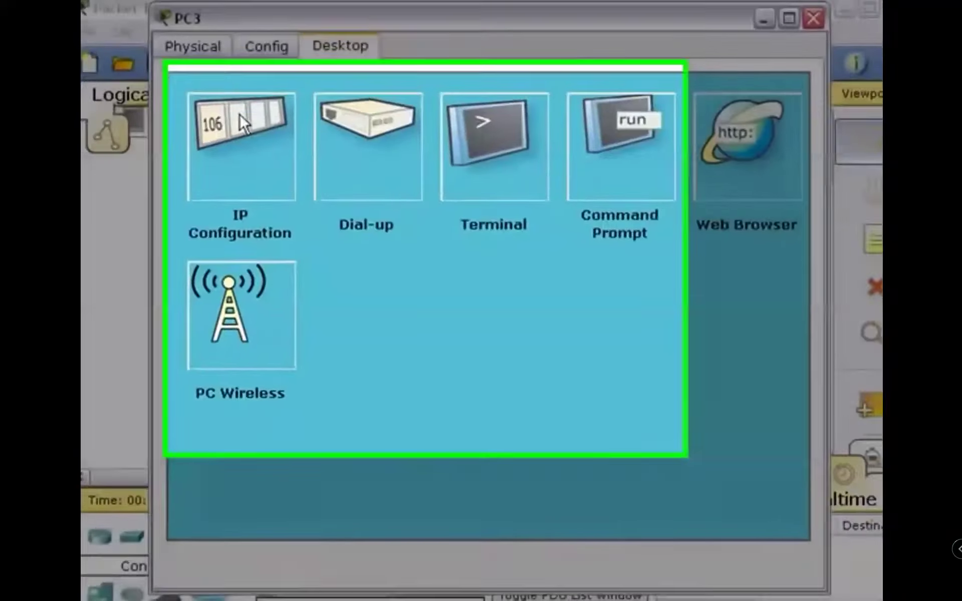
left_click(239, 114)
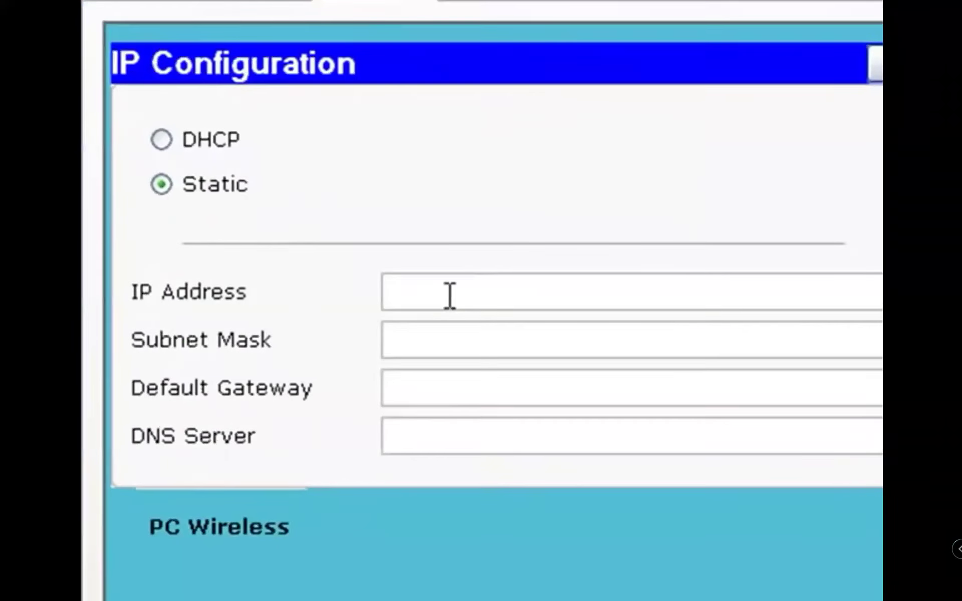
type("192.168.3.2")
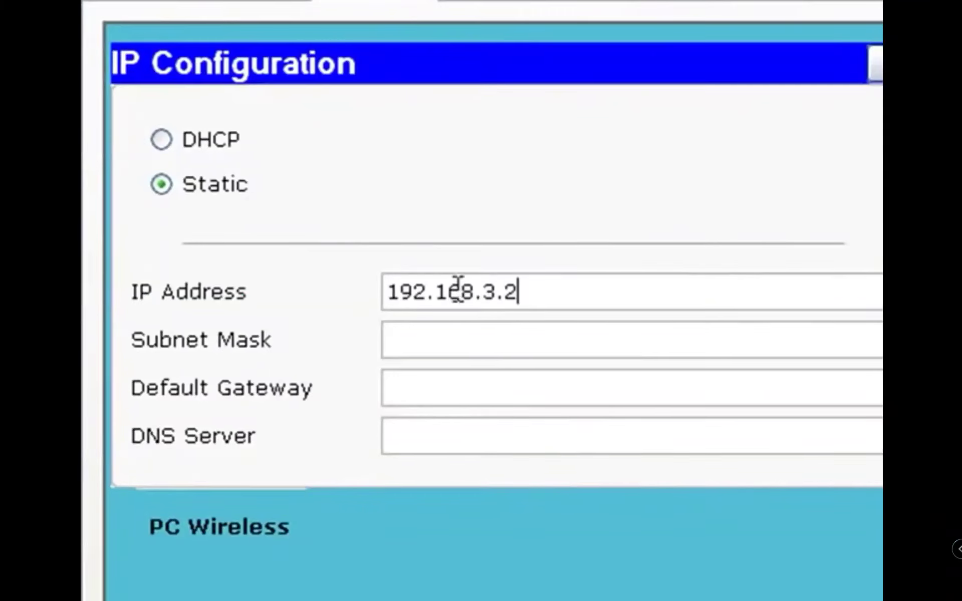
left_click(474, 329)
left_click(529, 388)
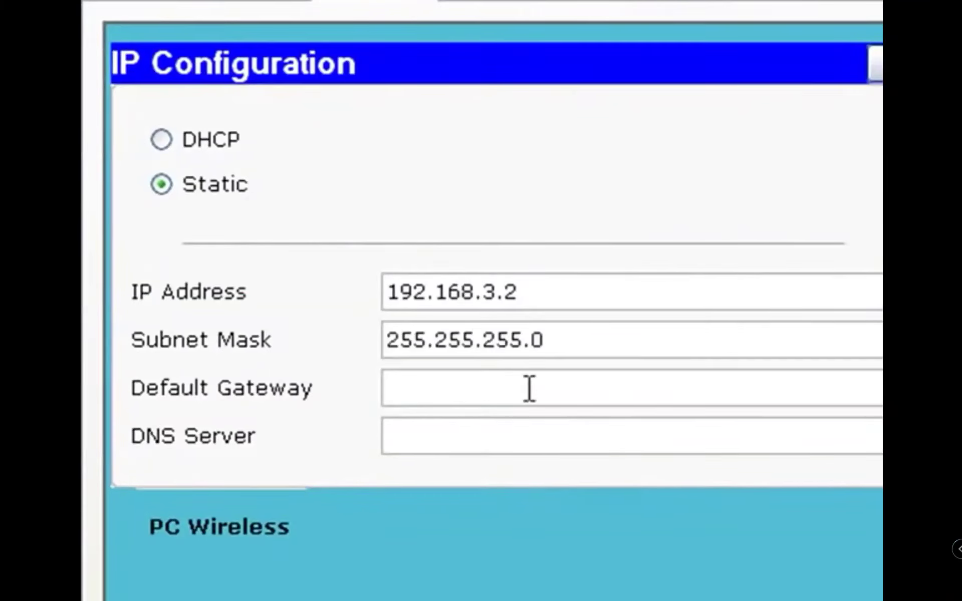
type("192.168.")
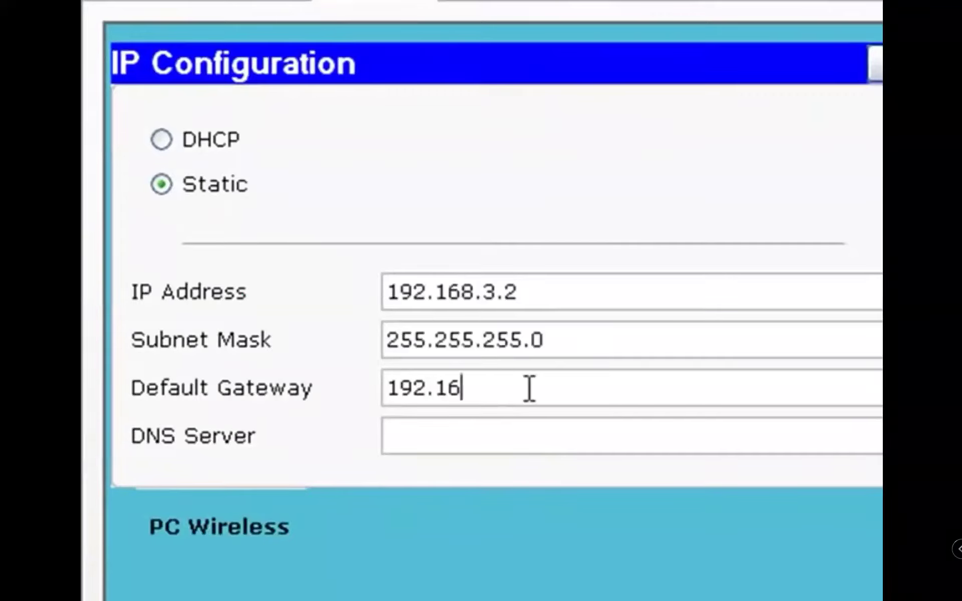
type("3.1")
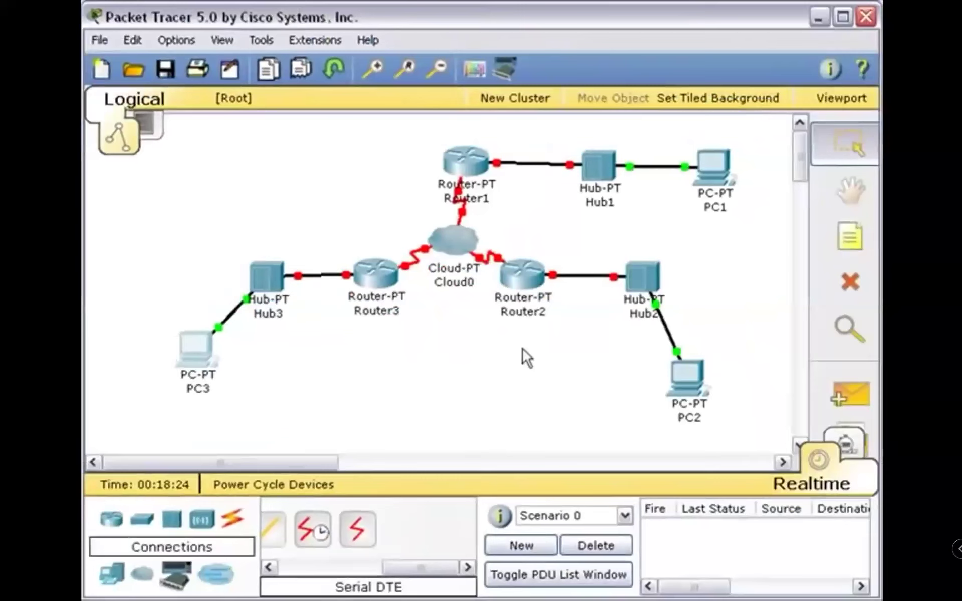
Step: Open the IP configuration of PC2
left_click(688, 374)
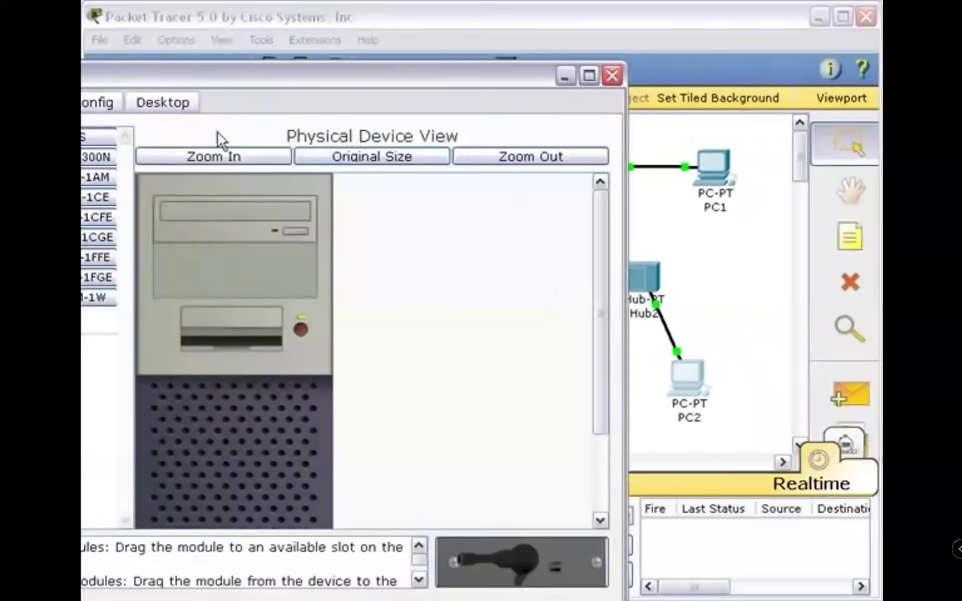
left_click(150, 107)
left_click(106, 206)
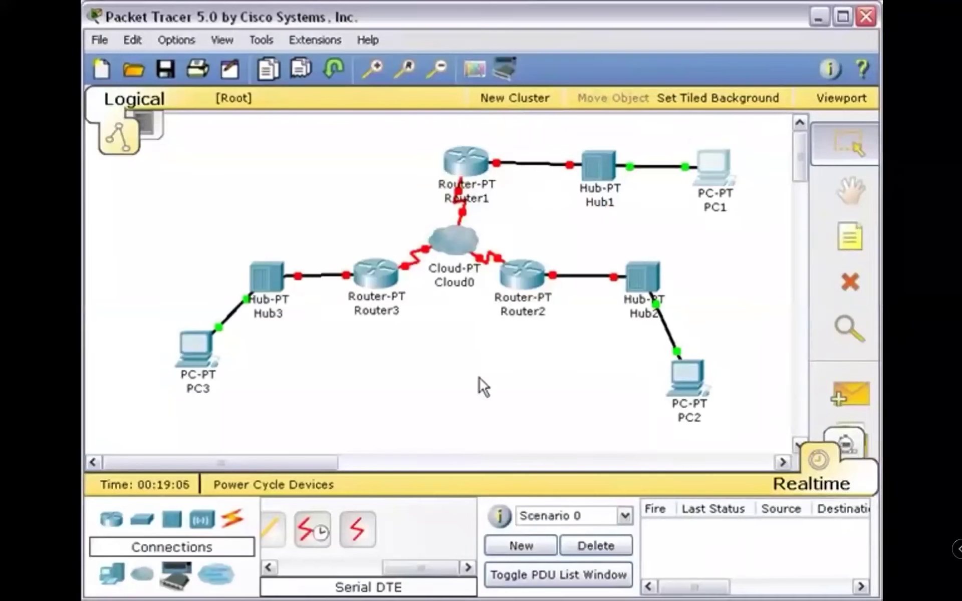
Step: Turn on FastEthernet0/0 of Router1 with IP address 192.168.1.1 and subnet mask 255.255.255.0
left_click(465, 160)
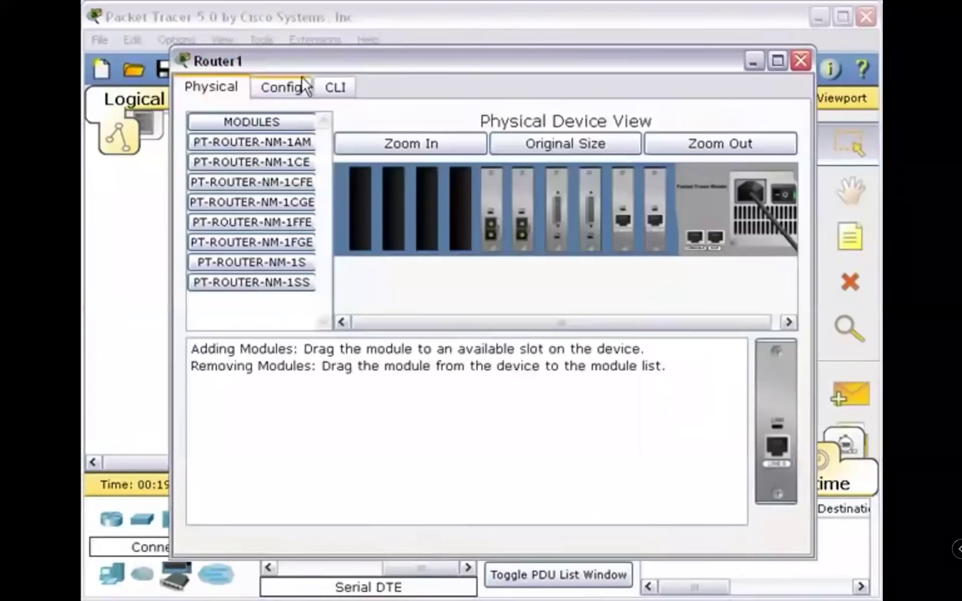
left_click(293, 90)
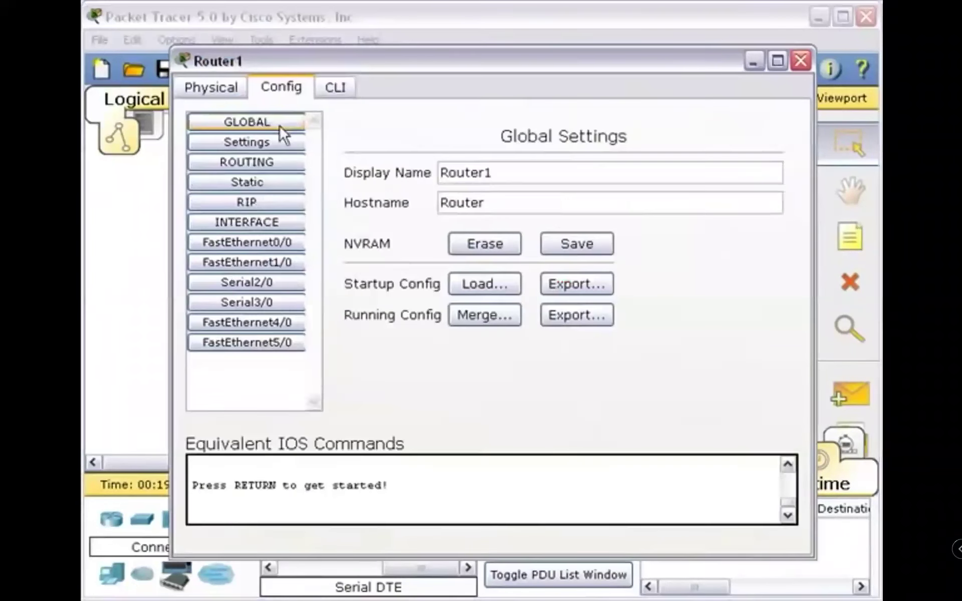
left_click(254, 244)
left_click(748, 172)
left_click(679, 351)
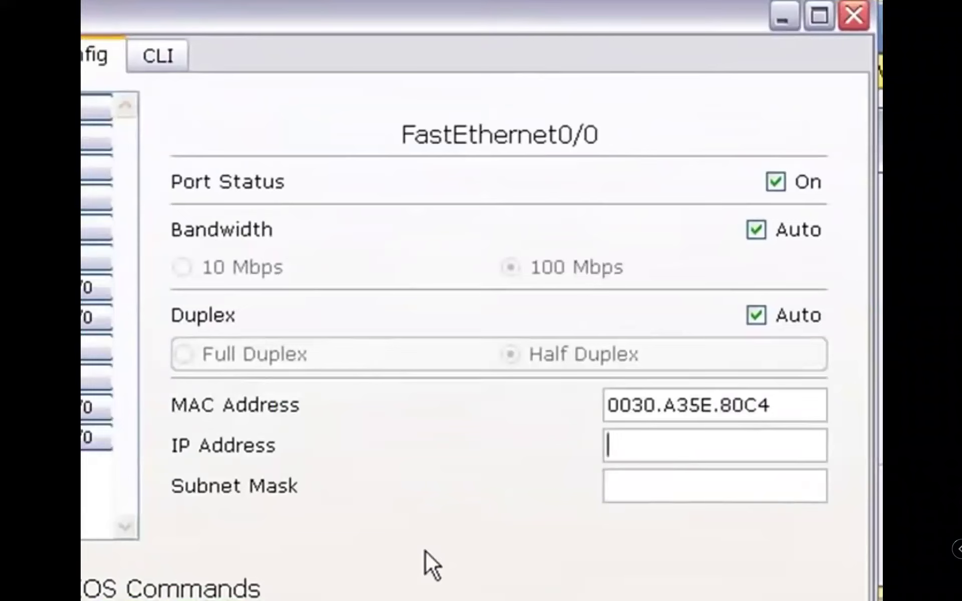
type("192")
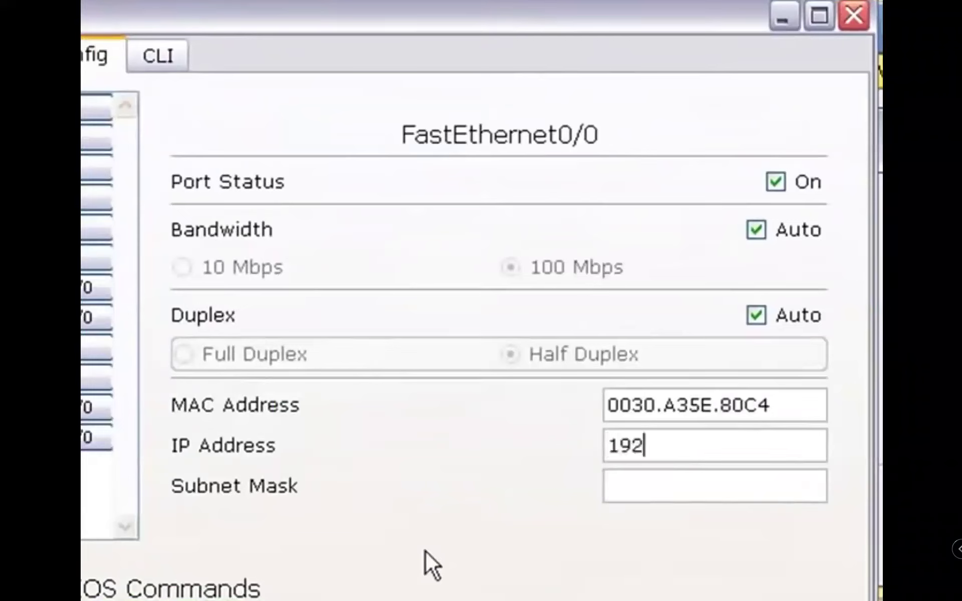
type(".168.1.1")
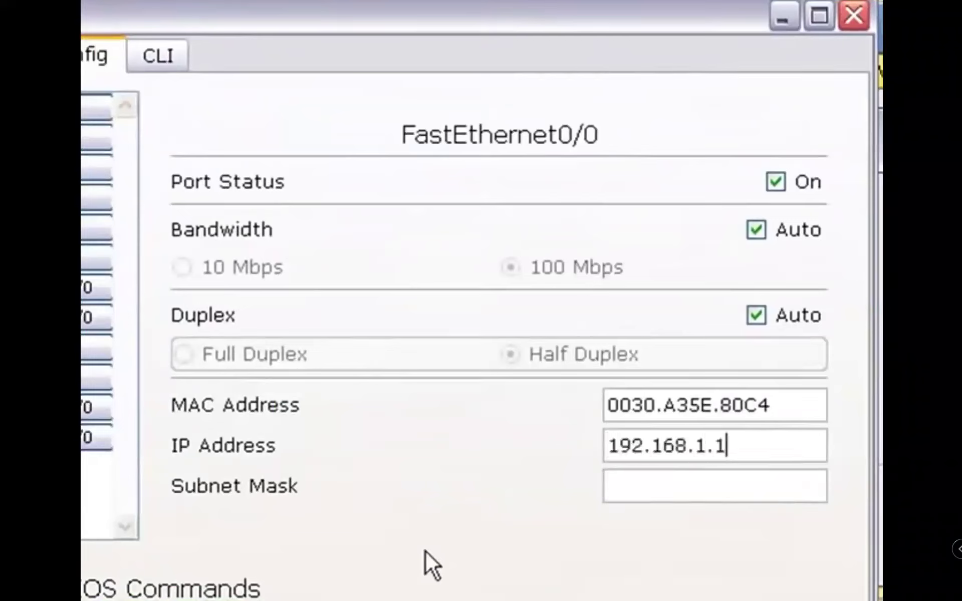
left_click(651, 486)
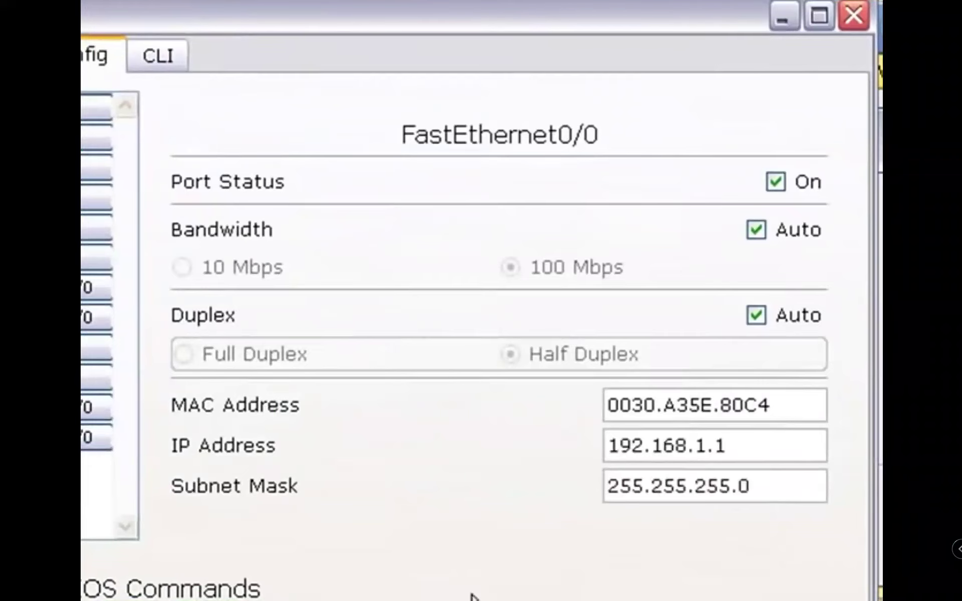
left_click(854, 15)
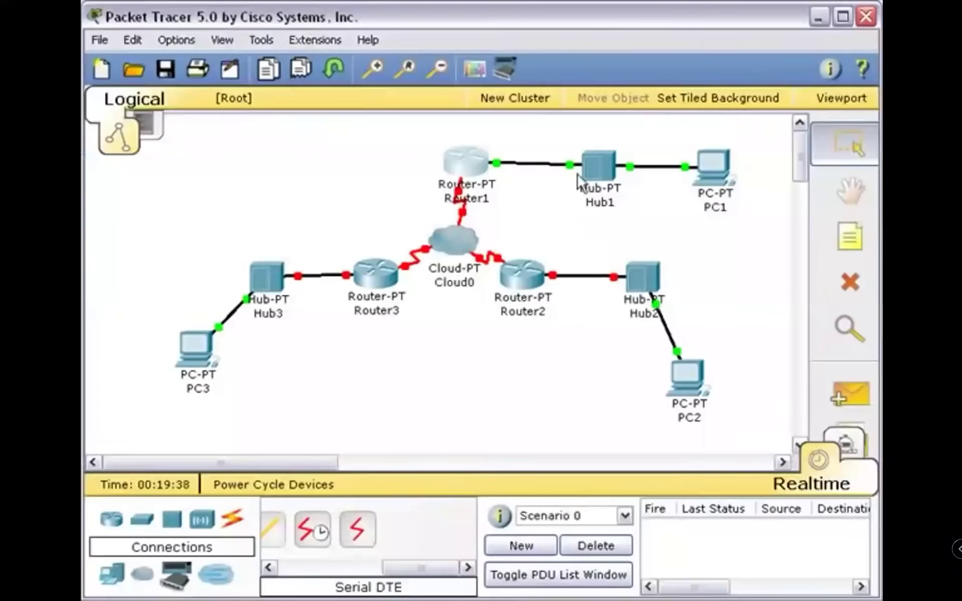
mouse_move(482, 174)
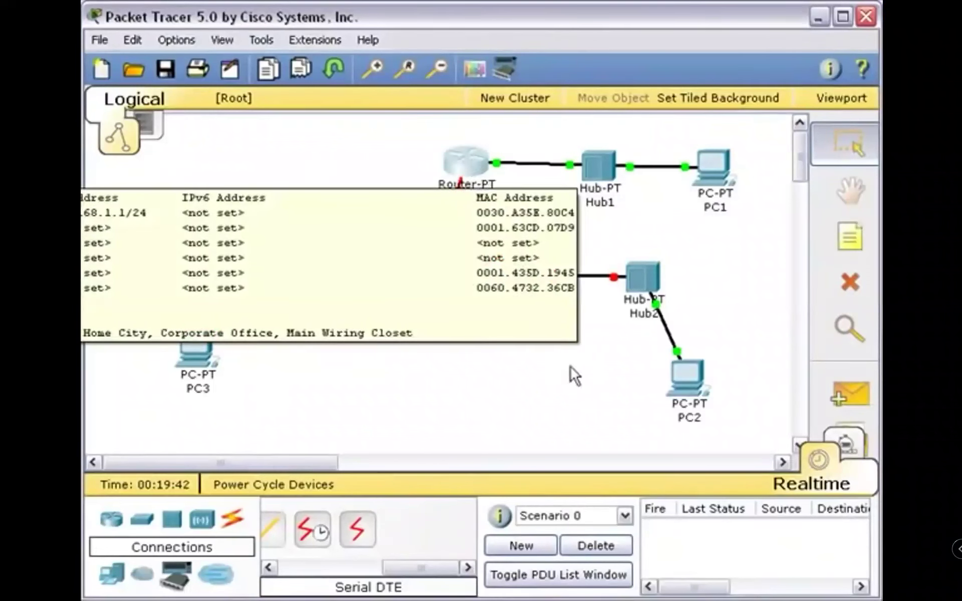
Step: Open the device settings of Router2
left_click(519, 275)
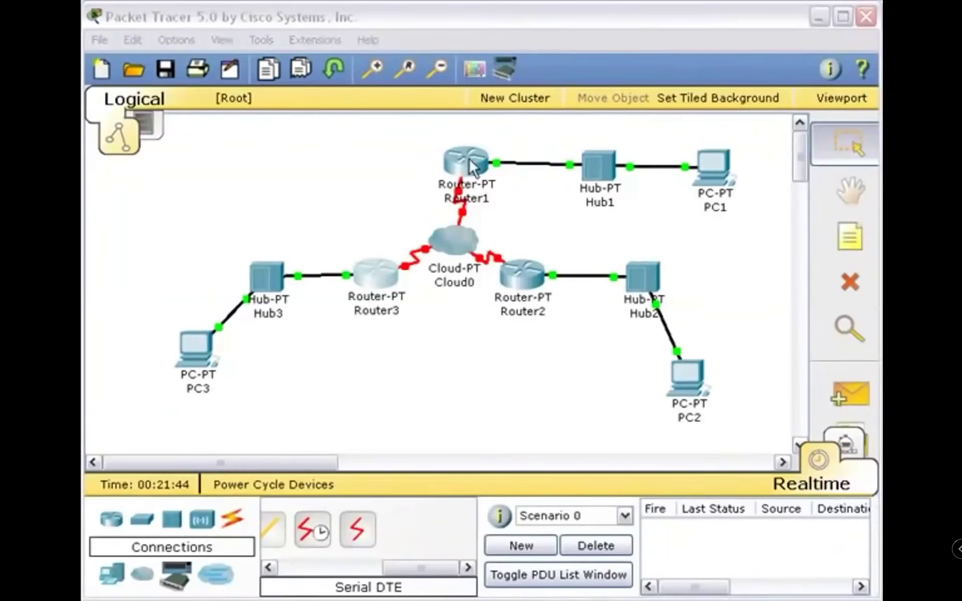
Step: Turn on Serial2/0 of Router1 with clock rate 128000, IP address 10.0.0.1 and the default subnet mask
left_click(468, 162)
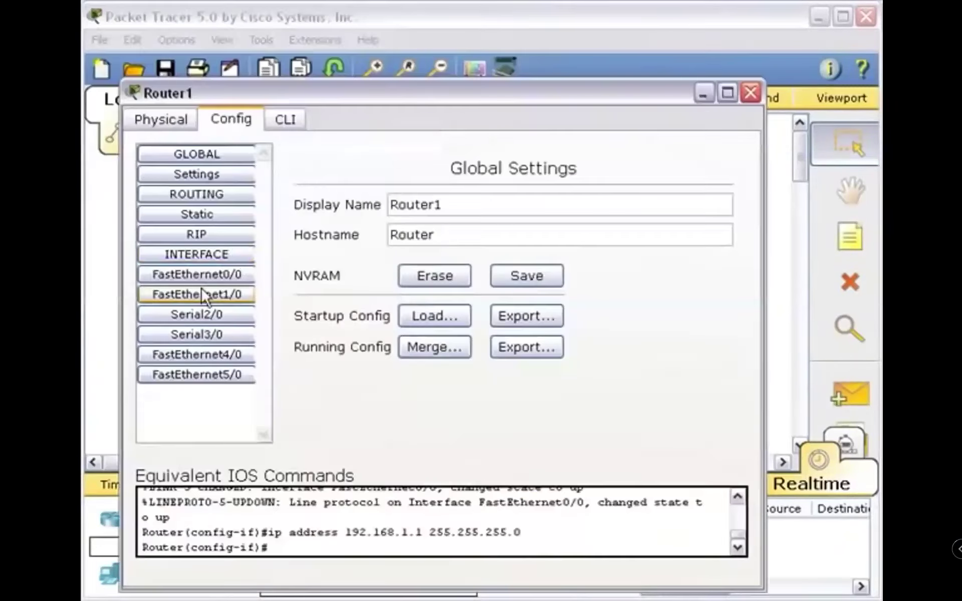
left_click(196, 316)
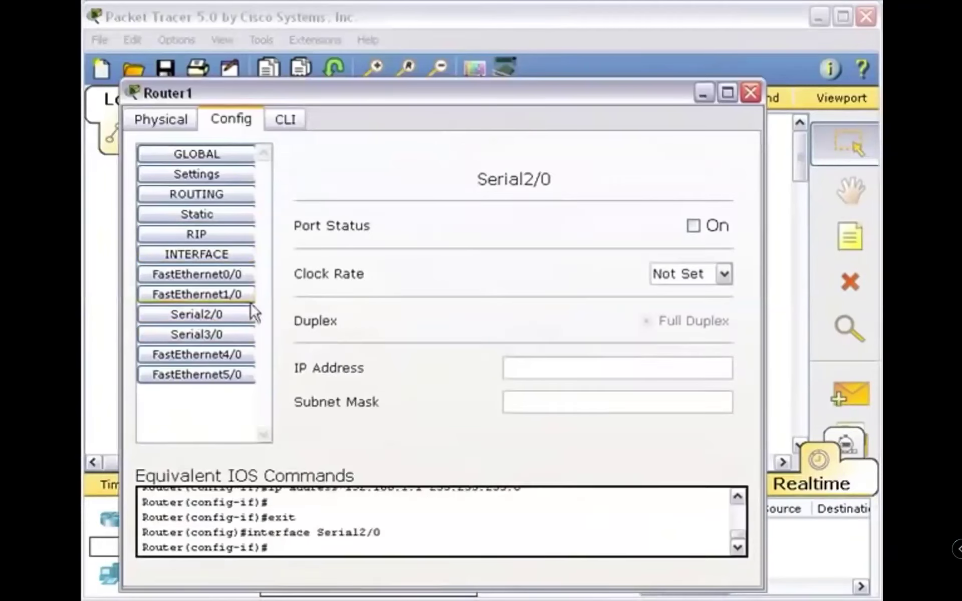
left_click(694, 227)
left_click(724, 274)
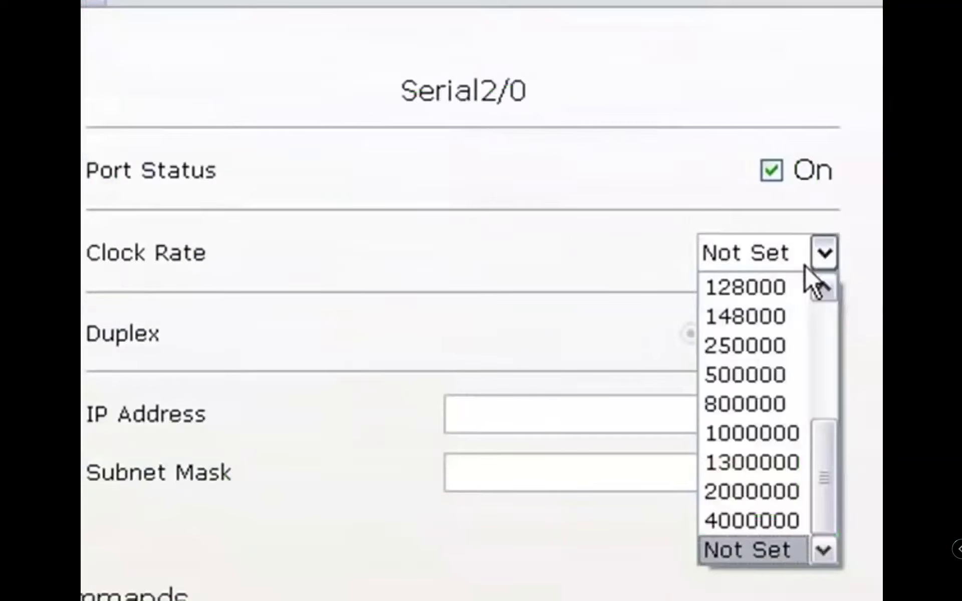
left_click(778, 283)
left_click(605, 422)
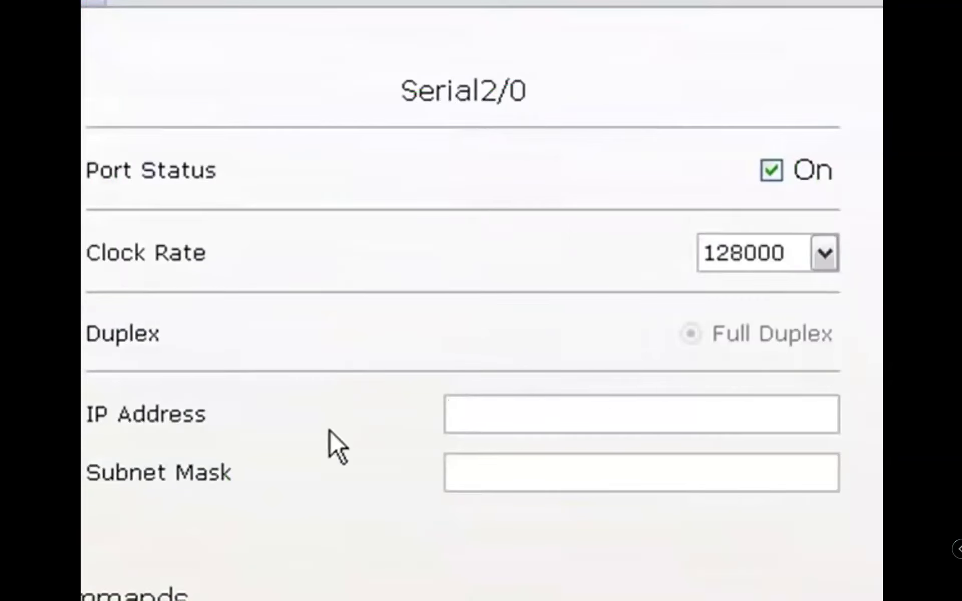
type("10.0.0.1")
key("shift+Home")
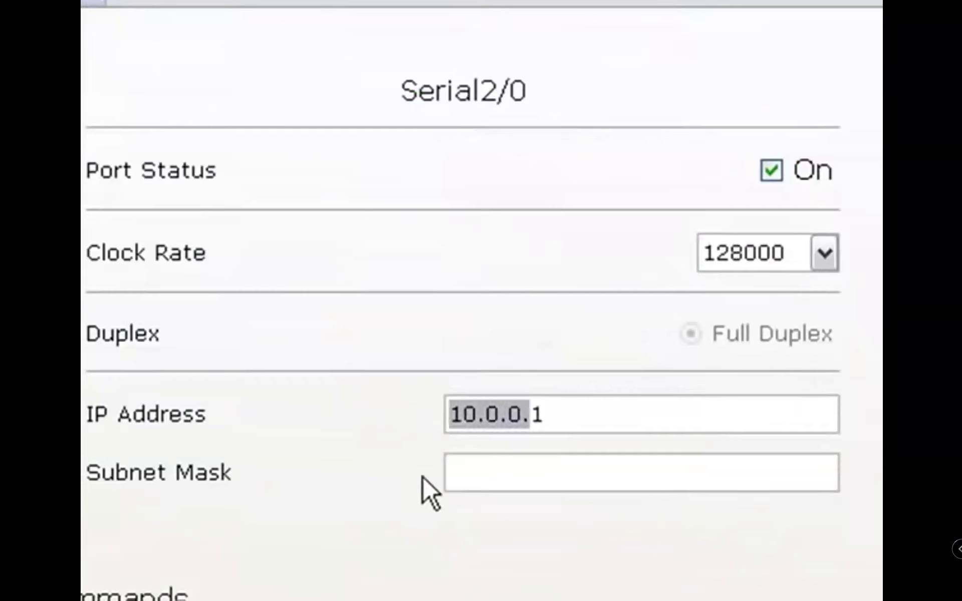
left_click(475, 473)
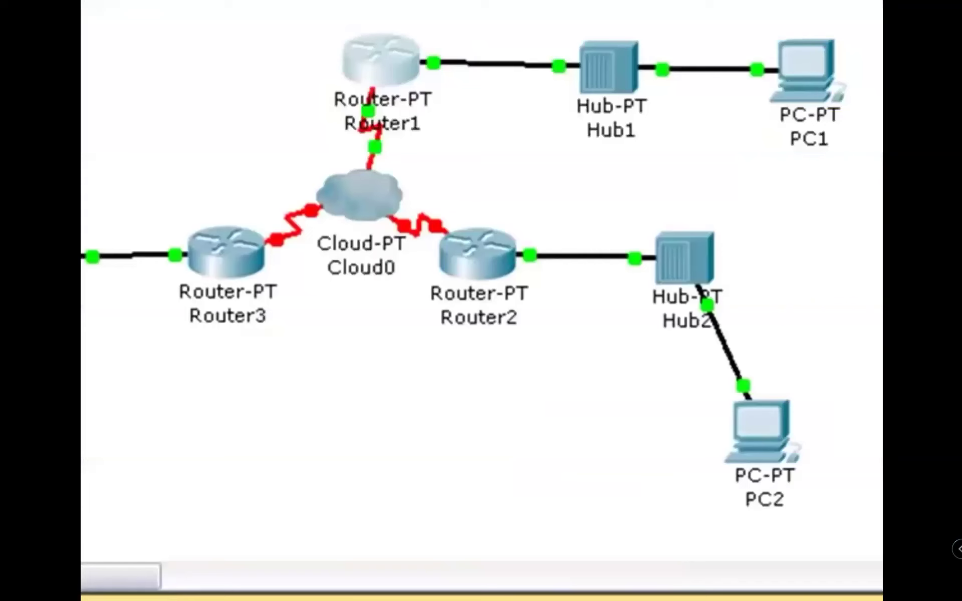
Step: Open the settings of Router2 for its serial interface
left_click(493, 265)
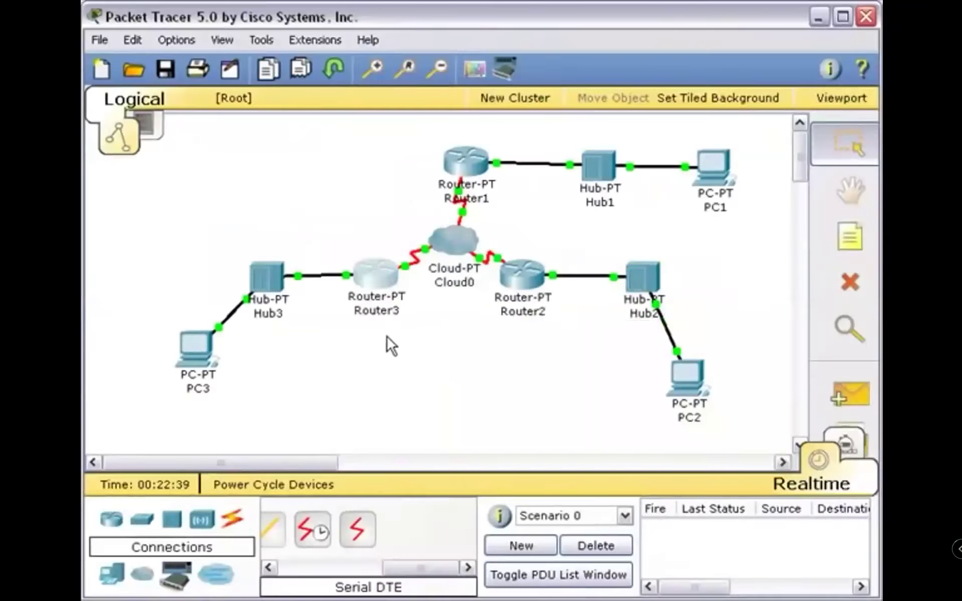
Step: Check the port labels on the serial links from Cloud0 to Router2 and Router1
mouse_move(495, 301)
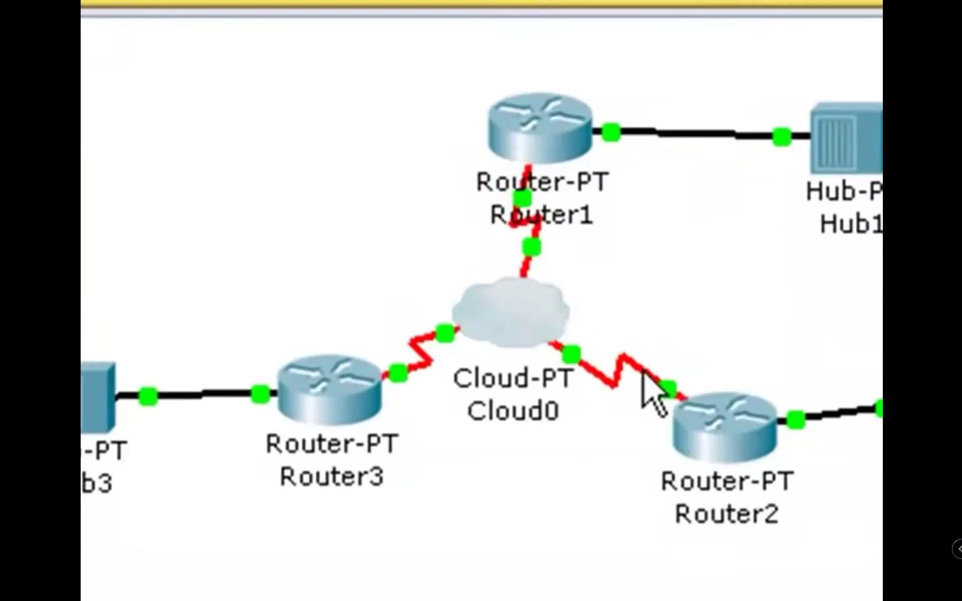
mouse_move(644, 370)
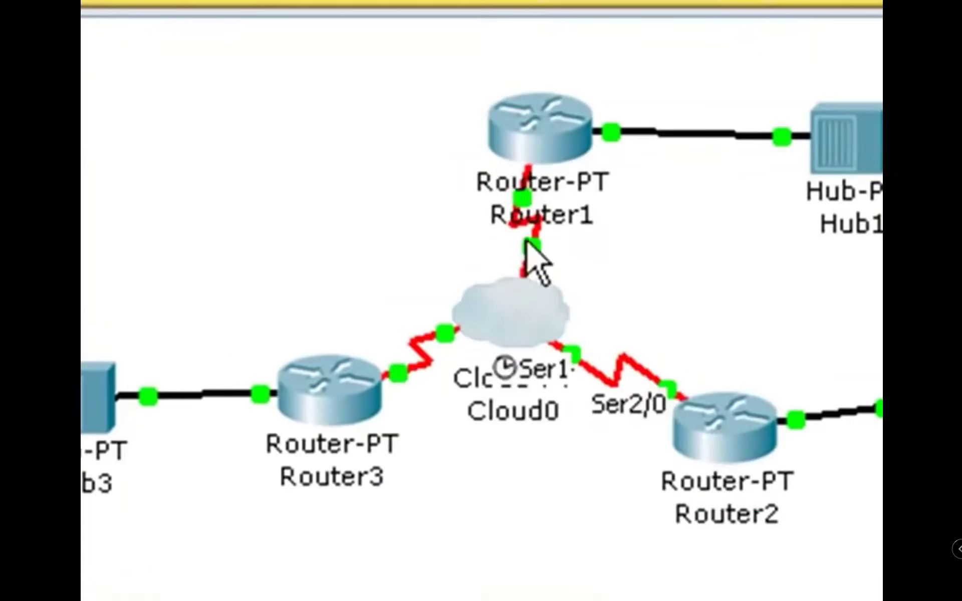
mouse_move(533, 242)
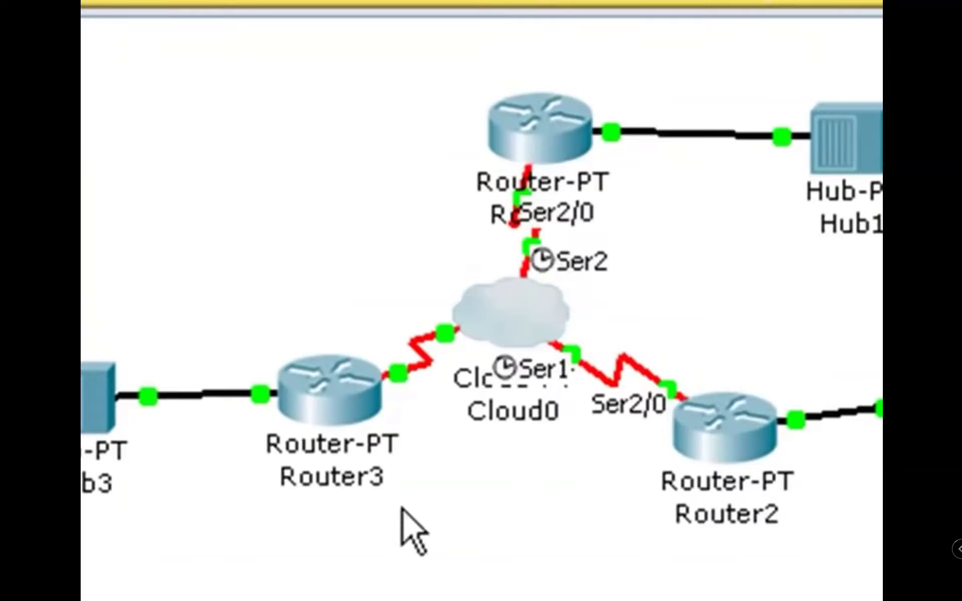
Step: Add a Frame Relay DLCI 100 named A to the Serial2 interface of Cloud0
mouse_move(506, 316)
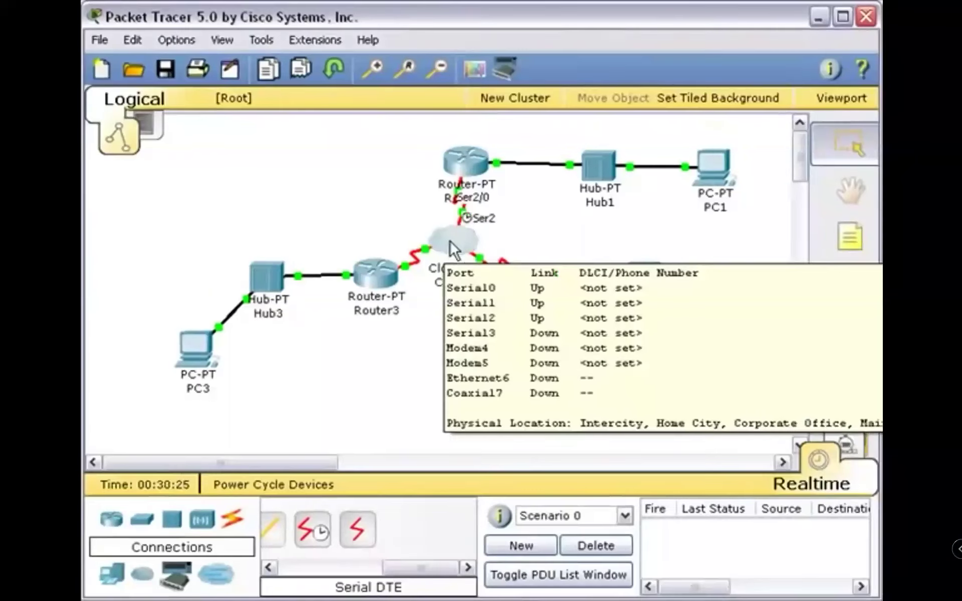
left_click(451, 241)
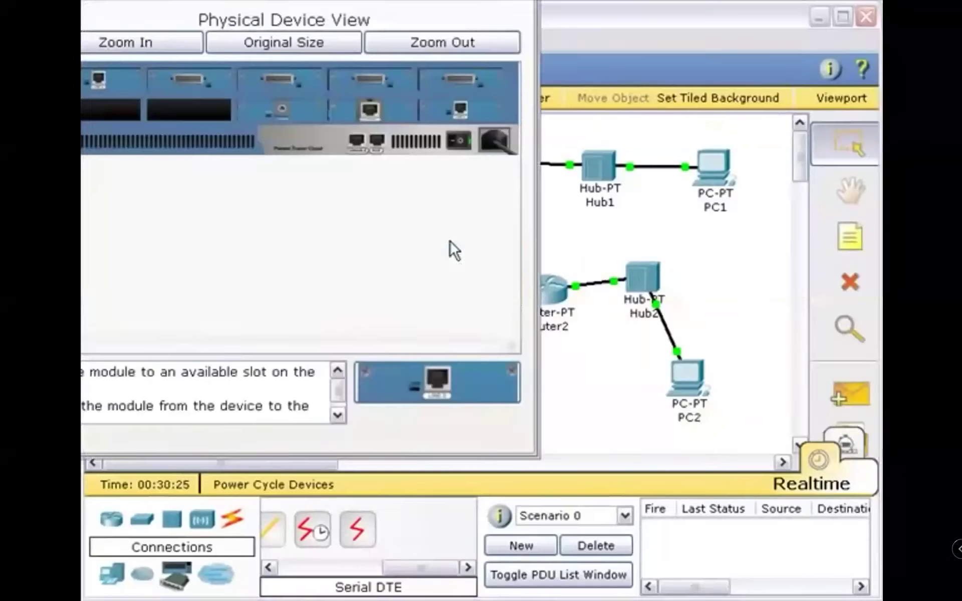
left_click(238, 62)
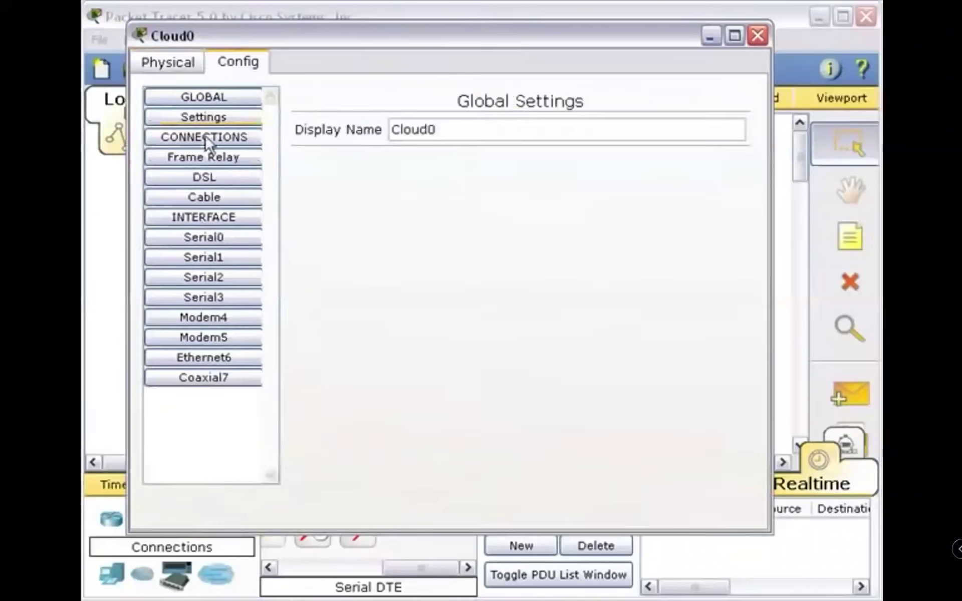
left_click(188, 279)
left_click(375, 247)
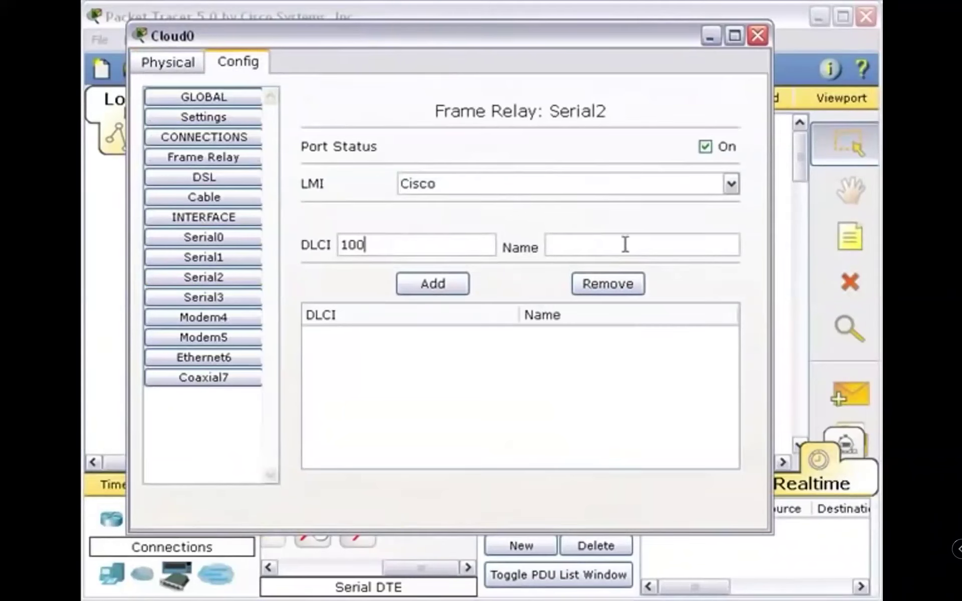
key("Tab")
type("A")
left_click(413, 288)
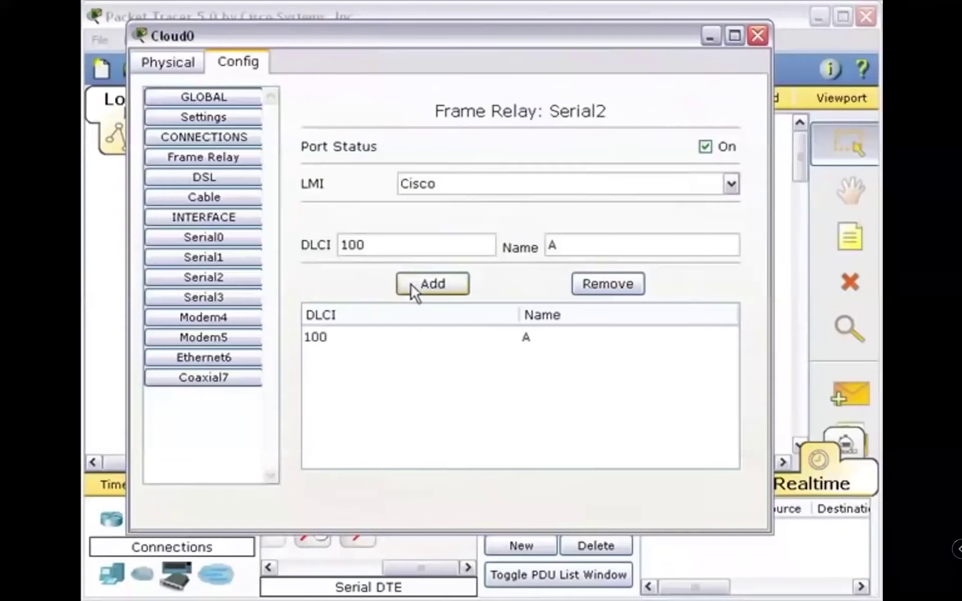
left_click(762, 33)
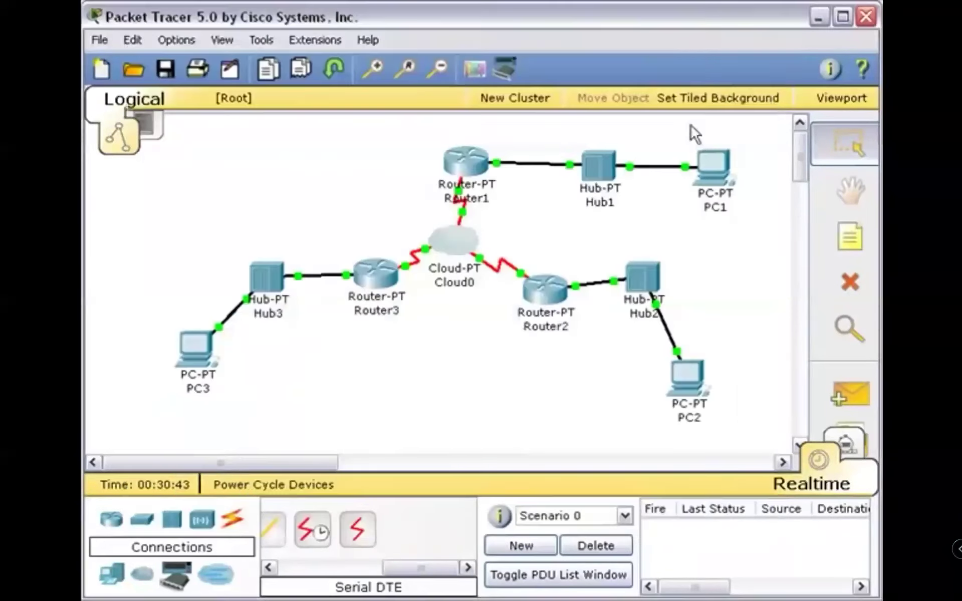
Step: Add a Frame Relay DLCI 200 named B to the Serial1 interface of Cloud0
left_click(453, 253)
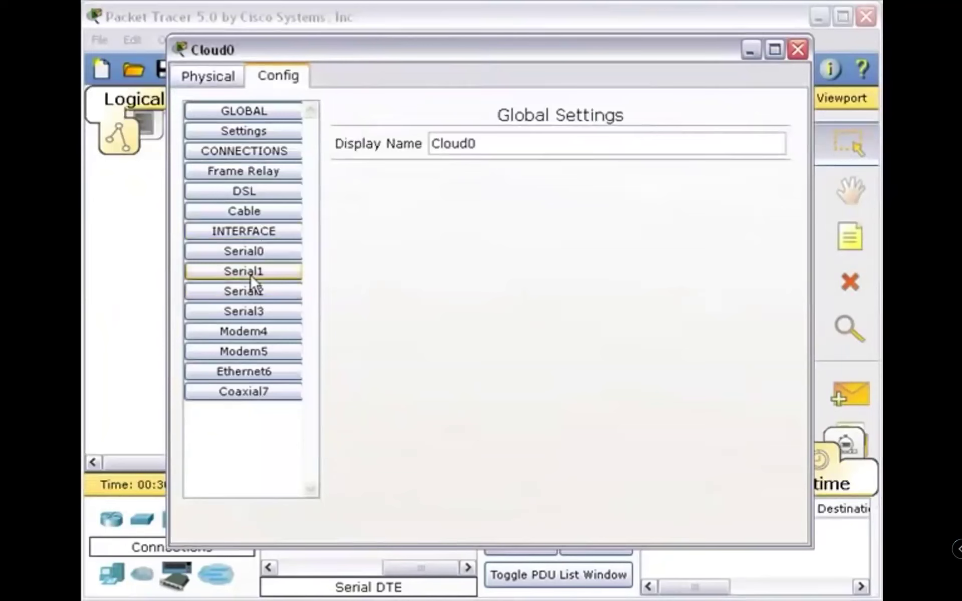
left_click(250, 273)
left_click(402, 256)
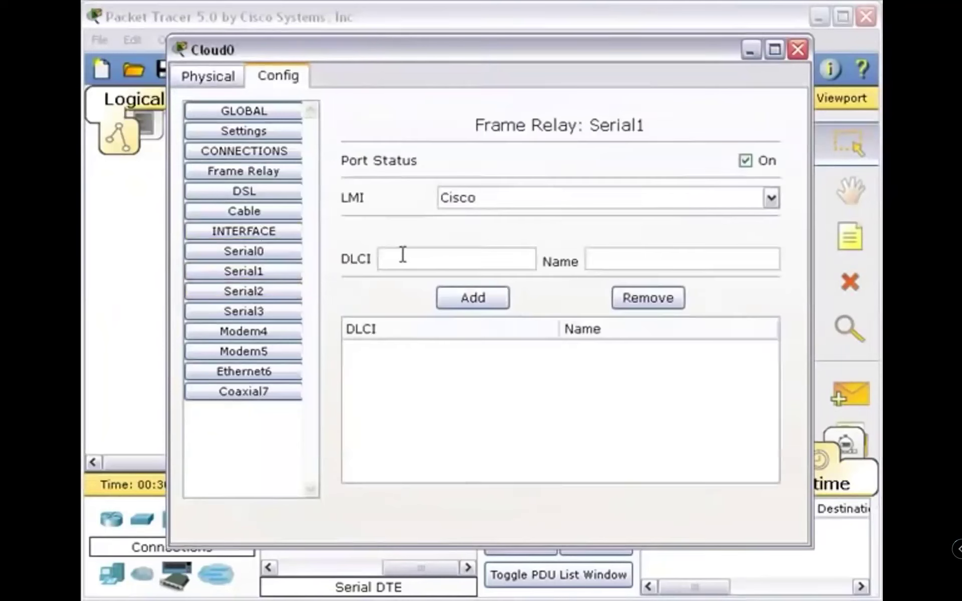
type("200")
left_click(596, 255)
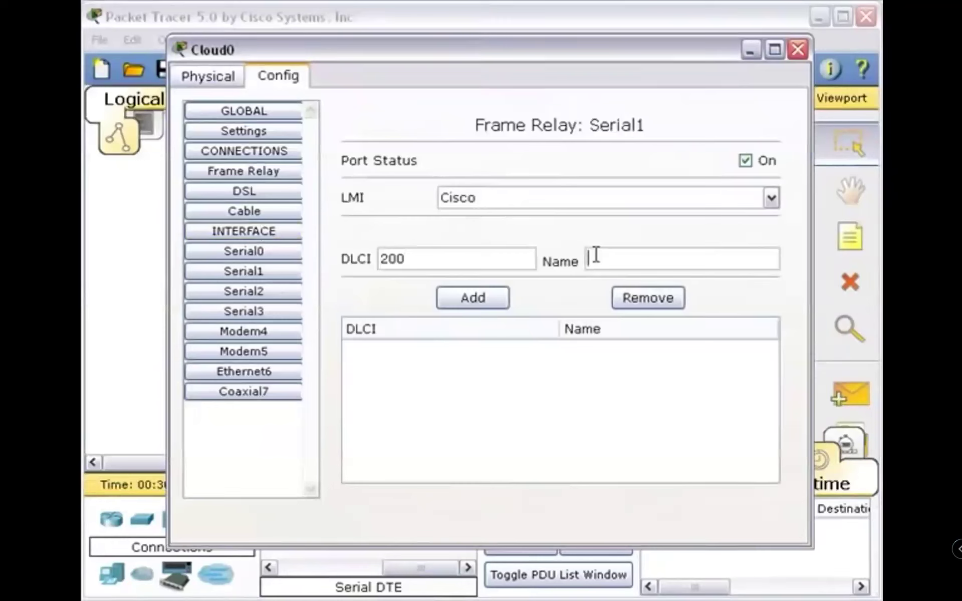
type("B")
left_click(467, 300)
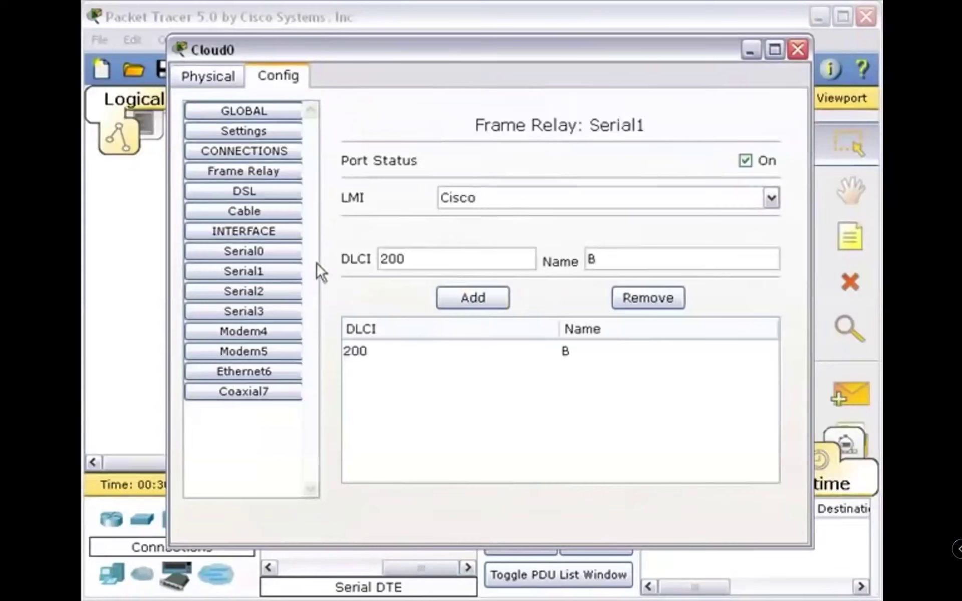
Step: Add a Frame Relay connection in Cloud0 from Serial1 sublink B to Serial2 sublink A
left_click(260, 180)
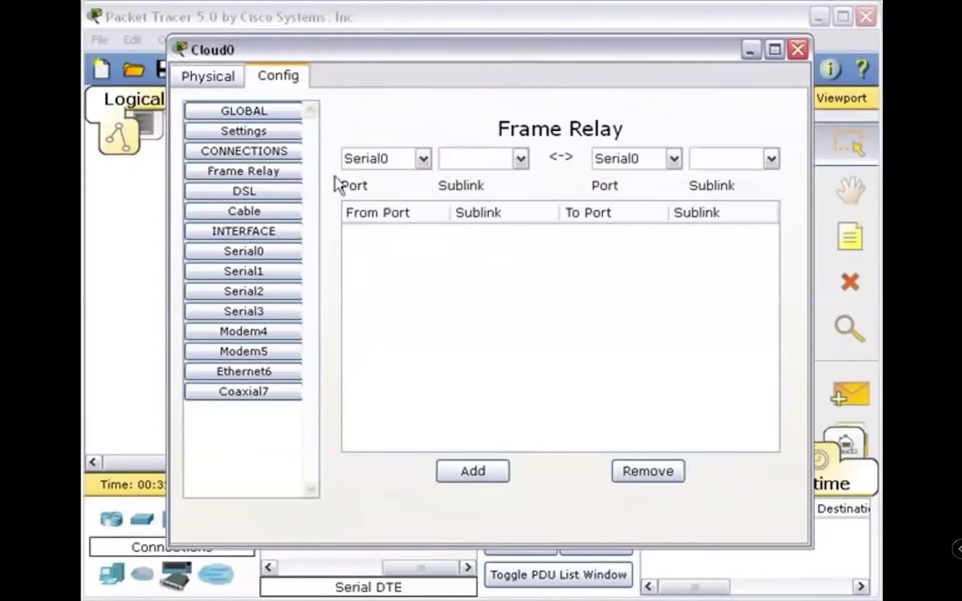
left_click(424, 158)
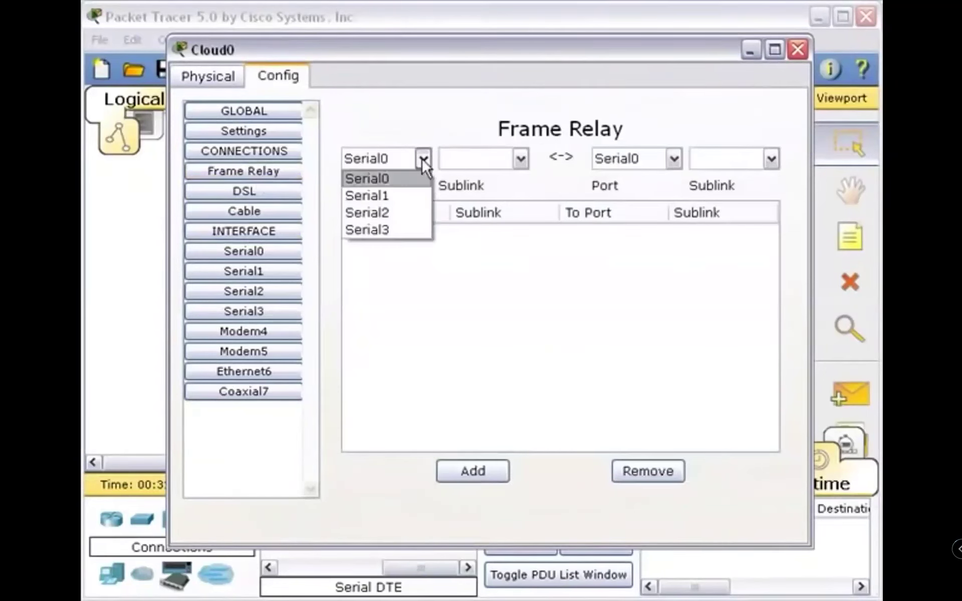
left_click(419, 196)
left_click(675, 159)
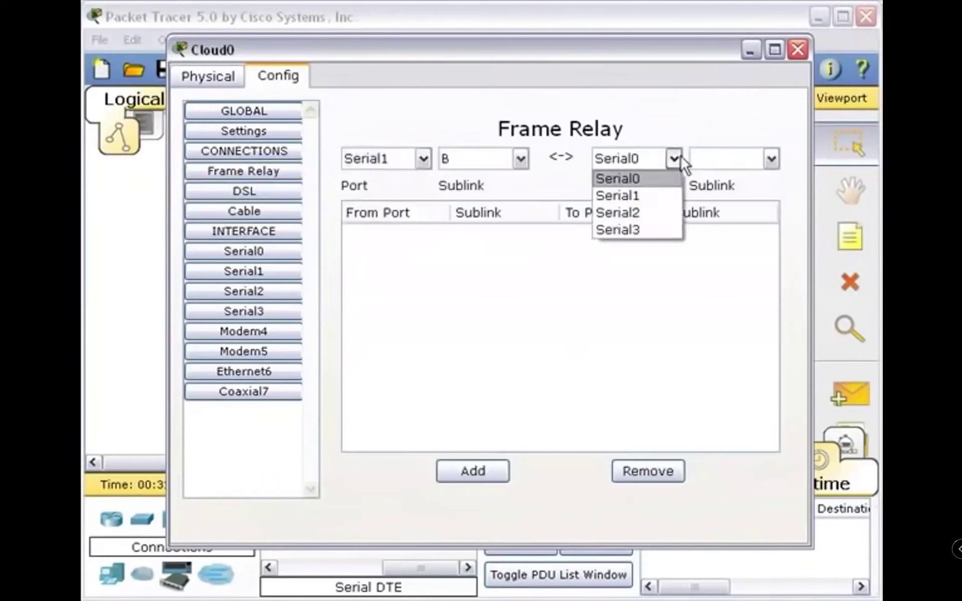
left_click(651, 213)
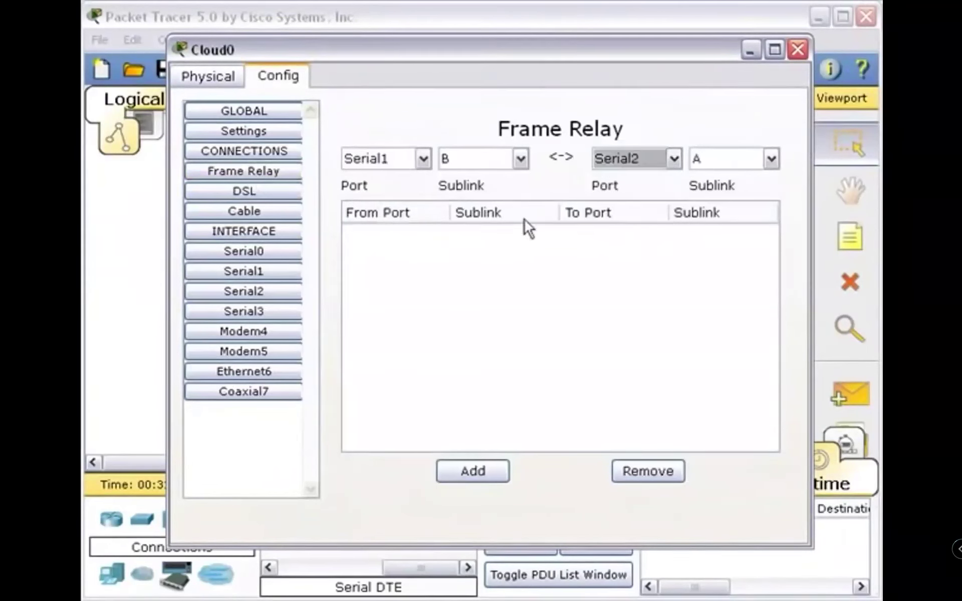
left_click(472, 475)
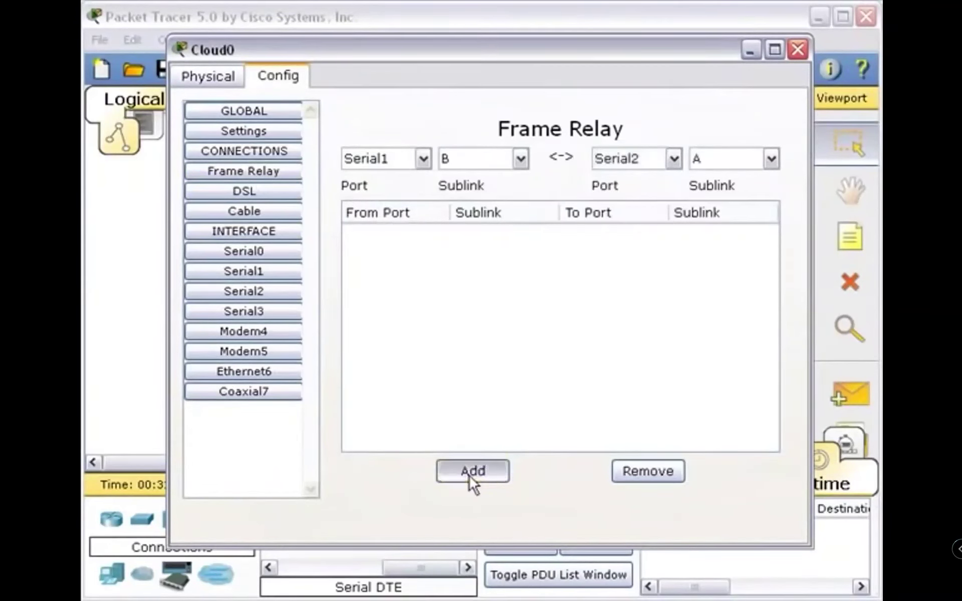
left_click(416, 235)
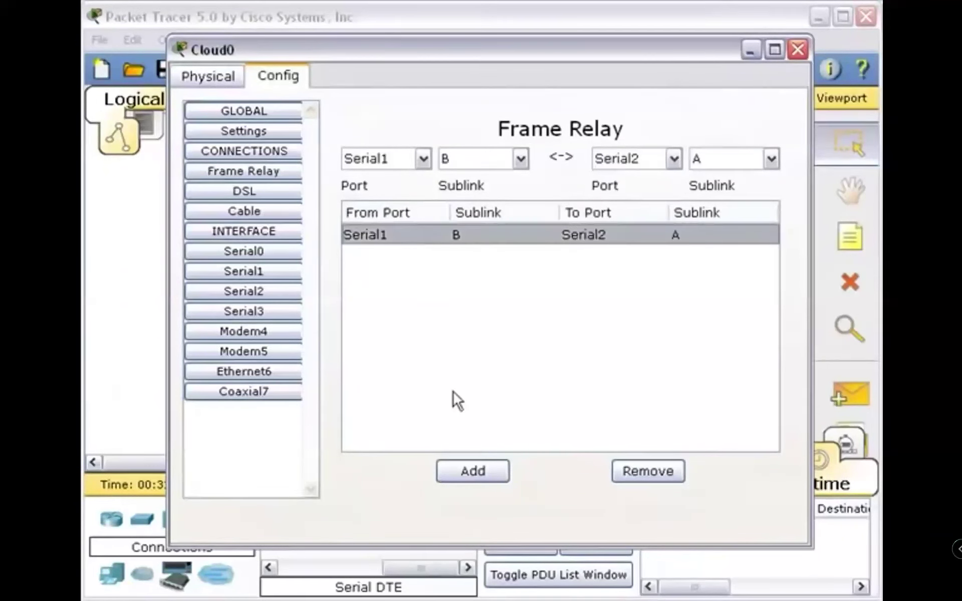
Step: Add a Frame Relay DLCI 101 named C to the Serial2 interface of Cloud0
left_click(799, 49)
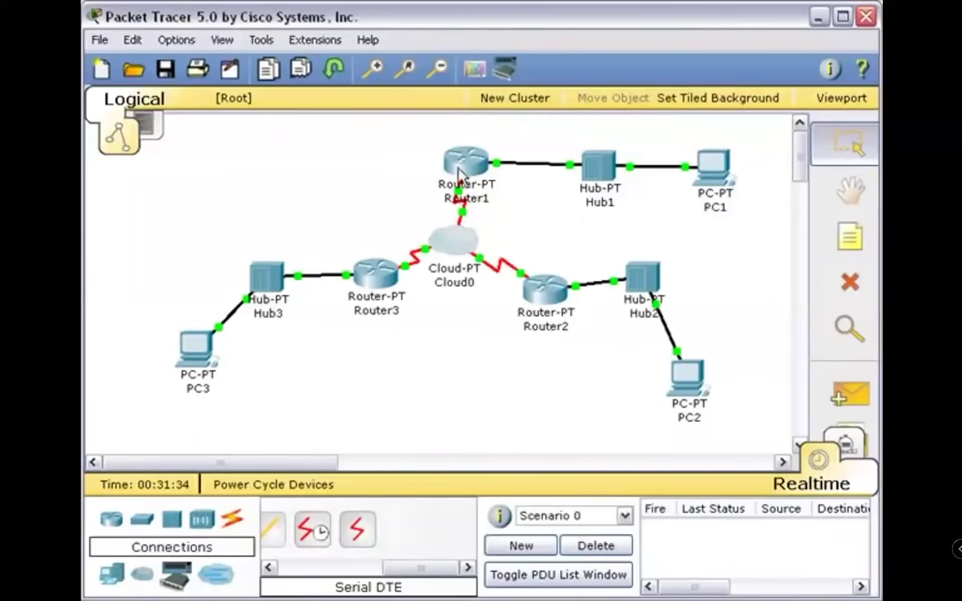
left_click(450, 241)
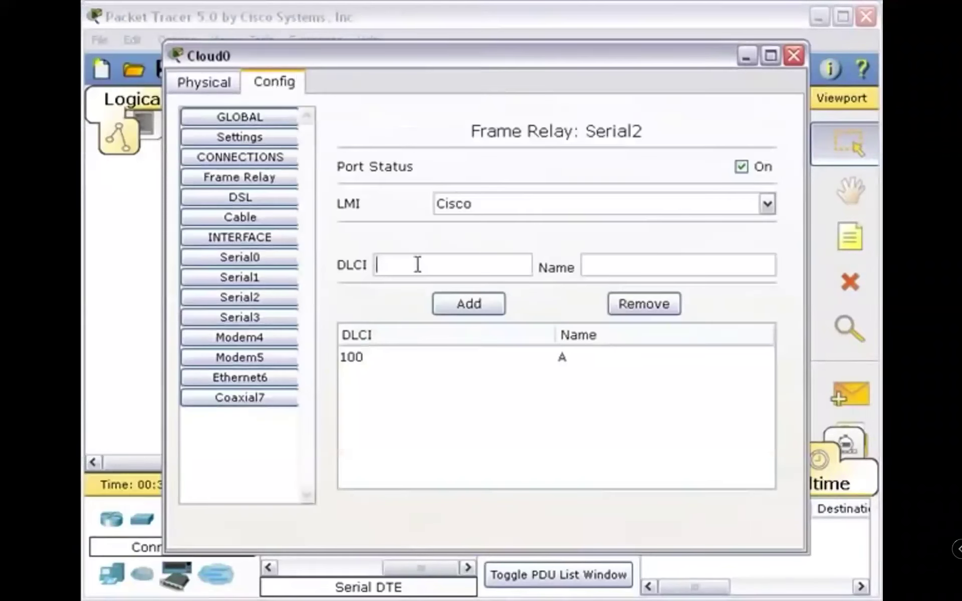
type("101")
left_click(587, 268)
type("C")
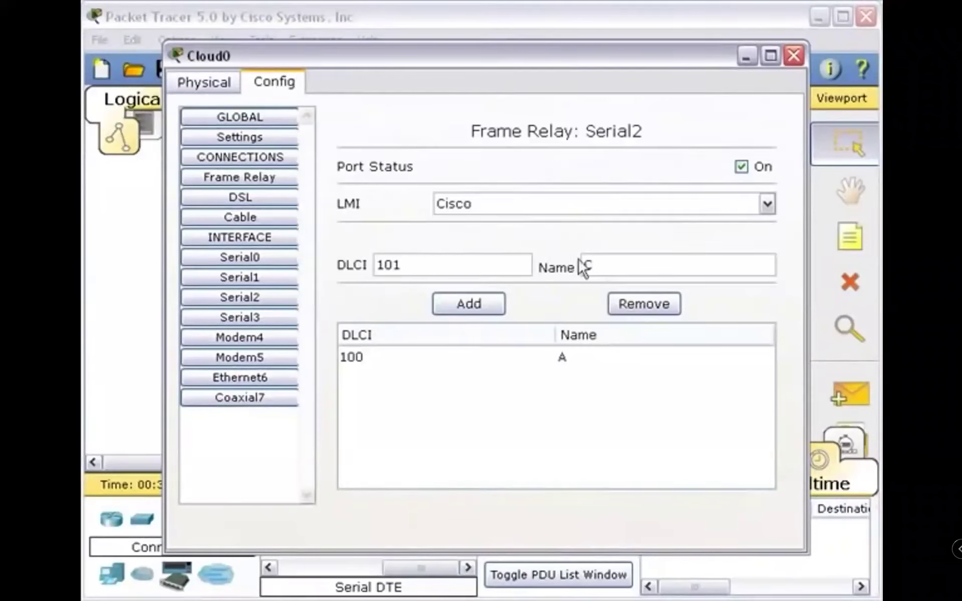
left_click(475, 309)
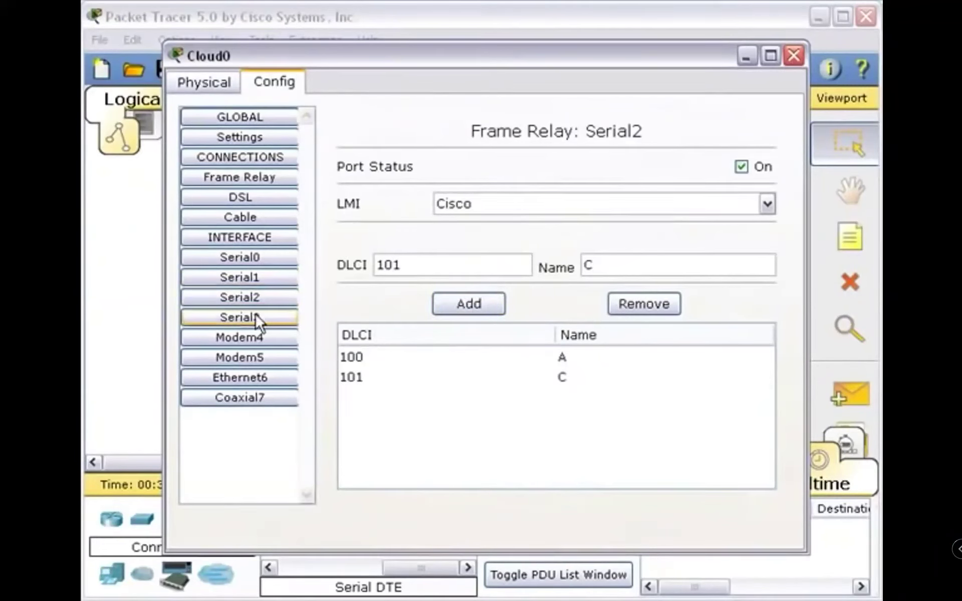
Step: Add a Frame Relay DLCI 300 named E to the Serial0 interface of Cloud0
left_click(240, 258)
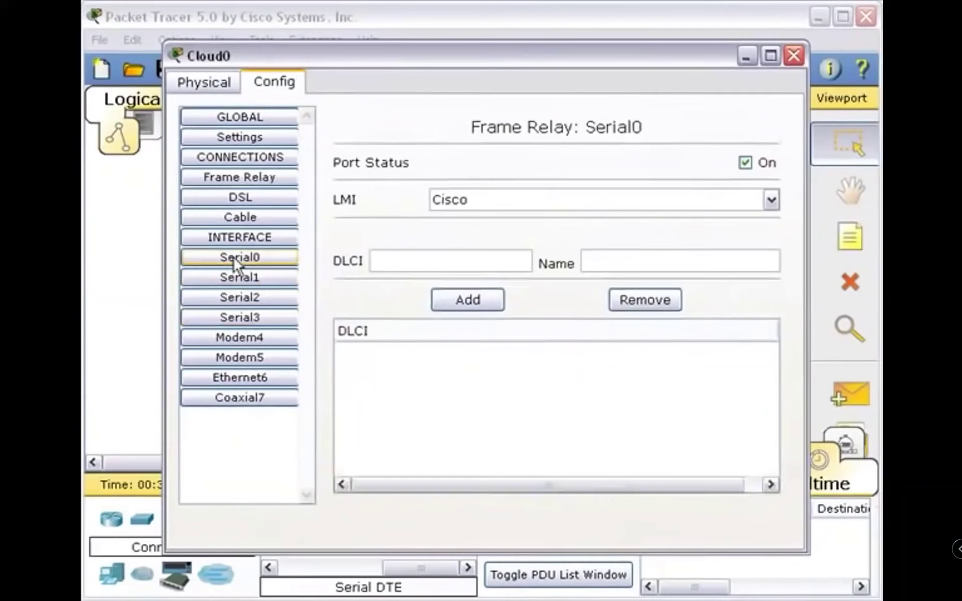
left_click_drag(516, 60, 491, 125)
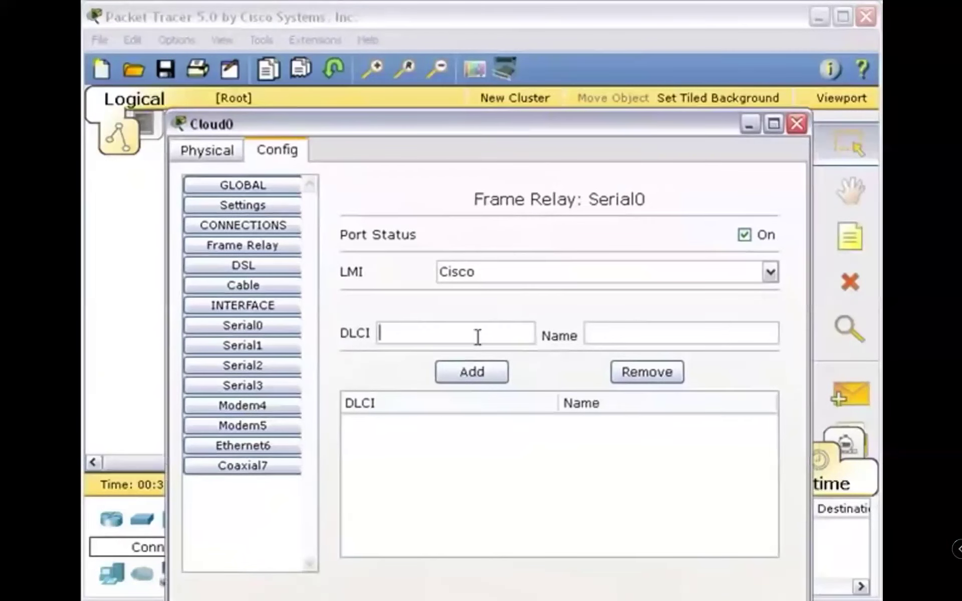
type("00")
left_click(619, 334)
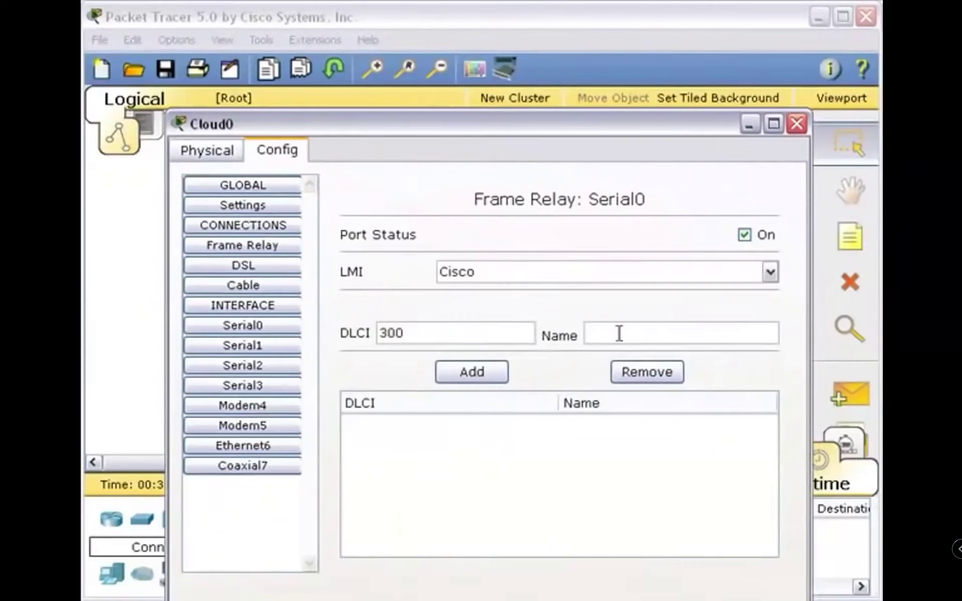
type("E")
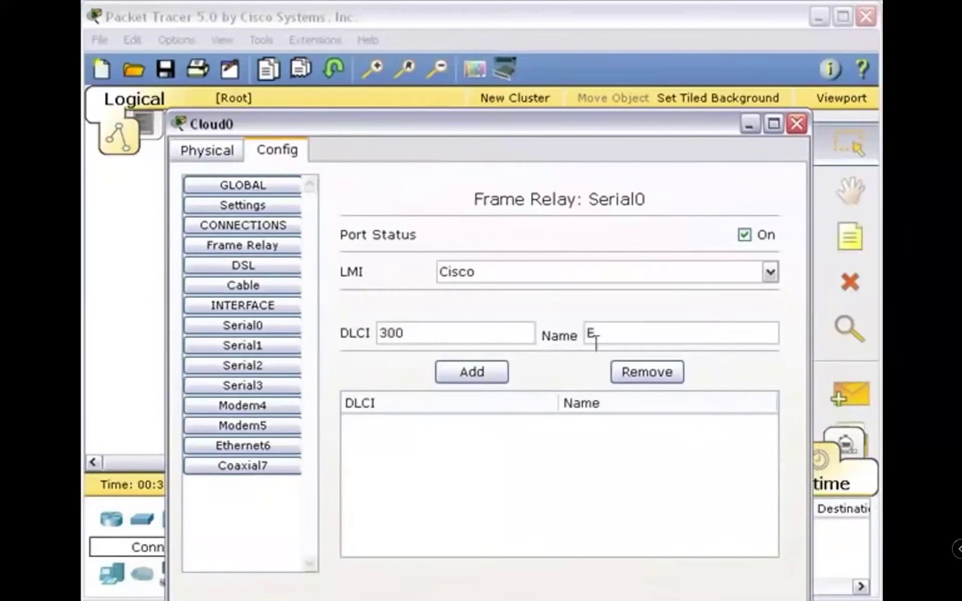
left_click(467, 371)
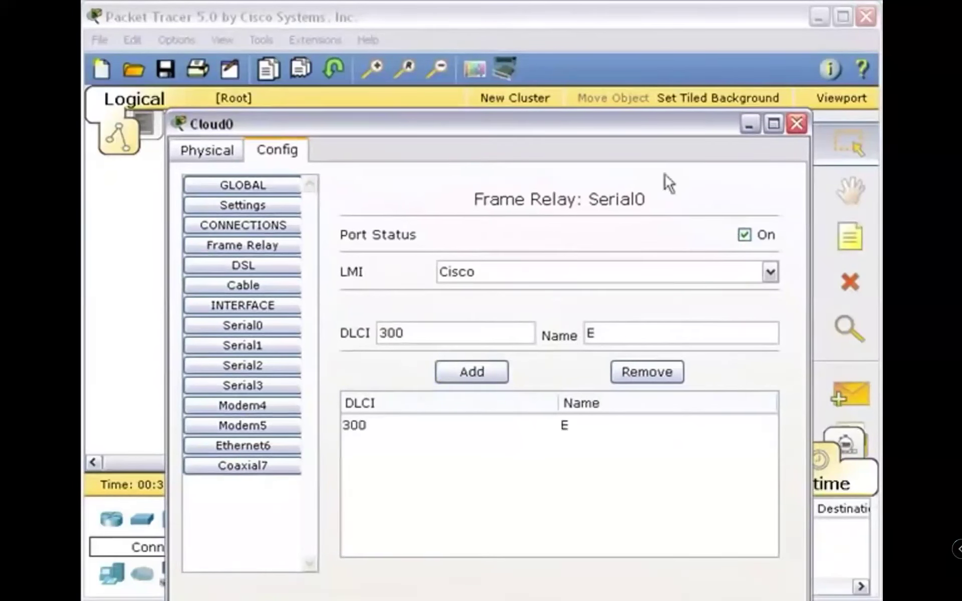
Step: Add a Frame Relay connection in Cloud0 from Serial0 sublink E to Serial2 sublink C
left_click(288, 248)
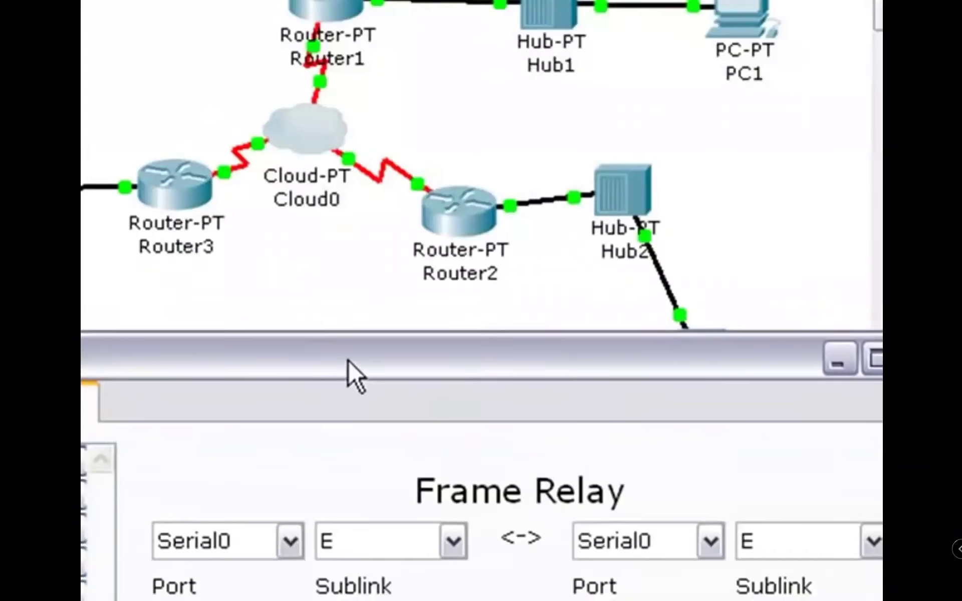
left_click_drag(348, 370, 343, 290)
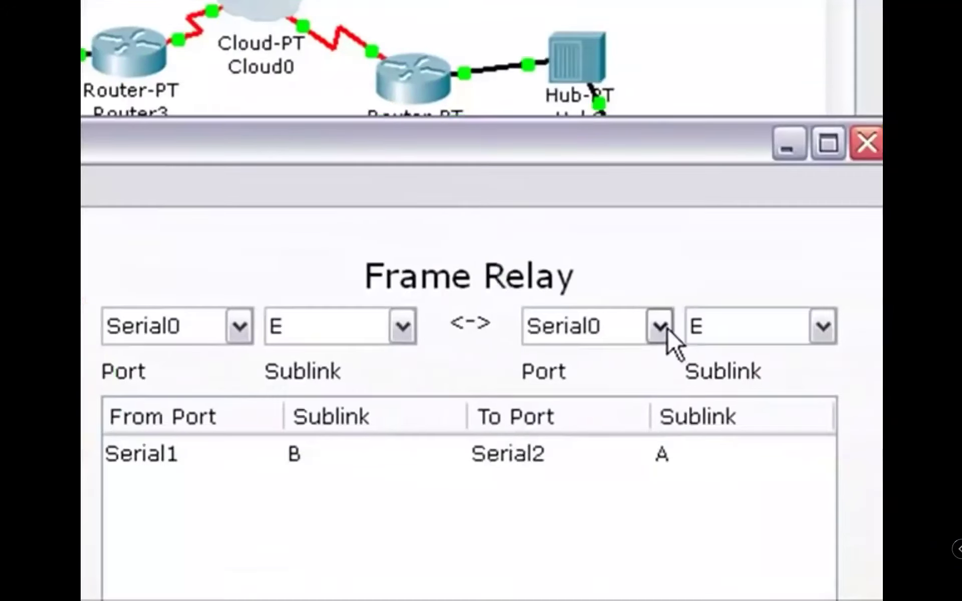
left_click(660, 326)
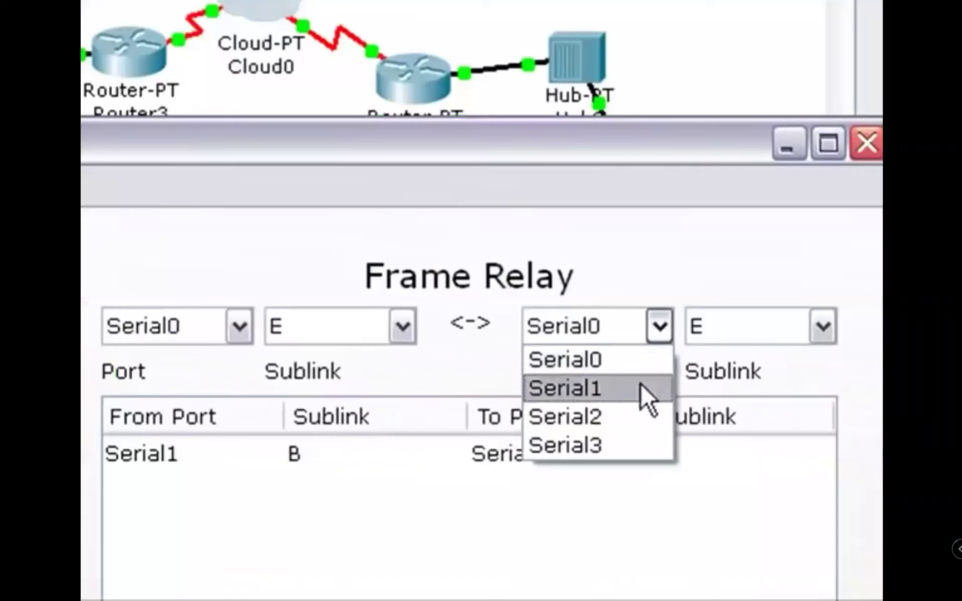
left_click(628, 419)
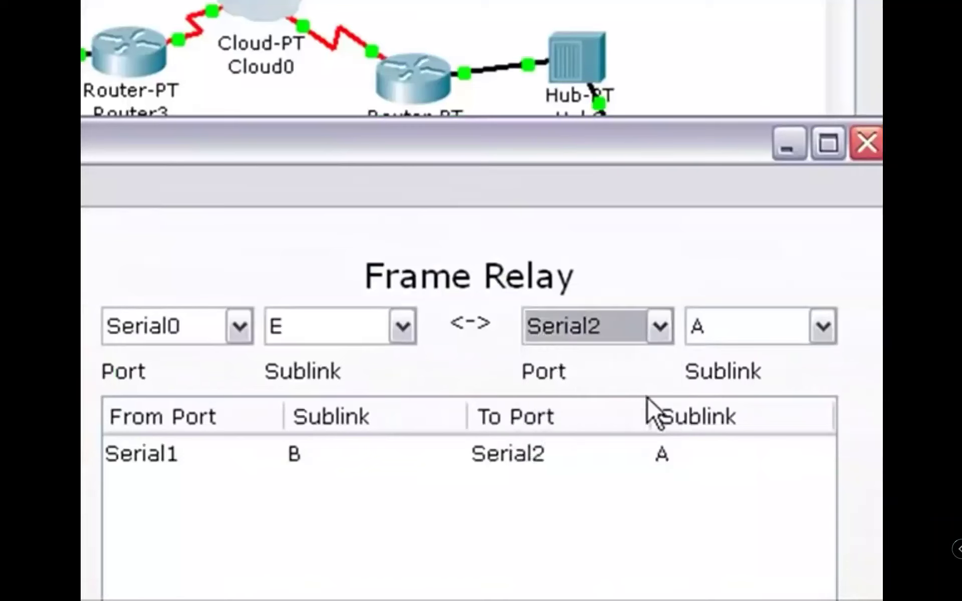
left_click(823, 327)
left_click(701, 387)
left_click(897, 326)
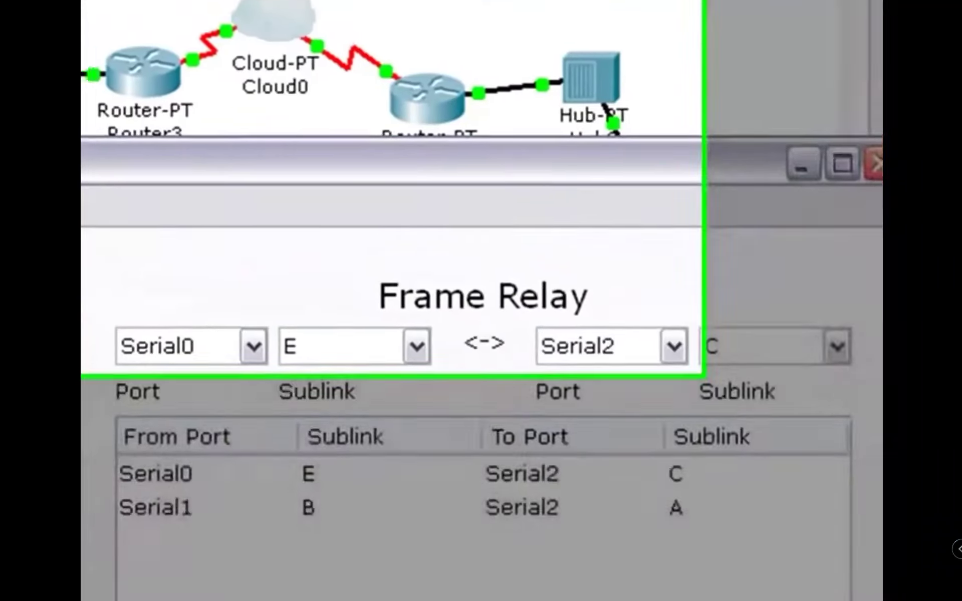
left_click(874, 162)
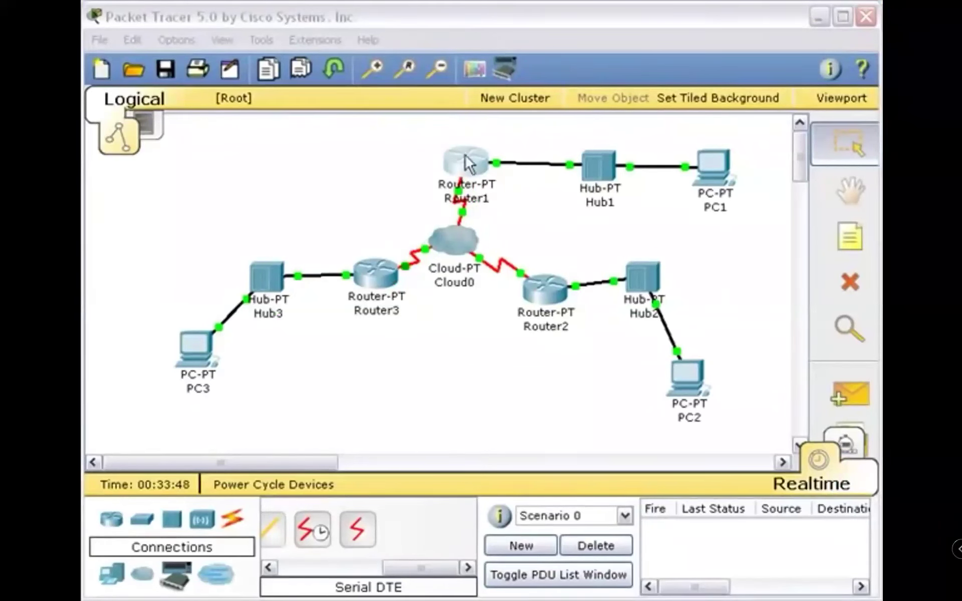
Step: Set the encapsulation of Router1's Serial2/0 interface to frame-relay with the encapsulation frame-relay command
left_click(341, 113)
left_click_drag(258, 64, 440, 64)
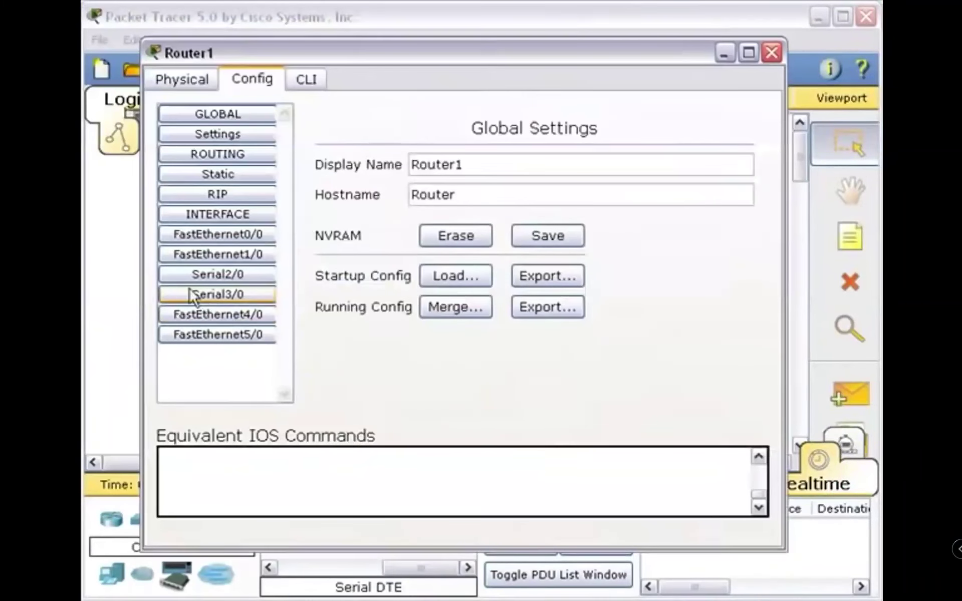
left_click(215, 274)
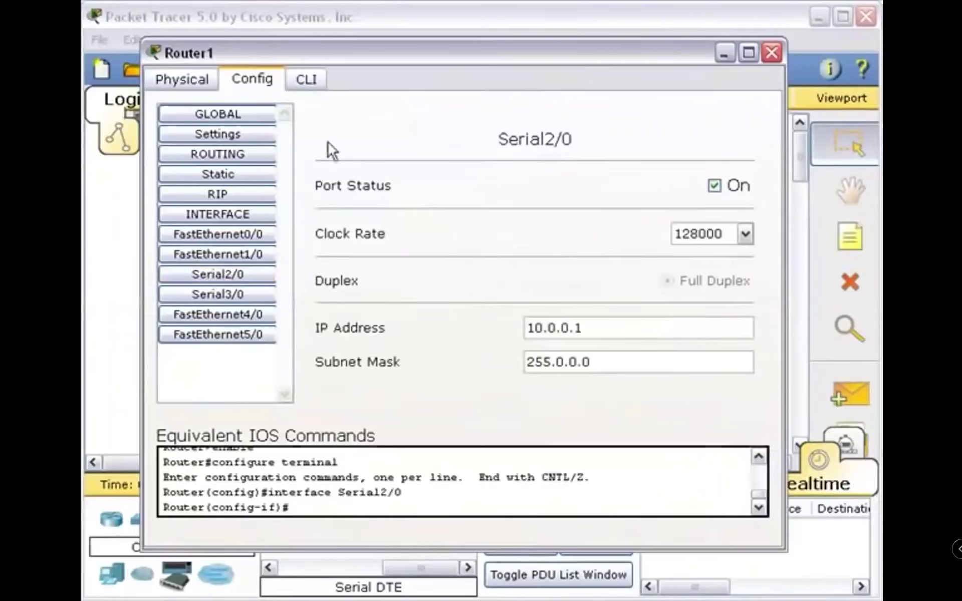
left_click(307, 80)
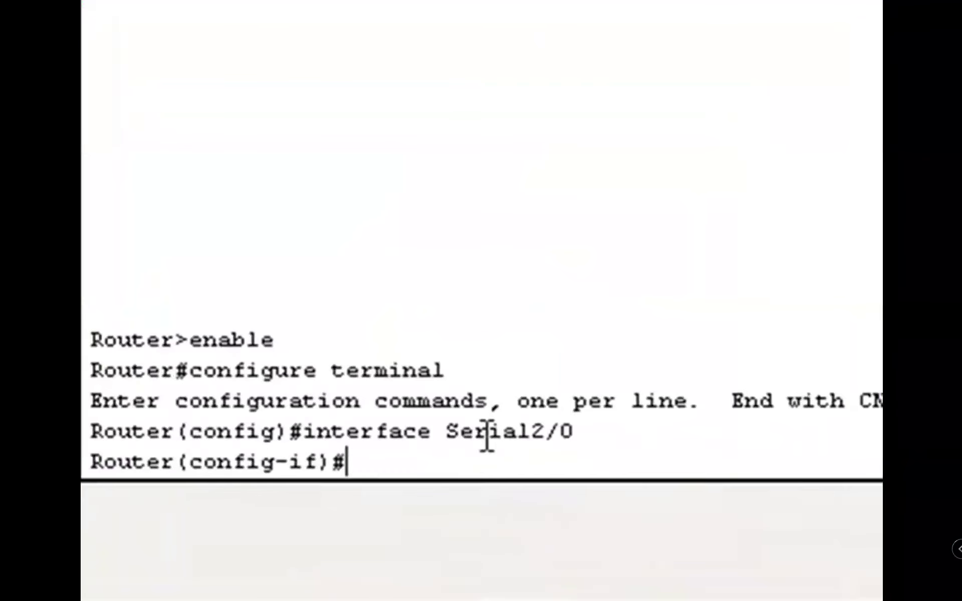
type("enc")
key("Tab")
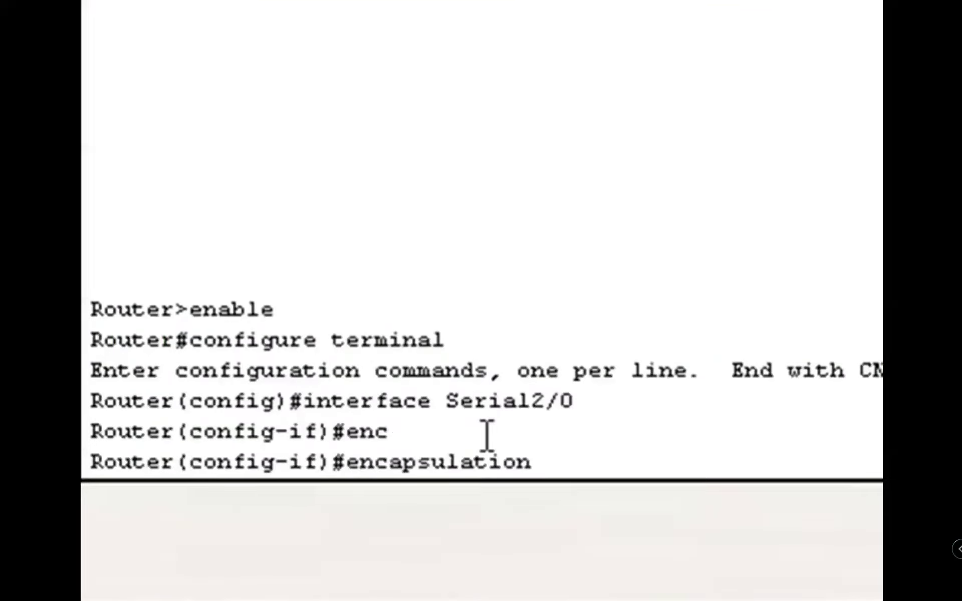
type("fra")
key("Tab")
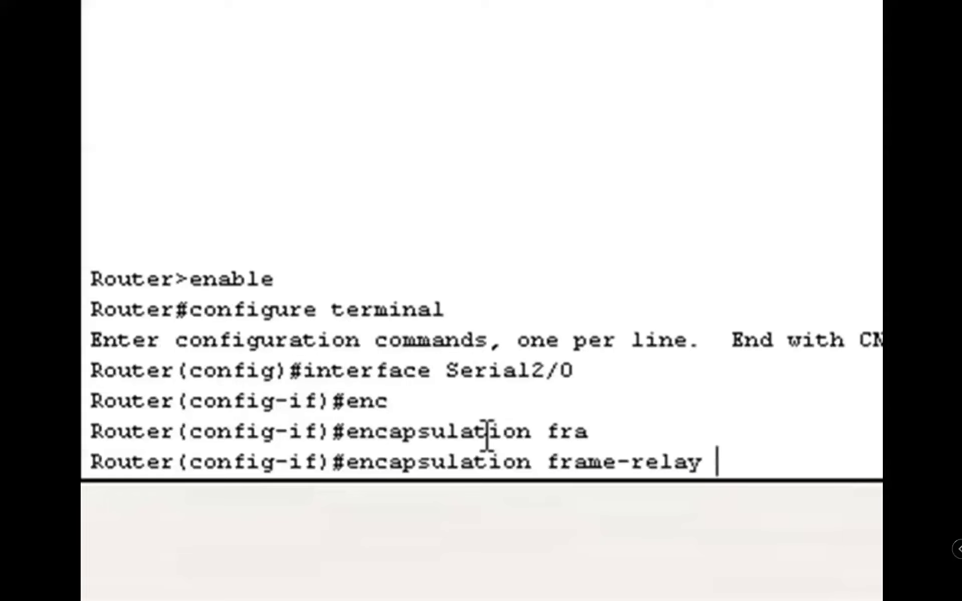
key("Return")
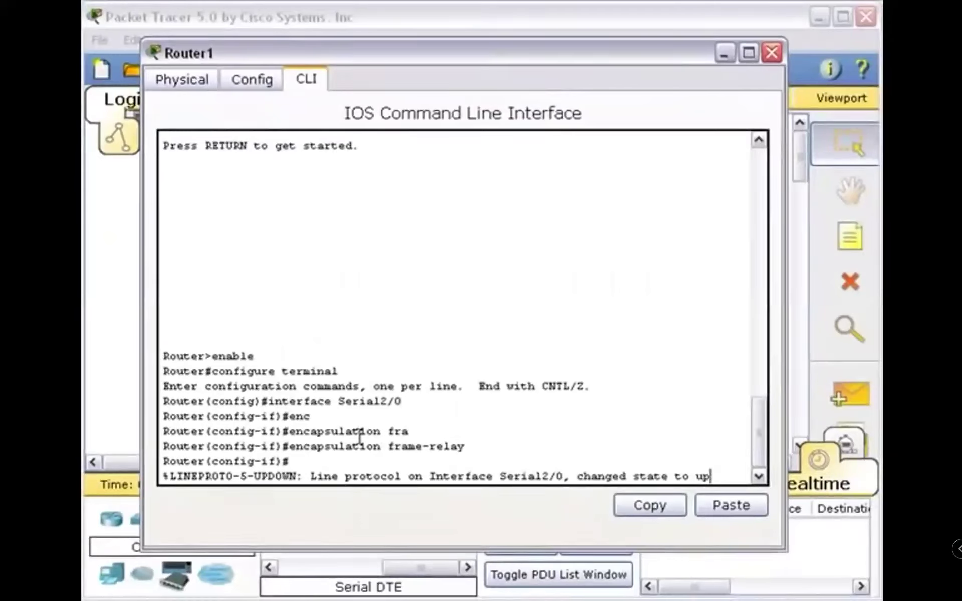
left_click(453, 20)
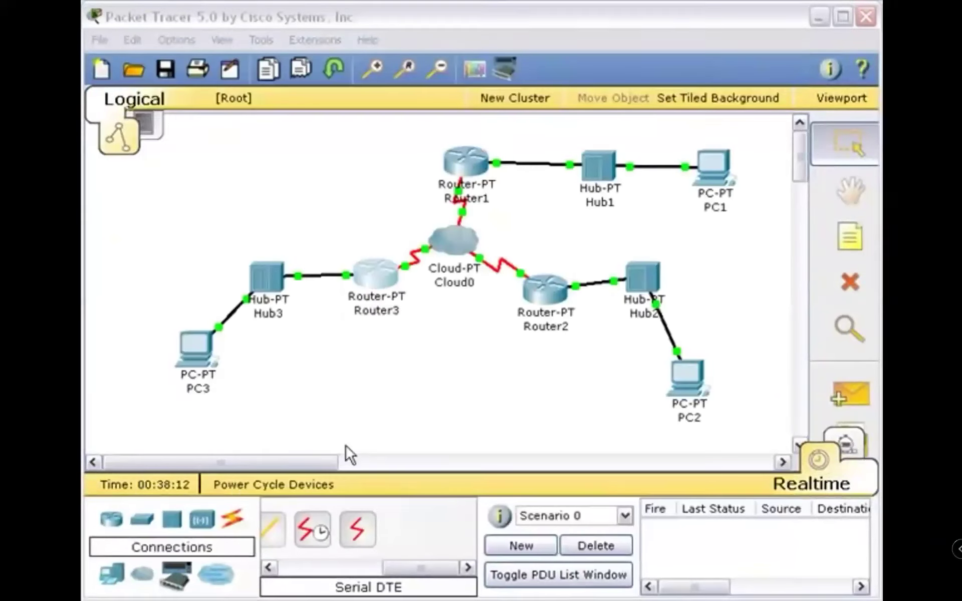
Step: Exit configuration mode in Router3's command line and ping 10.0.0.1
left_click(378, 270)
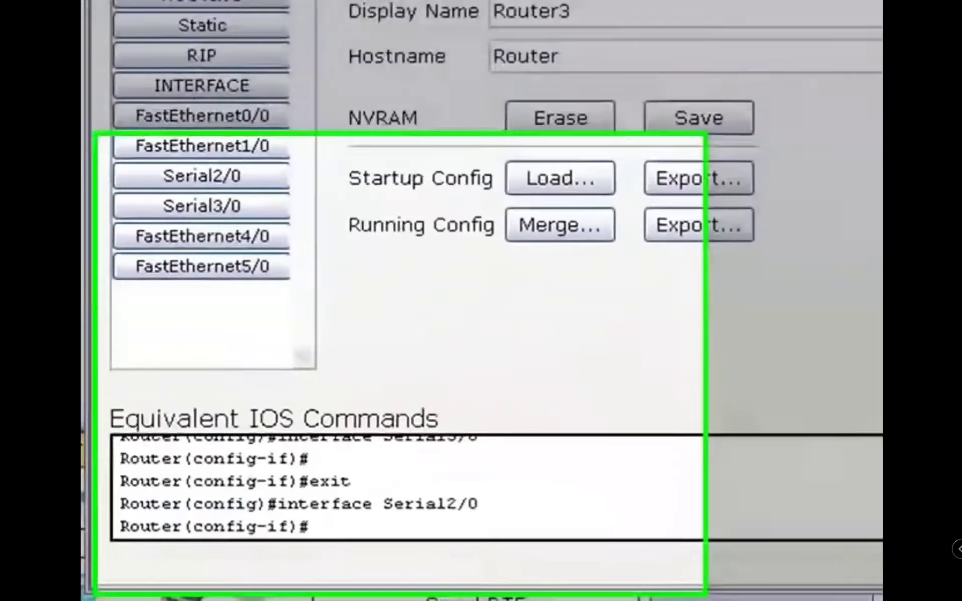
left_click(275, 107)
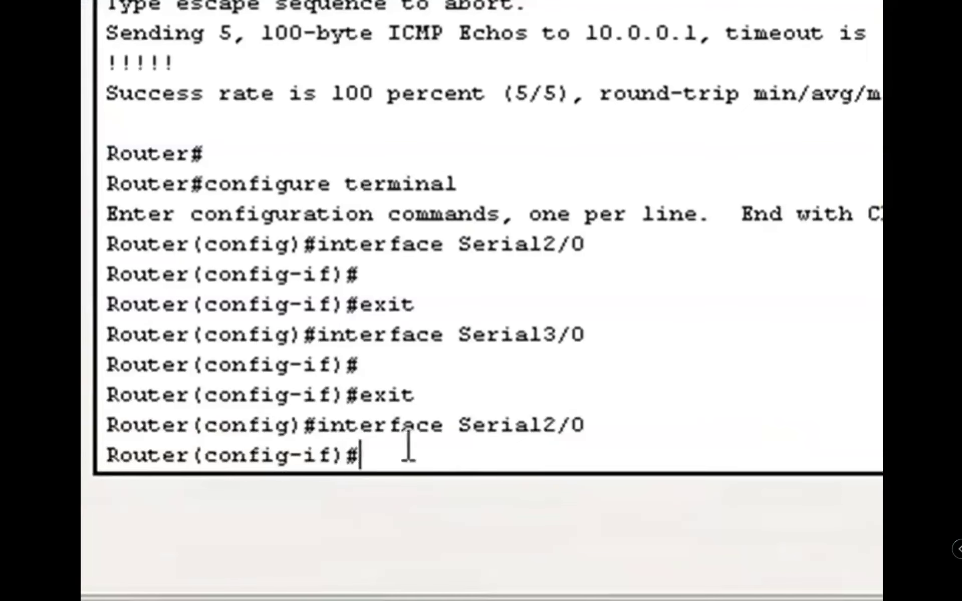
type("exit")
key("Return")
type("exit")
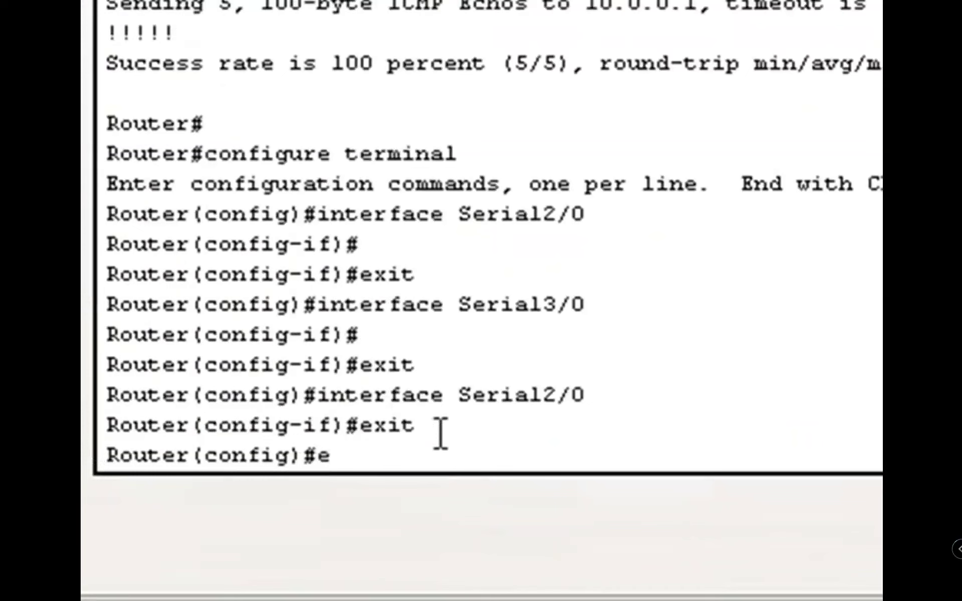
key("Return")
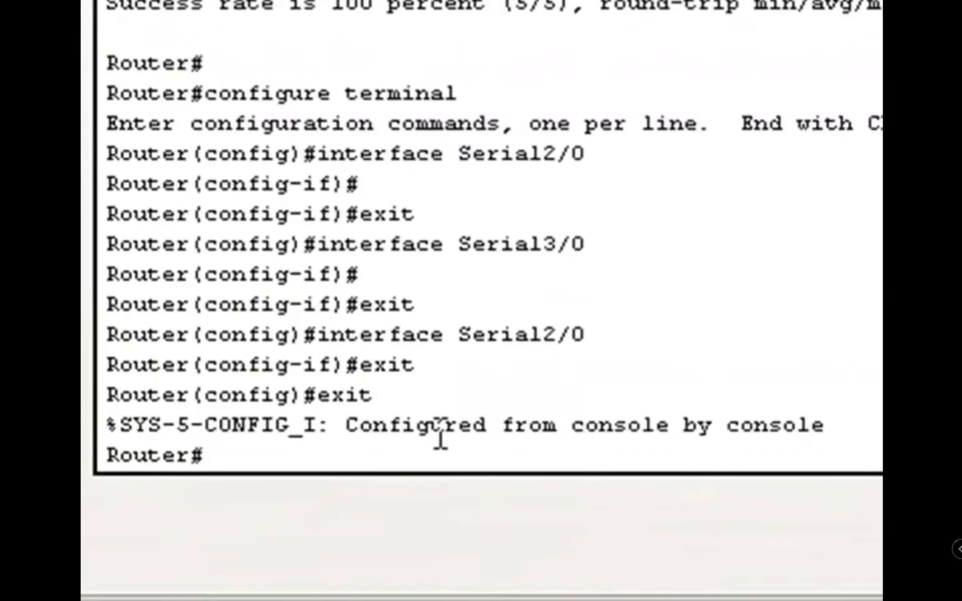
type("ping 10.0.0.1")
key("Return")
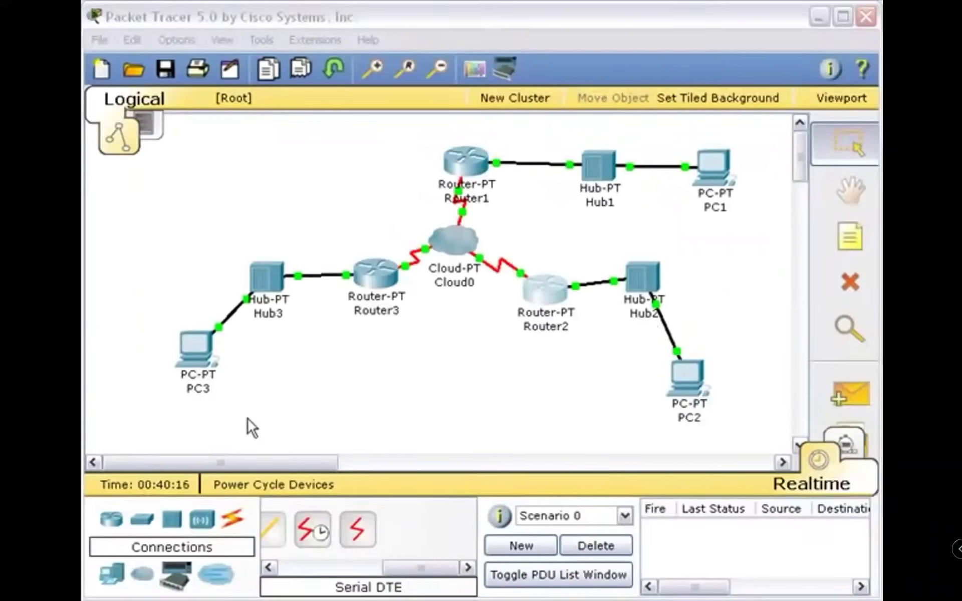
Step: Add a static route on Router3 for network 0.0.0.0 with mask 0.0.0.0 and next hop 10.0.0.1
left_click(365, 279)
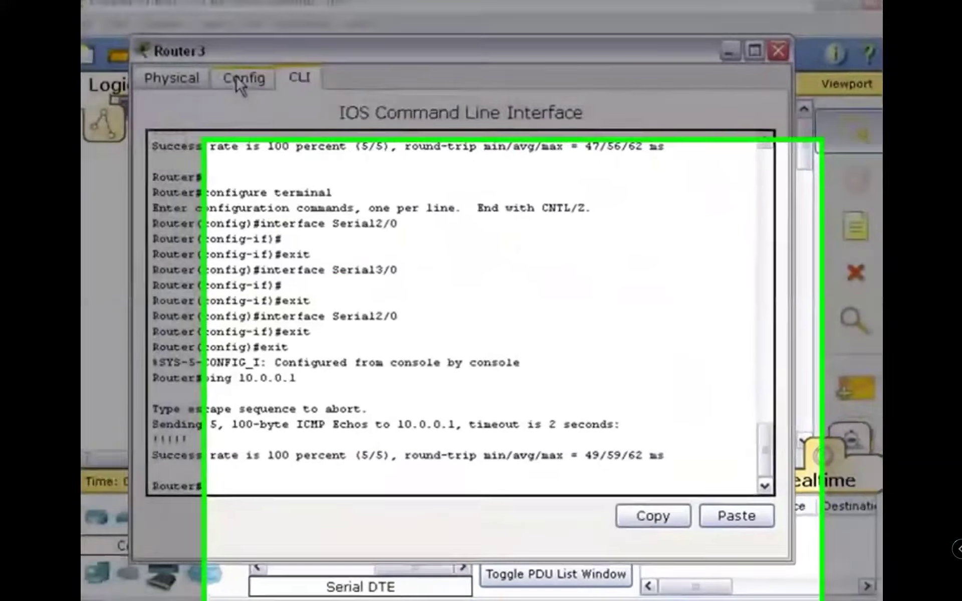
left_click(241, 85)
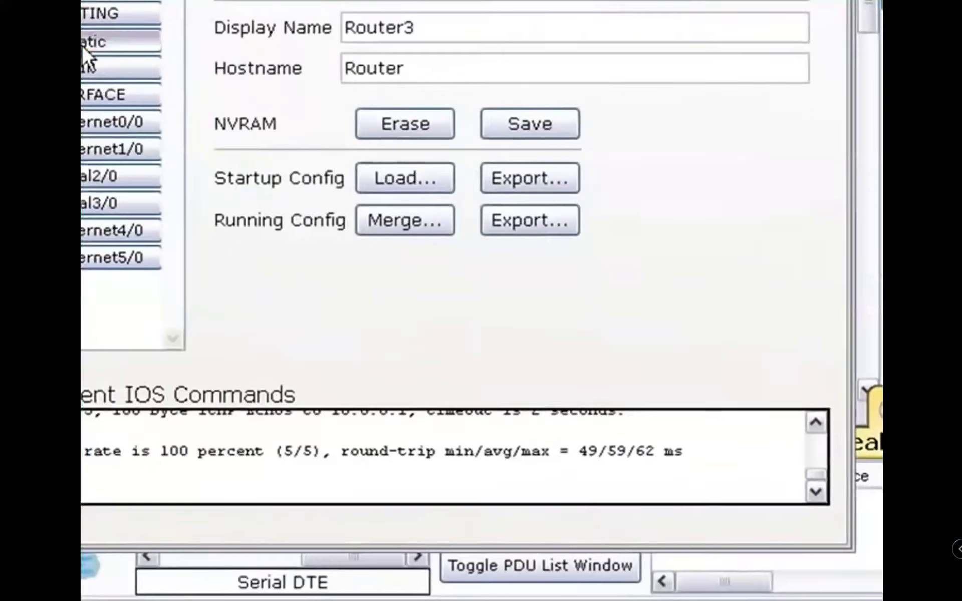
left_click(85, 44)
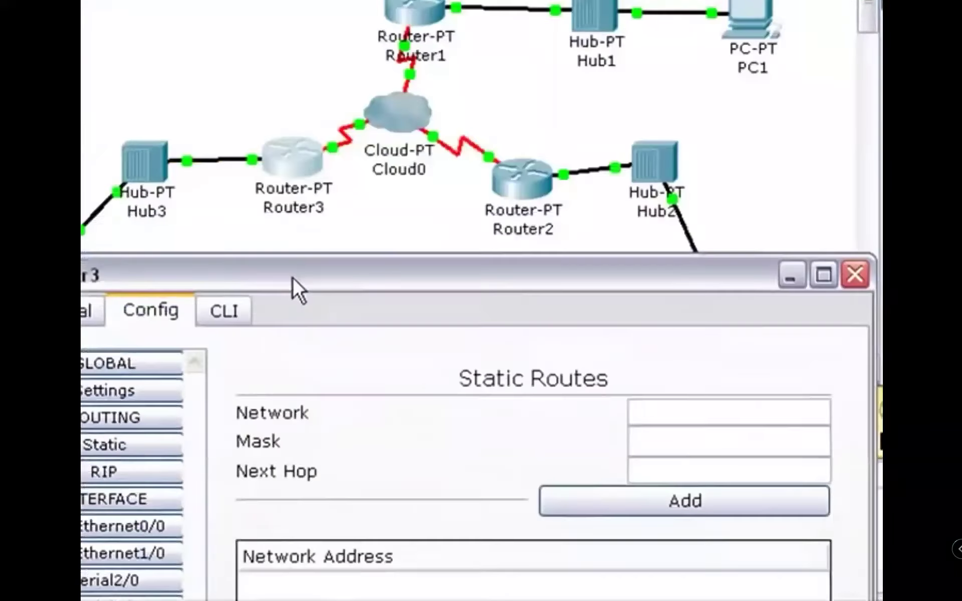
left_click_drag(292, 276, 291, 301)
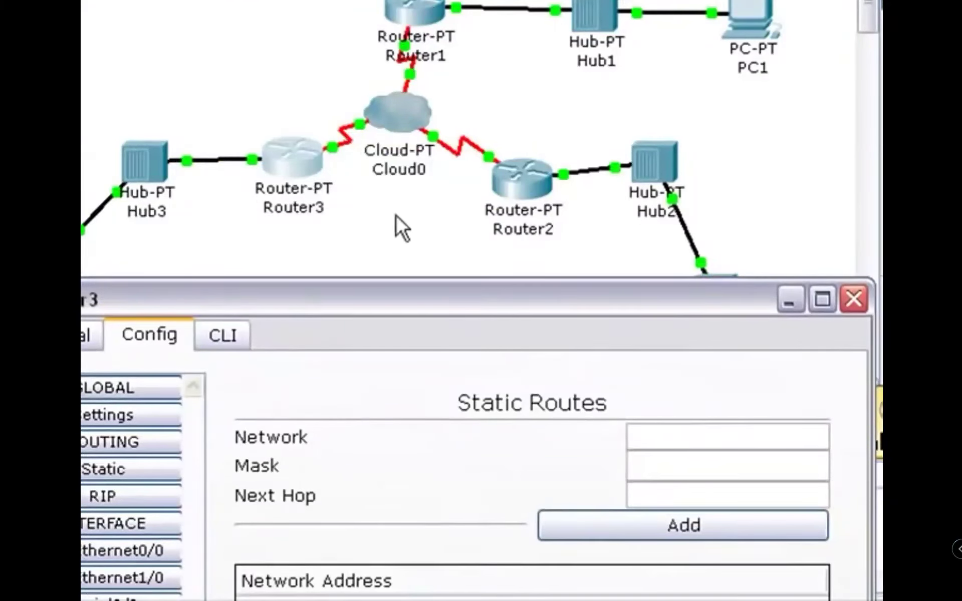
left_click_drag(396, 299, 402, 184)
left_click(649, 322)
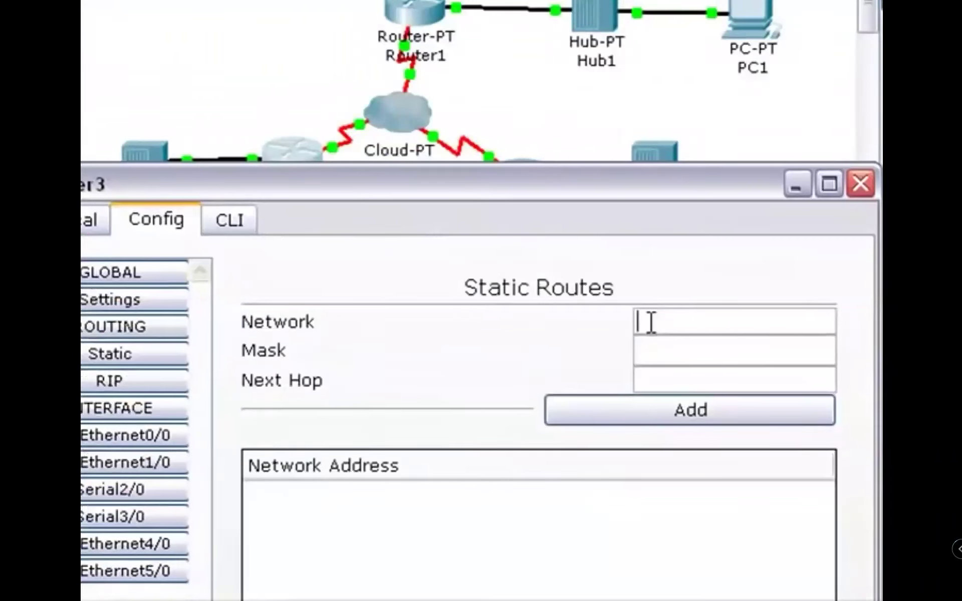
type("0.0.0.0")
key("Tab")
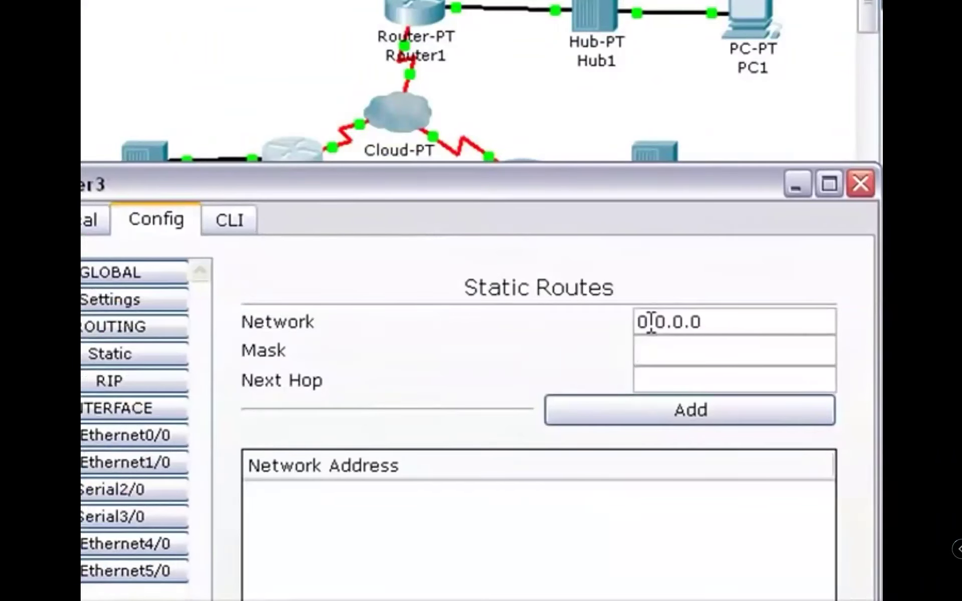
type("0.0.0.0")
type("10.0.0")
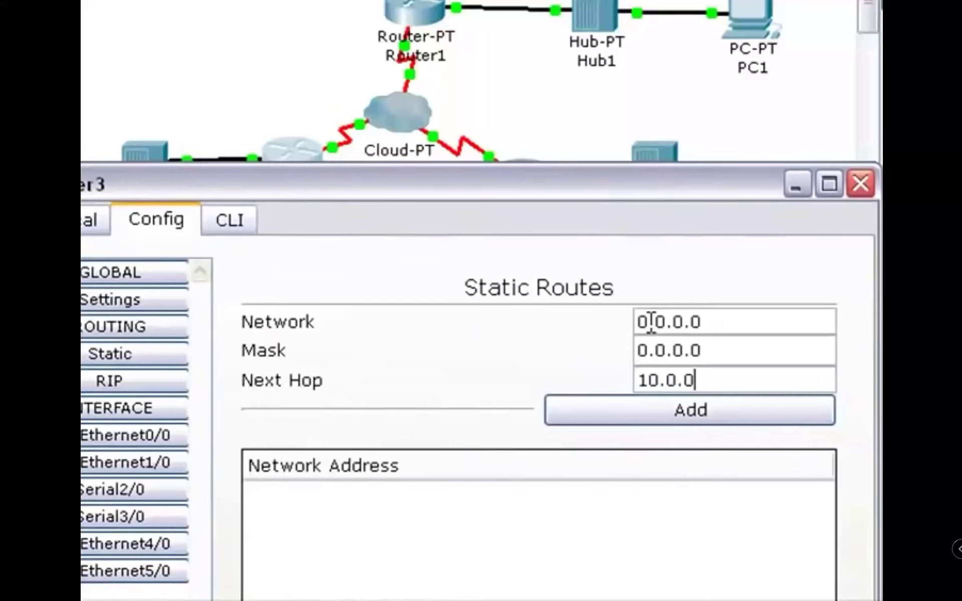
type(".1")
left_click(700, 414)
left_click_drag(743, 184, 644, 77)
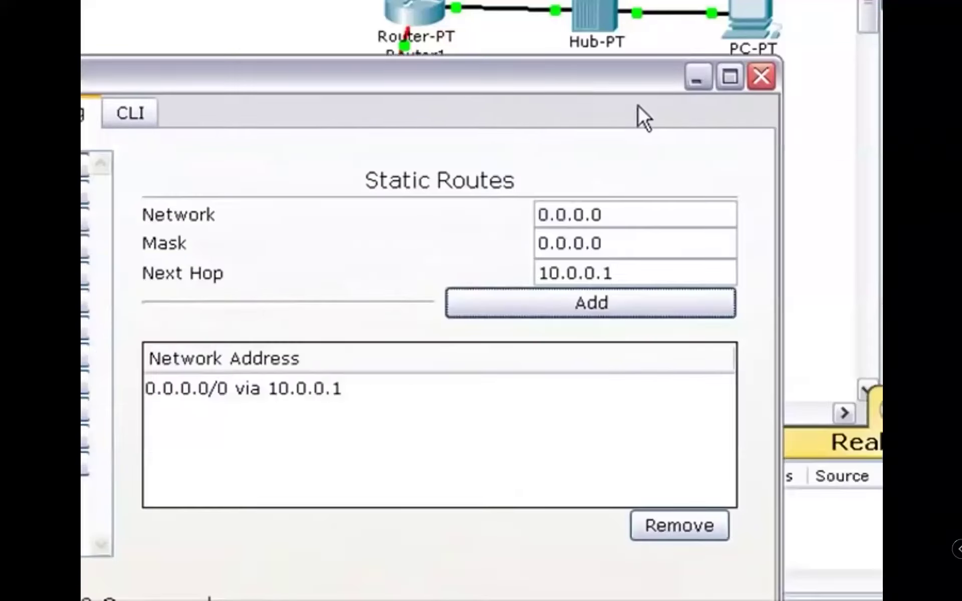
Step: Add a static route on Router2 for network 0.0.0.0 with mask 0.0.0.0 and next hop 10.0.0.1
left_click(751, 88)
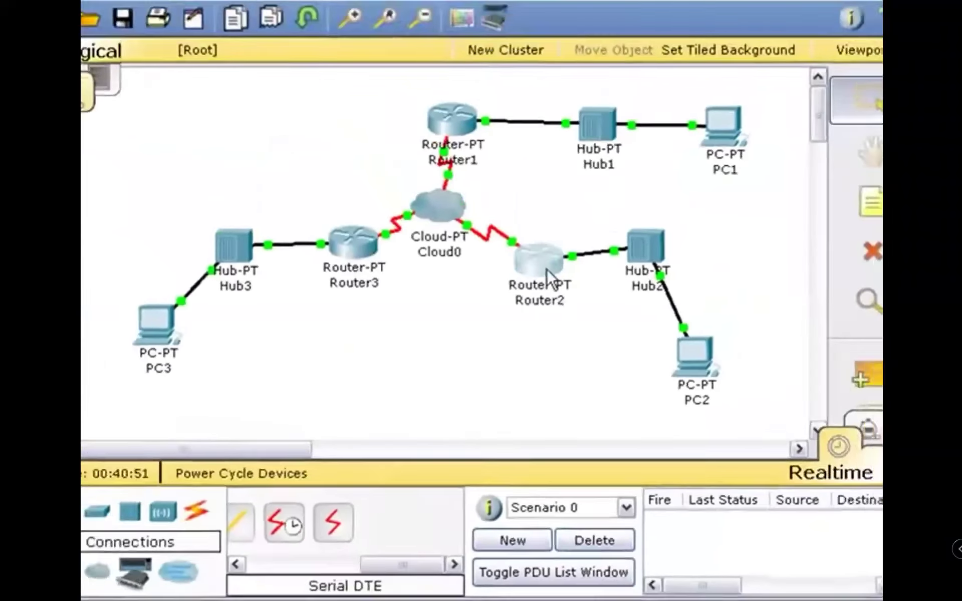
left_click(543, 266)
left_click_drag(230, 48, 444, 103)
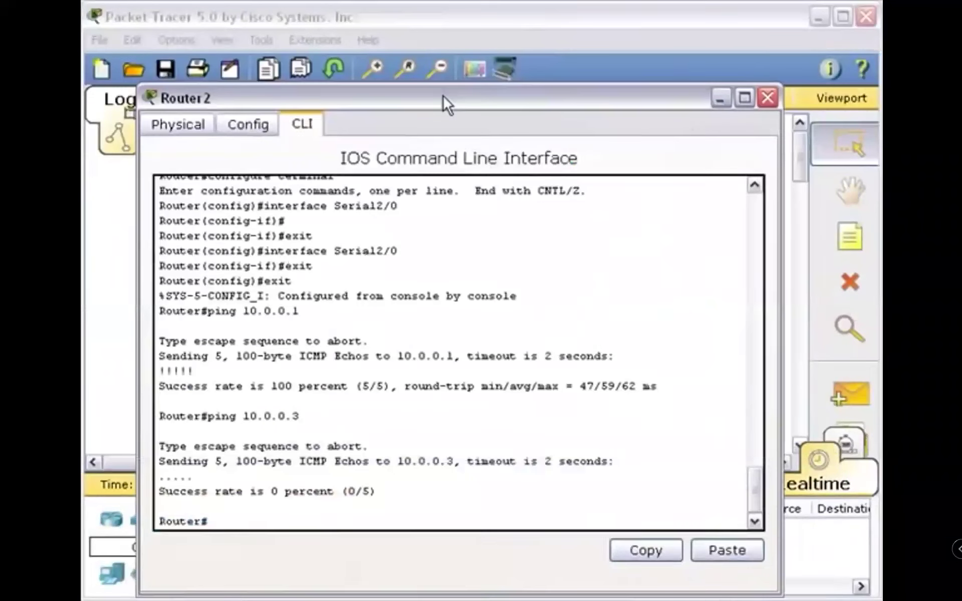
left_click(248, 124)
left_click(242, 221)
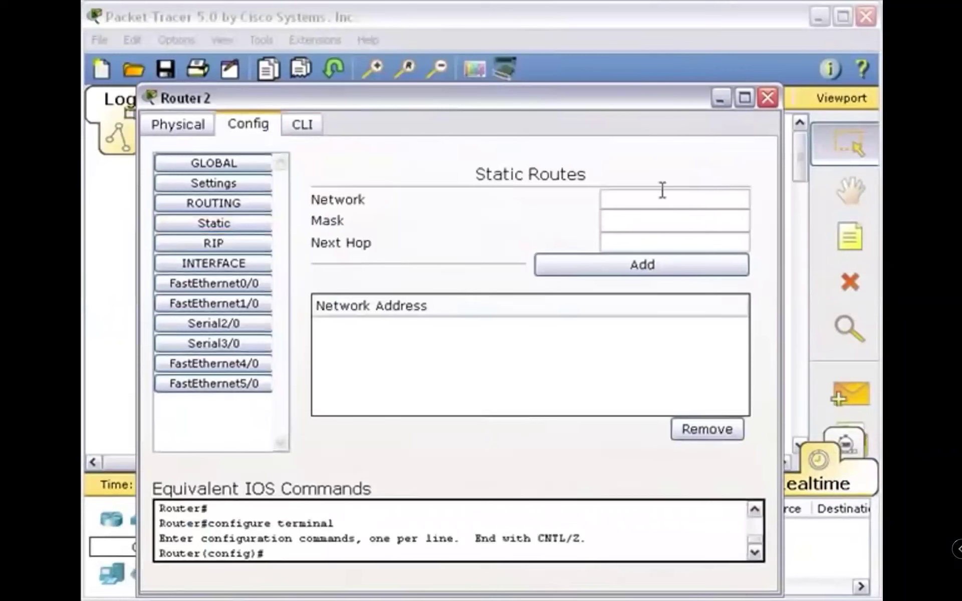
type("0.0.0.0")
key("Tab")
type("0.0.0.0")
key("Tab")
type("10.0.0.1")
left_click(661, 268)
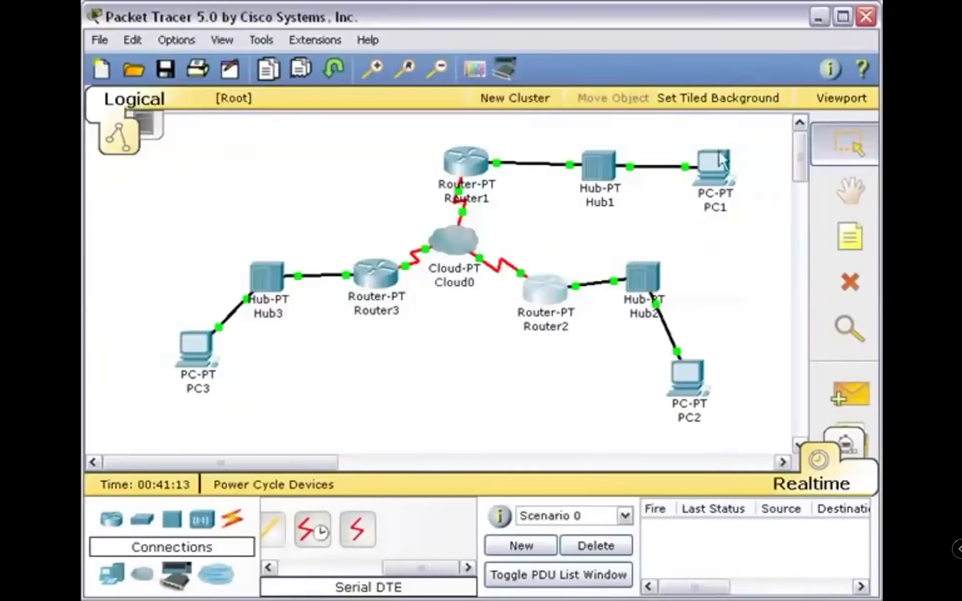
Step: Add a static route on Router1 for network 192.168.3.0 with mask 255.255.255.0 and next hop 10.0.0.3
left_click(465, 163)
left_click(244, 70)
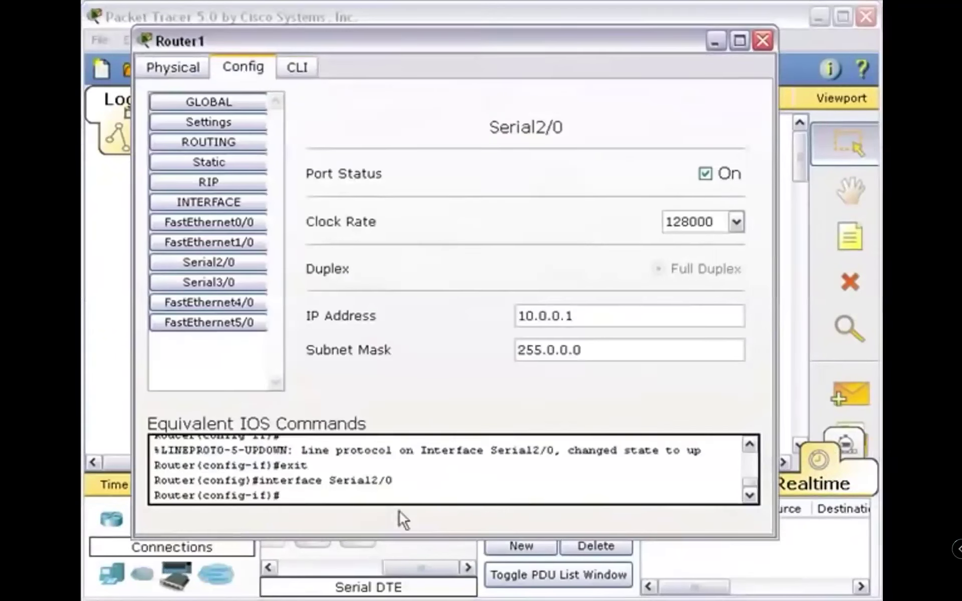
left_click(221, 163)
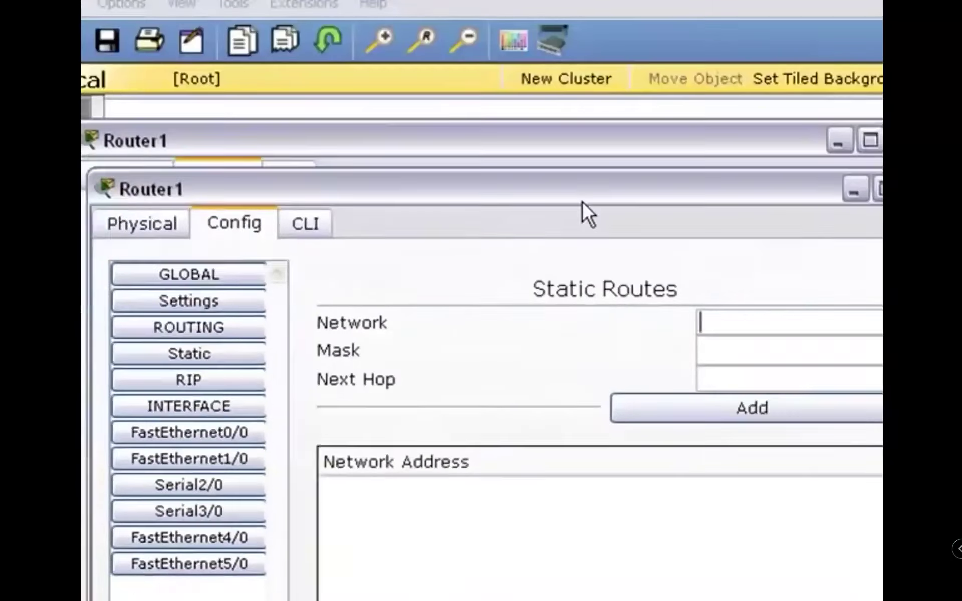
left_click_drag(582, 200, 500, 522)
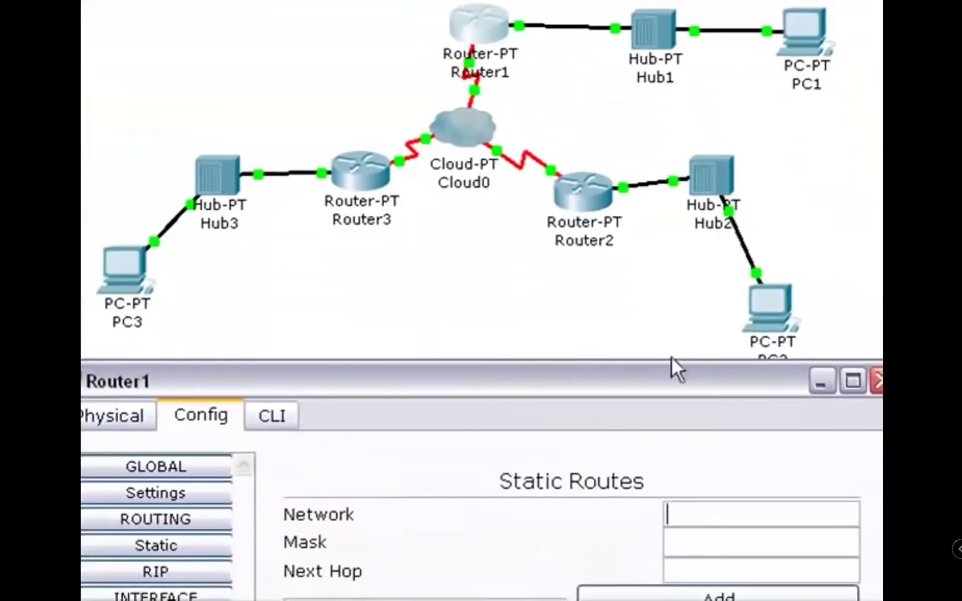
left_click_drag(672, 356, 651, 160)
left_click(681, 296)
type("192.168.3.0")
key("Tab")
left_click_drag(446, 167, 504, 235)
type("255.255.255.0")
key("Tab")
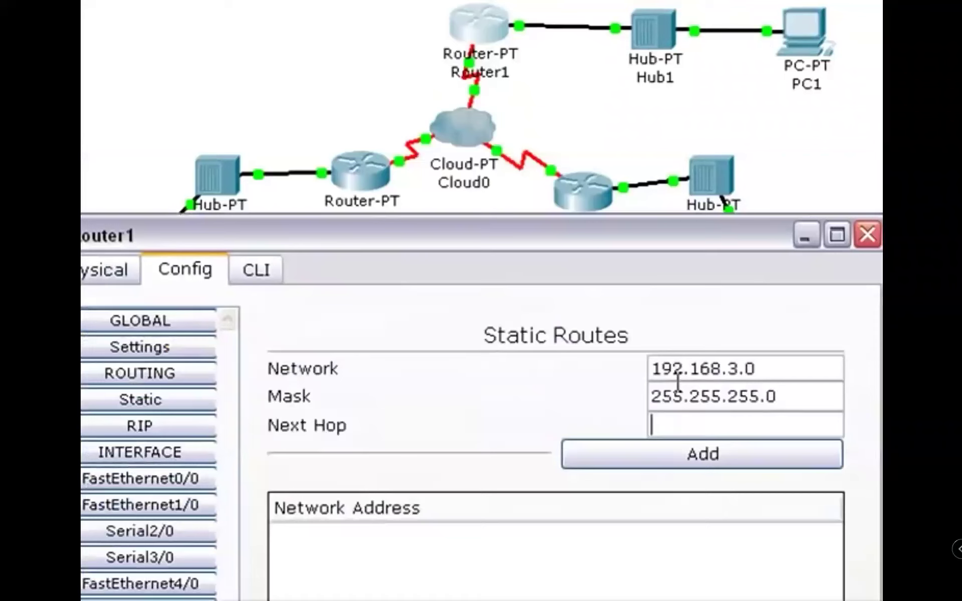
type("10.0.0.3")
left_click(731, 453)
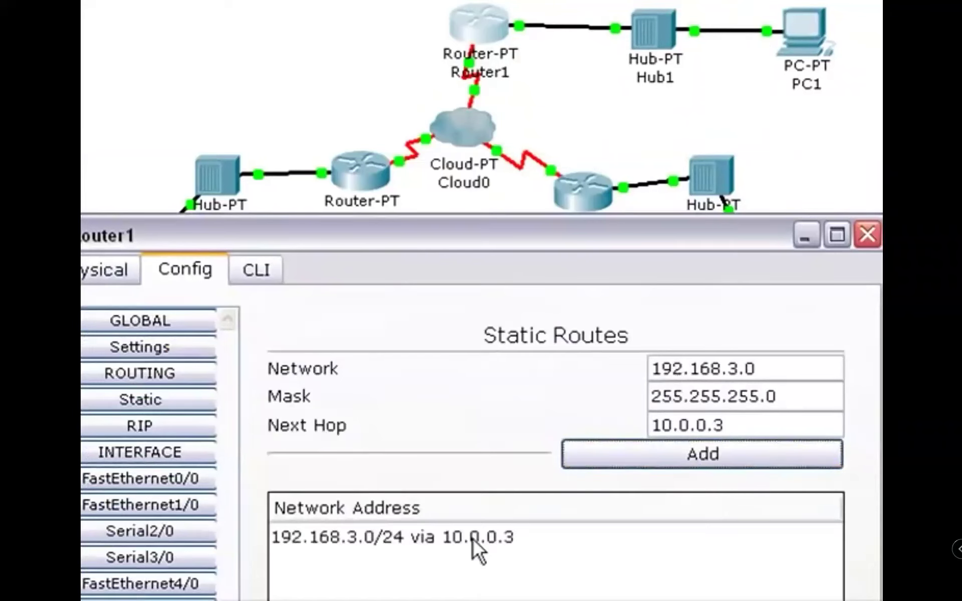
Step: Add a second static route on Router1 for network 192.168.2.0 with mask 255.255.255.0 and next hop 10.0.0.2
left_click(738, 369)
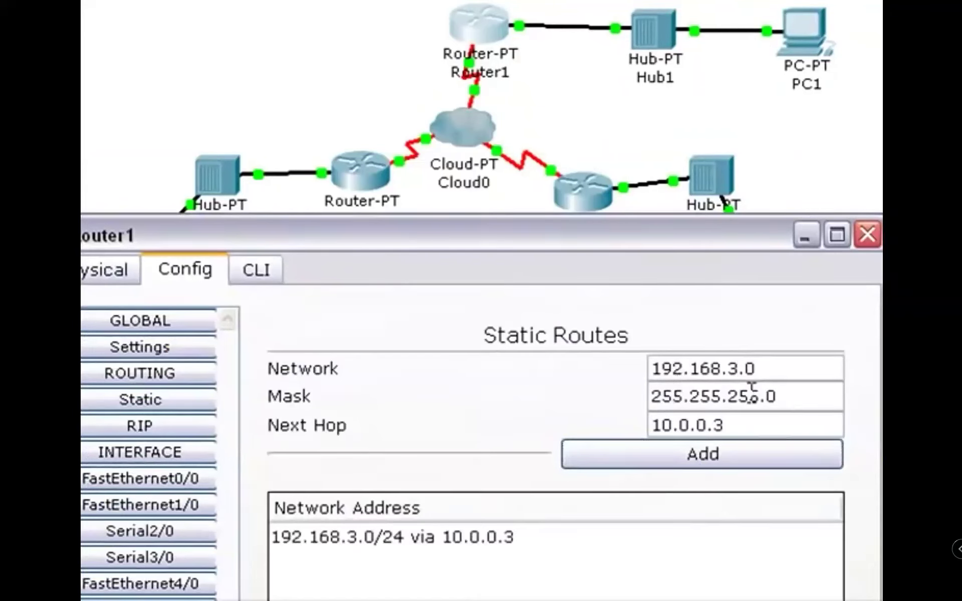
key("BackSpace")
type("2")
left_click(759, 420)
key("BackSpace")
type("2")
left_click(741, 460)
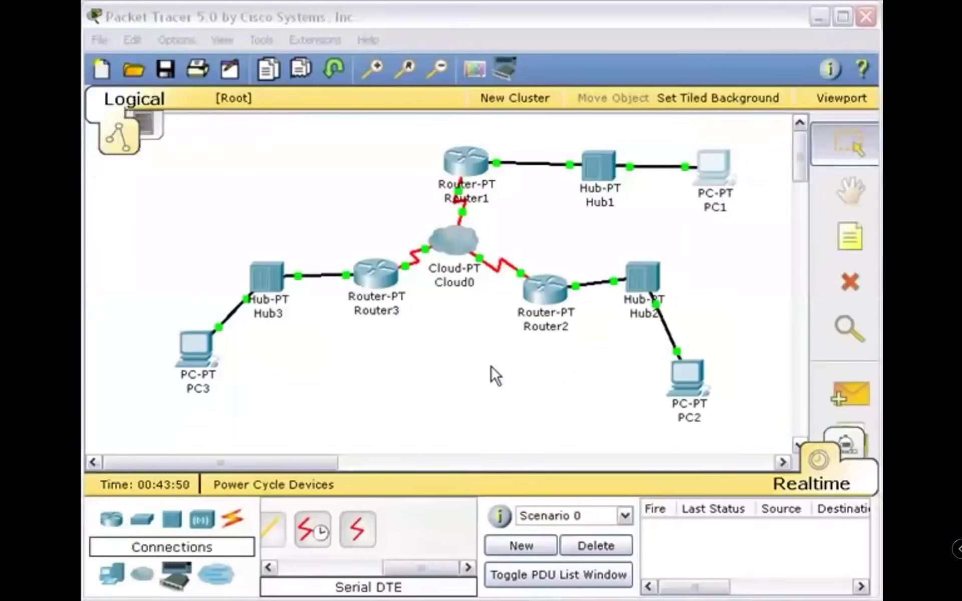
Step: Ping 192.168.3.1 from PC1's command prompt, check the replies and close the PC1 window
left_click(725, 184)
left_click_drag(373, 1, 591, 50)
left_click(599, 175)
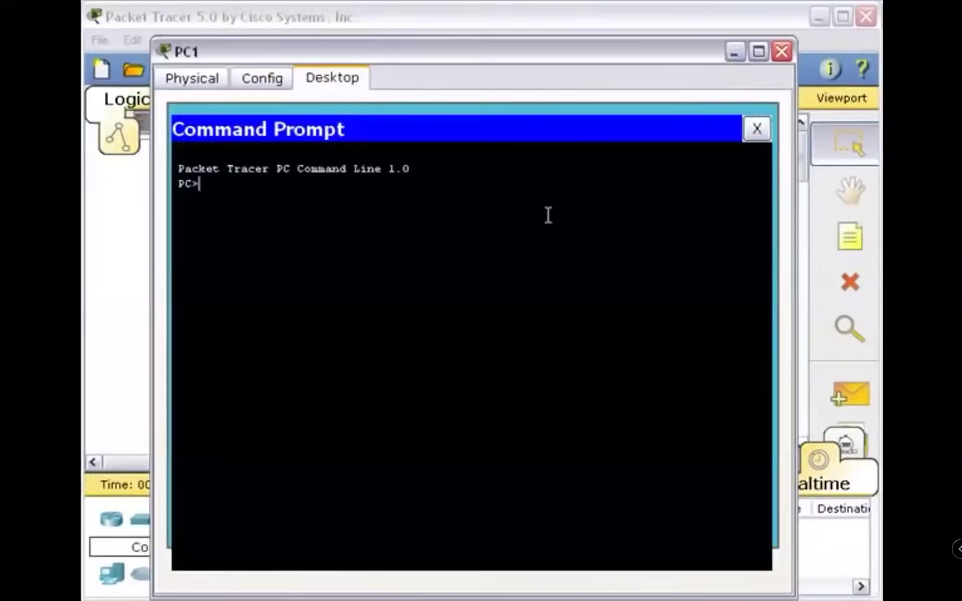
type("ping ")
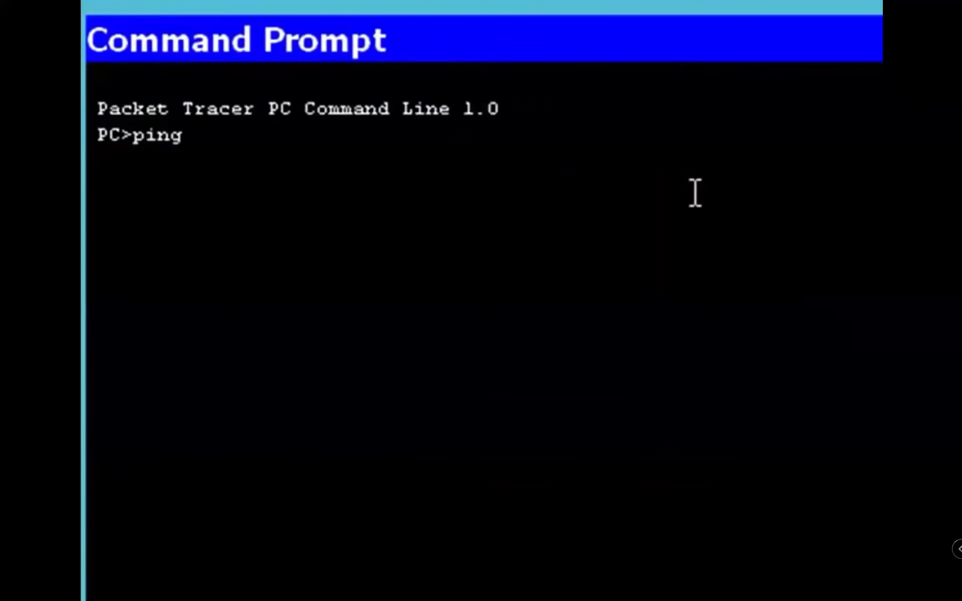
type("192.168.")
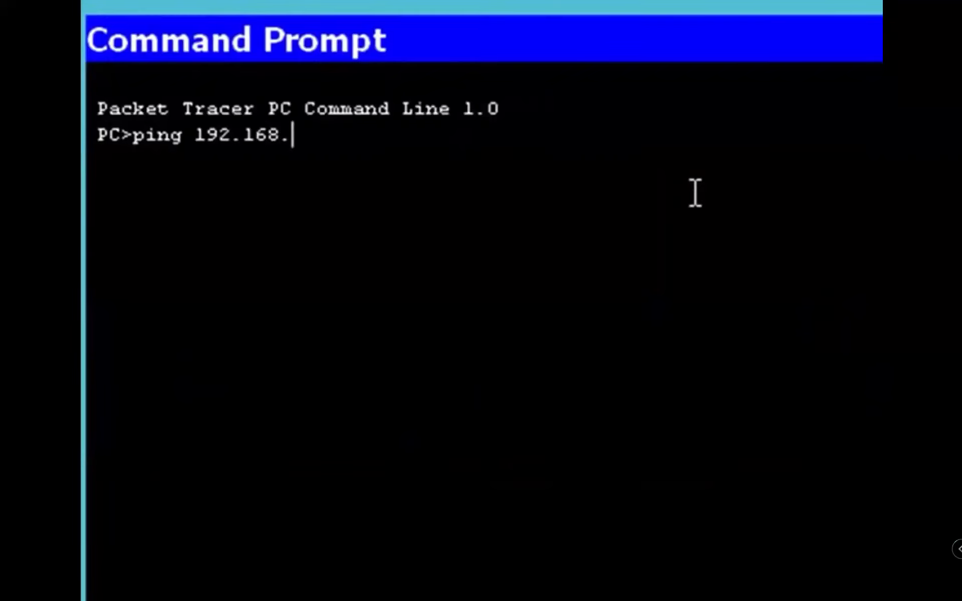
type("3.1")
key("Return")
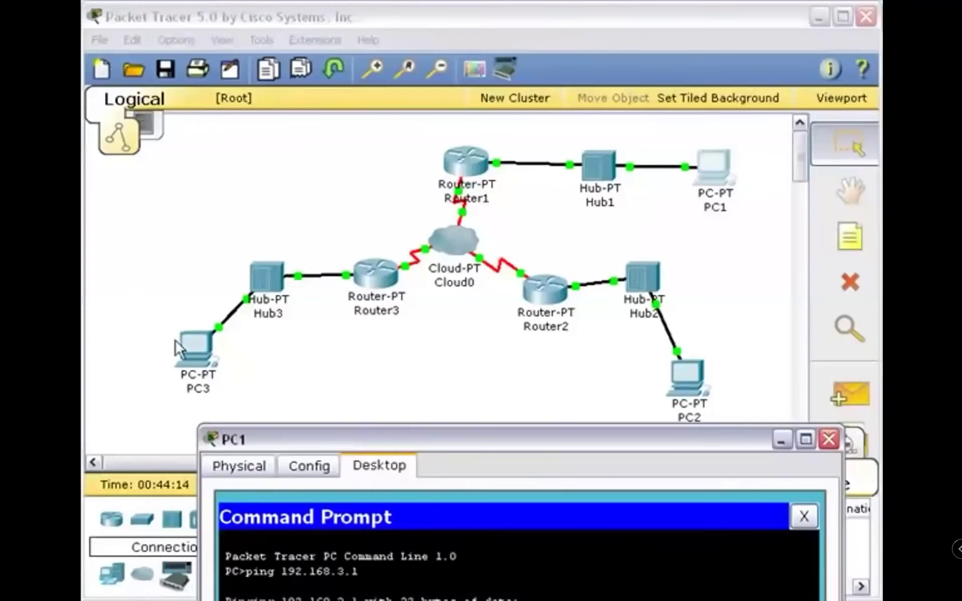
left_click_drag(502, 447, 436, 186)
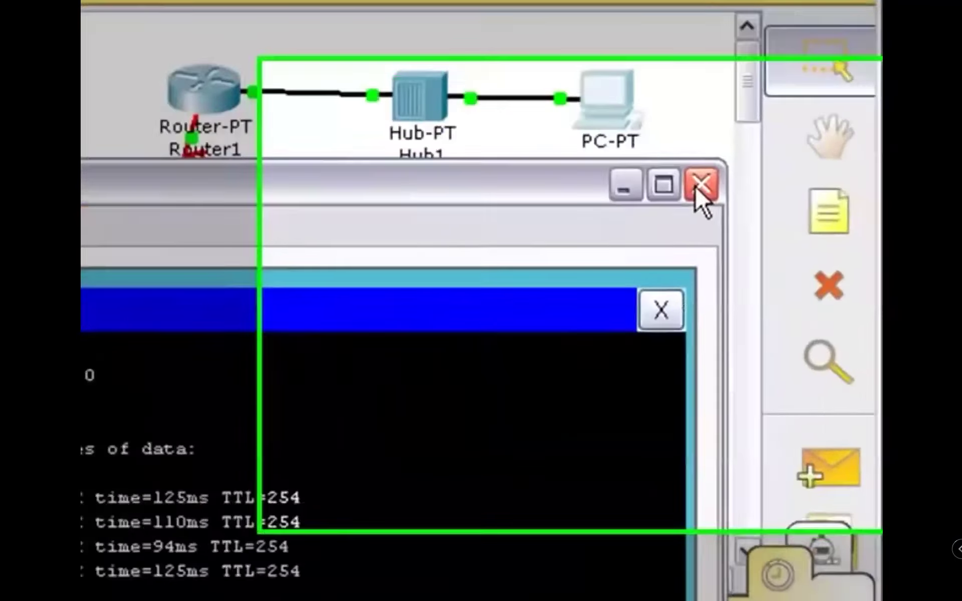
left_click(770, 216)
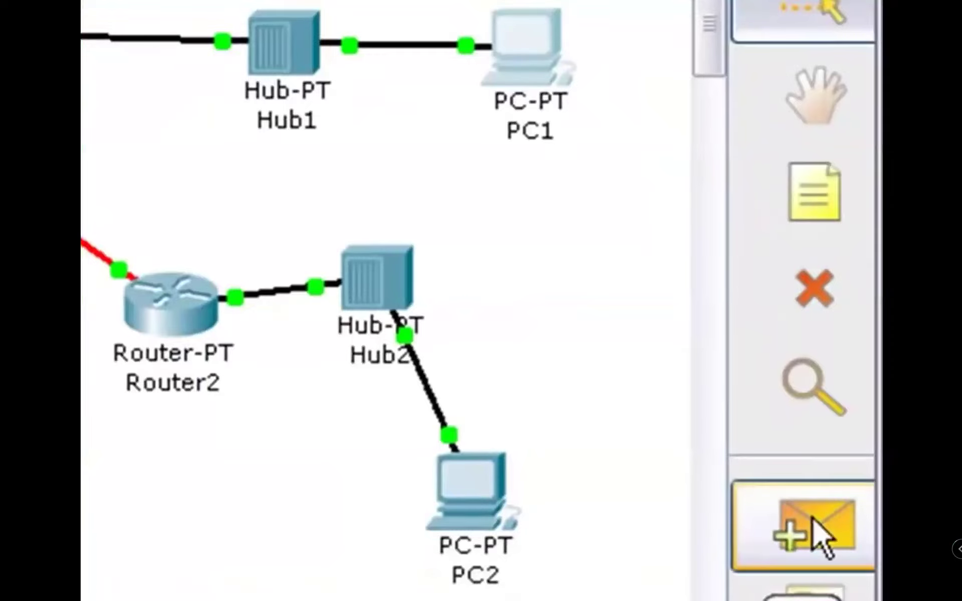
Step: Send simple PDUs from PC1 to PC3 and from PC1 to PC2 to test the links
left_click(814, 521)
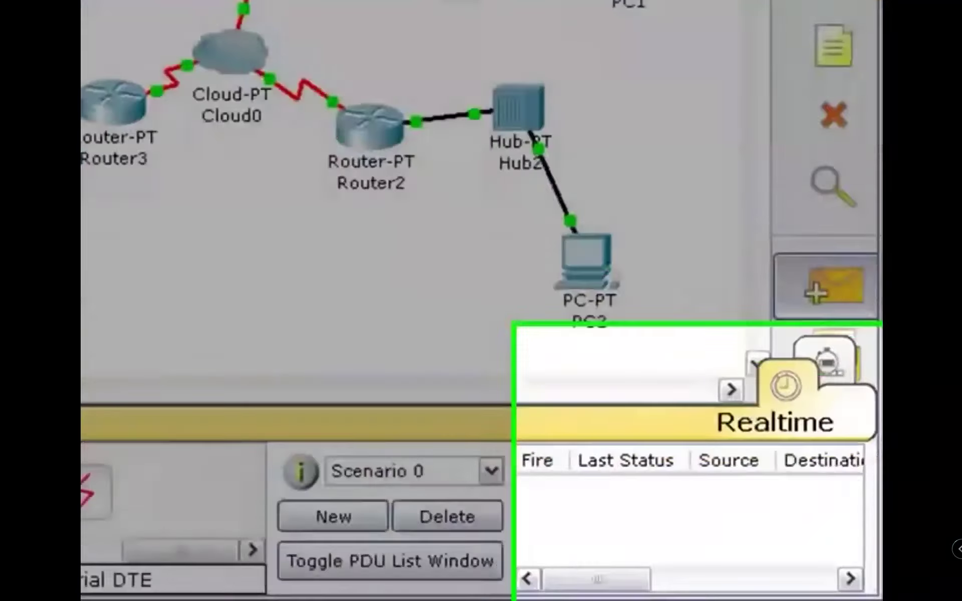
left_click(207, 347)
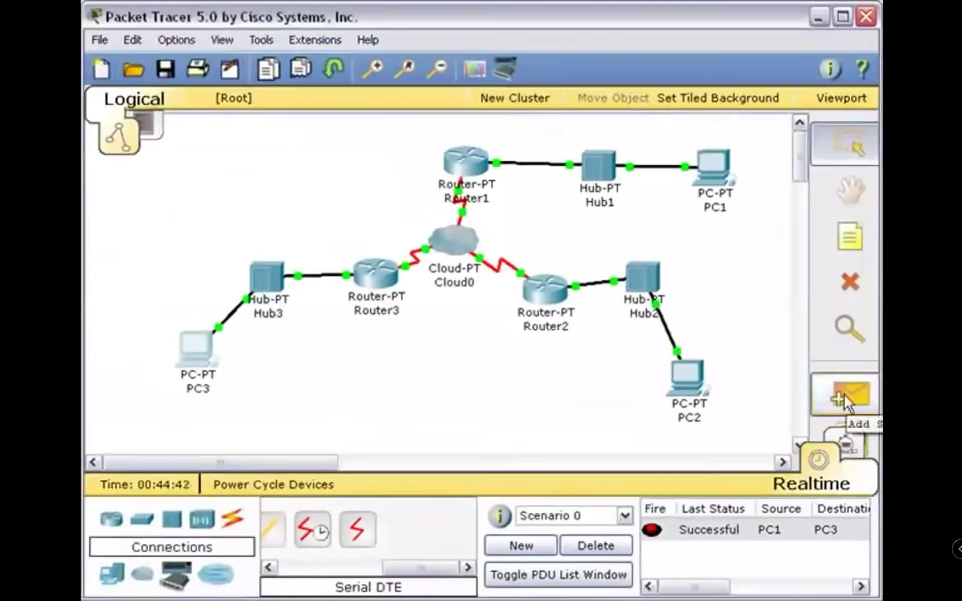
left_click(847, 393)
left_click(699, 198)
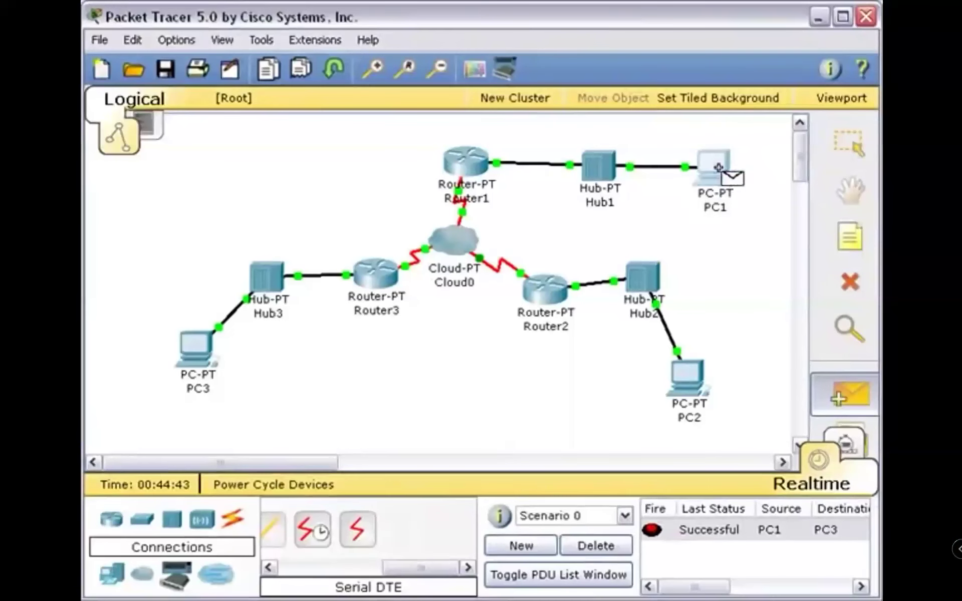
left_click(695, 378)
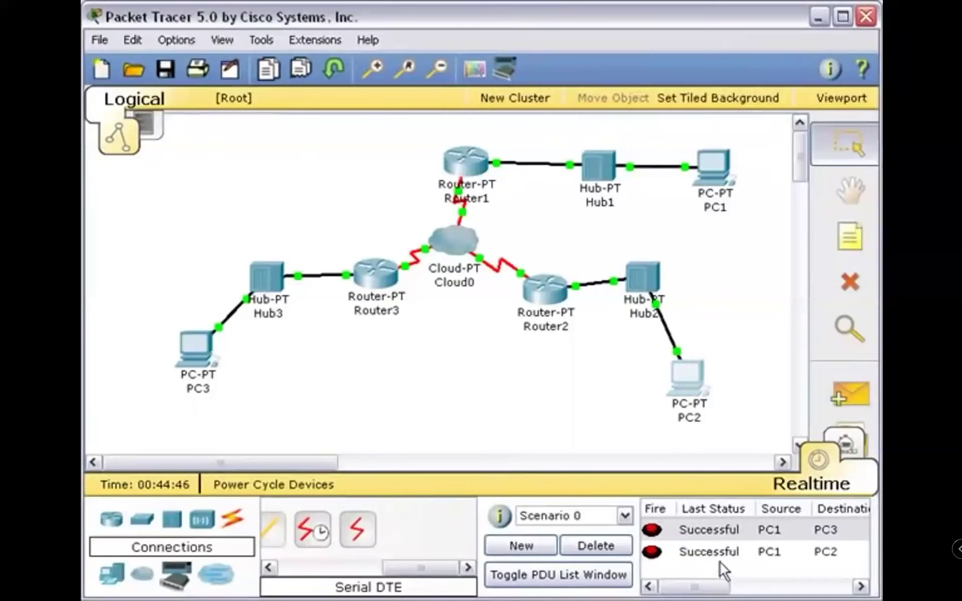
Step: Send a simple PDU from PC2 to PC3
left_click(843, 391)
left_click(699, 383)
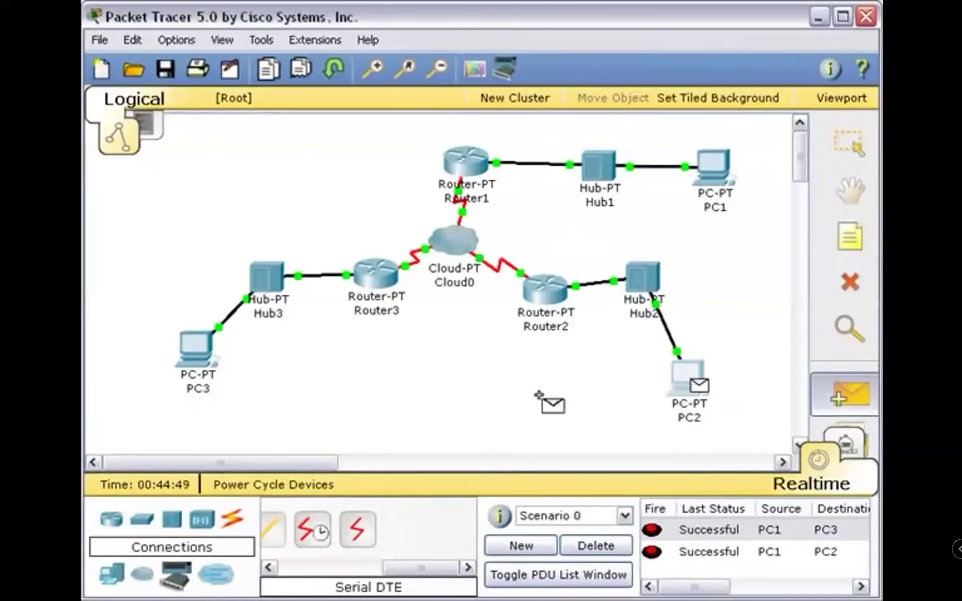
left_click(196, 351)
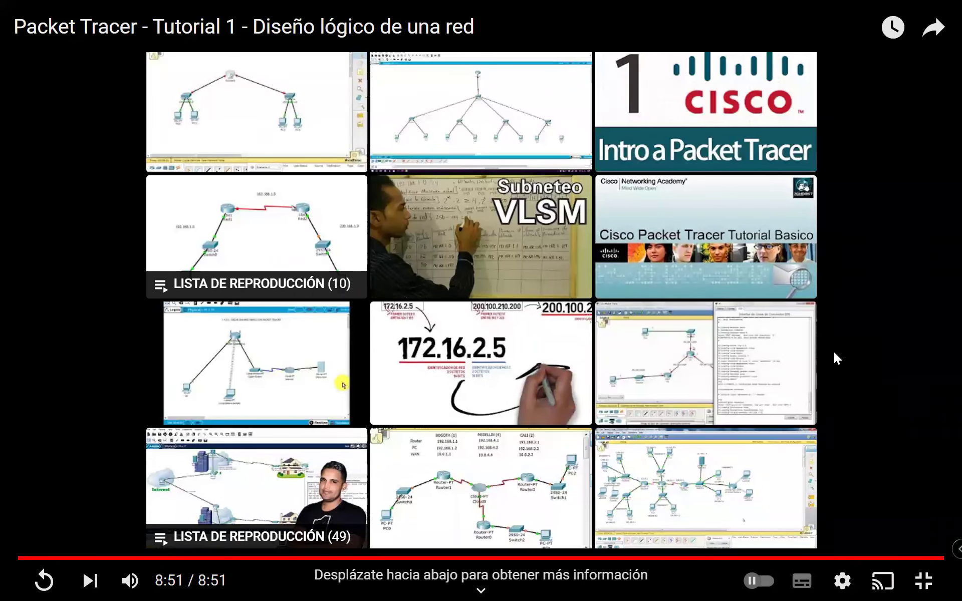
Step: Leave full-screen playback and look through the video's description, comments and suggested Packet Tracer videos
key("Escape")
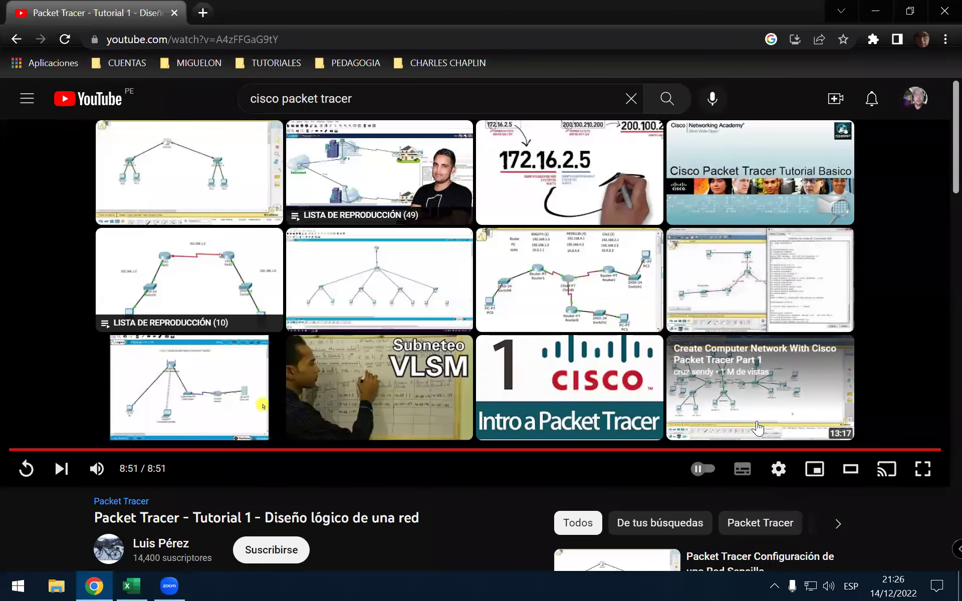
scroll(924, 396, "down", 3)
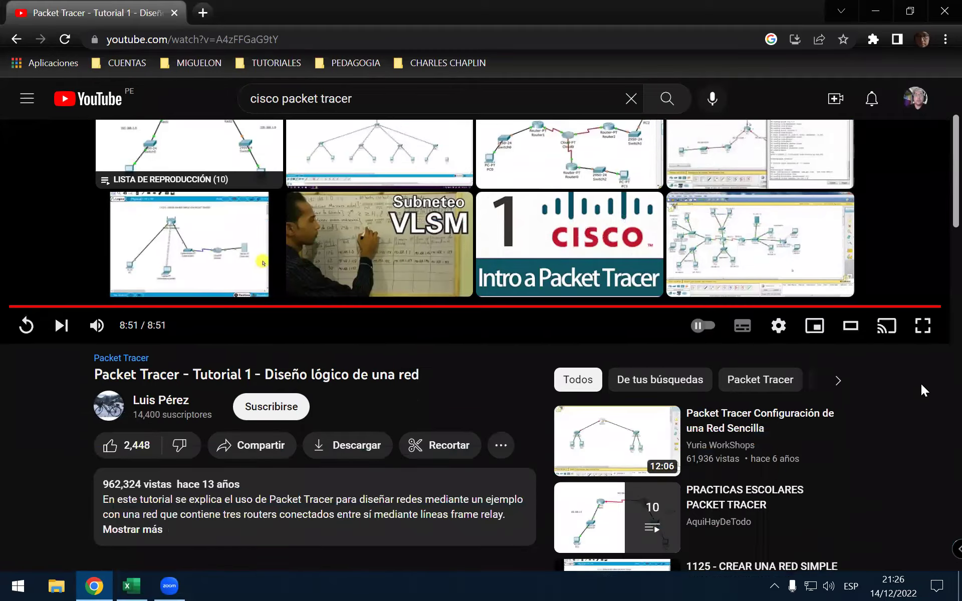
scroll(925, 386, "down", 2)
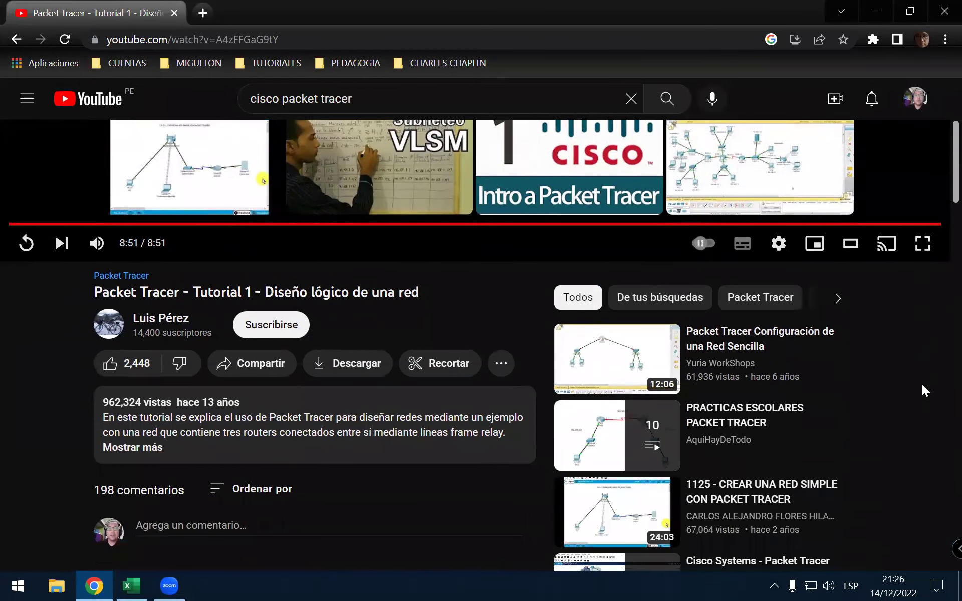
scroll(924, 385, "down", 9)
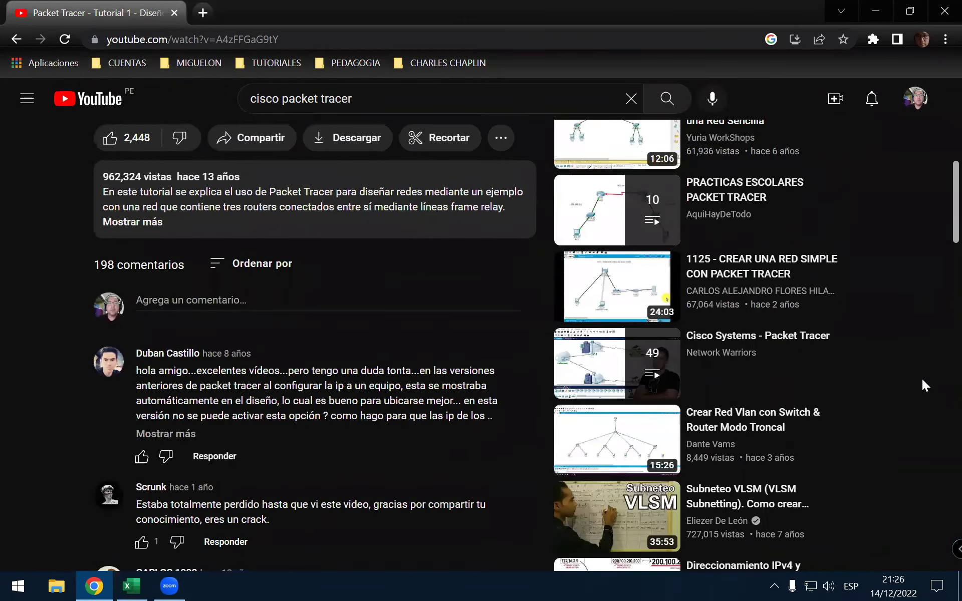
scroll(922, 380, "down", 5)
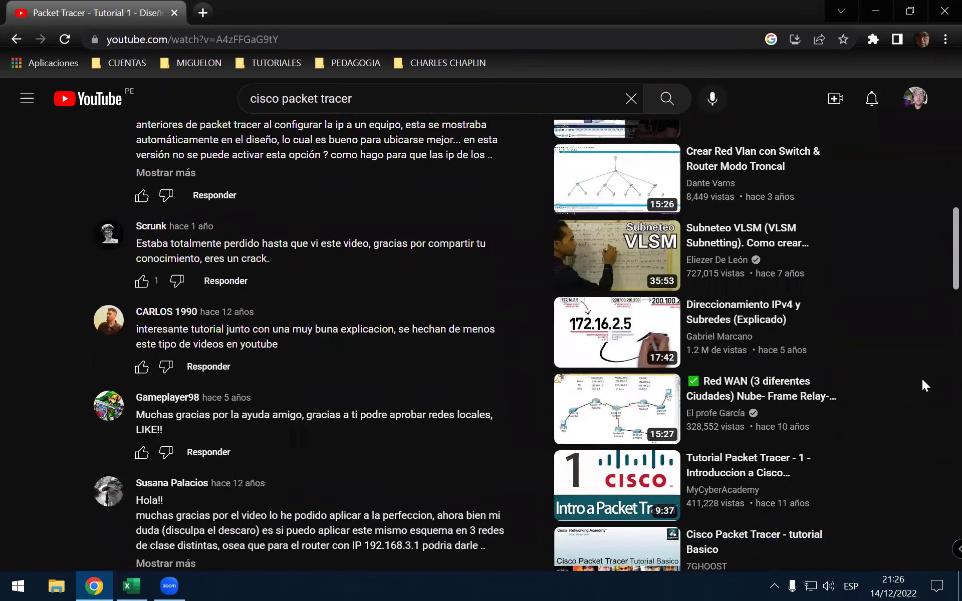
scroll(920, 381, "down", 3)
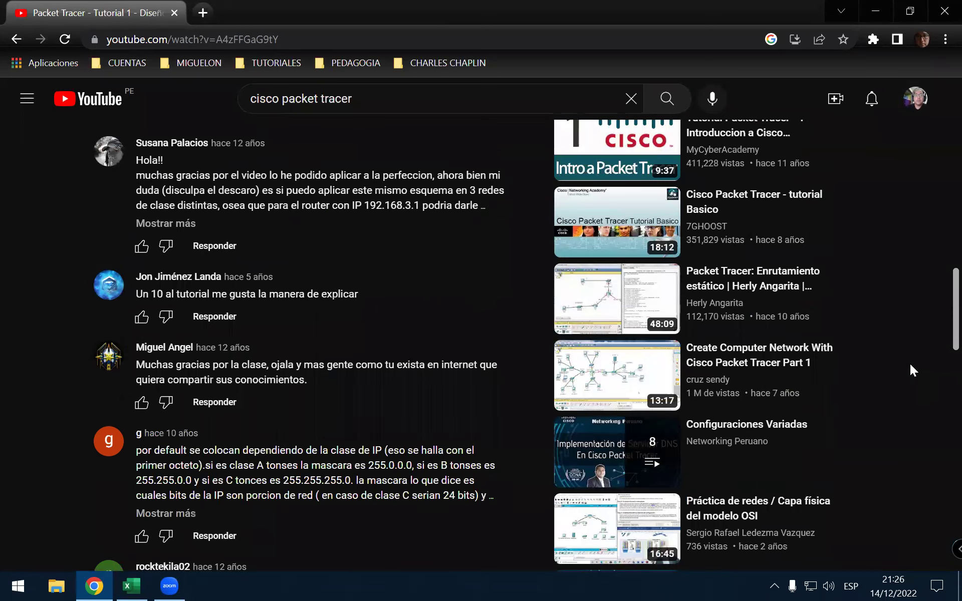
scroll(909, 366, "down", 2)
scroll(910, 371, "down", 5)
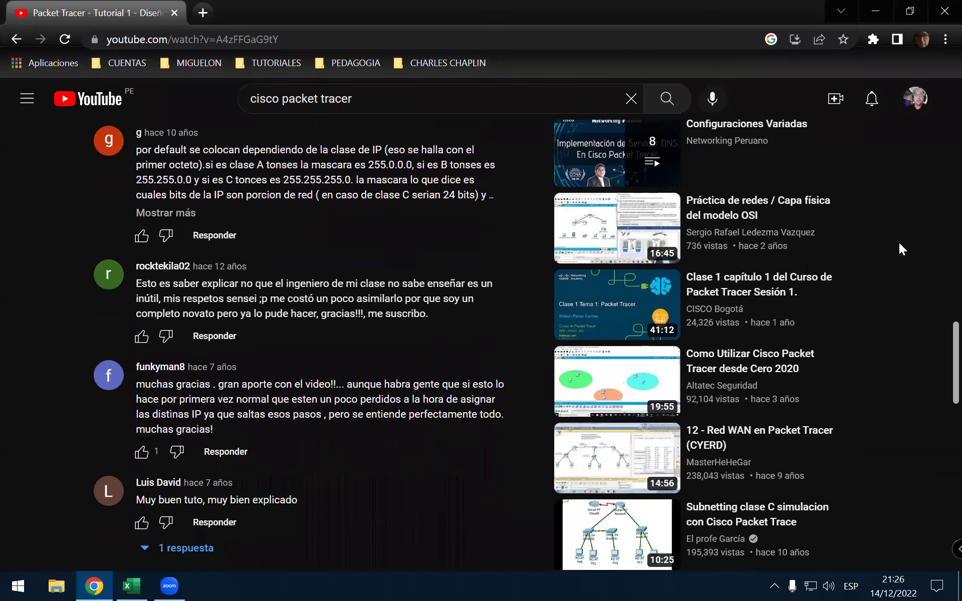
Step: Close the browser and check today's date in the system calendar
left_click(944, 11)
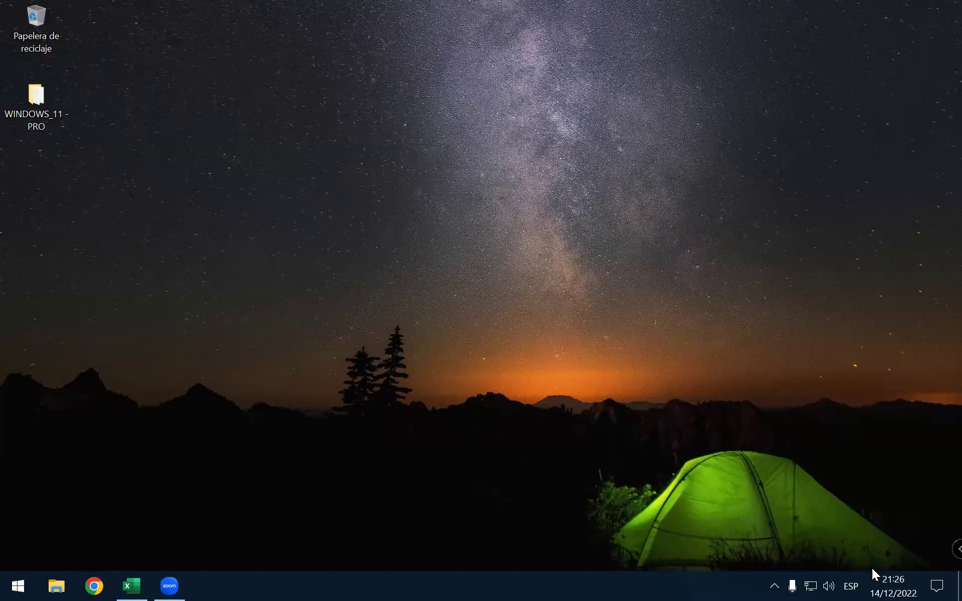
left_click(883, 580)
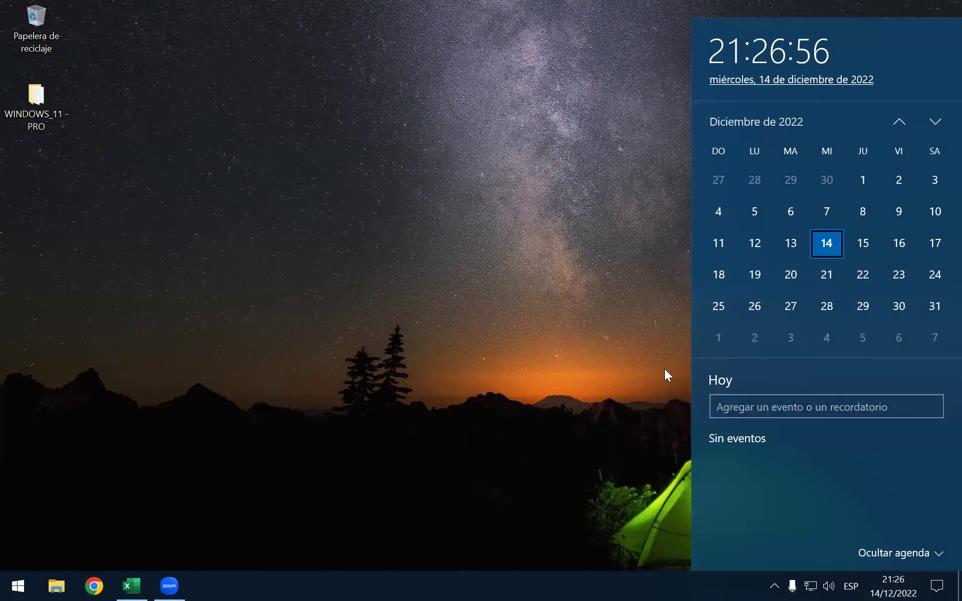
left_click(498, 346)
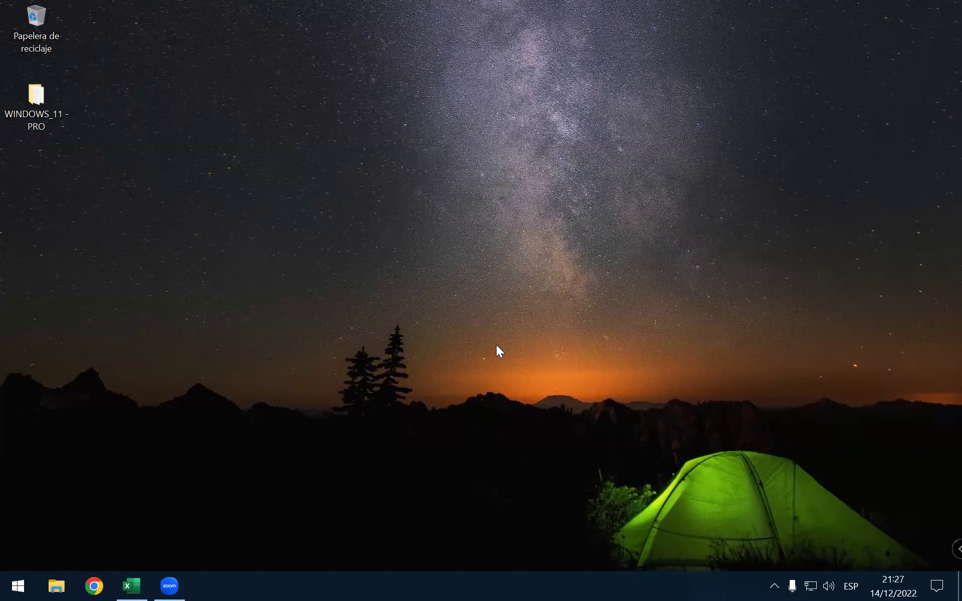